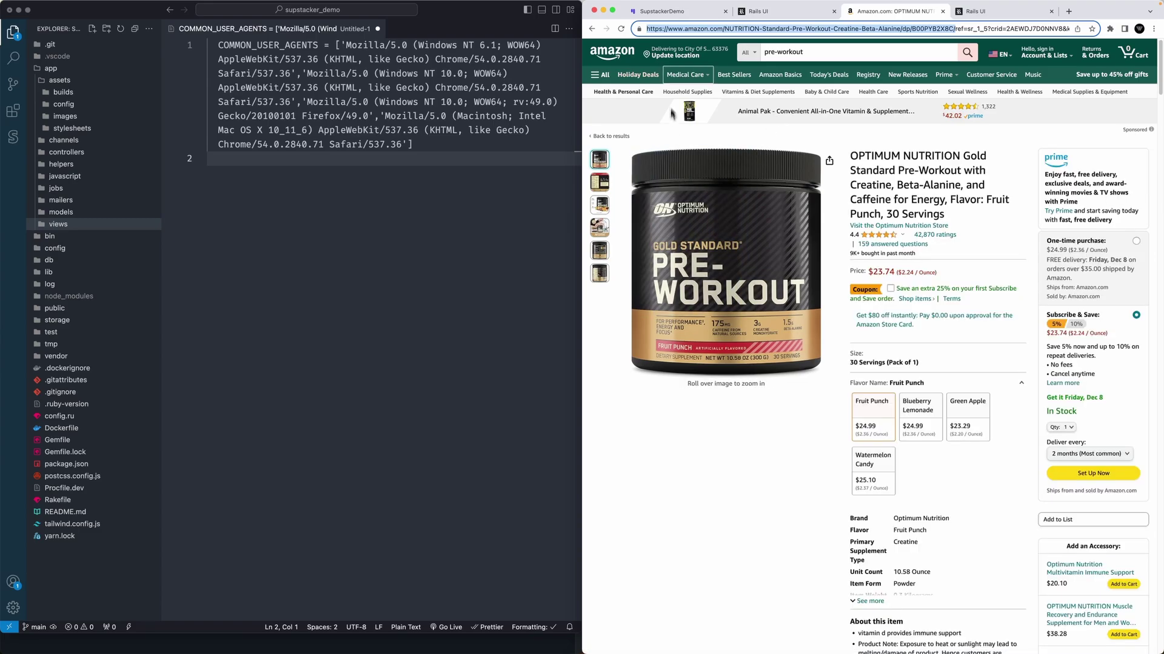
Step: Show the First Stack page, then collapse assets and expand app/models in the Explorer
left_click(692, 12)
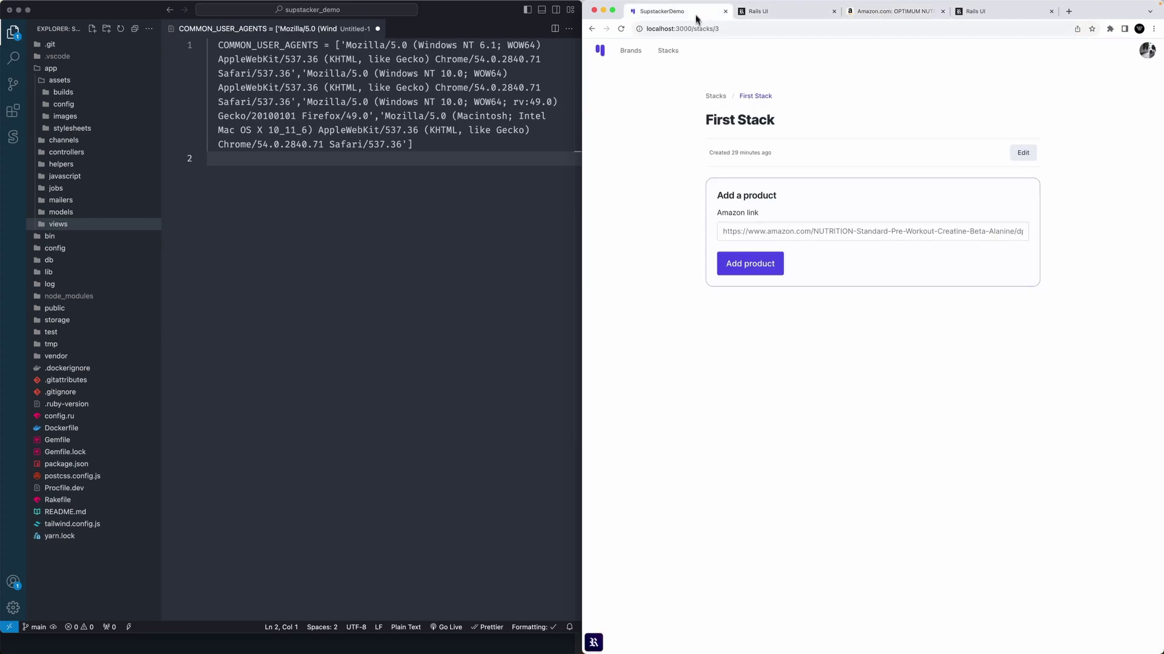
left_click(420, 226)
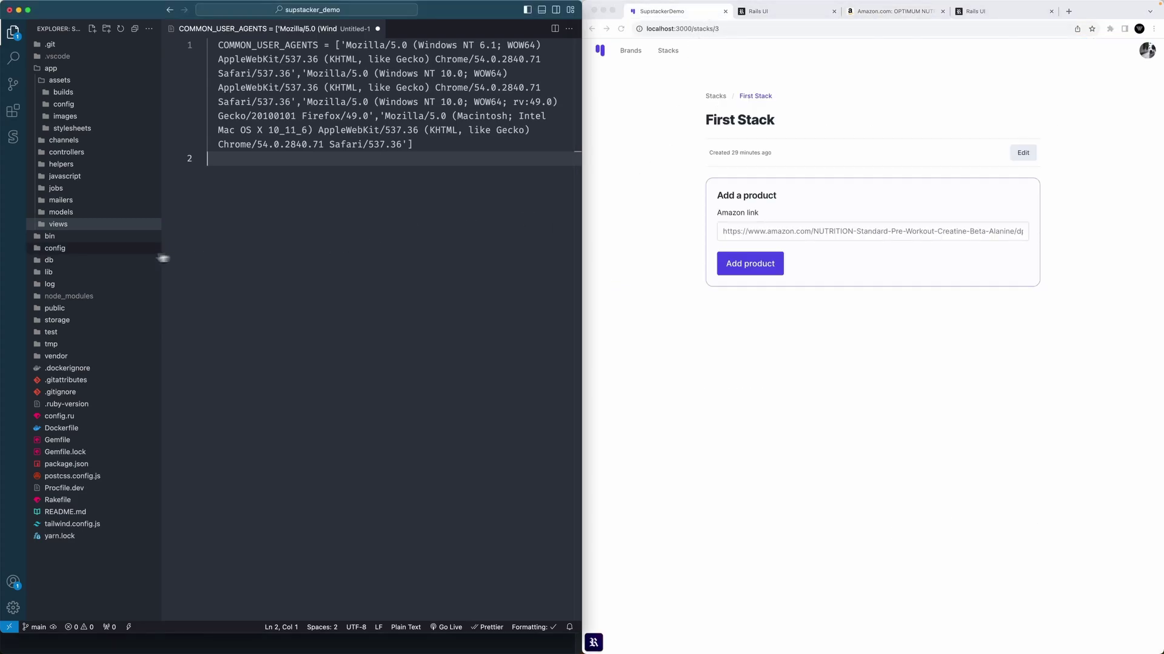
left_click(90, 213)
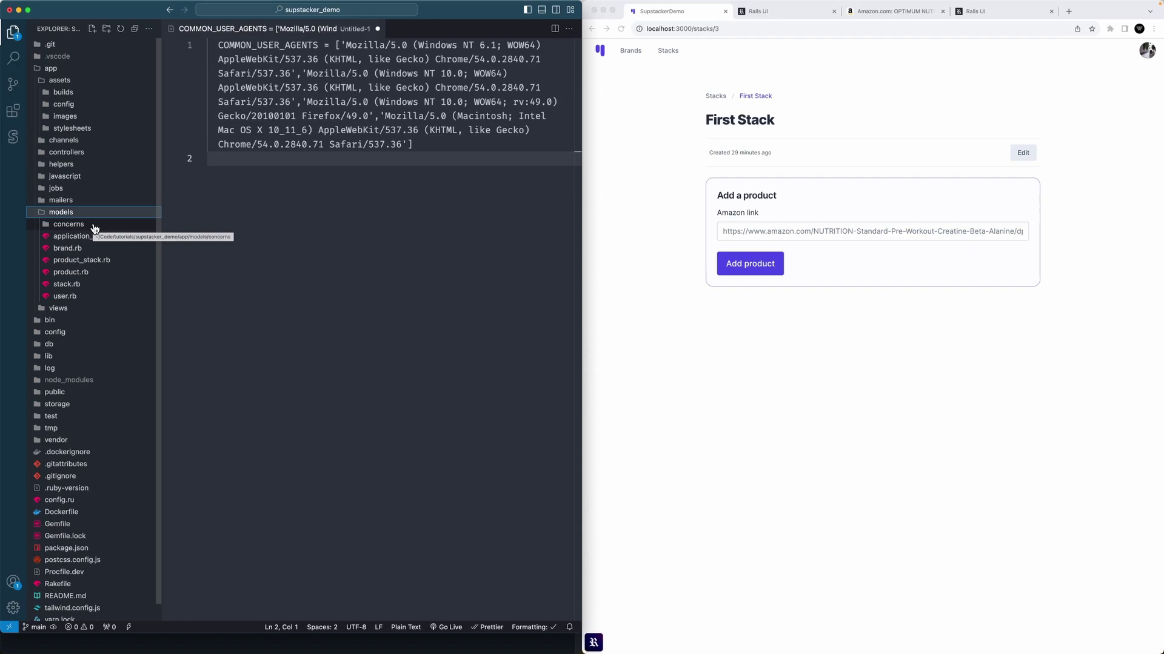
left_click(92, 215)
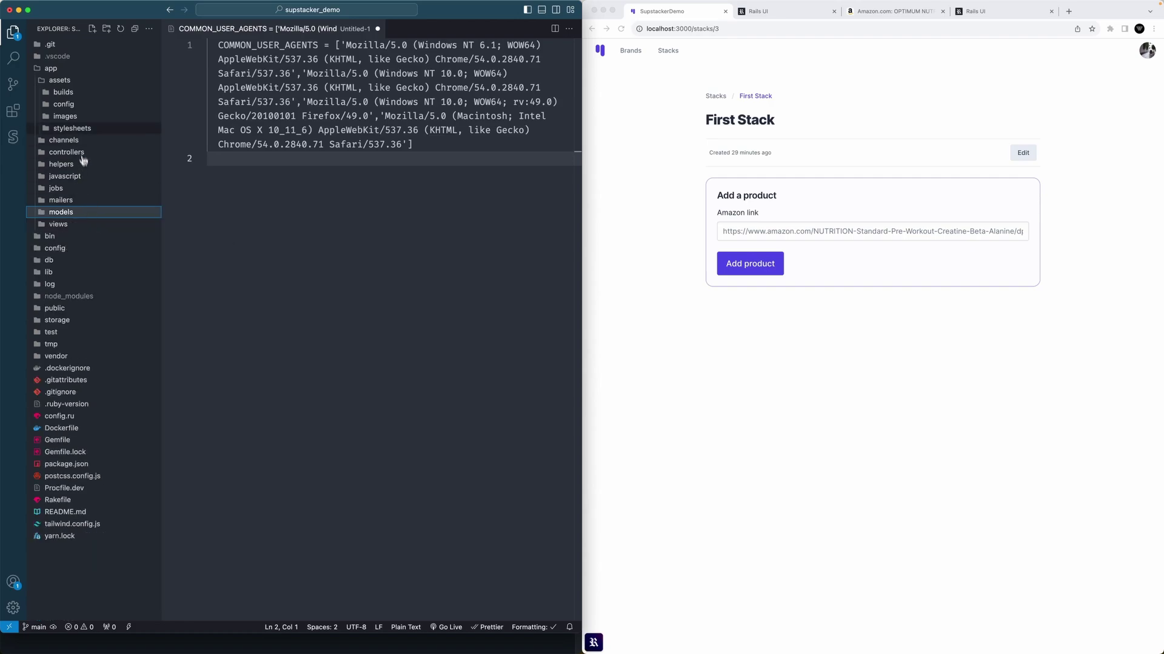
left_click(79, 84)
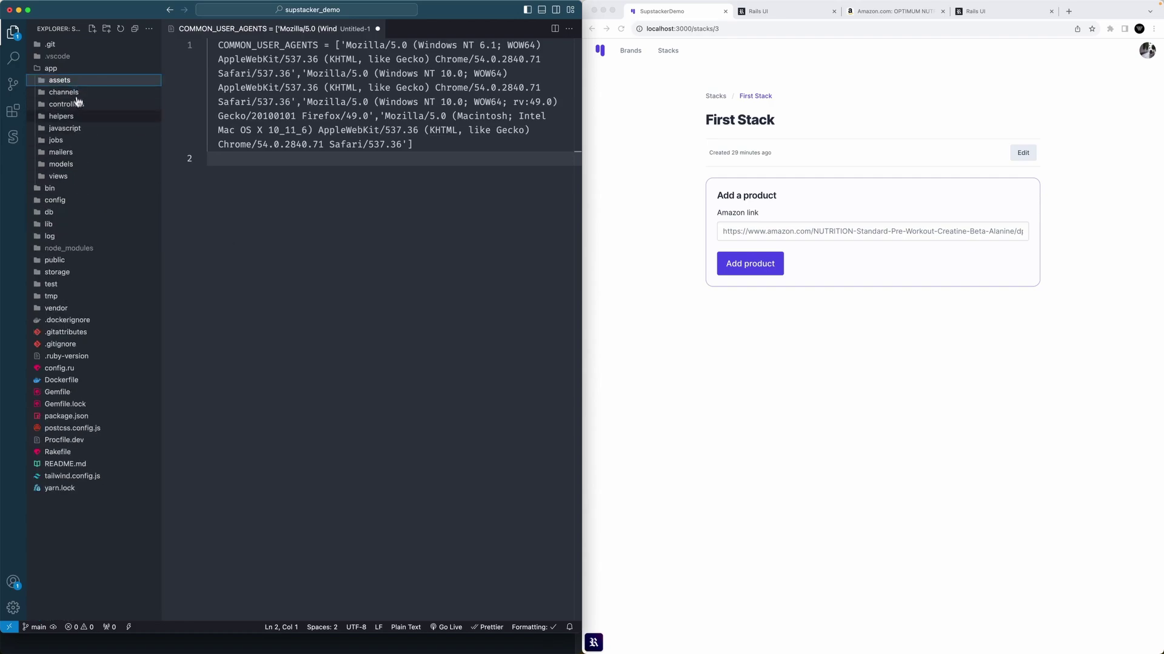
left_click(77, 167)
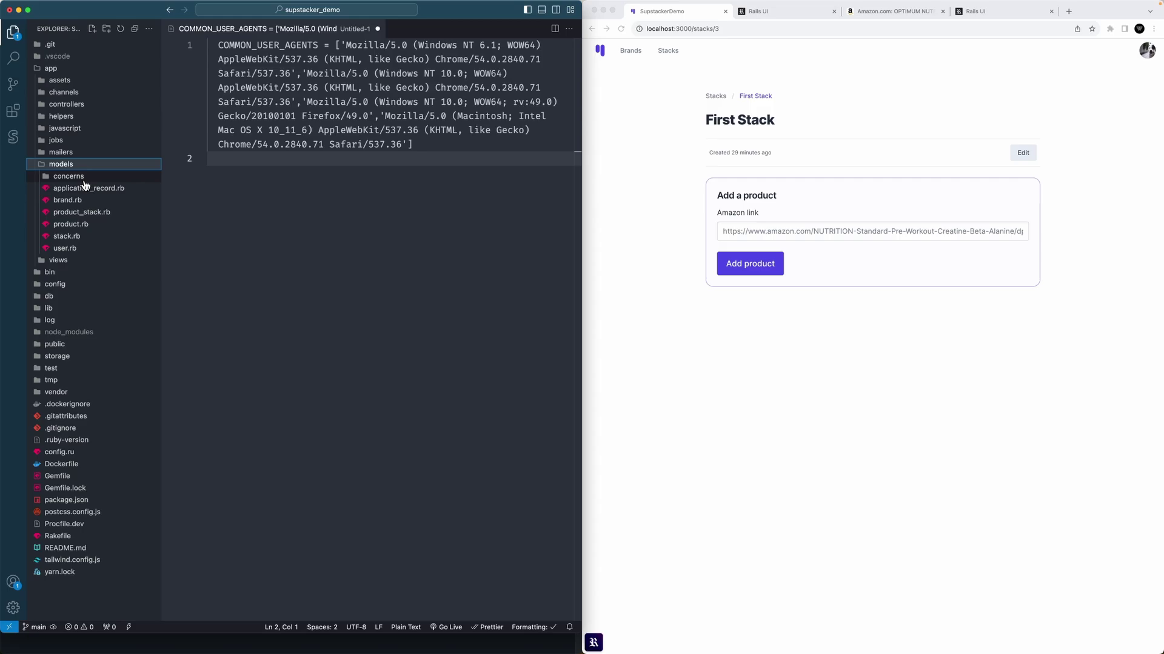
Step: Create models/concerns/product_parser.rb holding an empty ProductParser module
left_click(83, 178)
right_click(83, 179)
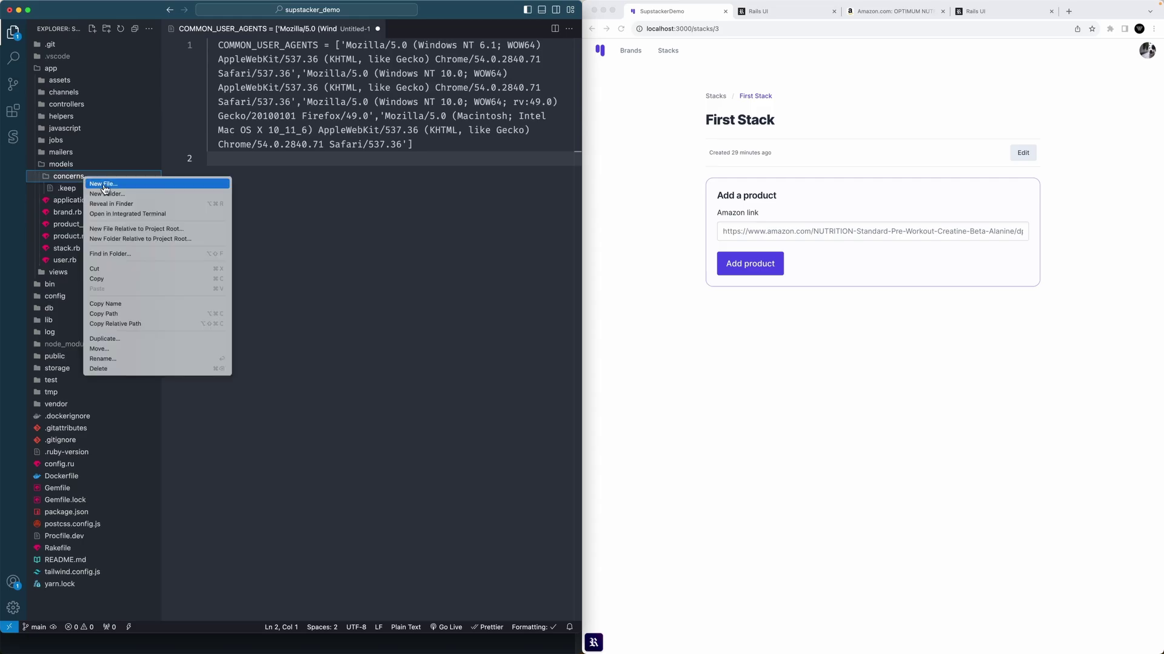
left_click(104, 184)
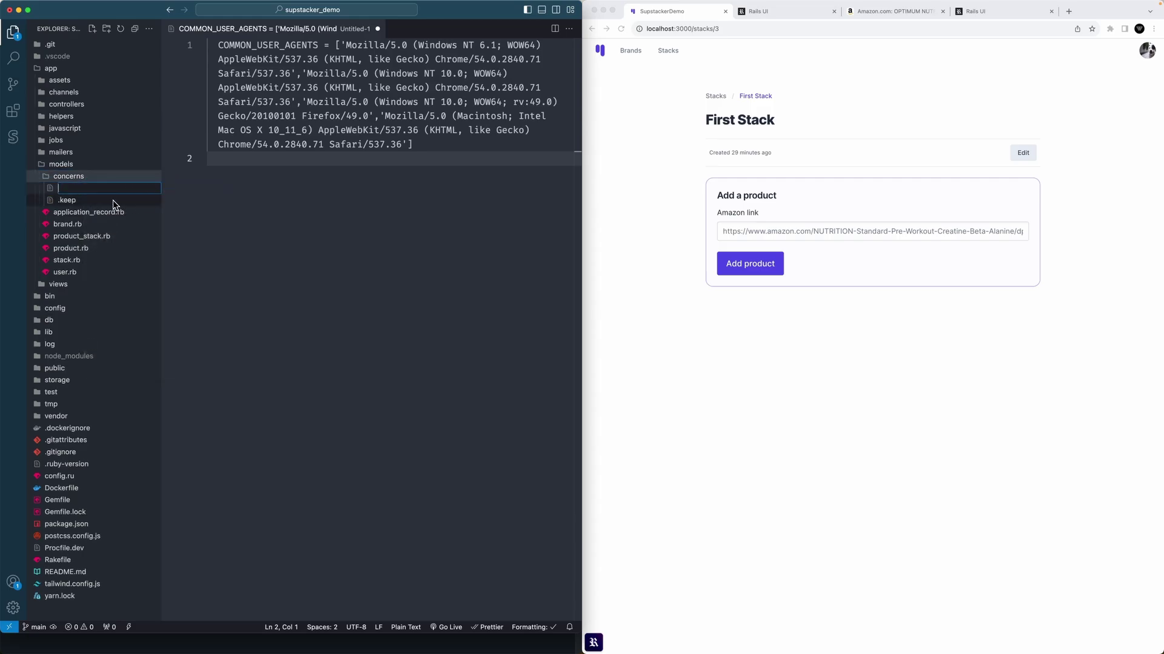
type("product_")
type("er.rb")
key("Return")
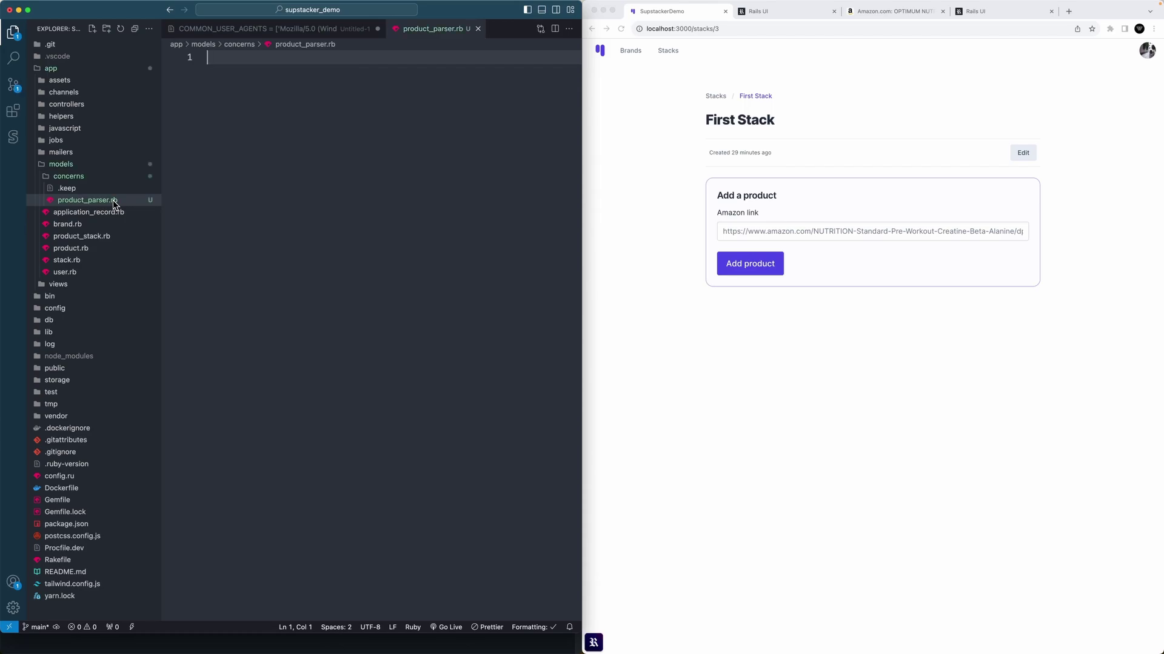
type("mo")
type("dule ProductP")
type("arser")
key("Return")
type("end")
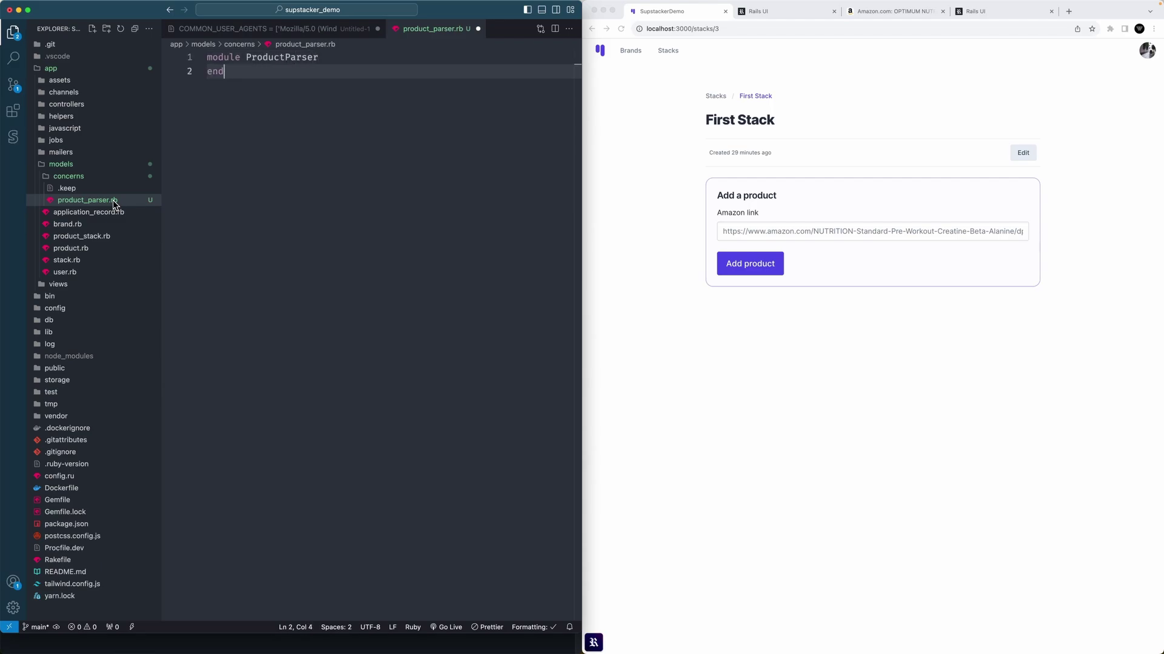
key("Return")
key("ctrl+s")
left_click(73, 176)
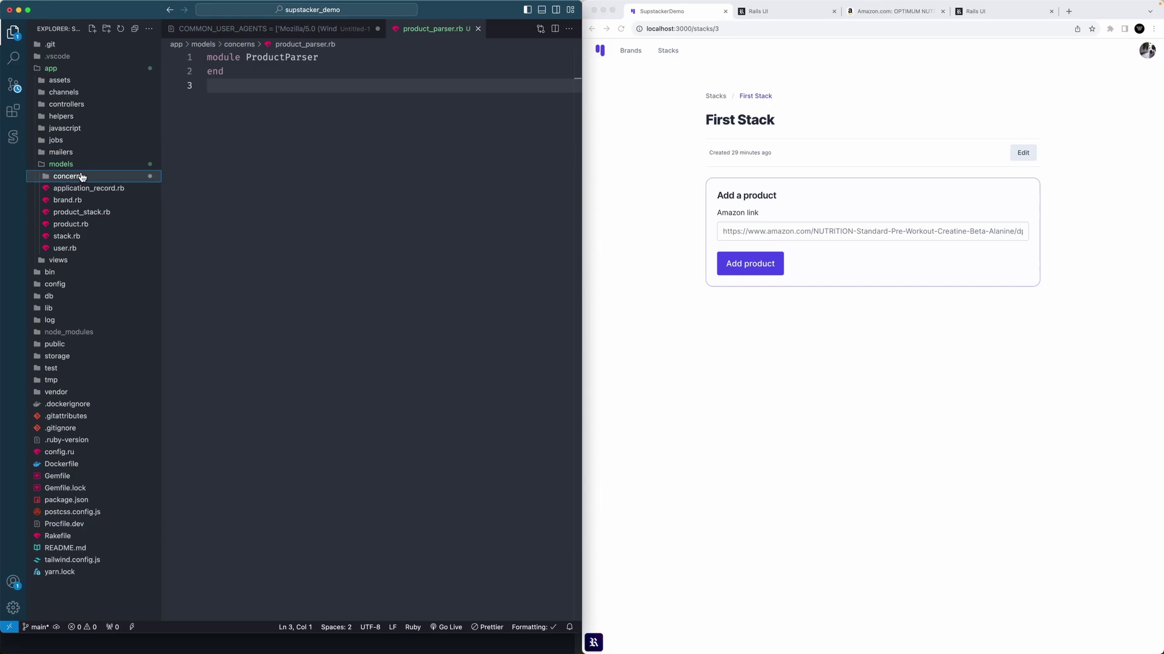
left_click(73, 163)
left_click(67, 145)
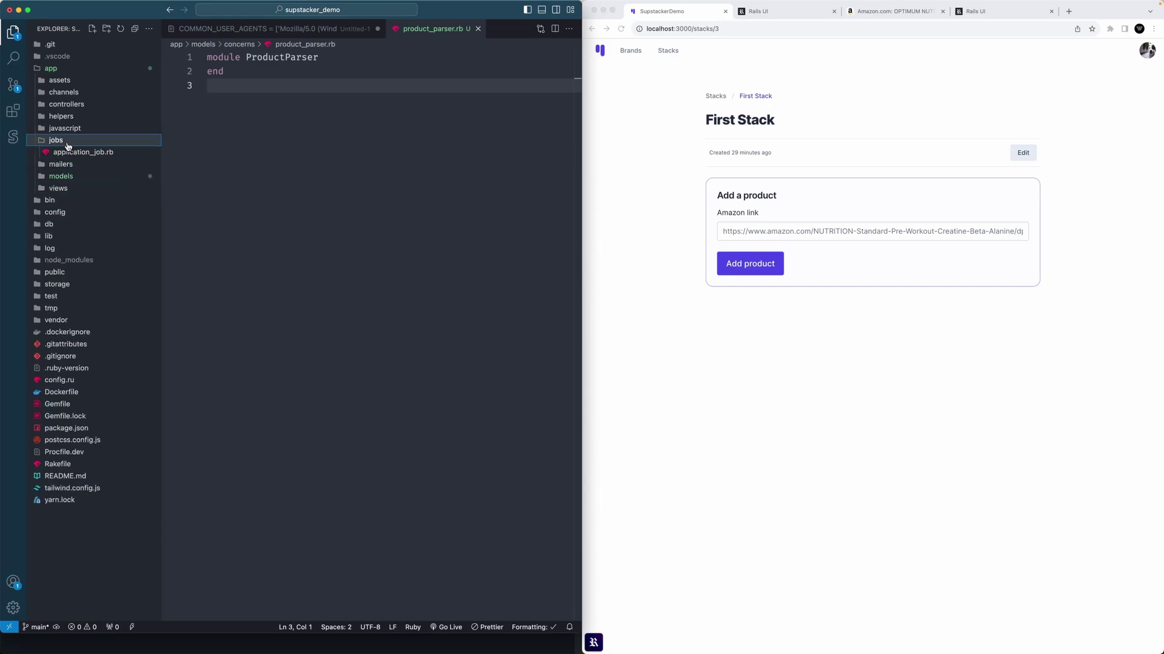
left_click(72, 117)
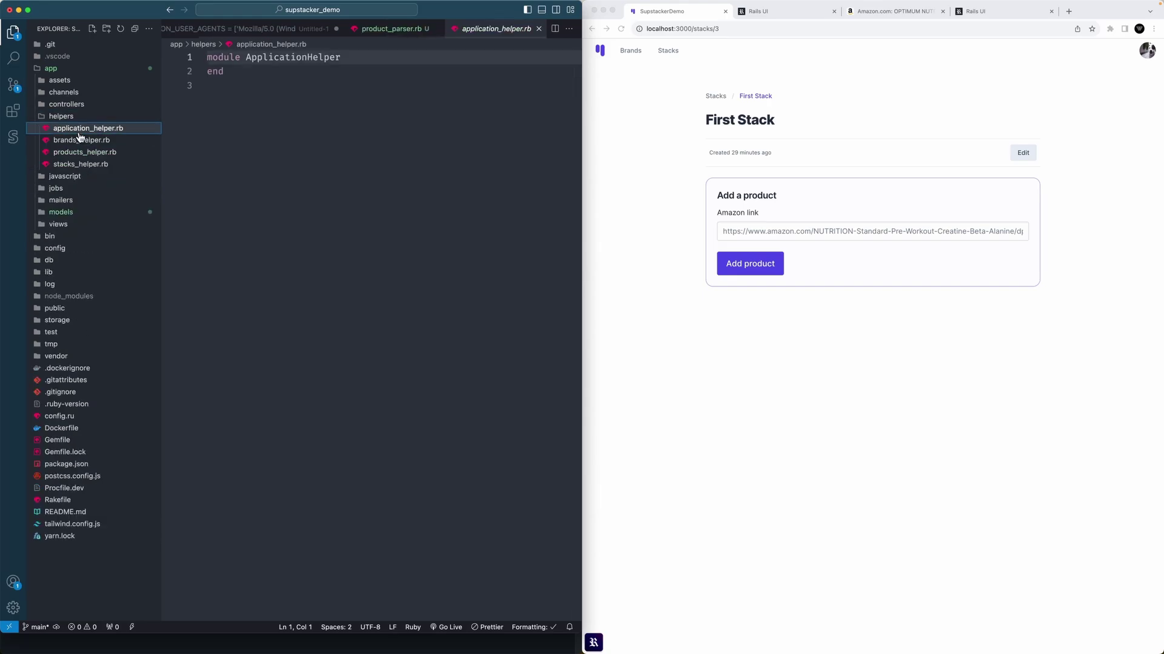
left_click(111, 153)
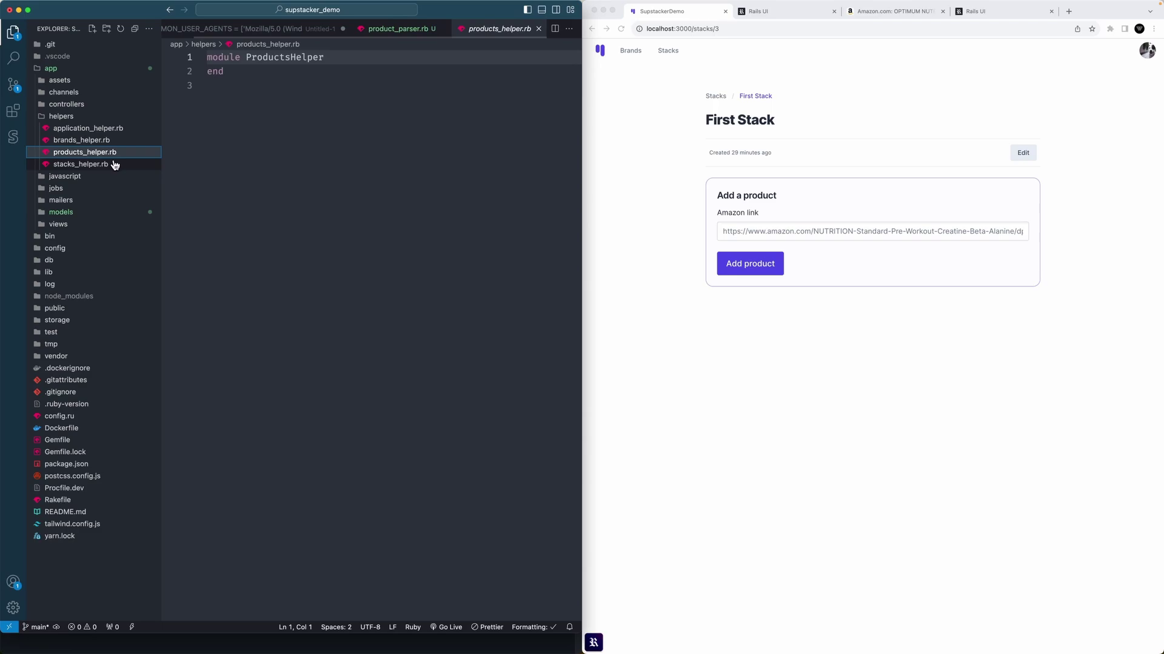
left_click(366, 121)
key("super+w")
left_click(264, 72)
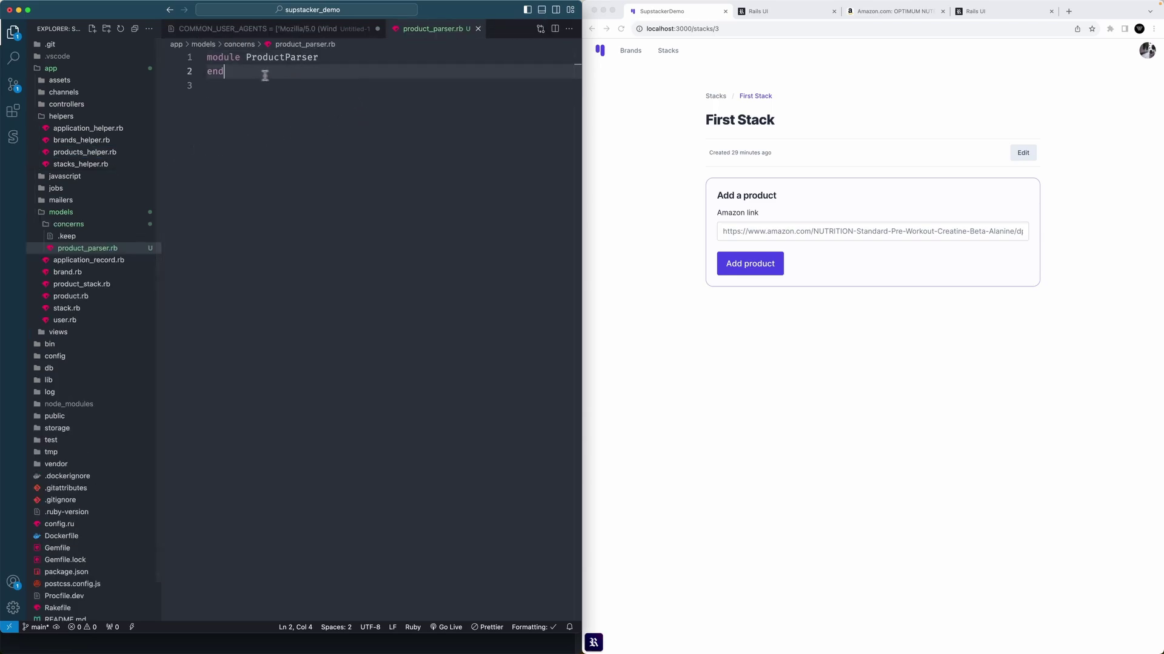
left_click_drag(232, 71, 204, 56)
left_click(259, 74)
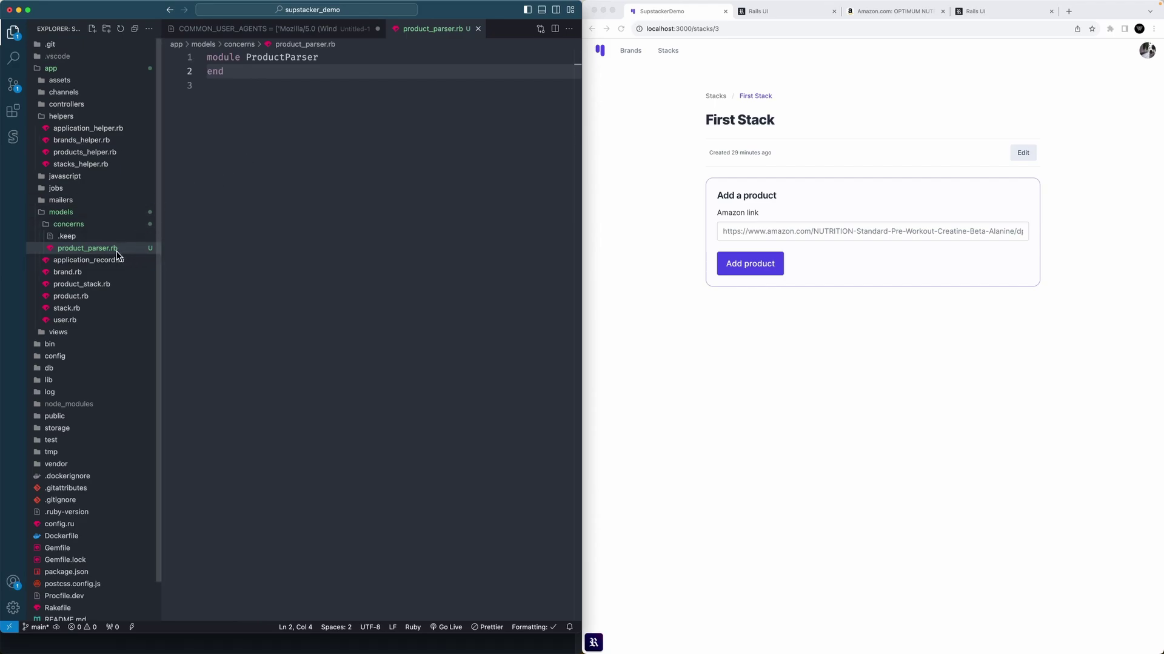
left_click(413, 143)
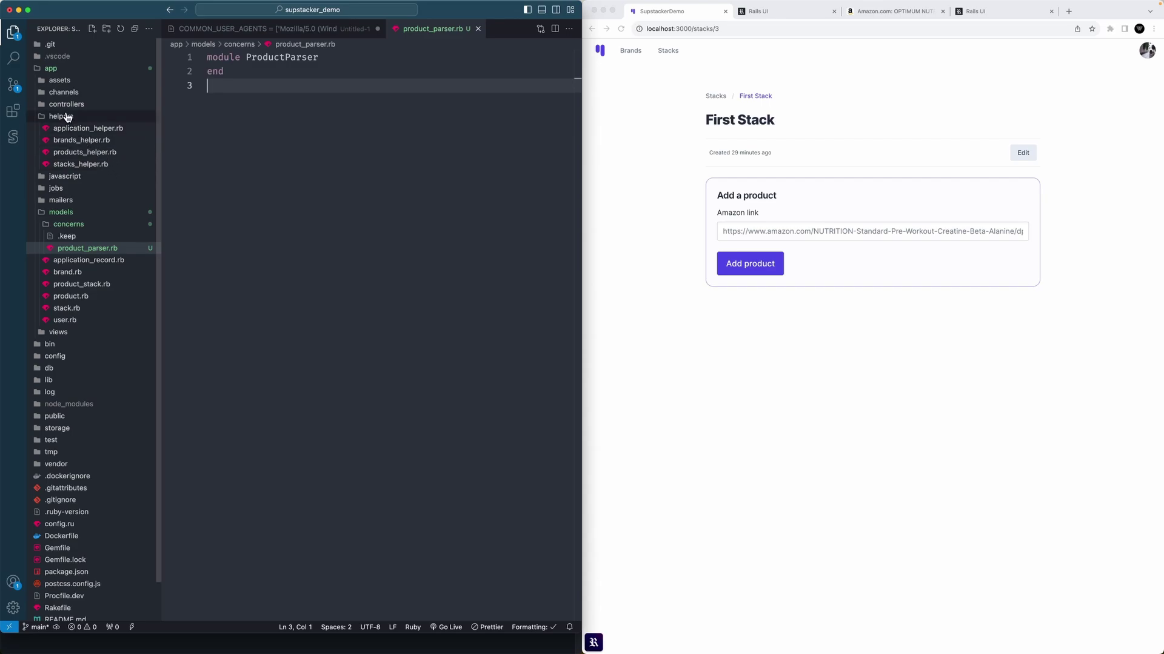
left_click(77, 127)
left_click(486, 92)
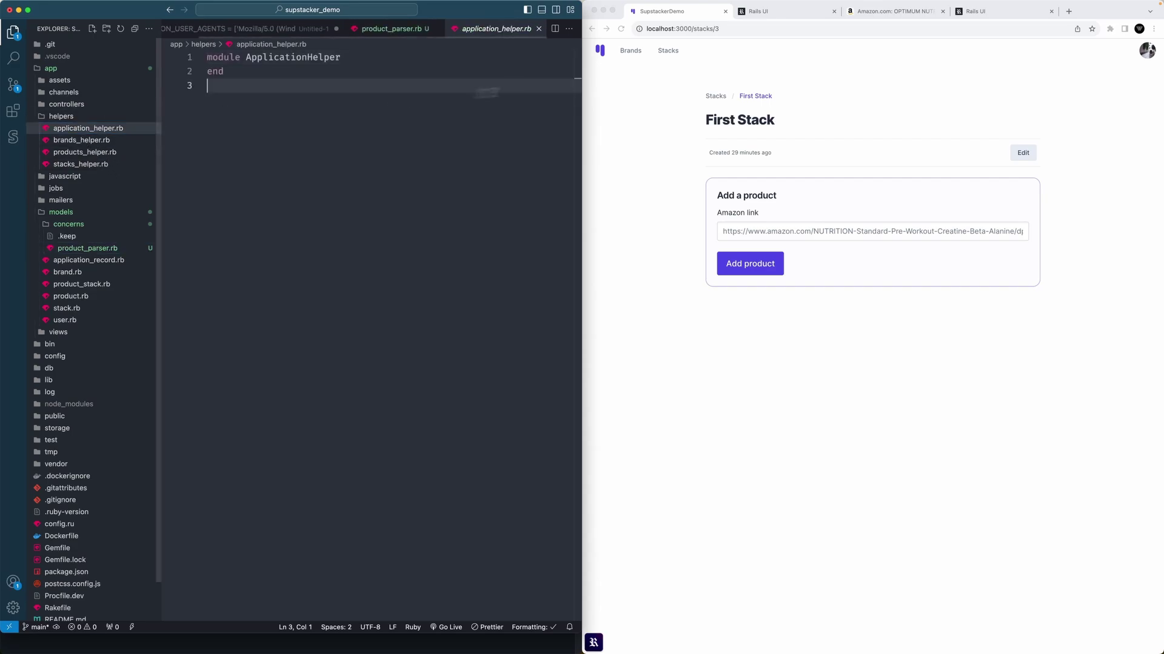
key("super+w")
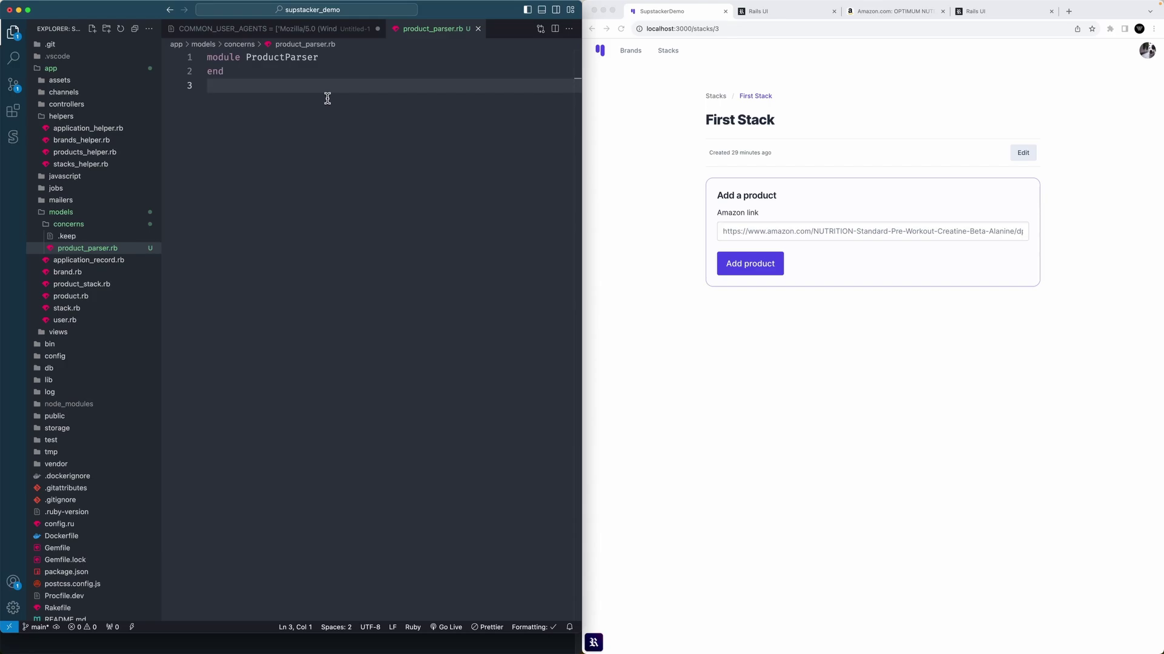
Step: Nest module Amazon, plus a trial module Target, inside ProductParser
key("Up")
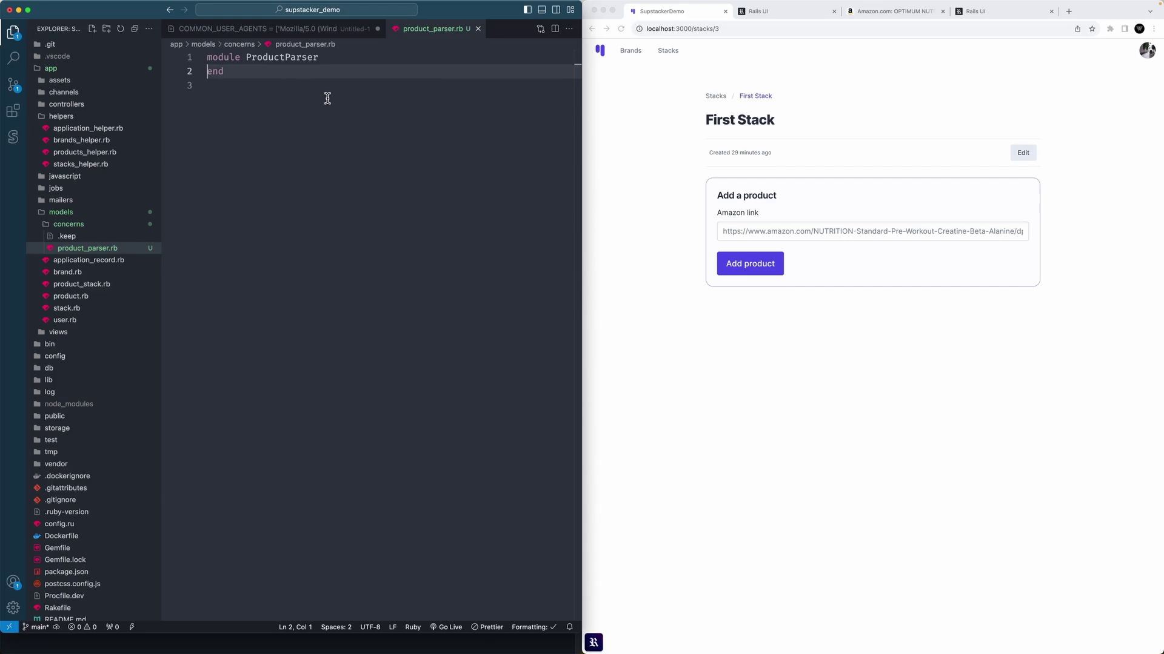
key("Up")
key("End")
key("Return")
key("Return")
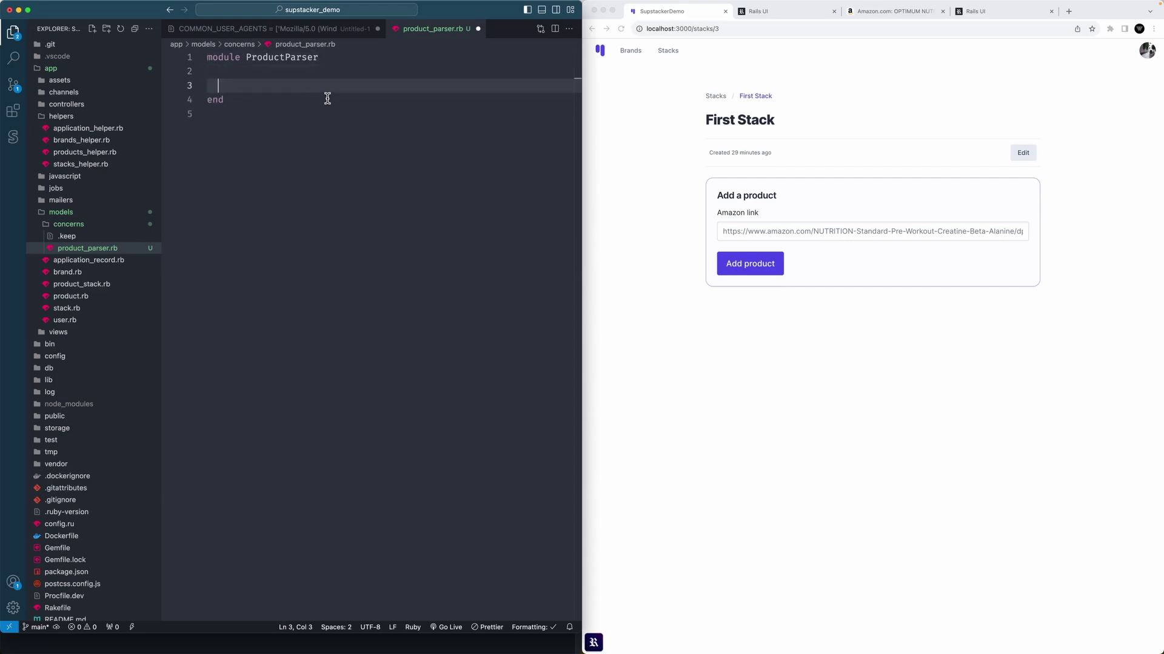
type("module Amaz")
type("on")
key("Return")
type("end")
key("Return")
key("Return")
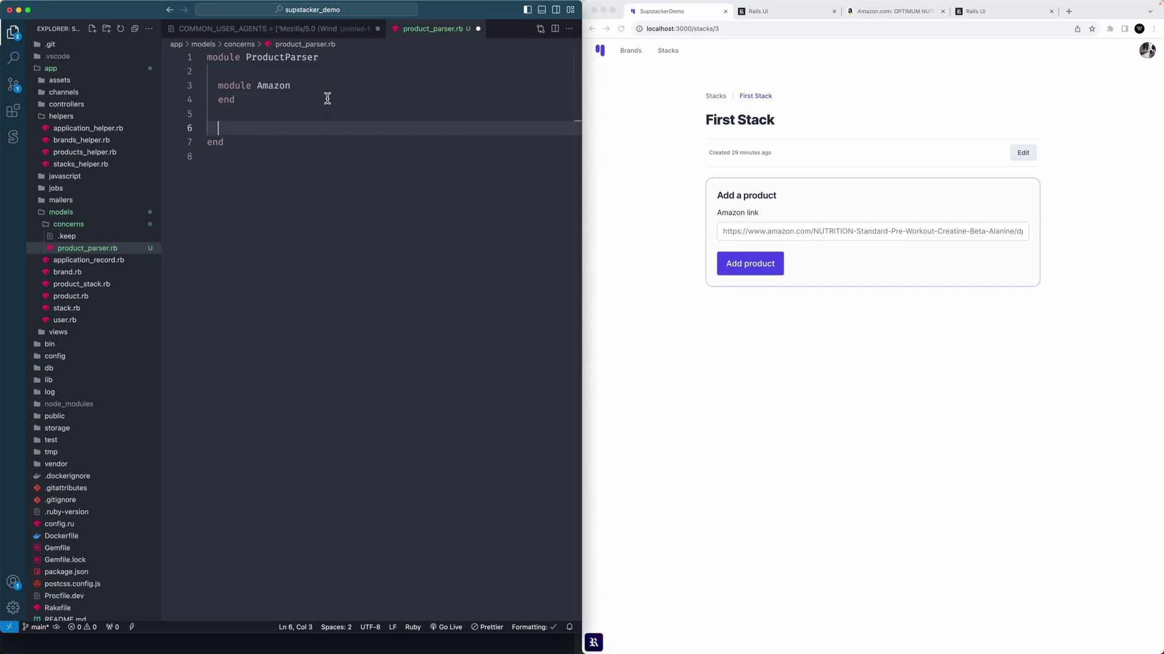
type("module ")
type("Target")
key("Return")
type("end")
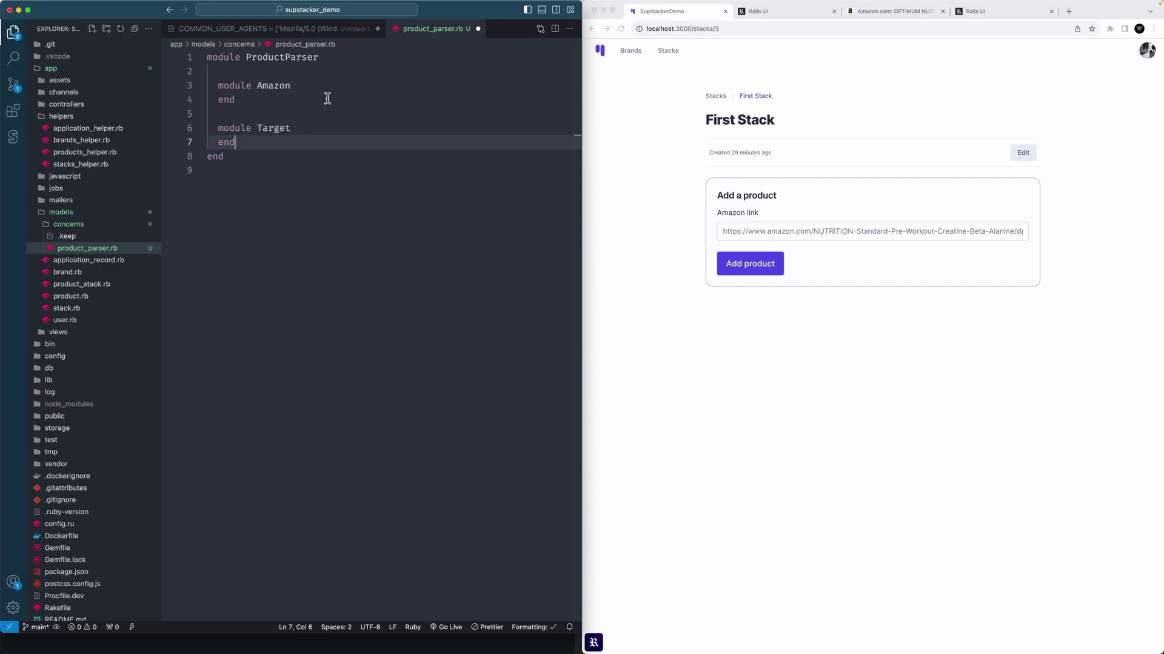
Step: Remove the Target module and leftover blank lines, then save product_parser.rb
key("Up")
key("End")
key("alt+BackSpace")
key("alt+BackSpace")
key("Down")
key("super+d")
key("BackSpace")
key("BackSpace")
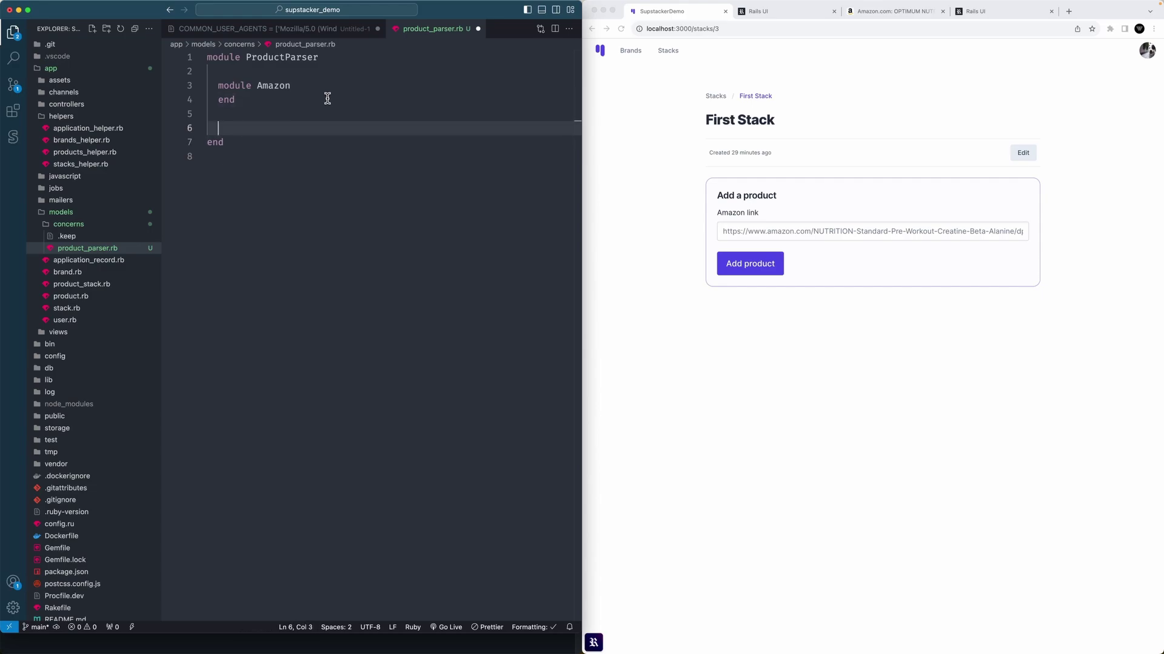
key("BackSpace")
key("BackSpace")
key("BackSpace")
key("Up")
key("Up")
key("BackSpace")
key("Down")
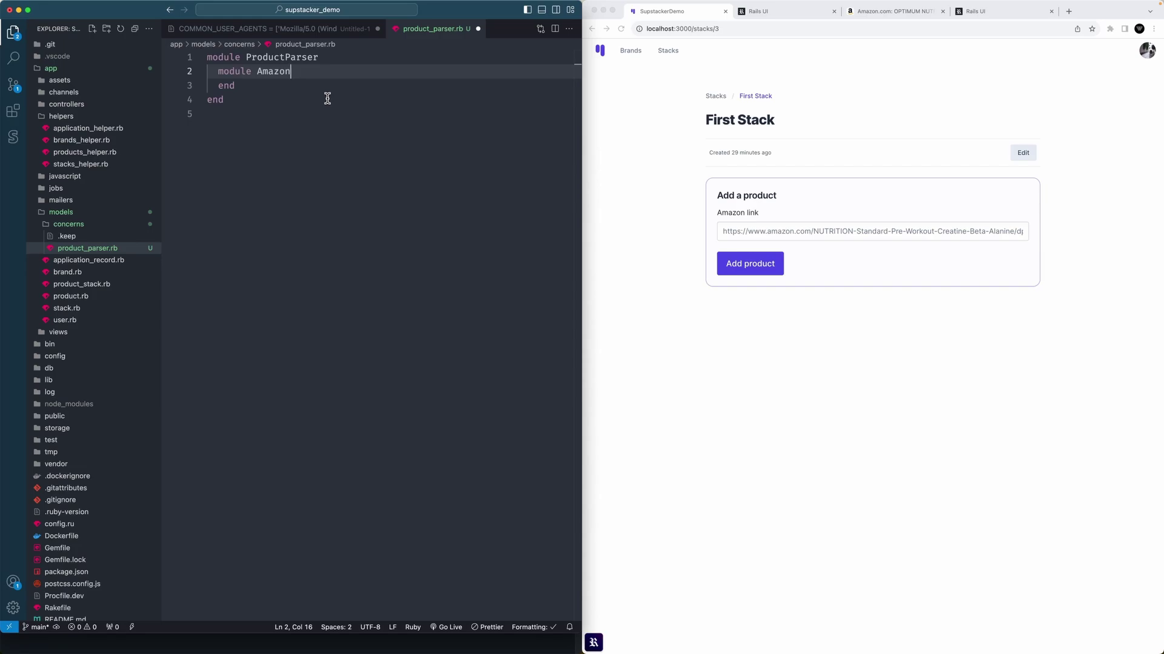
key("super+s")
Step: Add a typo-free require 'open-uri' atop ProductParser, followed by a blank line
key("Left")
key("Left")
key("Left")
key("Up")
key("End")
key("Return")
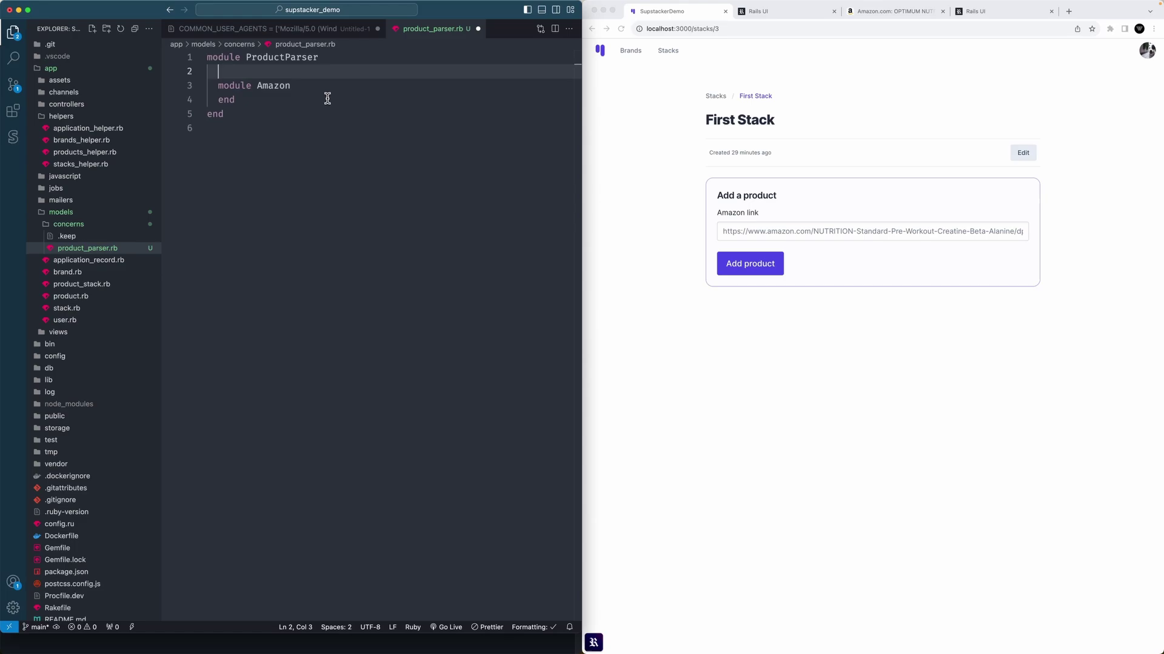
type("reuq")
type("ir")
key("BackSpace")
key("BackSpace")
key("BackSpace")
type("quuire")
key("BackSpace")
key("BackSpace")
key("BackSpace")
key("BackSpace")
type("ire ")
type("'open ")
type("uro")
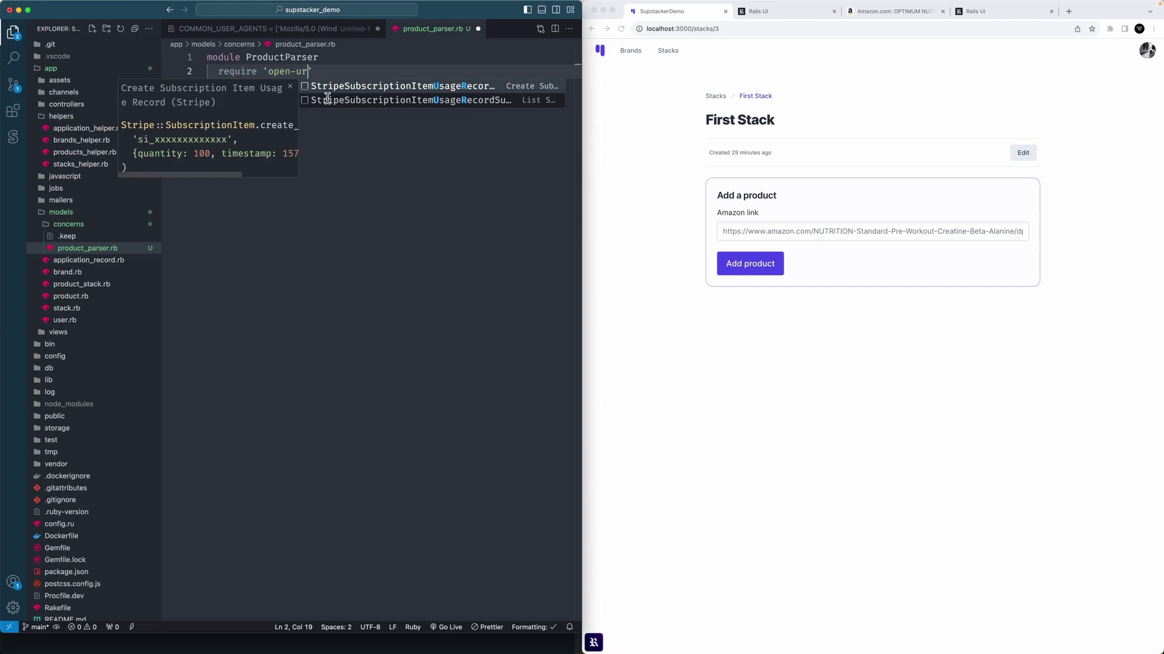
type("i'")
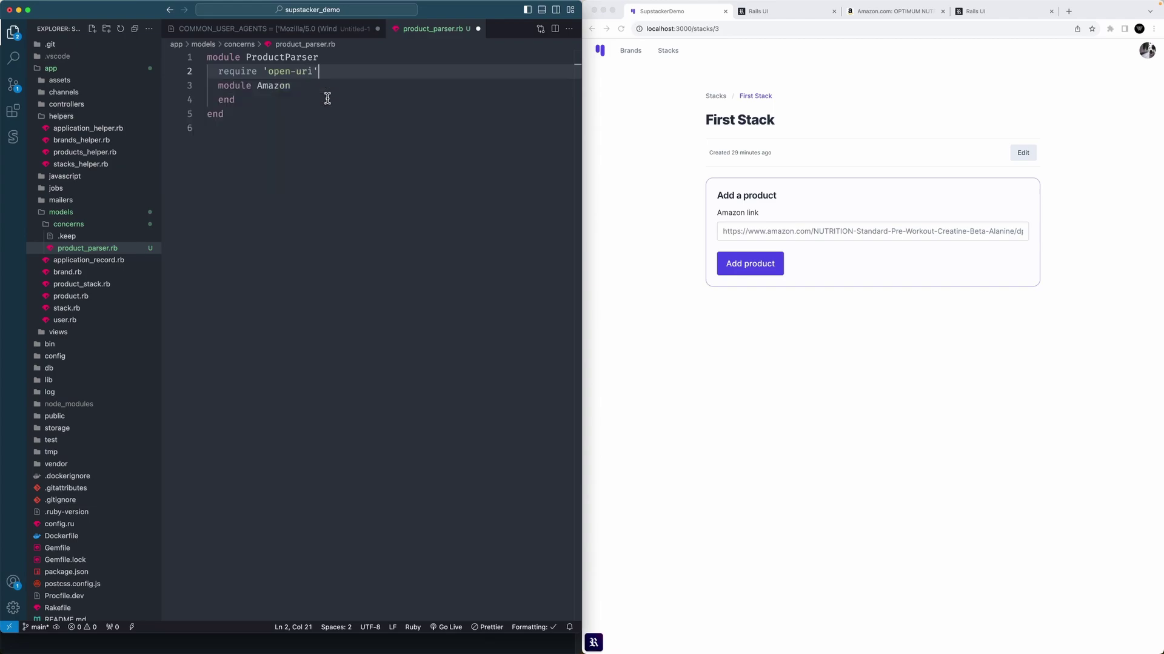
key("Return")
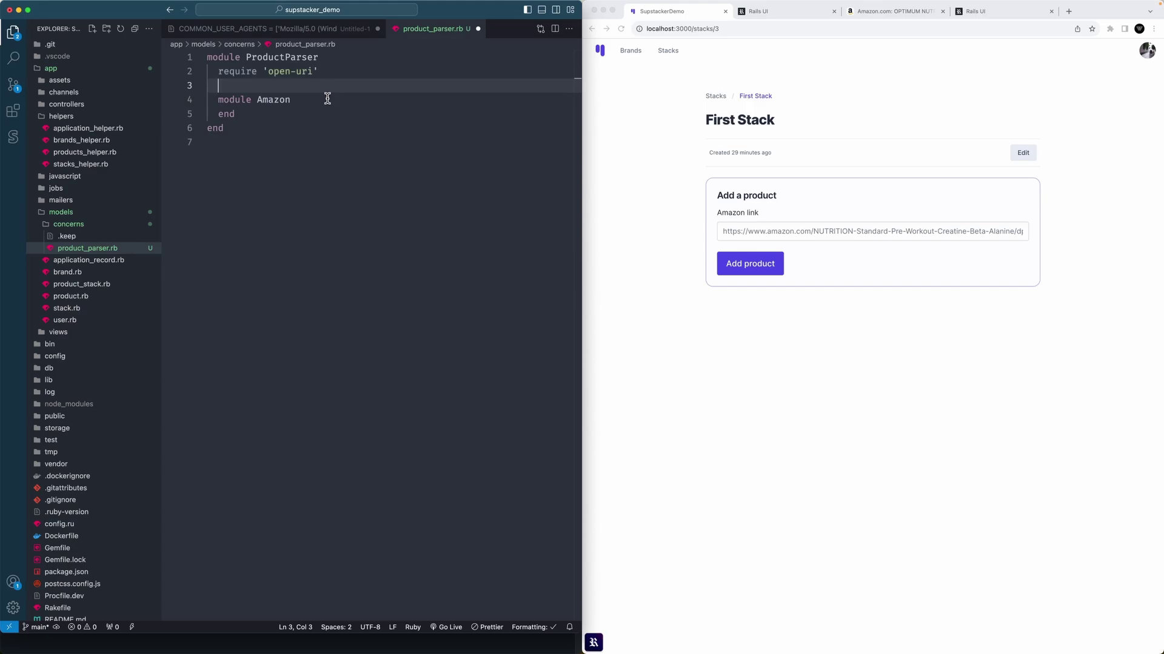
Step: Copy the COMMON_USER_AGENTS array from the Untitled-1 scratch file
left_click(306, 31)
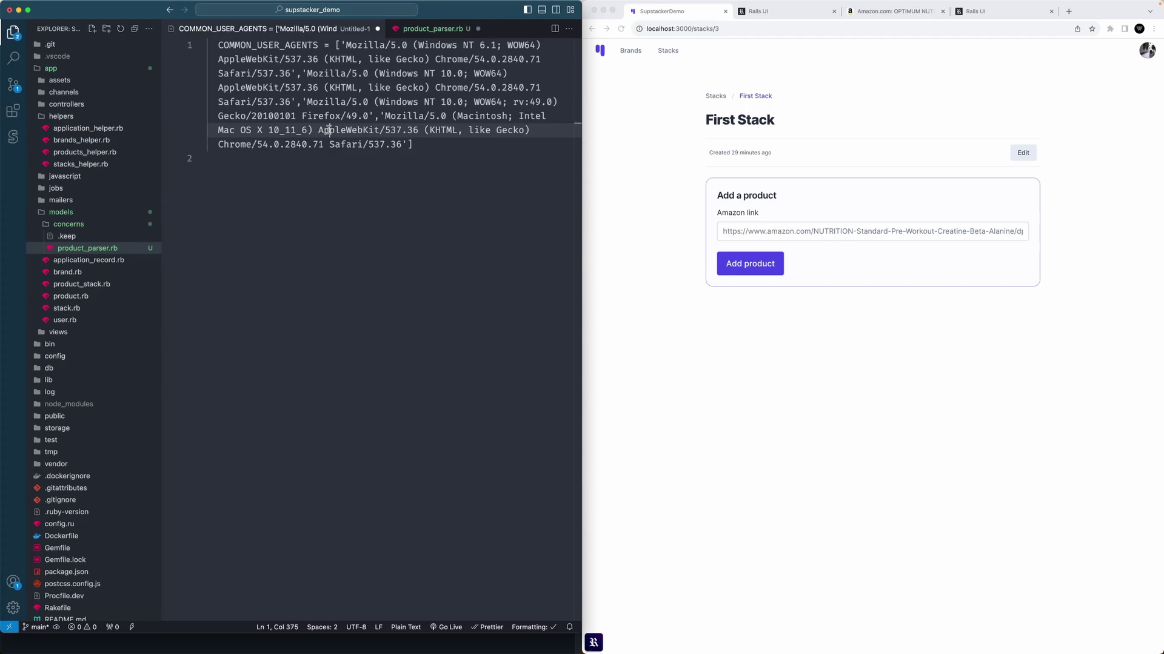
left_click_drag(414, 146, 186, 33)
key("super+c")
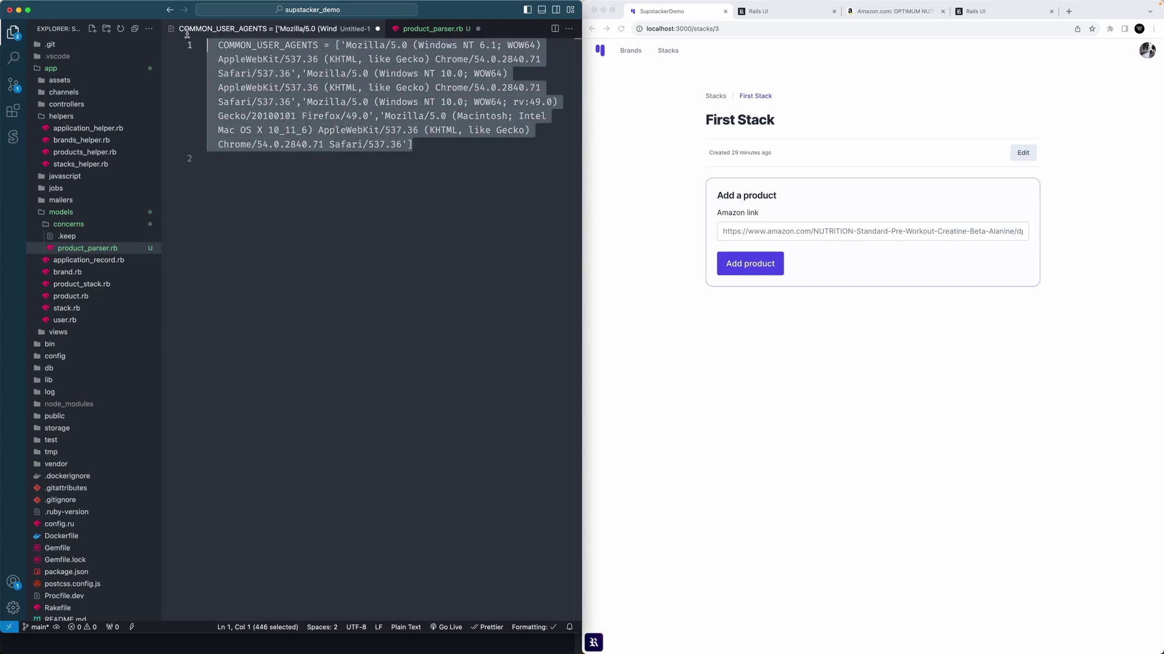
left_click(293, 88)
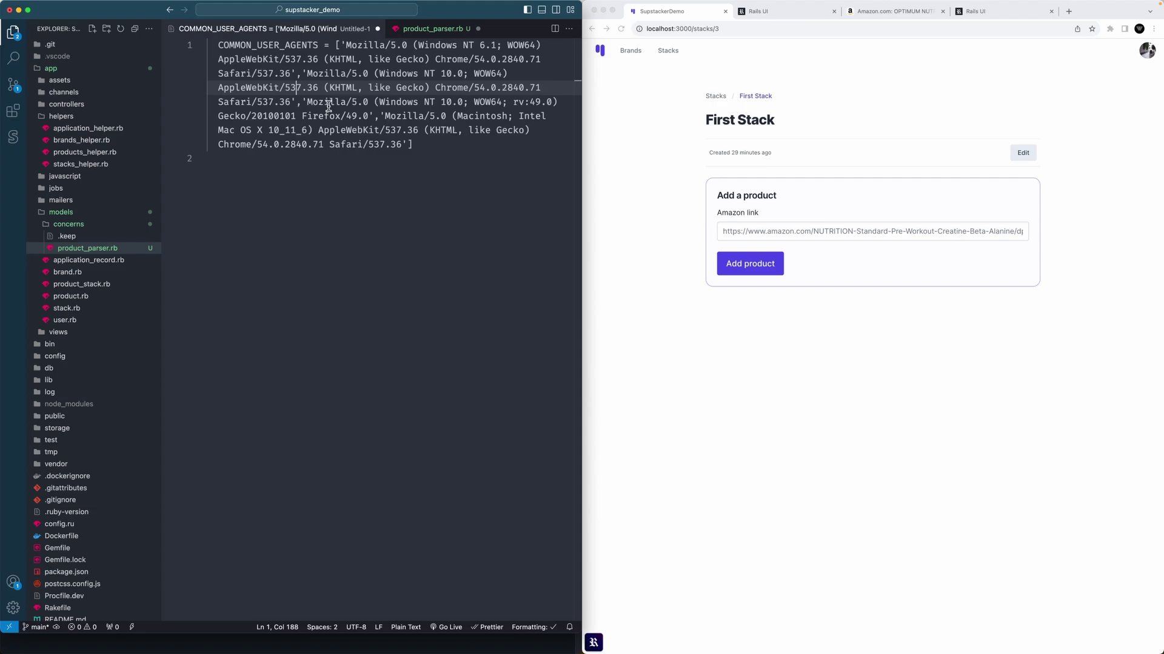
mouse_move(470, 158)
left_mouse_down()
mouse_move(368, 141)
mouse_move(216, 44)
left_mouse_up()
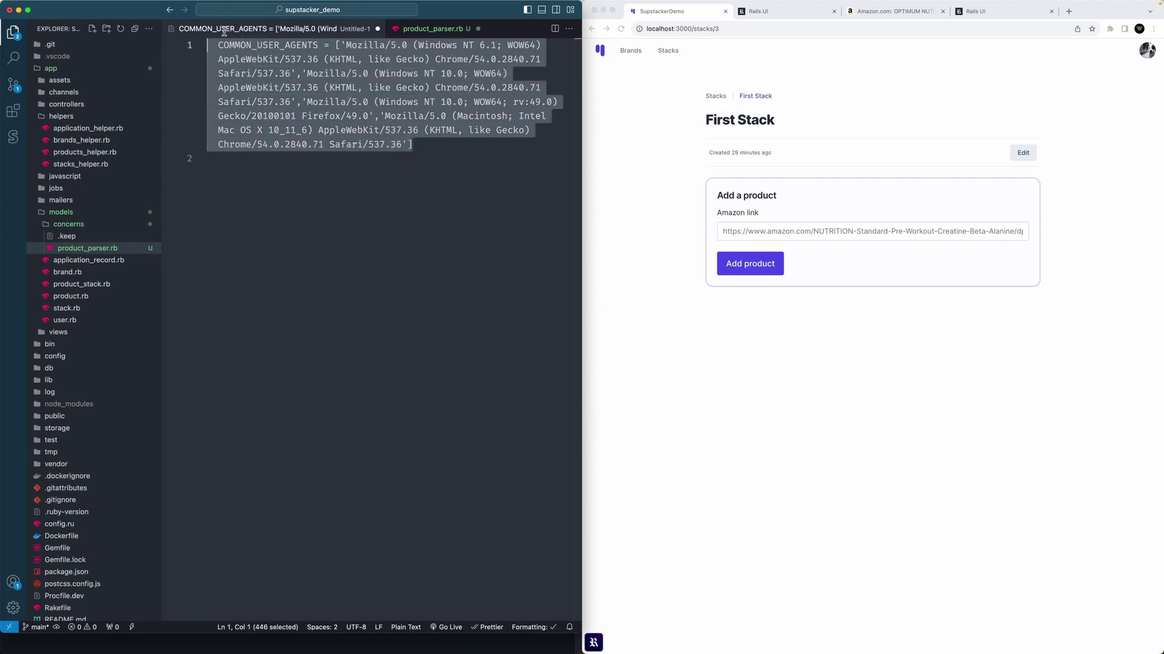
left_click(437, 33)
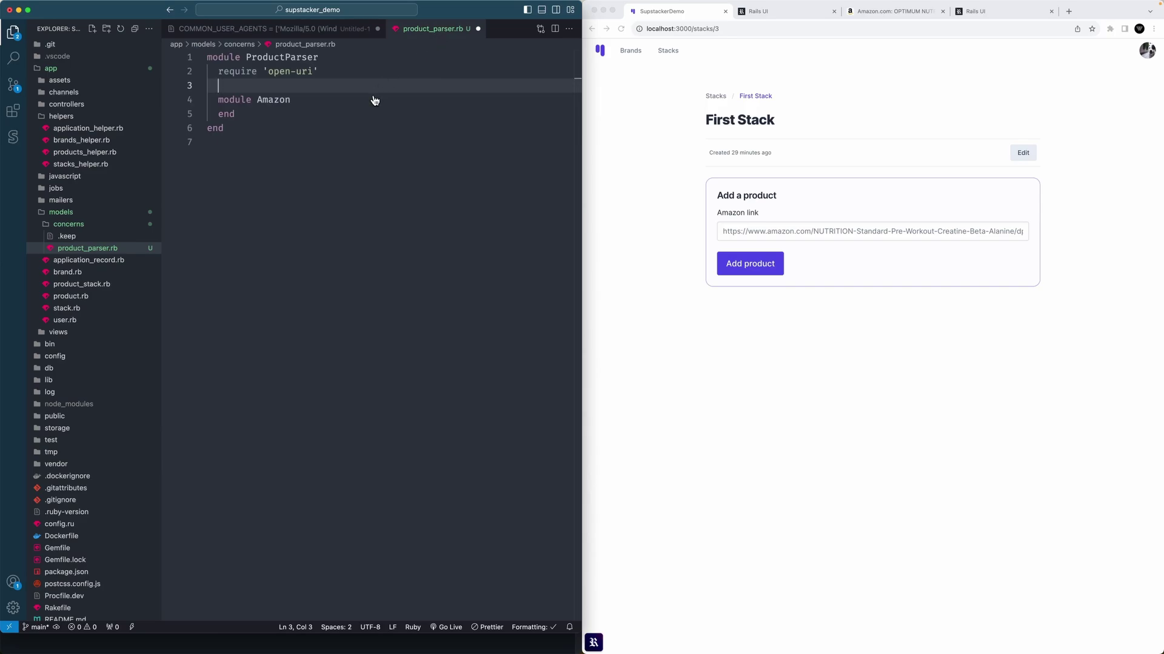
Step: Paste the array below require 'open-uri', fix indentation and blank lines, and save
key("super+v")
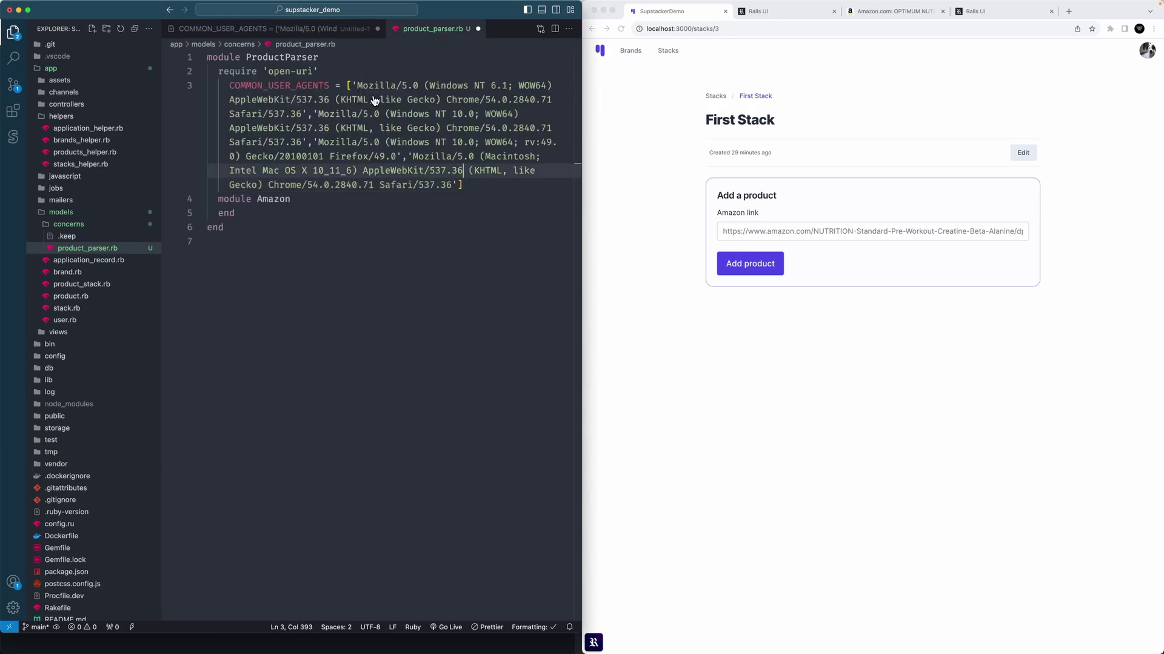
key("Up")
key("Up")
key("Up")
key("Up")
key("Up")
key("Up")
key("Home")
key("BackSpace")
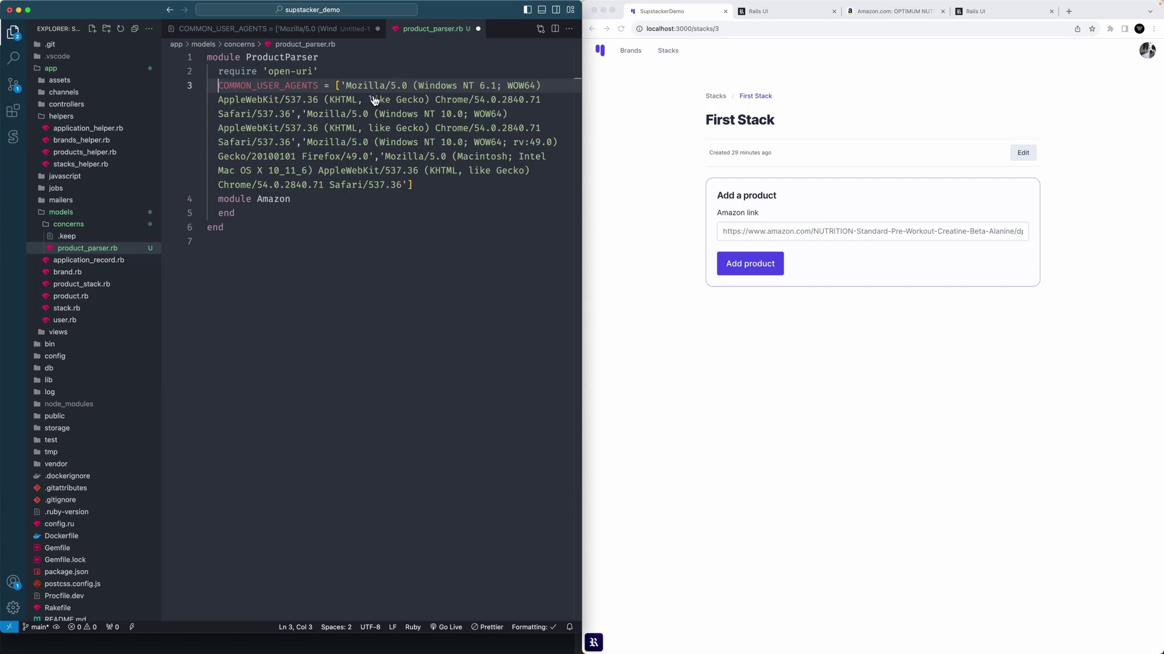
key("Return")
key("Down")
key("Down")
key("Down")
key("Down")
key("Down")
key("End")
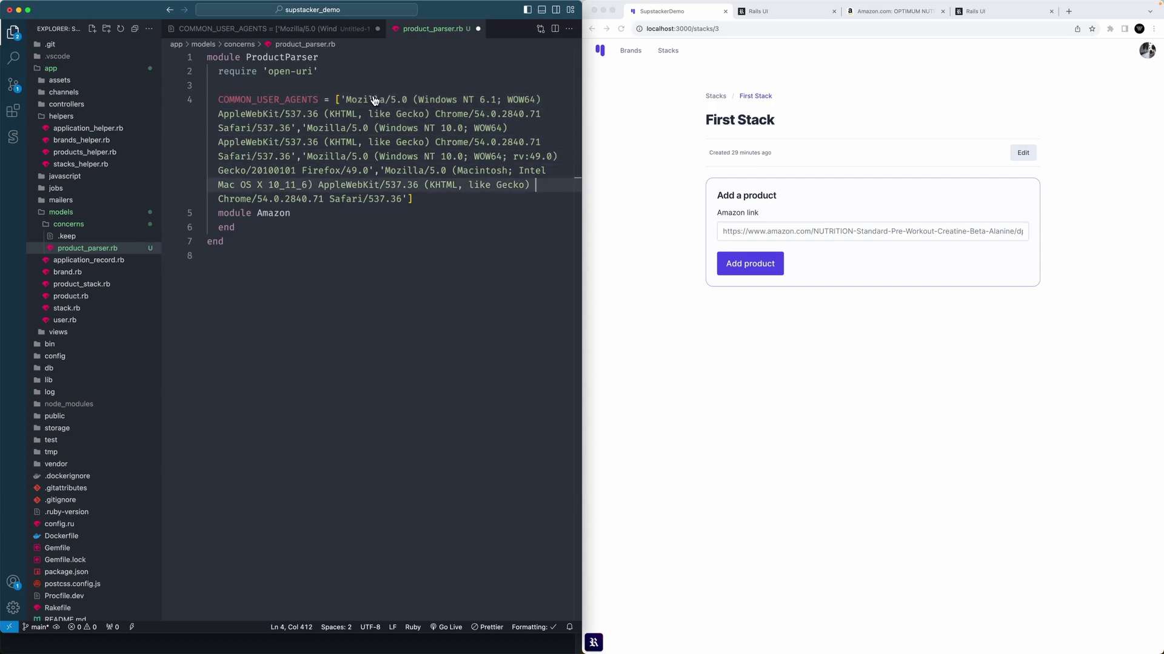
key("End")
key("Return")
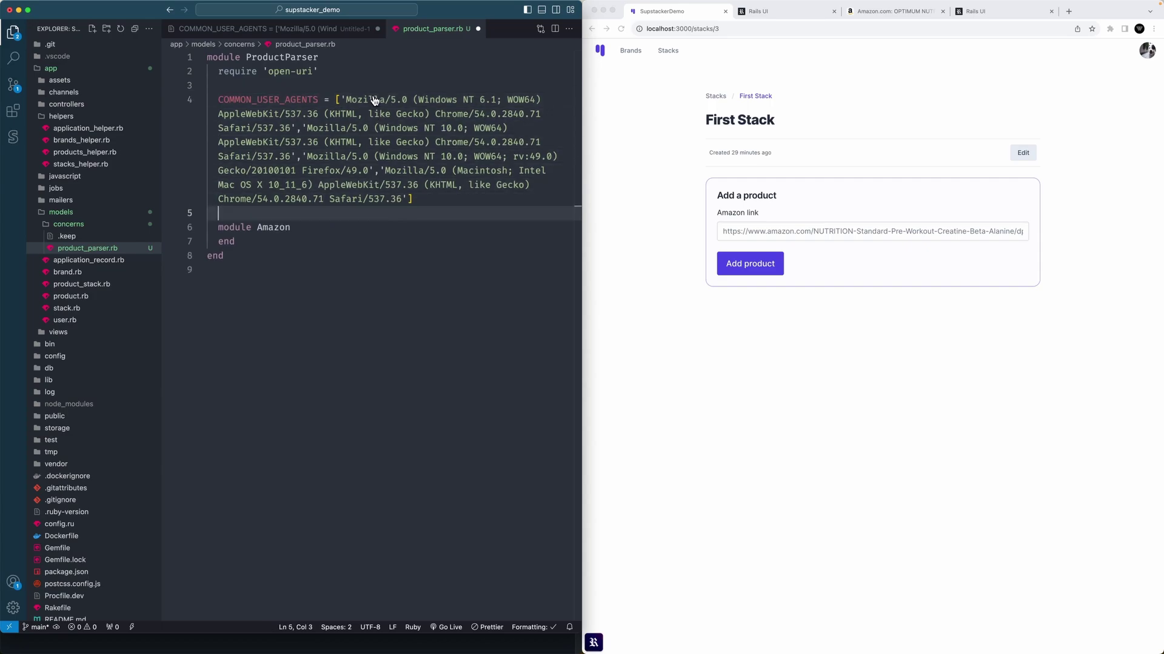
key("super+s")
key("Left")
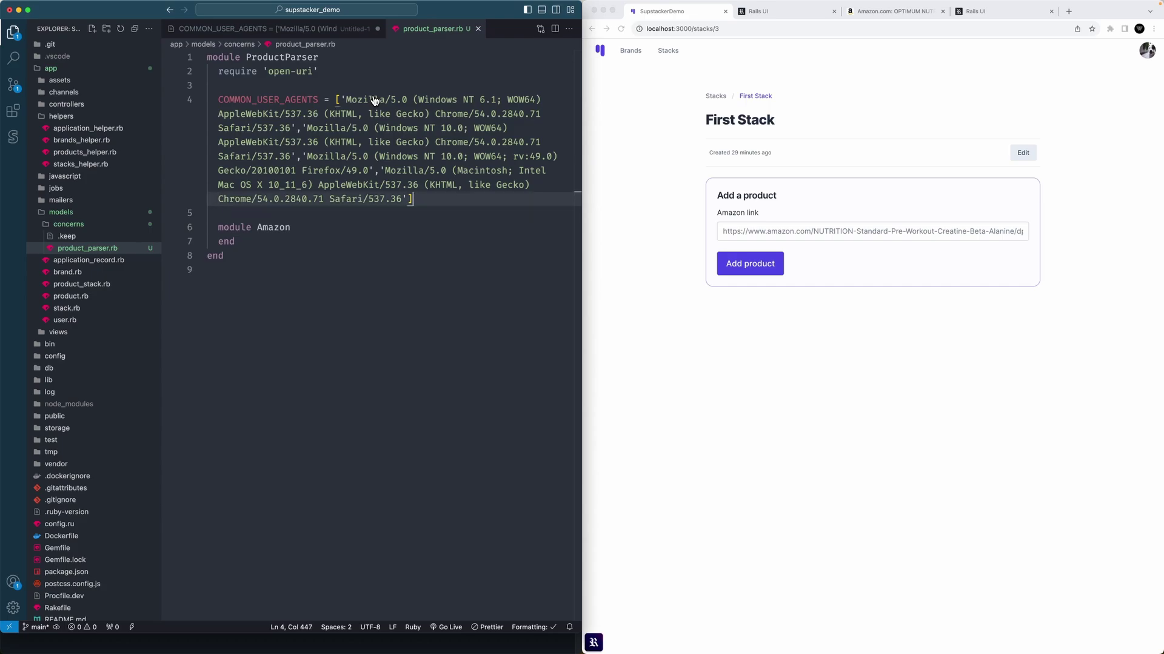
Step: Write self.parse_doc(url) using a COMMON_USER_AGENTS.sample User-Agent and Nokogiri::HTML.parse
key("Return")
key("Return")
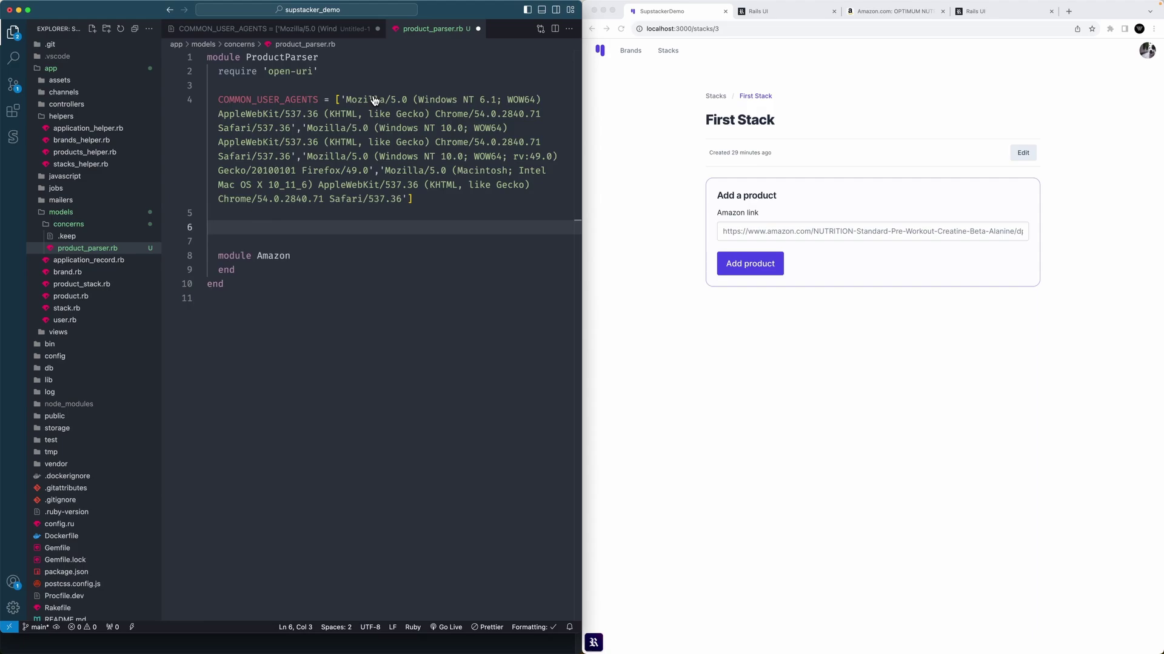
type("d")
type("ef self.par")
type("se_")
type("doc(")
type("url")
left_click(950, 232)
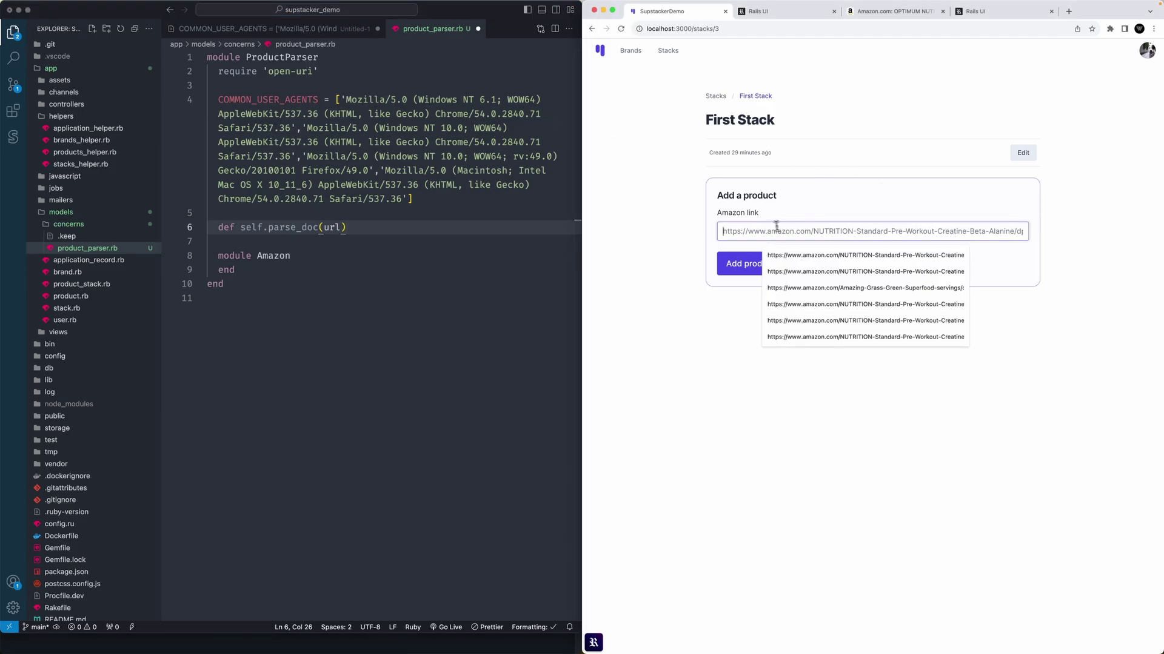
left_click(405, 228)
key("Return")
type("end")
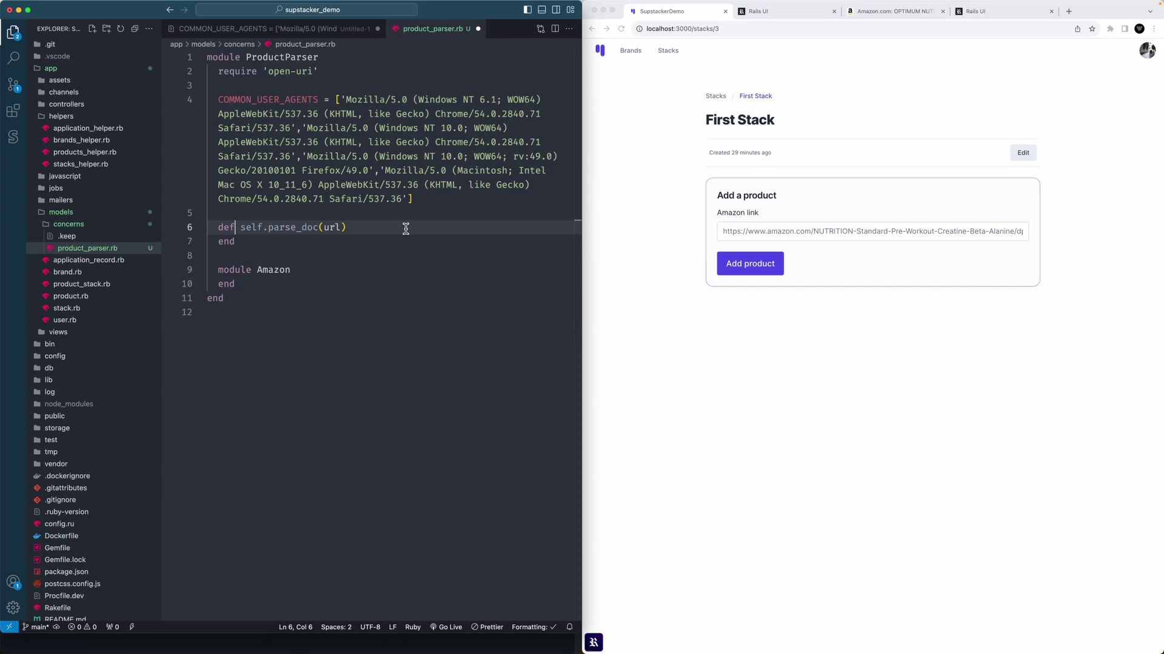
key("super+shift+Return")
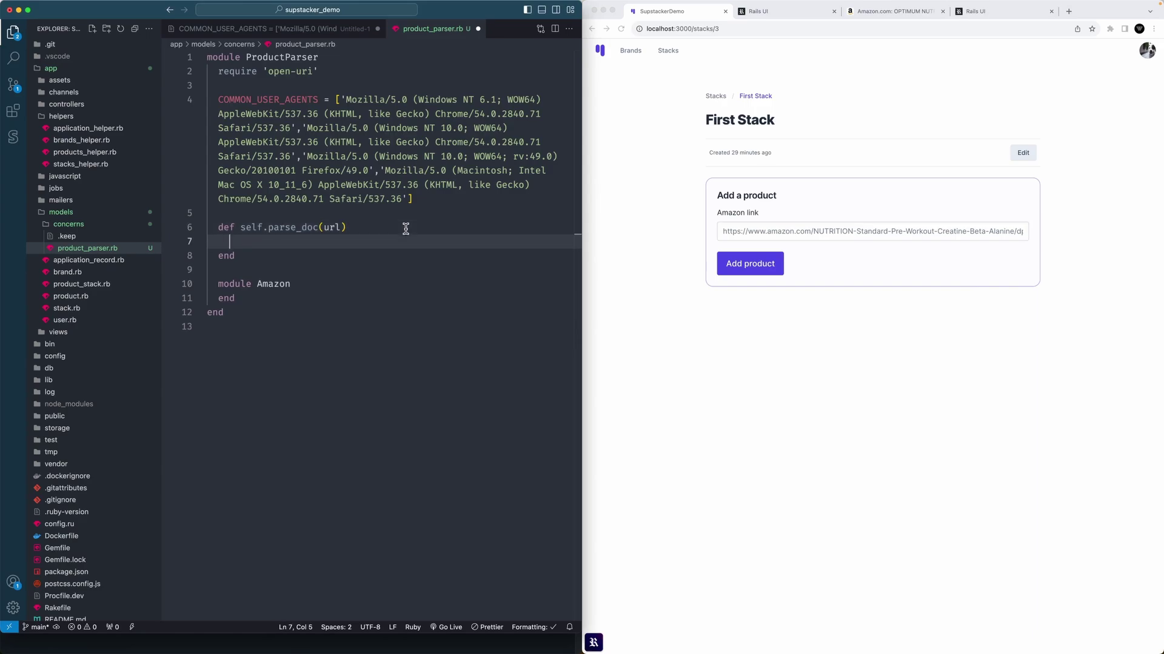
type("URI.o")
type("pen(")
type("url, ")
type("'User-")
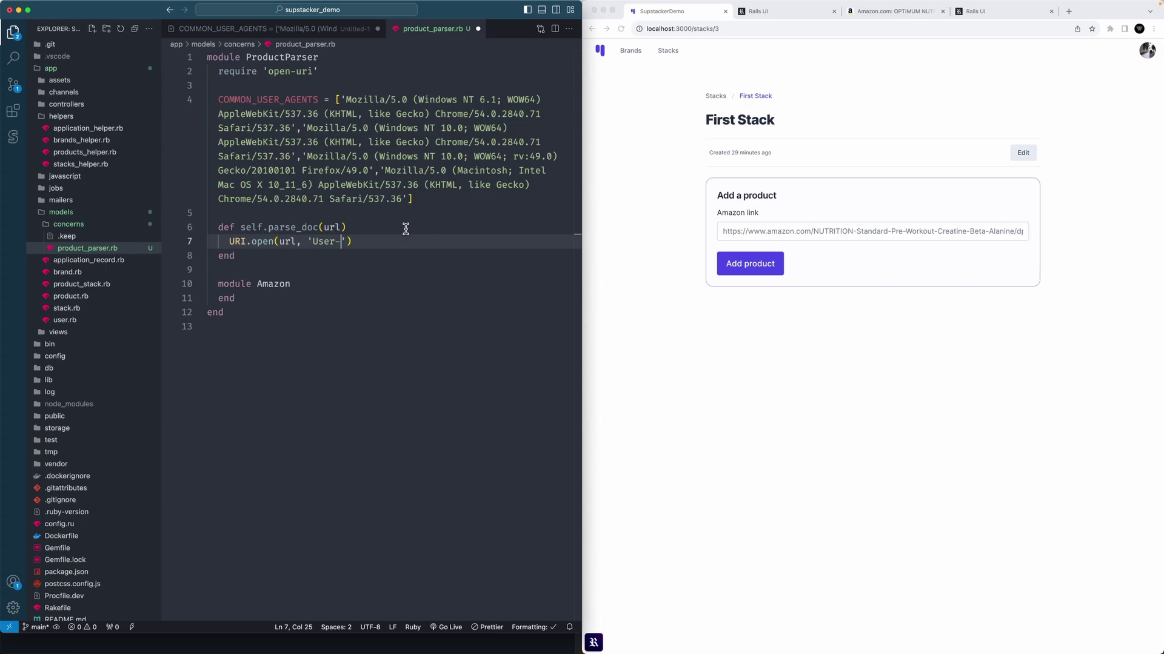
type("Agent'")
type(",")
key("BackSpace")
key("BackSpace")
type("=")
type("> '")
key("BackSpace")
type("COMMON_")
type("USER_AGENT")
type("S.sample")
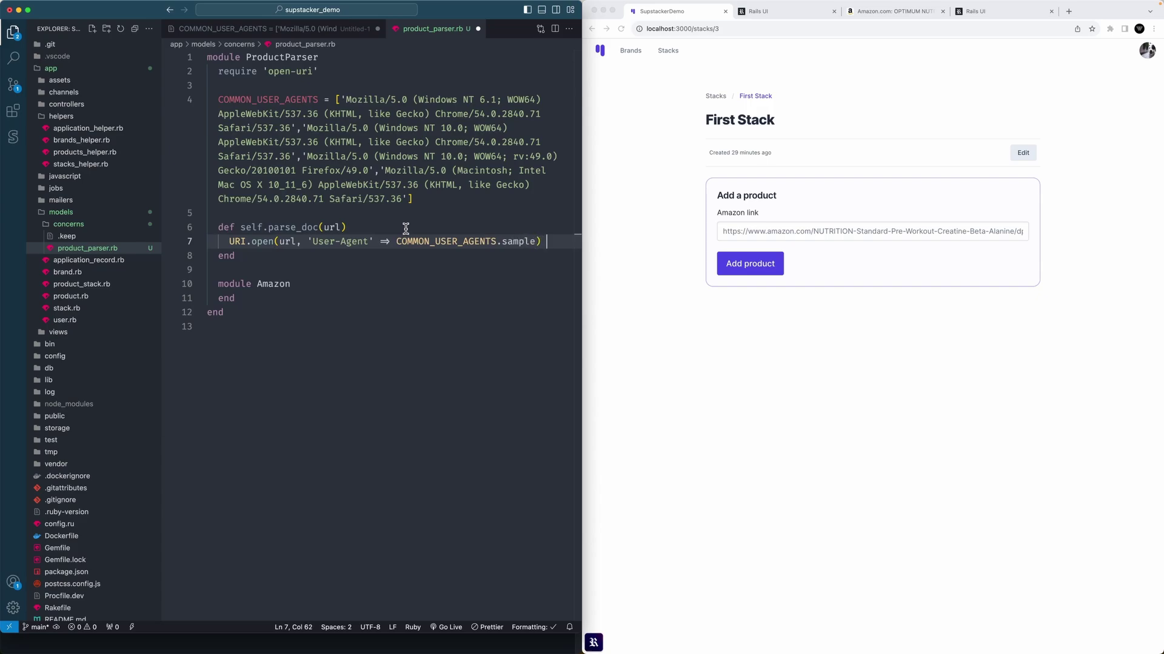
type("{ f")
type("f")
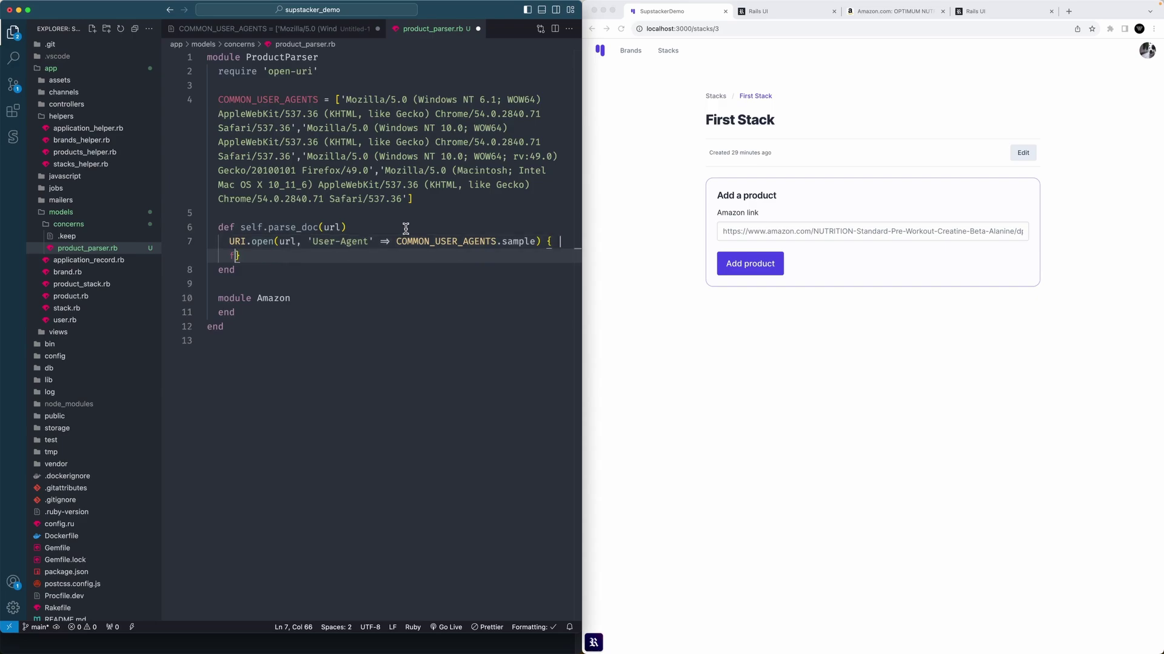
type("| No")
type("ko")
type("giri:")
type(":HTML")
type(".parse(")
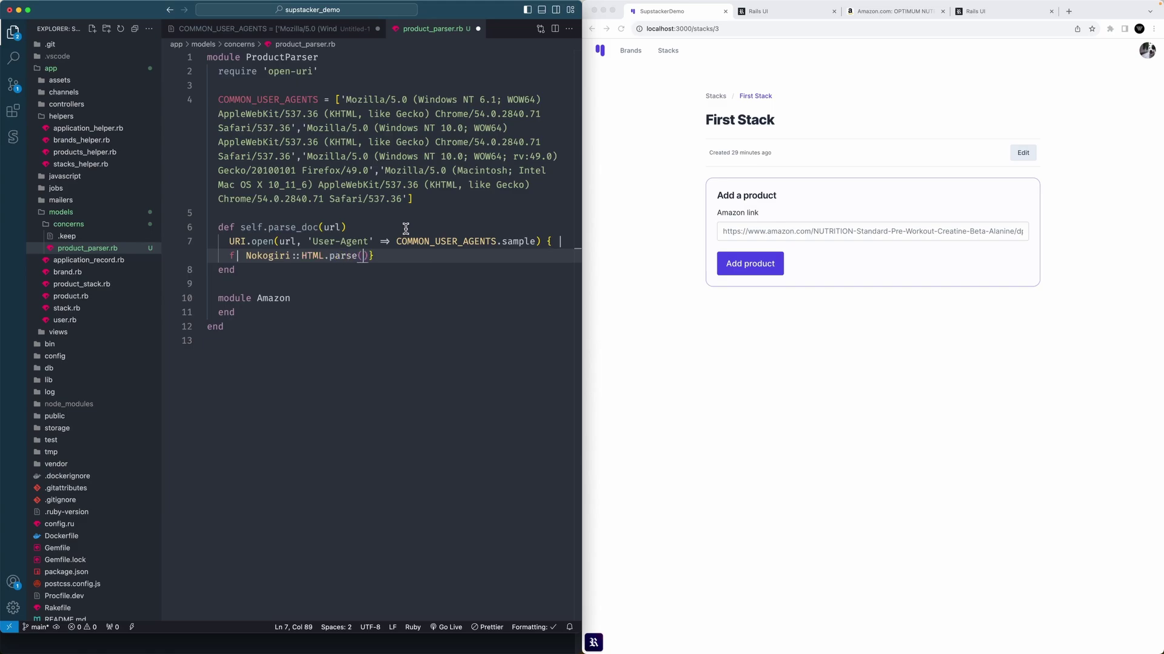
type("f)")
left_click(394, 274)
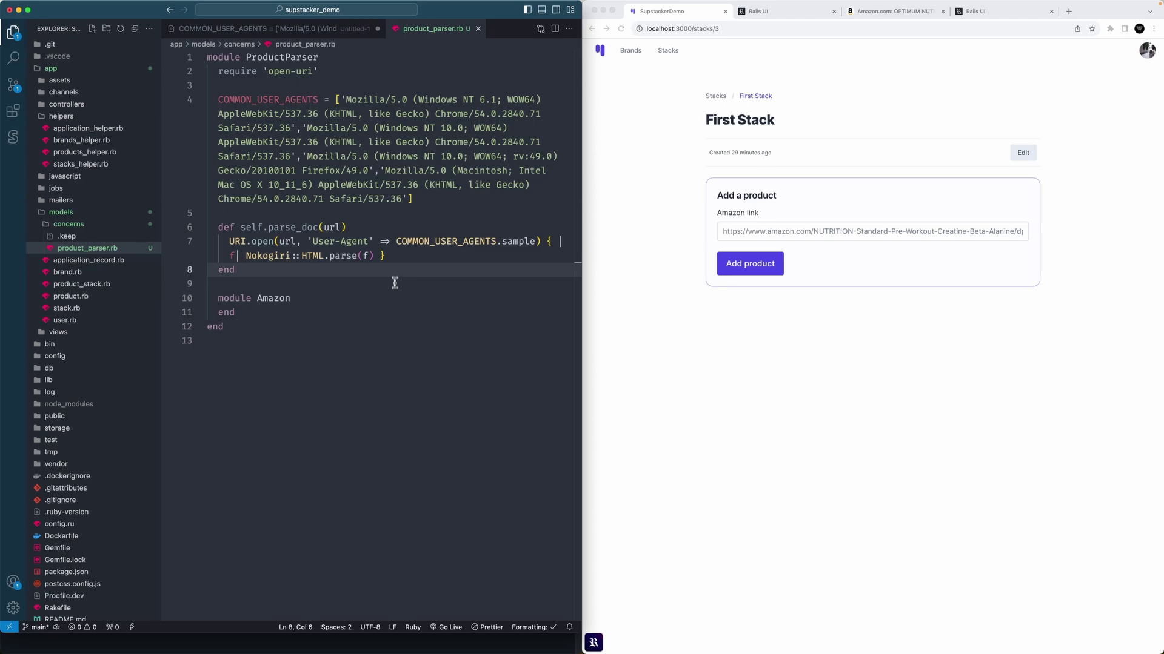
Step: Run `bundle add nokogiri` at the project prompt in iTerm
key("super+Tab")
key("super+Tab")
key("super+Tab")
key("super+Tab")
key("super+Tab")
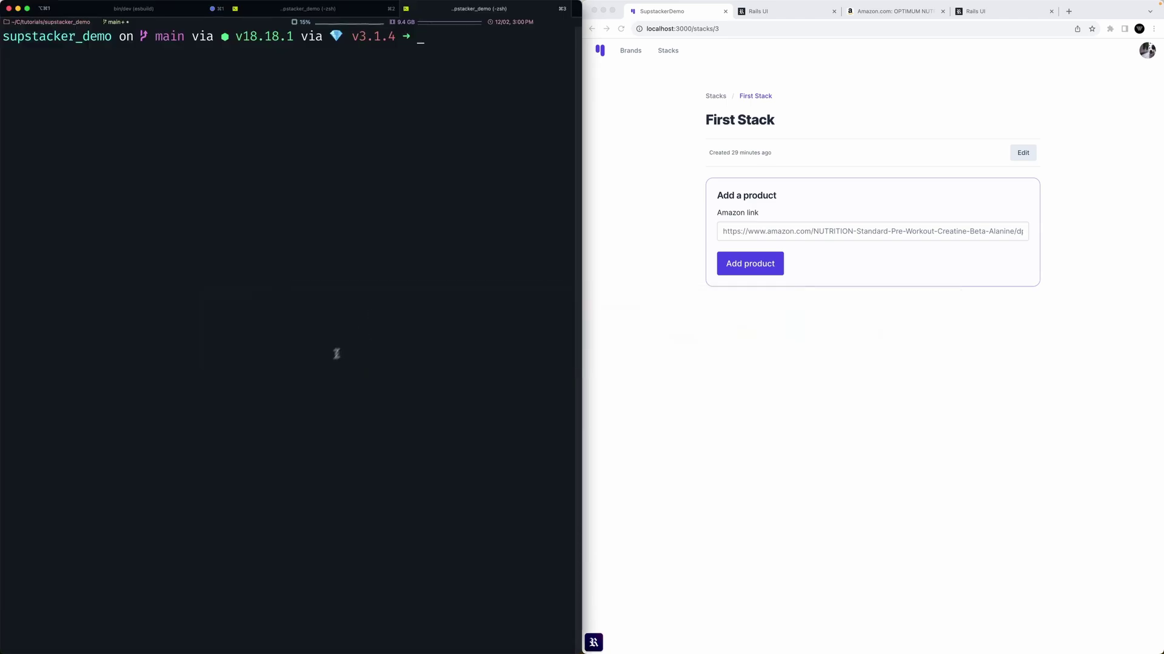
type("bindl")
key("BackSpace")
key("BackSpace")
key("BackSpace")
key("BackSpace")
type("in")
key("BackSpace")
key("BackSpace")
type("u")
type("ndle ")
type("add noko")
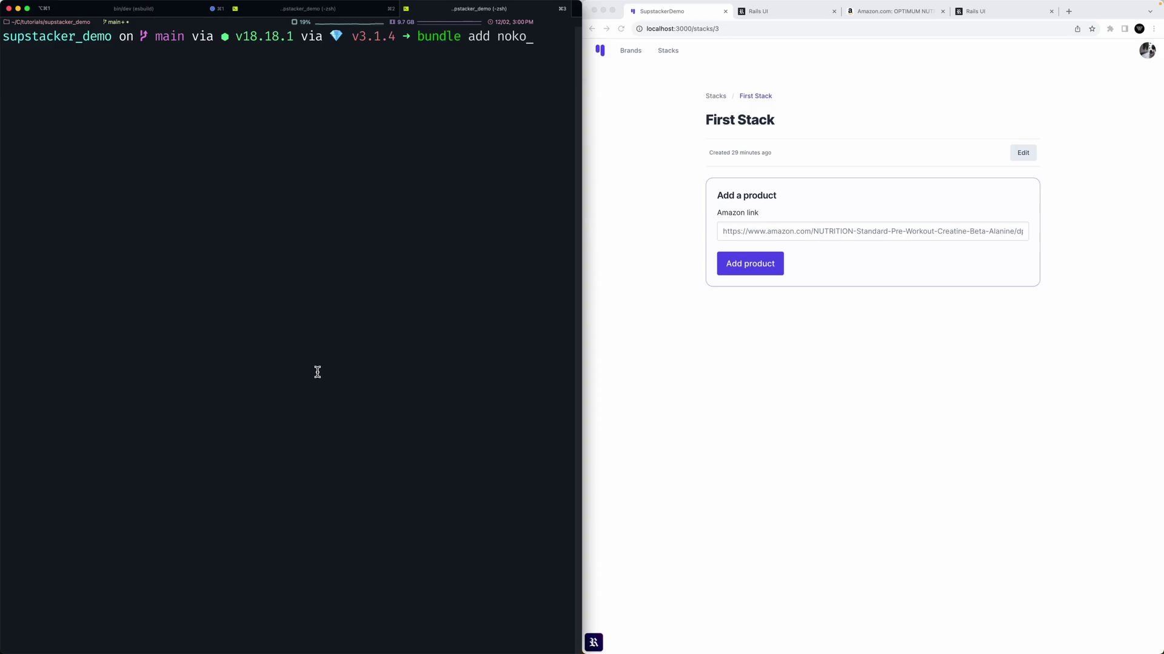
type("giri")
key("Return")
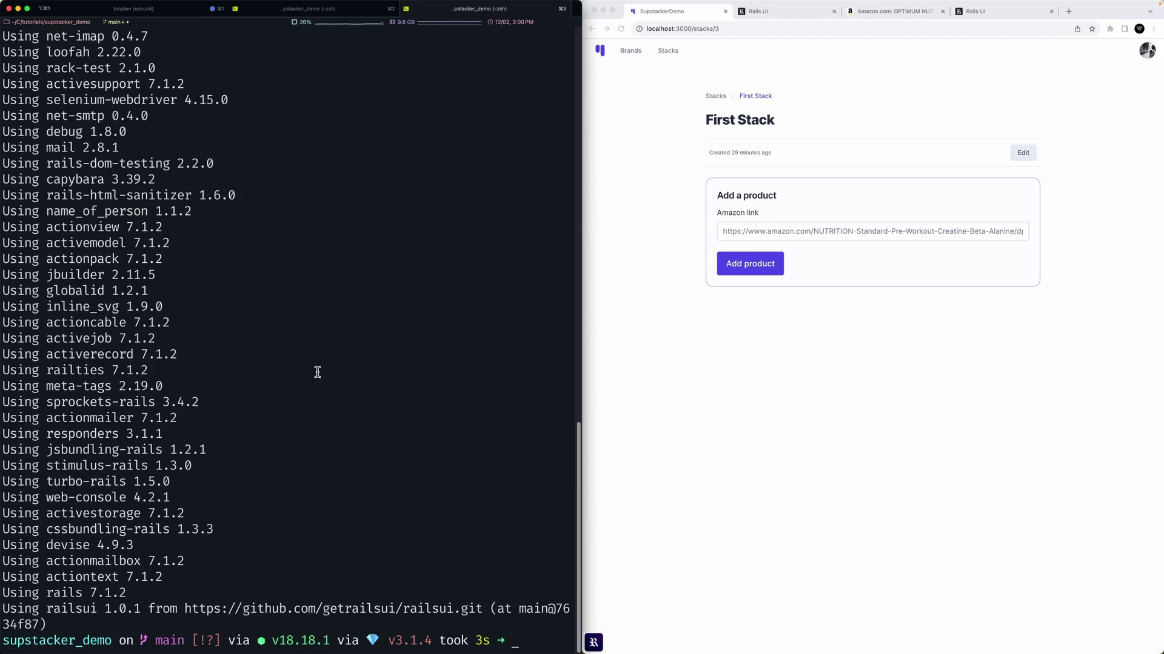
key("super+Tab")
key("super+p")
type("g")
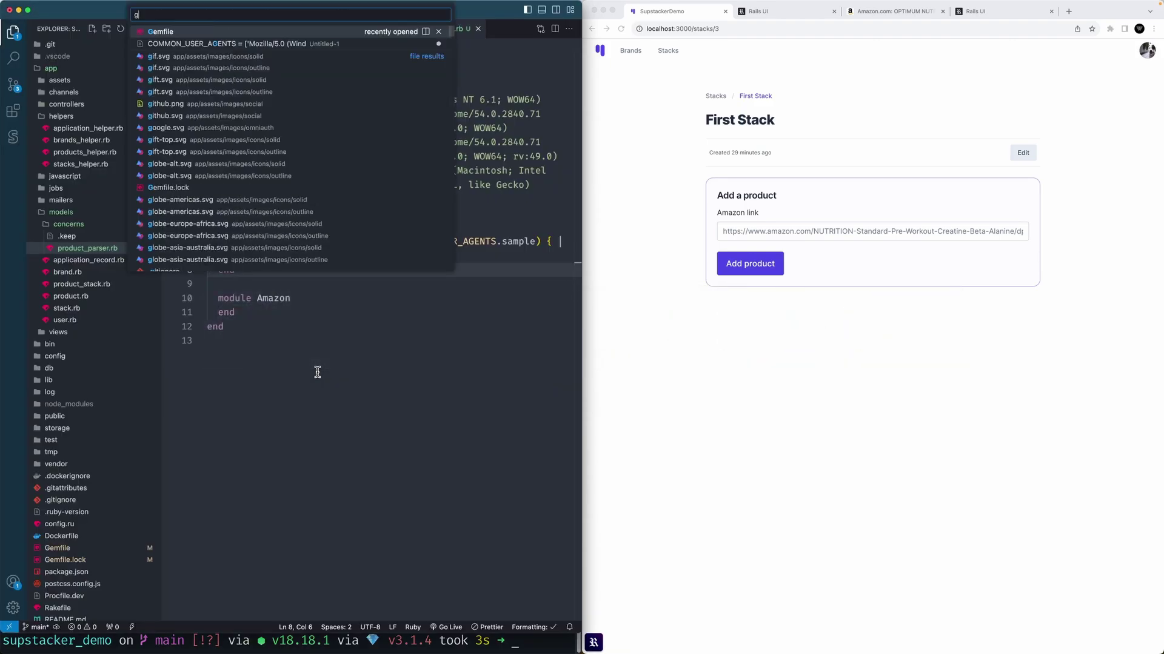
key("Return")
scroll(317, 372, "down", 2)
left_click(334, 435)
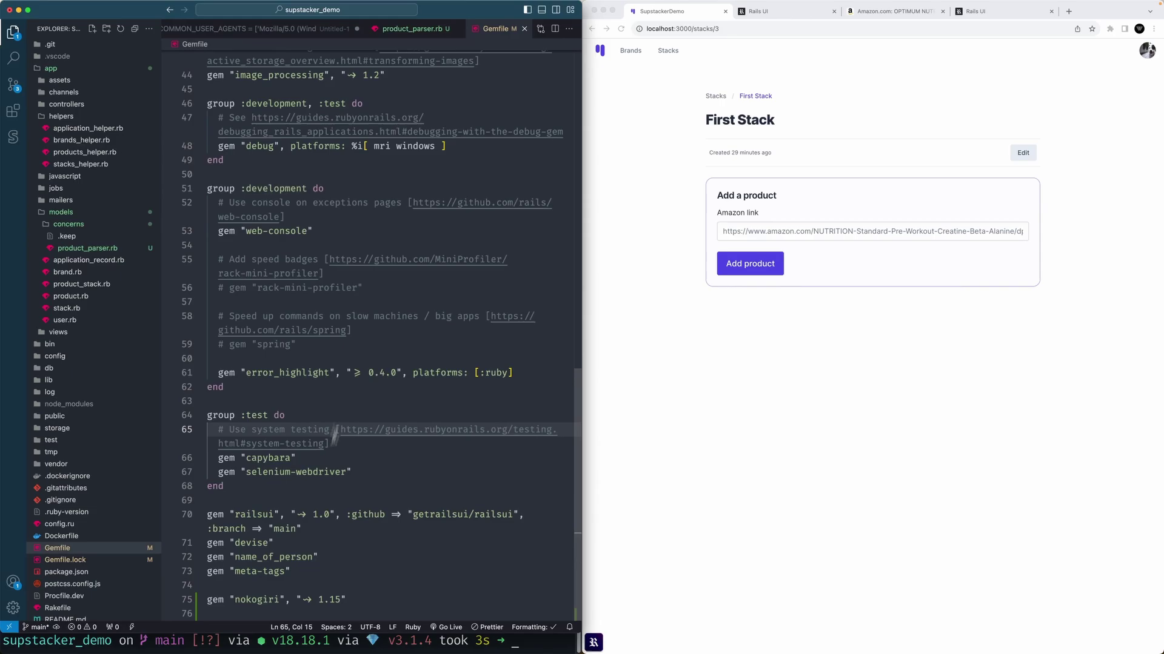
left_click(310, 585)
scroll(282, 372, "up", 15)
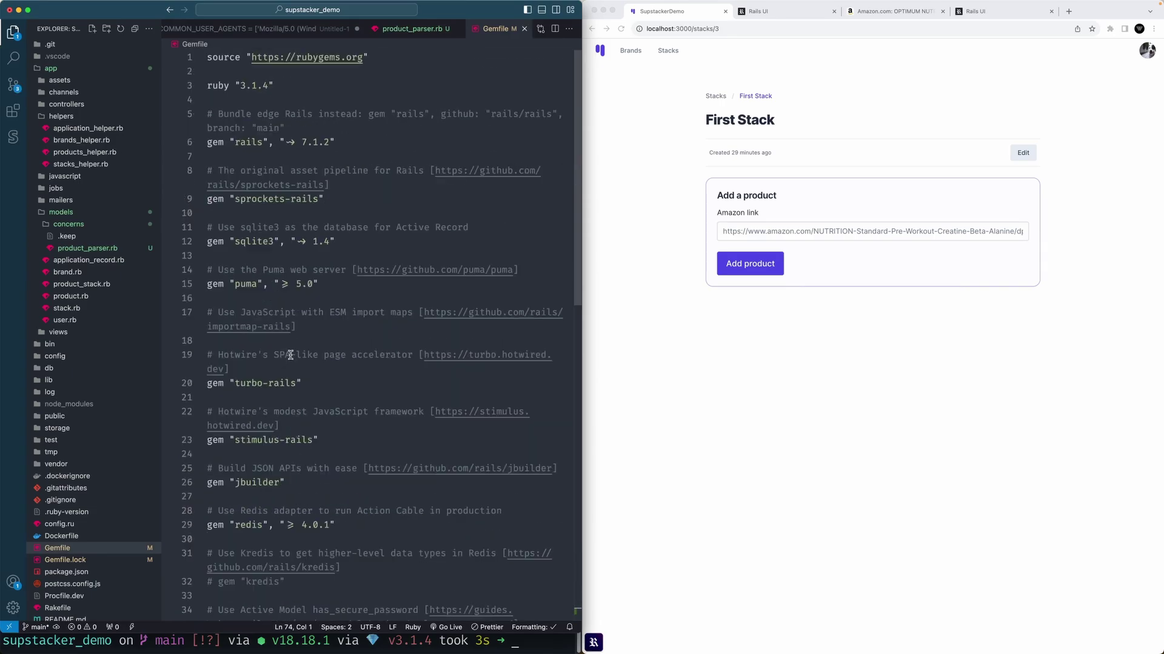
key("super+w")
Step: Add attributes = {} as the first line inside module Amazon
left_click(312, 310)
left_click(323, 286)
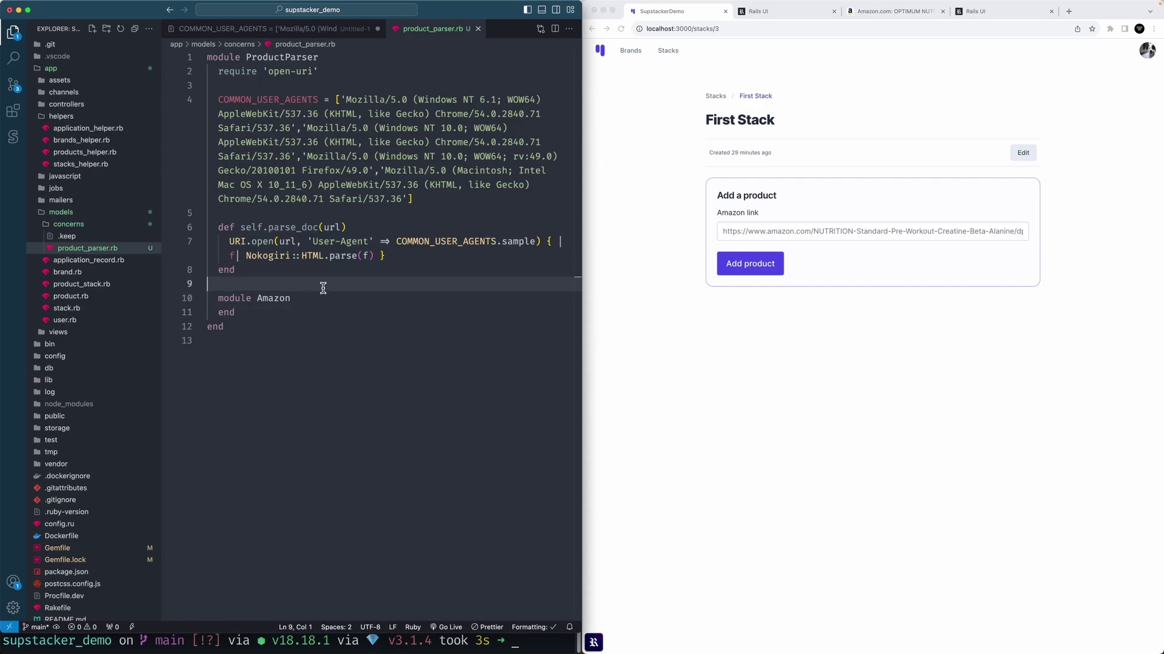
key("Up")
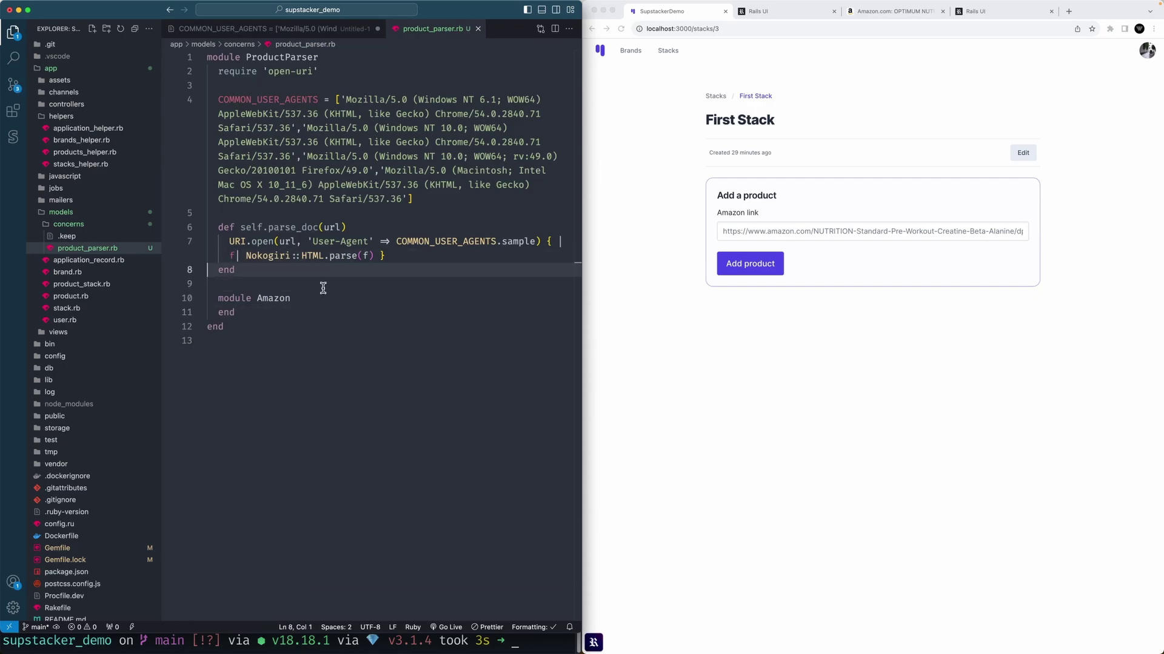
key("Down")
key("Down")
key("End")
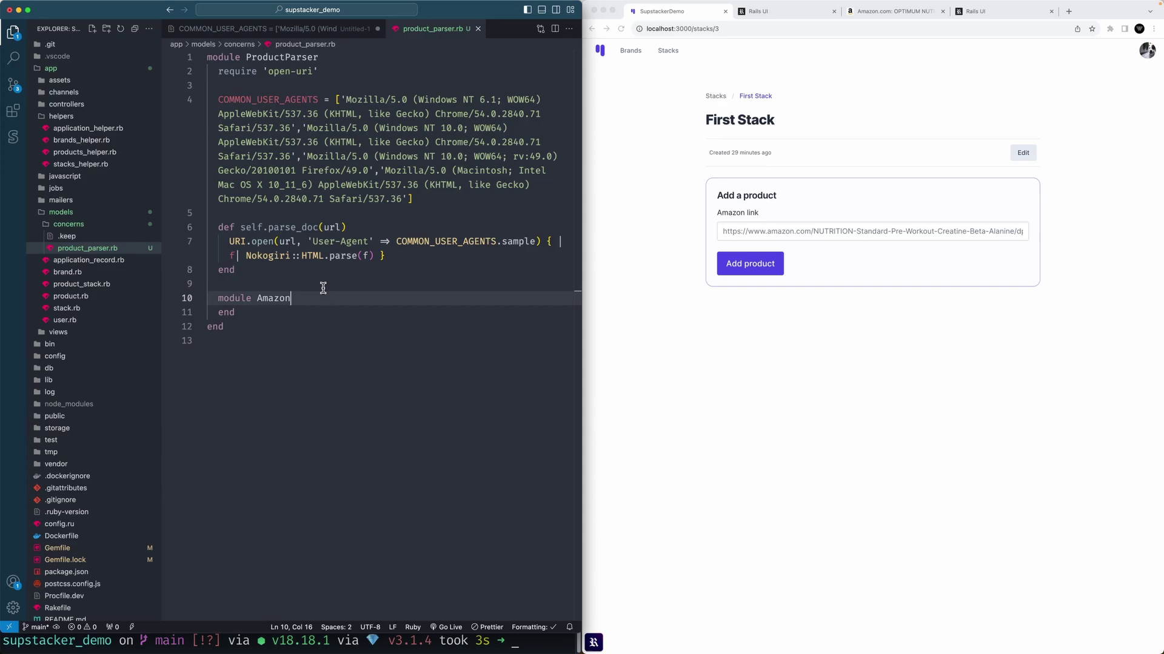
key("Return")
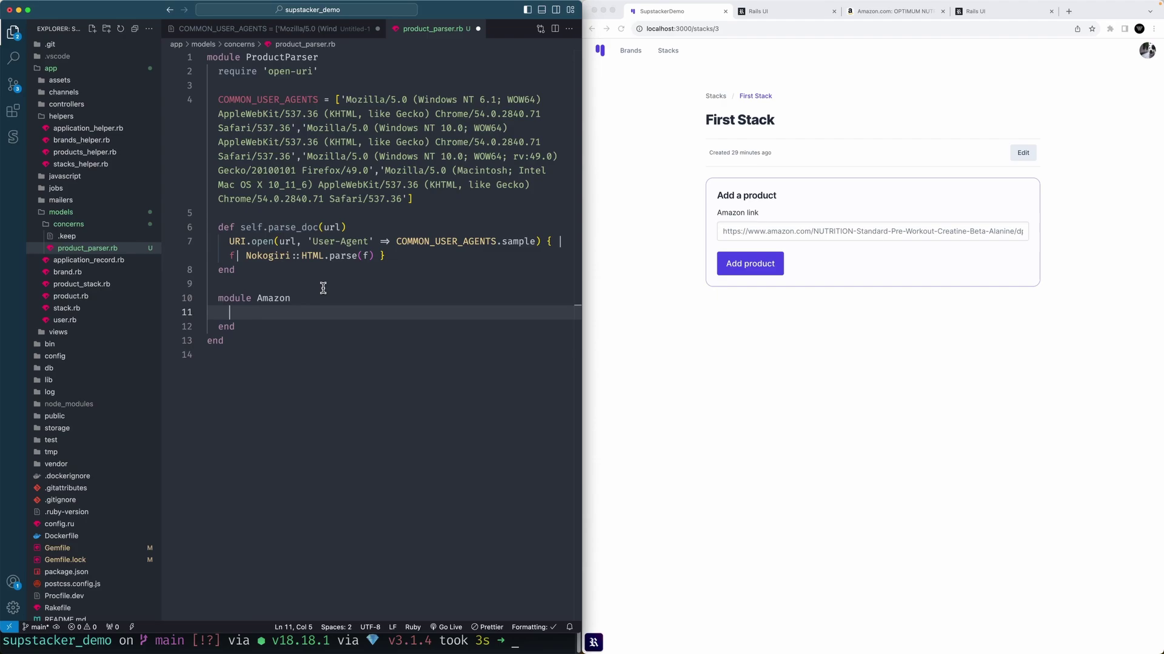
type("attrub")
key("BackSpace")
key("BackSpace")
type("ibut")
type("es ")
type("= {")
key("Return")
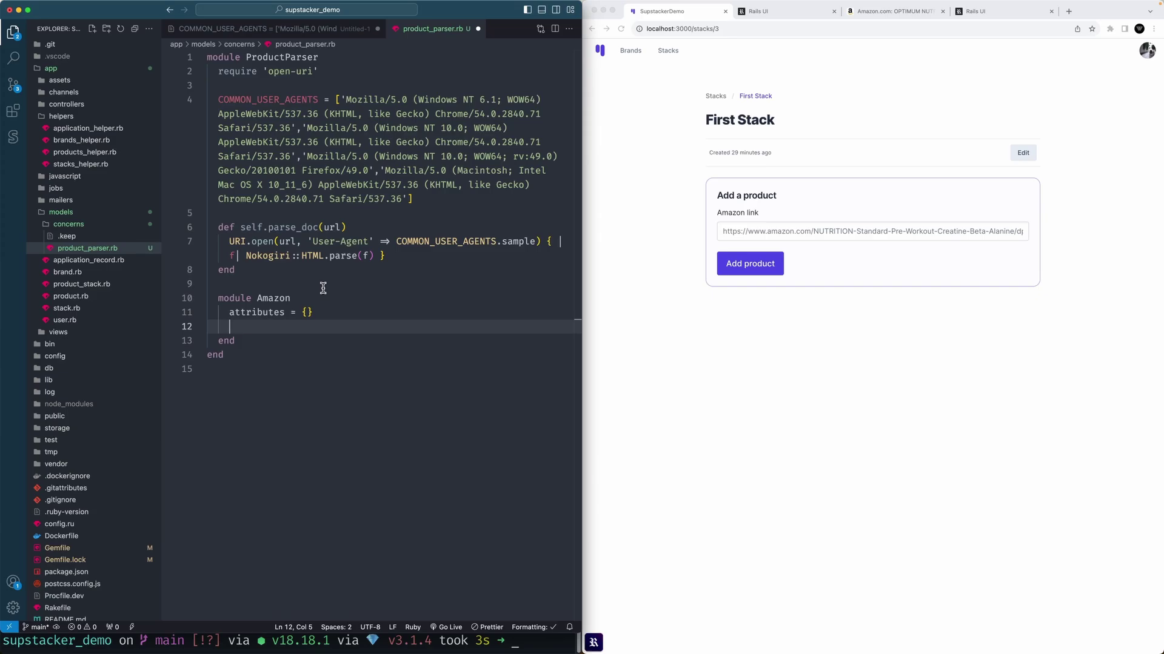
type("do")
type("c = ")
type("Pro")
type("dutPar")
Step: Add a typo-free doc = ProductParser.parse_doc(url) below it, with blank lines beneath
key("BackSpace")
key("BackSpace")
key("BackSpace")
key("BackSpace")
type("ct")
type("Parser.")
type("parse_")
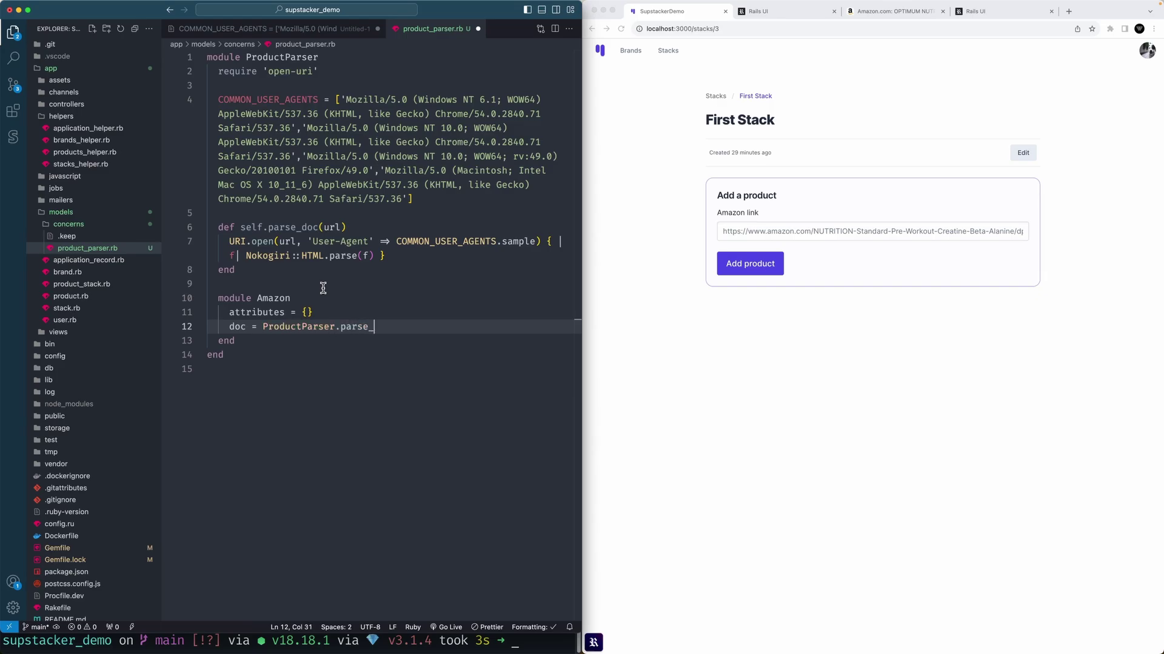
type("up")
key("BackSpace")
key("BackSpace")
type("d")
type("(")
type("url")
key("Left")
key("Left")
key("Left")
key("Left")
type("c")
key("Return")
key("Return")
type("#")
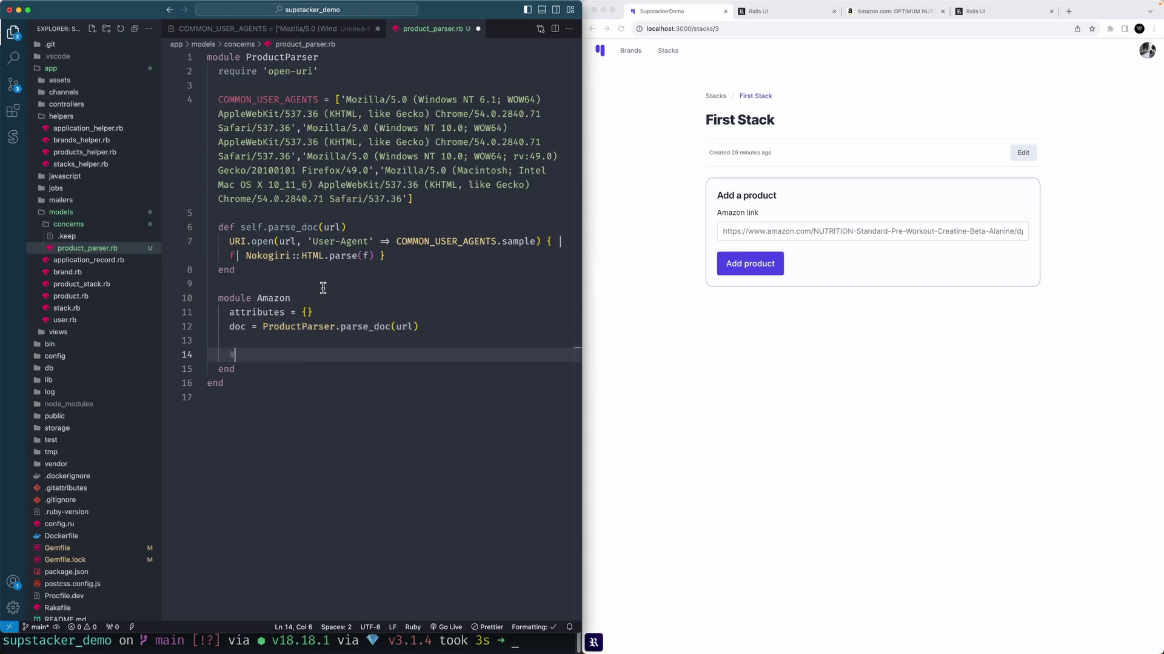
Step: Open schema.rb and review the products table columns from title to brand_id
key("super+p")
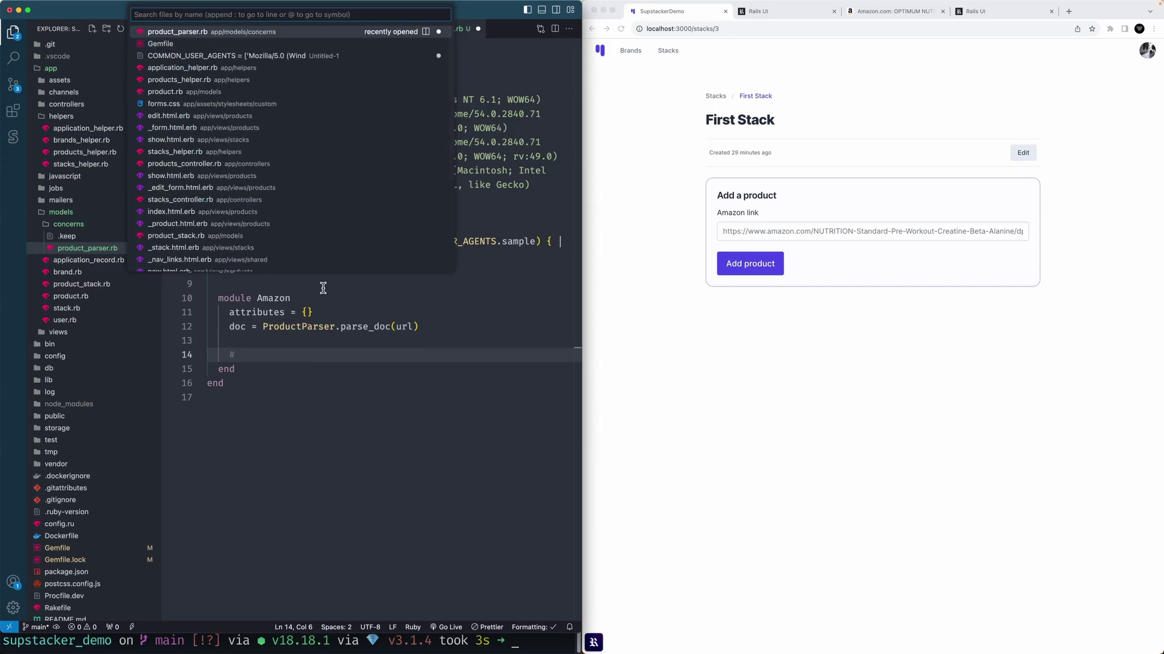
type("schema")
key("Return")
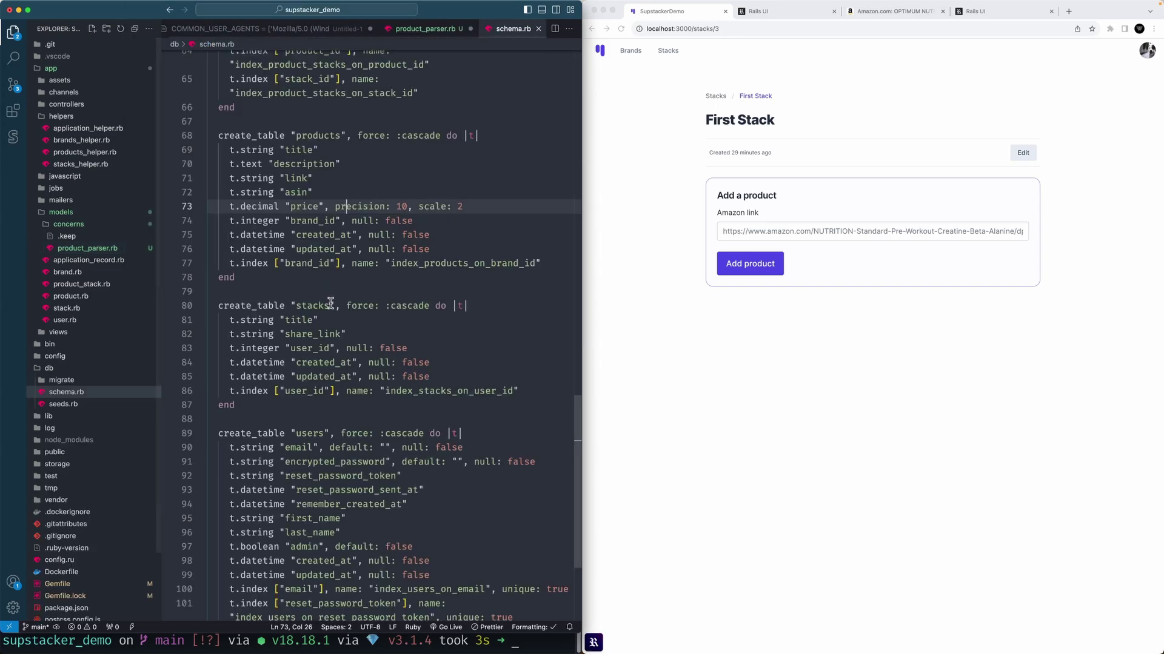
mouse_move(250, 149)
left_mouse_down()
mouse_move(397, 234)
mouse_move(442, 215)
left_mouse_up()
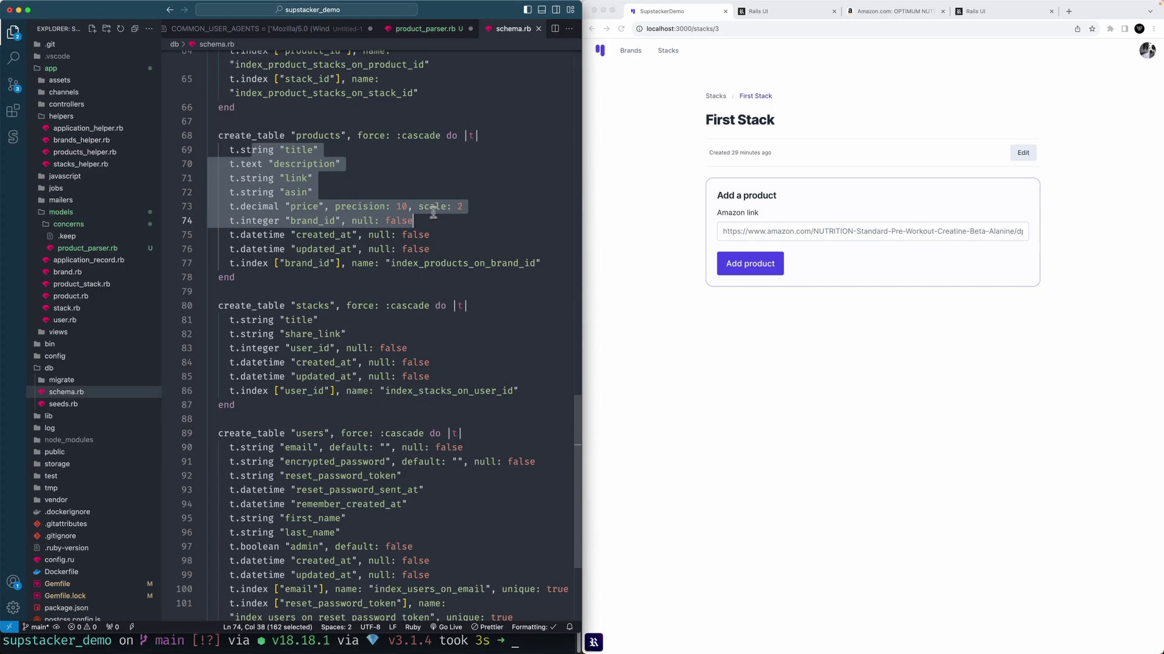
left_click(361, 191)
Step: Add a # title comment below the doc line in product_parser.rb
left_click(421, 28)
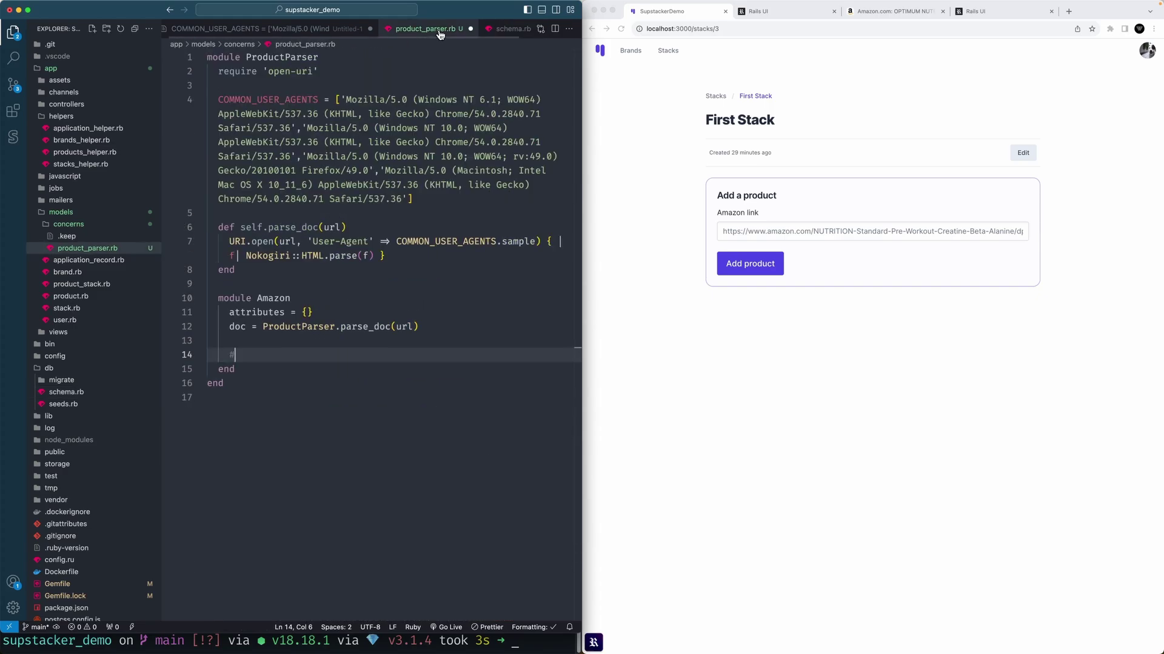
left_click(336, 298)
left_click(334, 347)
type("title")
key("Return")
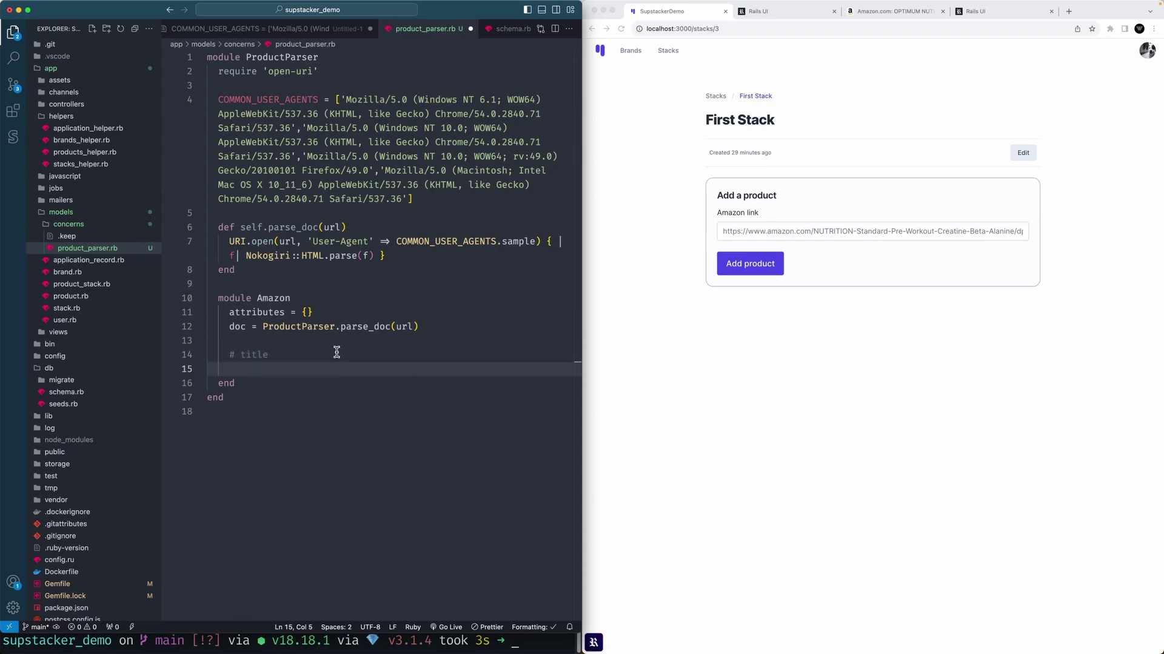
Step: Inspect the Amazon product title, revealing the span#productTitle element in DevTools
left_click(902, 14)
right_click(909, 171)
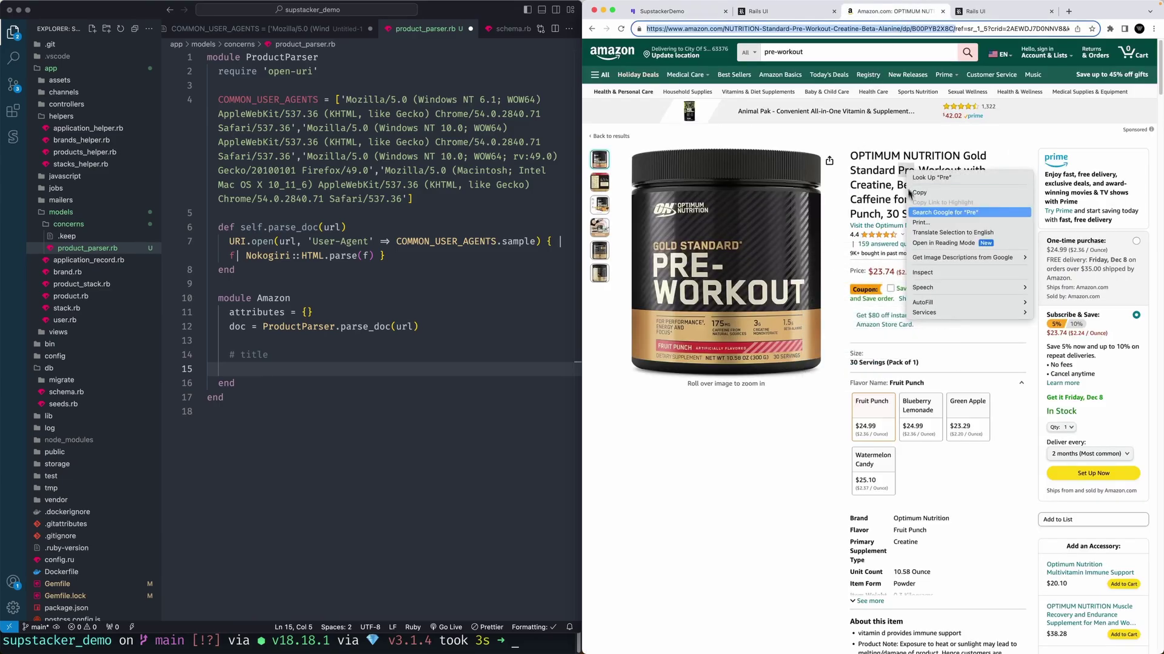
left_click(923, 272)
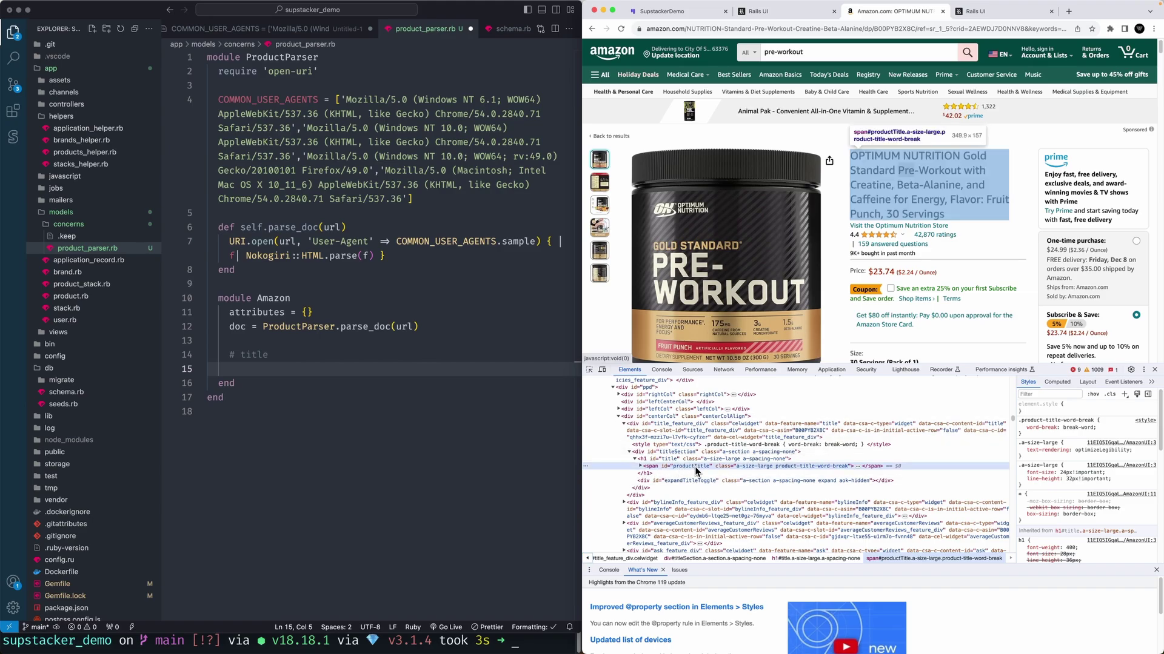
left_click(278, 370)
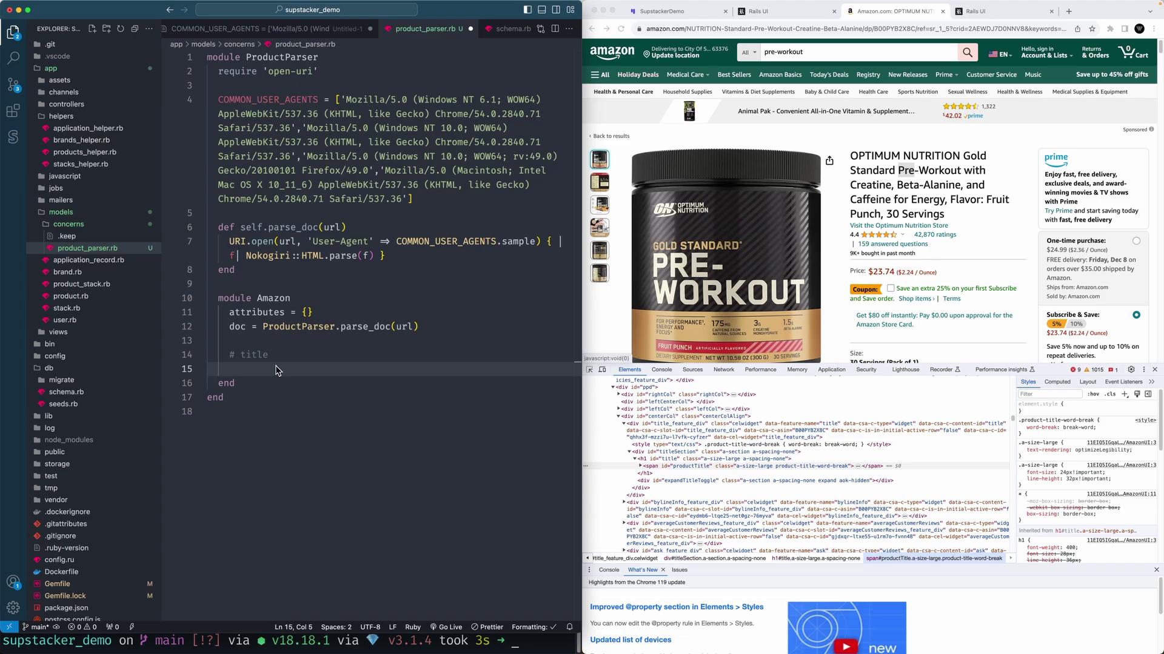
type("title")
Step: Fix the title_element name and open an if title_element block under the #productTitle lookup
key("BackSpace")
type("ment = doc.")
type("at('#")
type("produc")
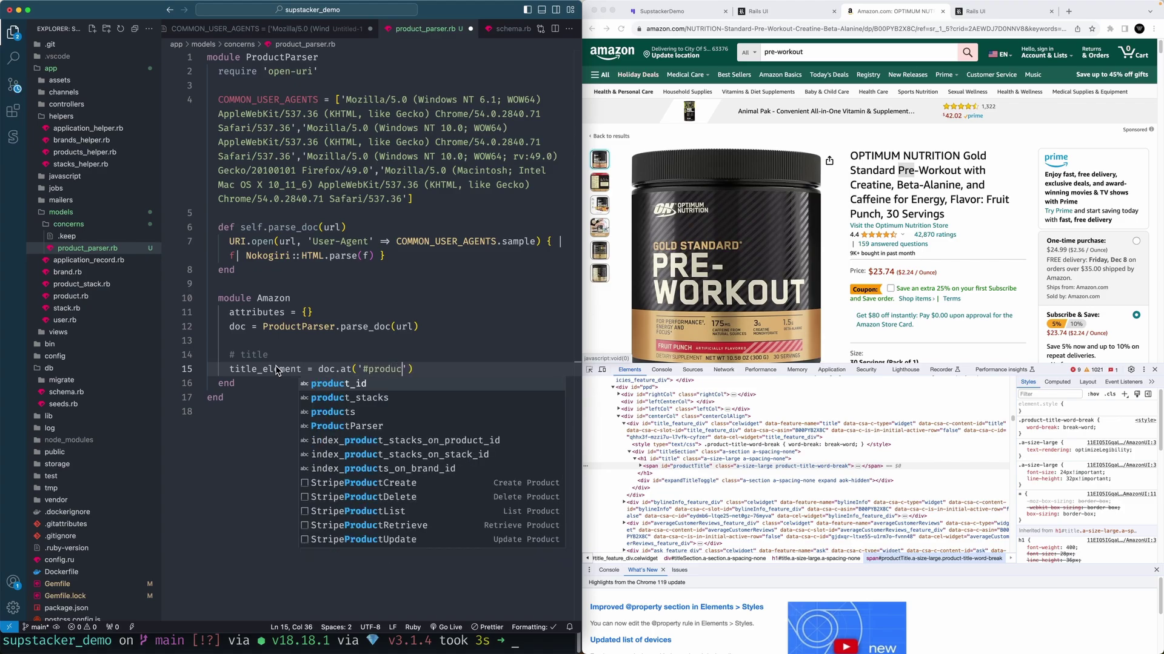
type("tTitle")
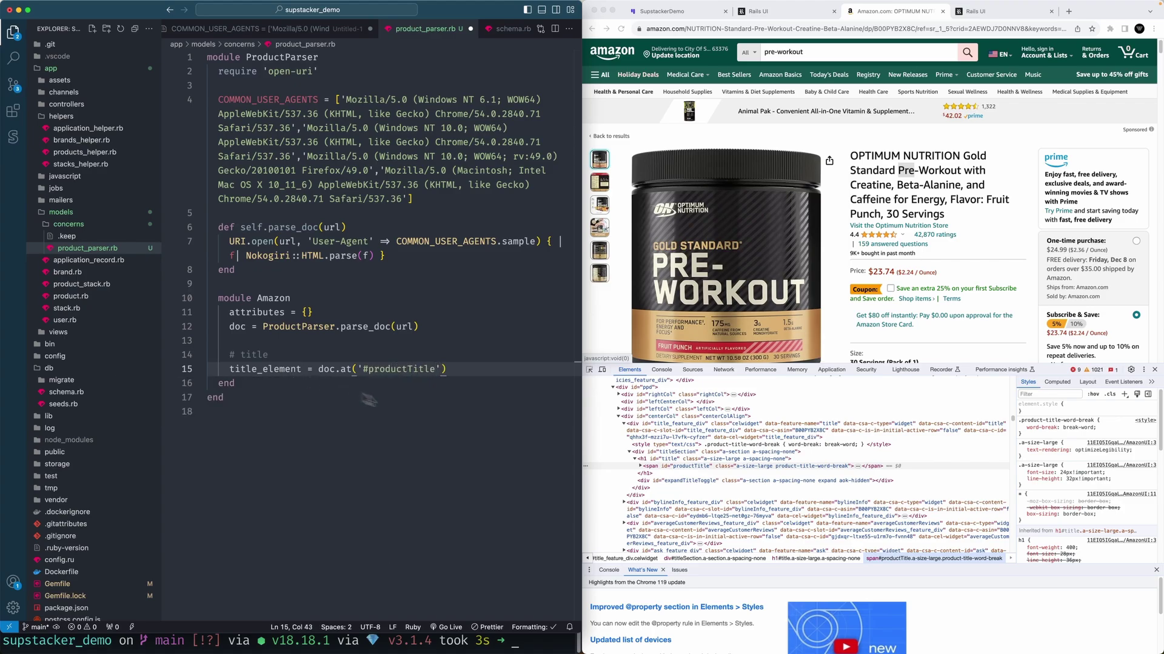
left_click(710, 472)
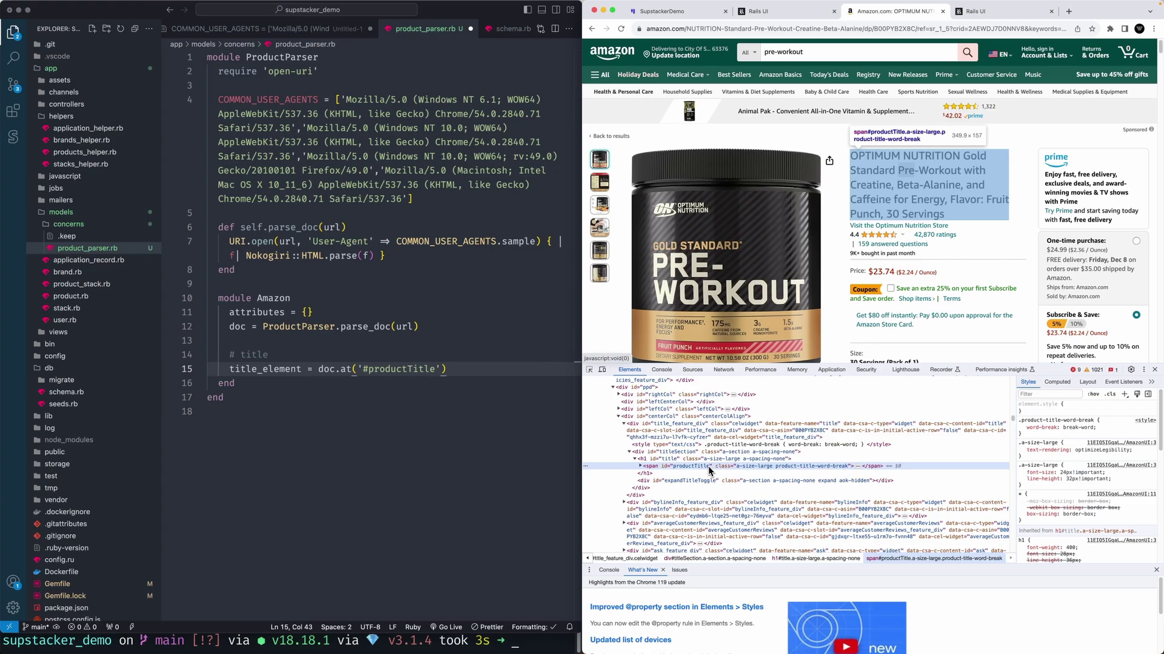
left_click(452, 368)
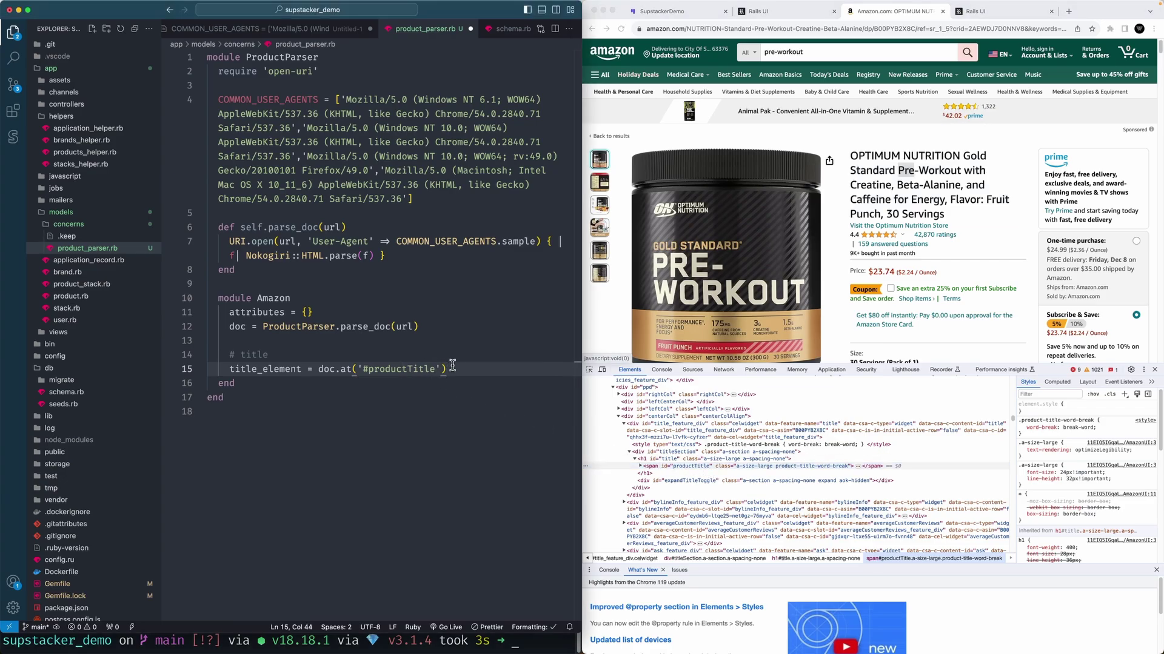
key("Return")
key("Return")
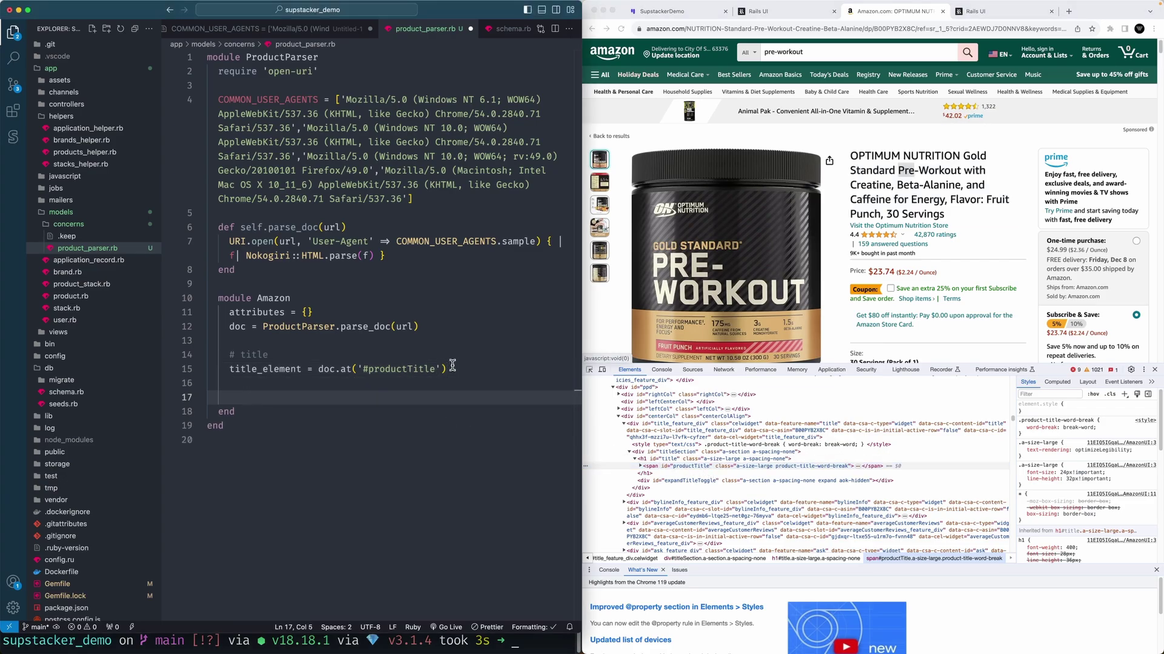
type("if ti")
type("tle_t")
key("BackSpace")
type("el")
type("ement")
key("Return")
type("en")
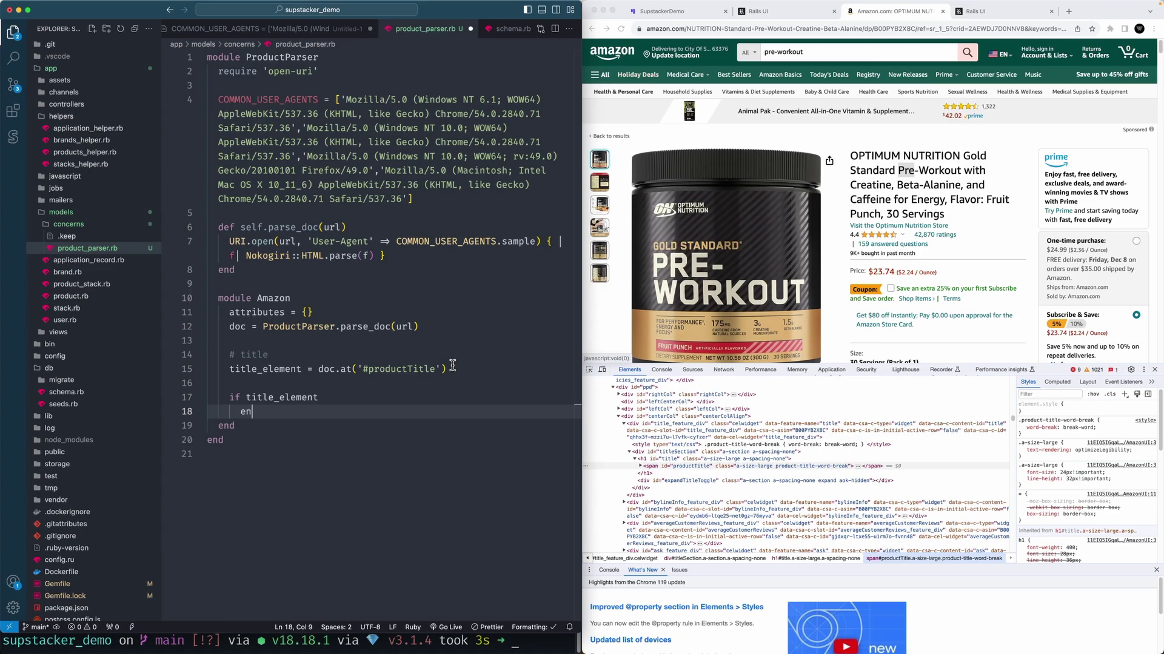
type("d")
key("ctrl+shift+Return")
type("title")
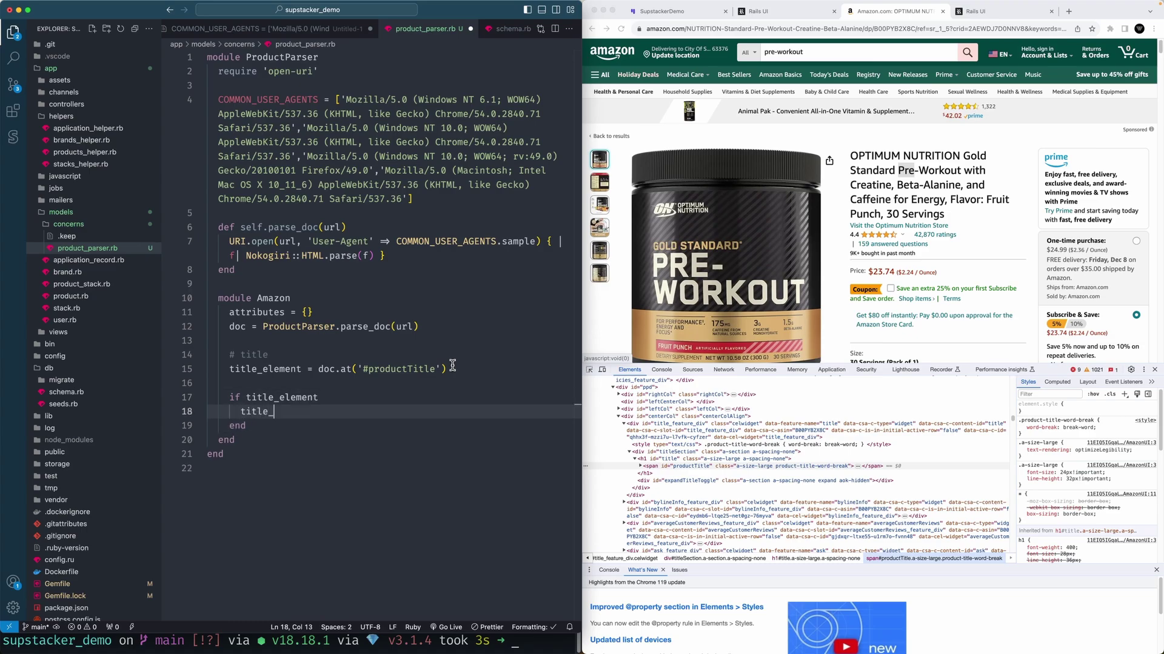
type("_")
type("string = ")
type("title_eleme")
type("nt.in")
type("ner_html")
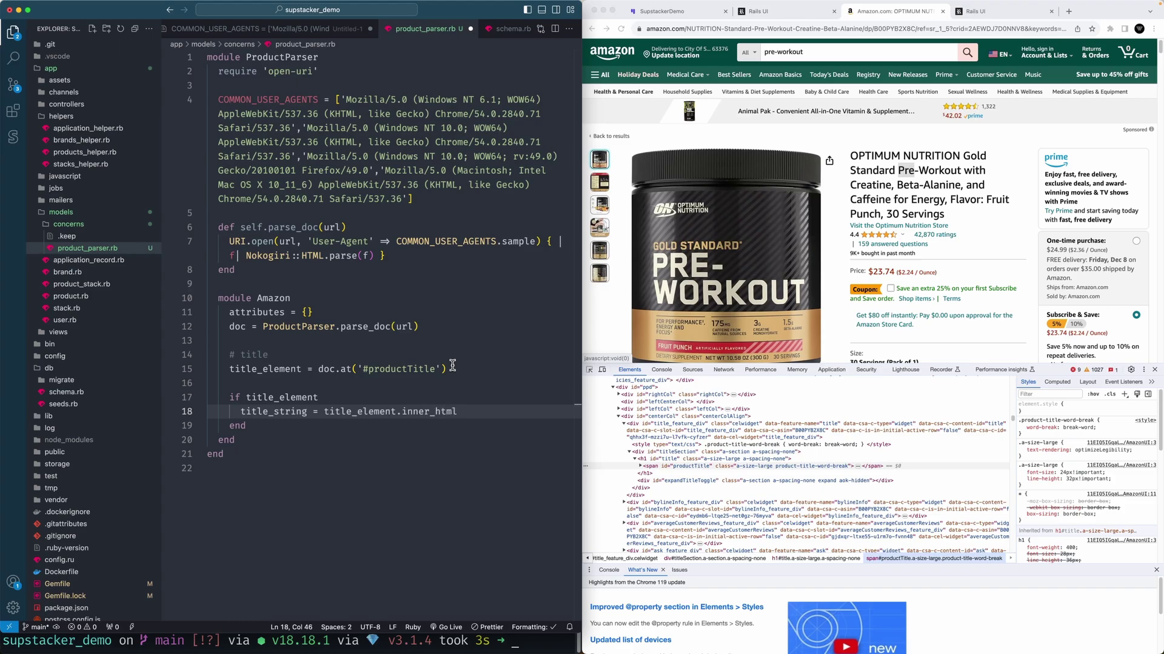
type(".str")
type("ip")
Step: Store the stripped title_string in attributes[:title] inside the title block
key("Return")
type("attrib")
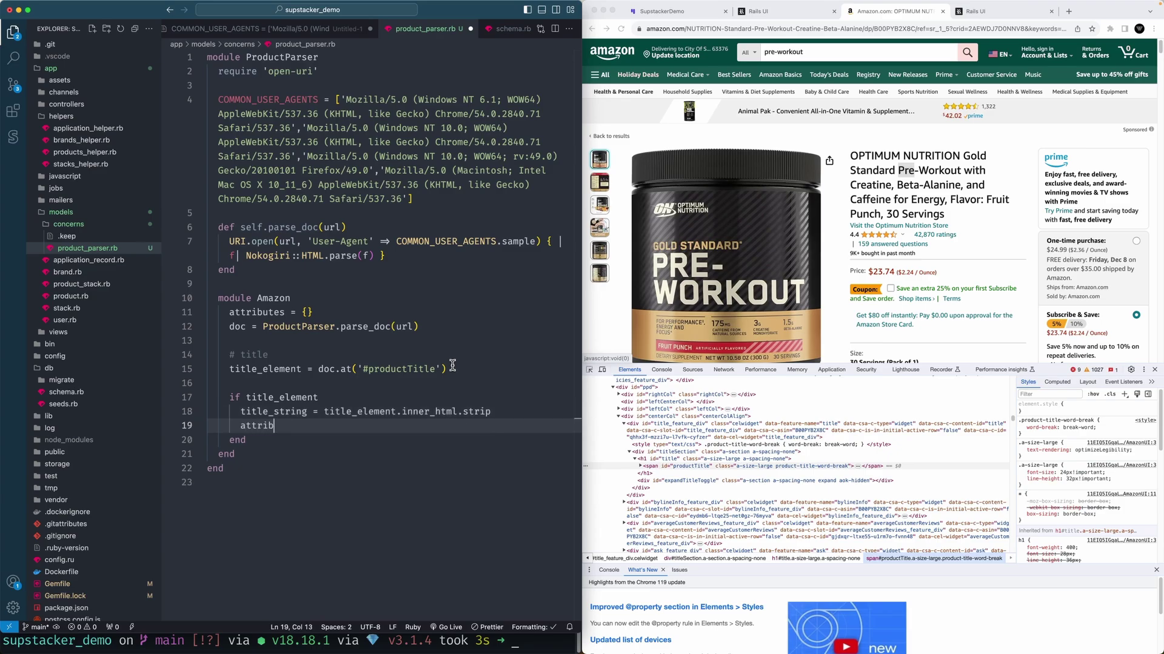
key("BackSpace")
key("BackSpace")
type("ibutes")
type("[:title] ")
type("=")
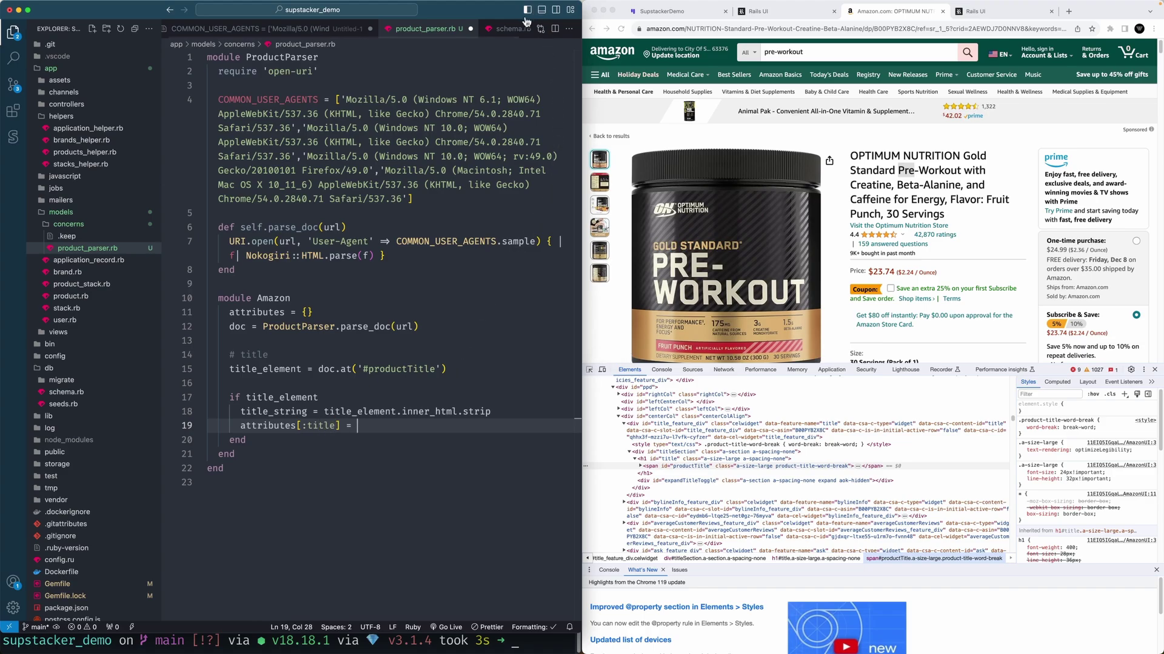
left_click(513, 28)
left_click(296, 149)
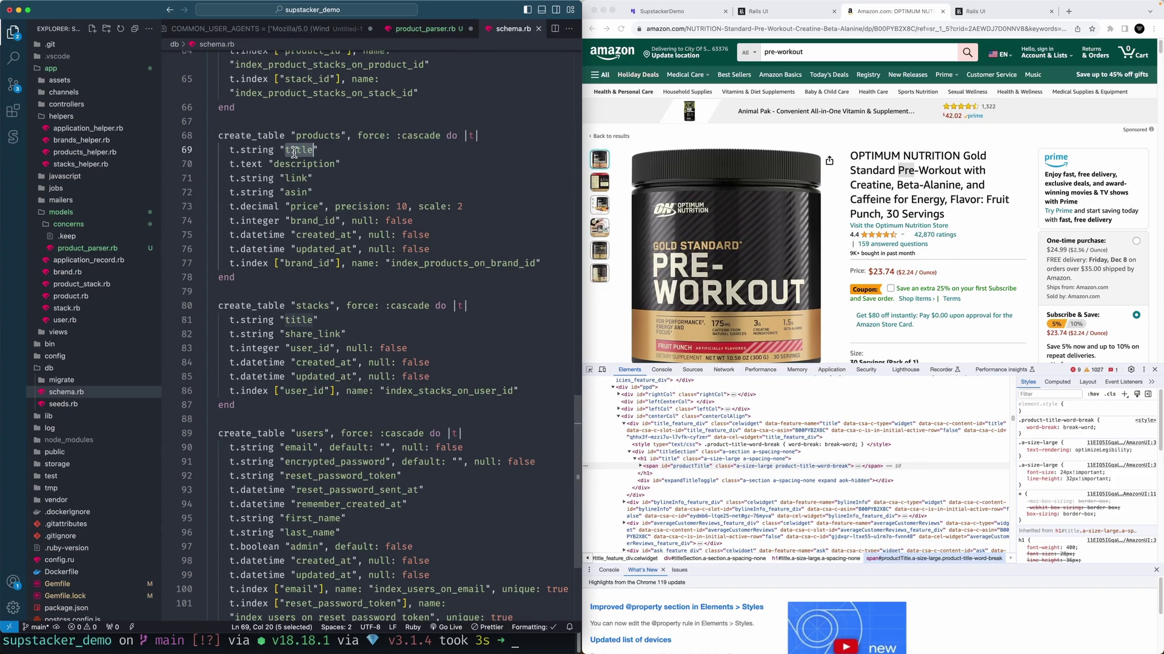
left_click(427, 28)
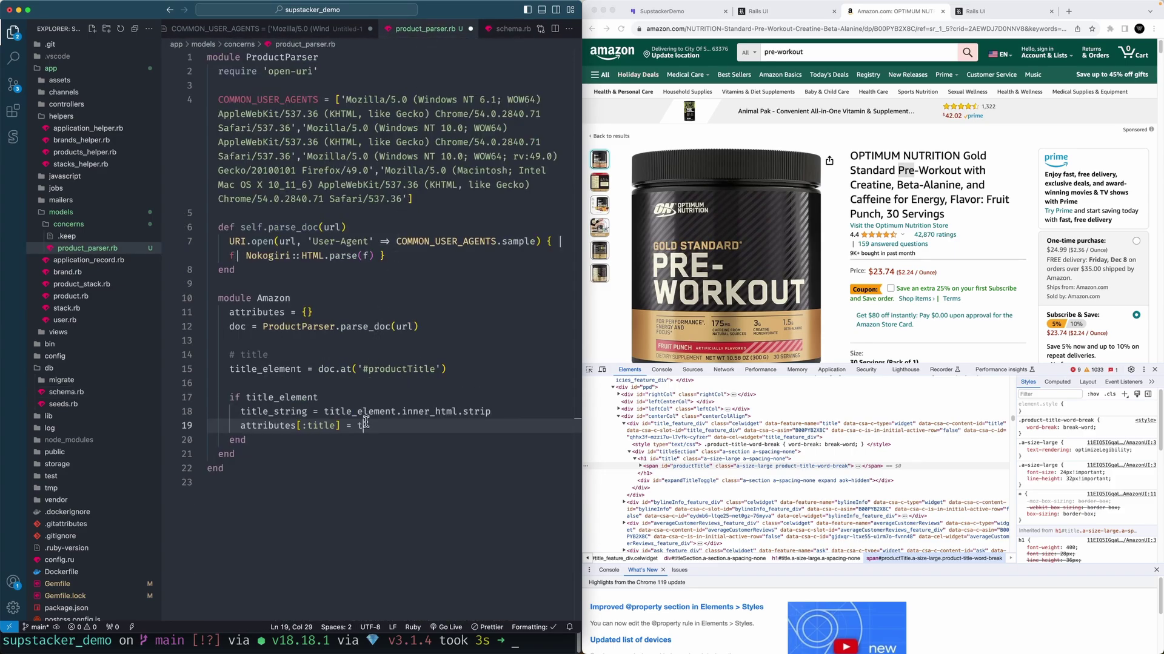
type("itle_sting")
key("BackSpace")
key("BackSpace")
key("BackSpace")
type("ring")
left_click(351, 403)
left_click(312, 411)
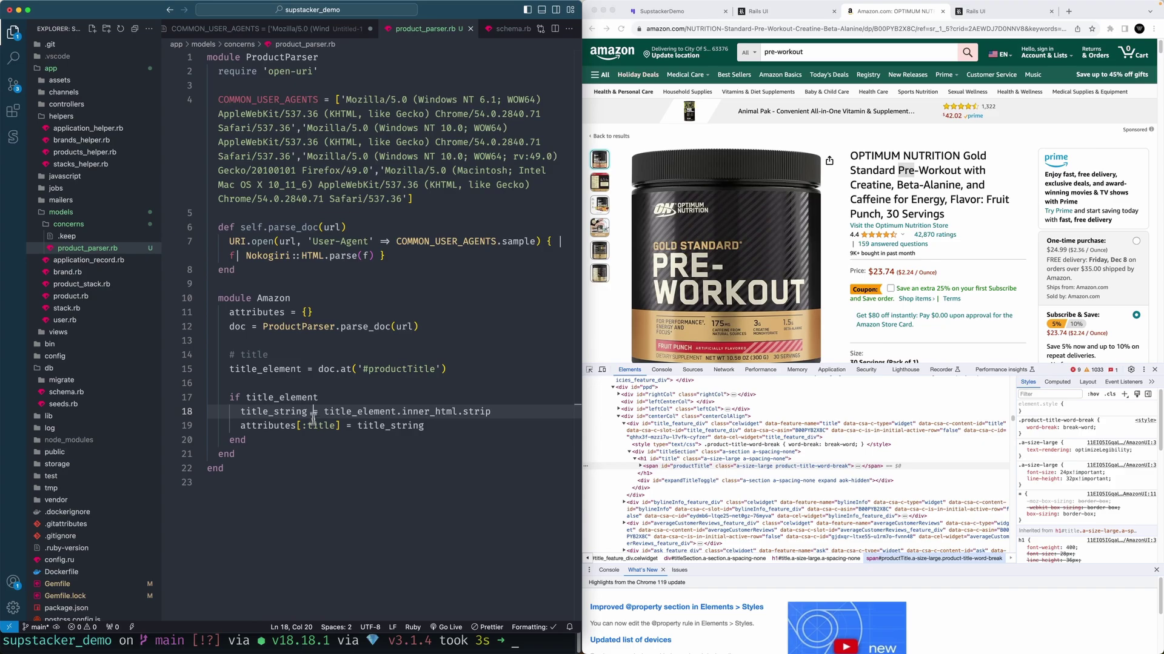
left_click(300, 442)
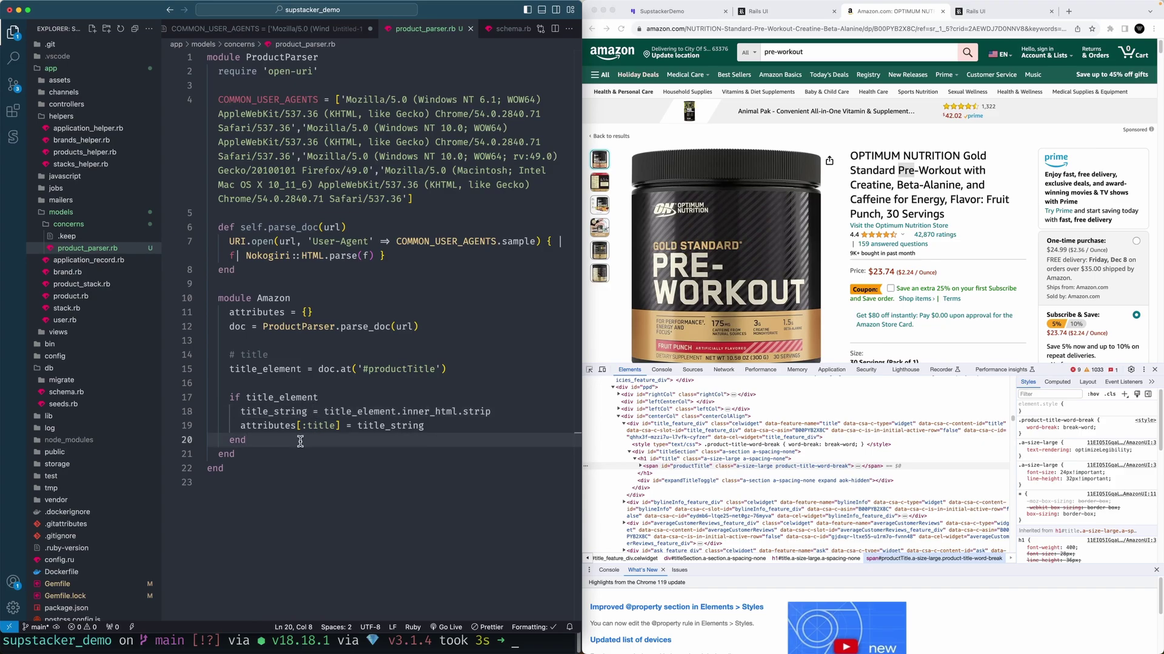
Step: Add a # description comment, description_element = doc.at('#productDescription'), and an if description_element block
key("Return")
key("Return")
type("# ")
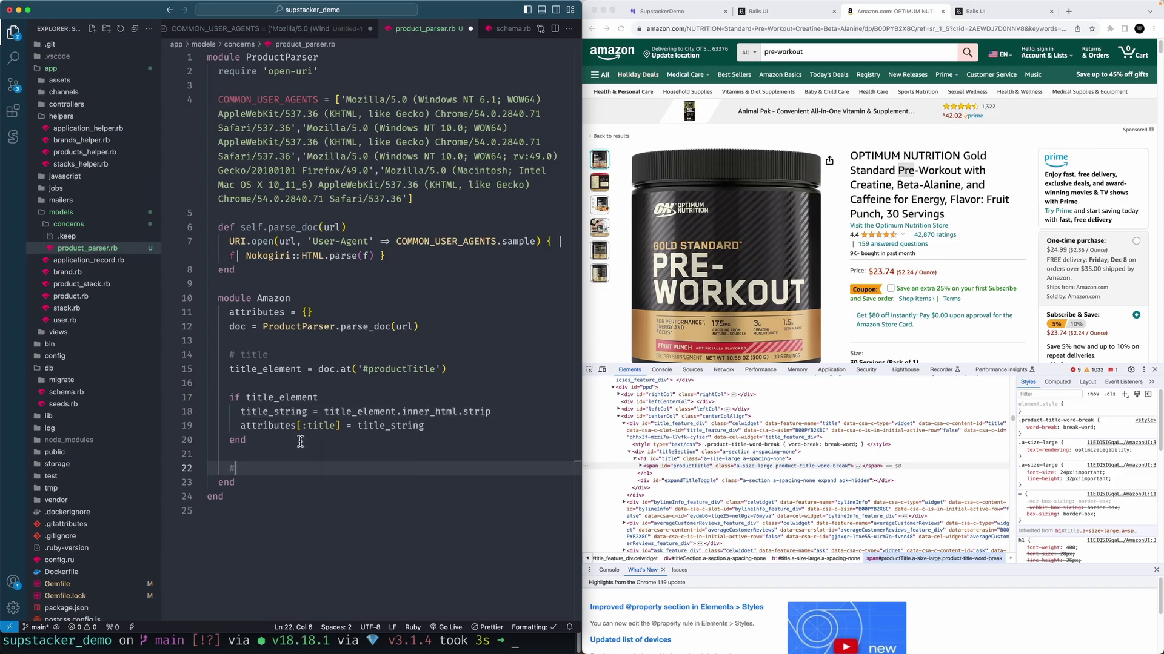
type("description")
key("Return")
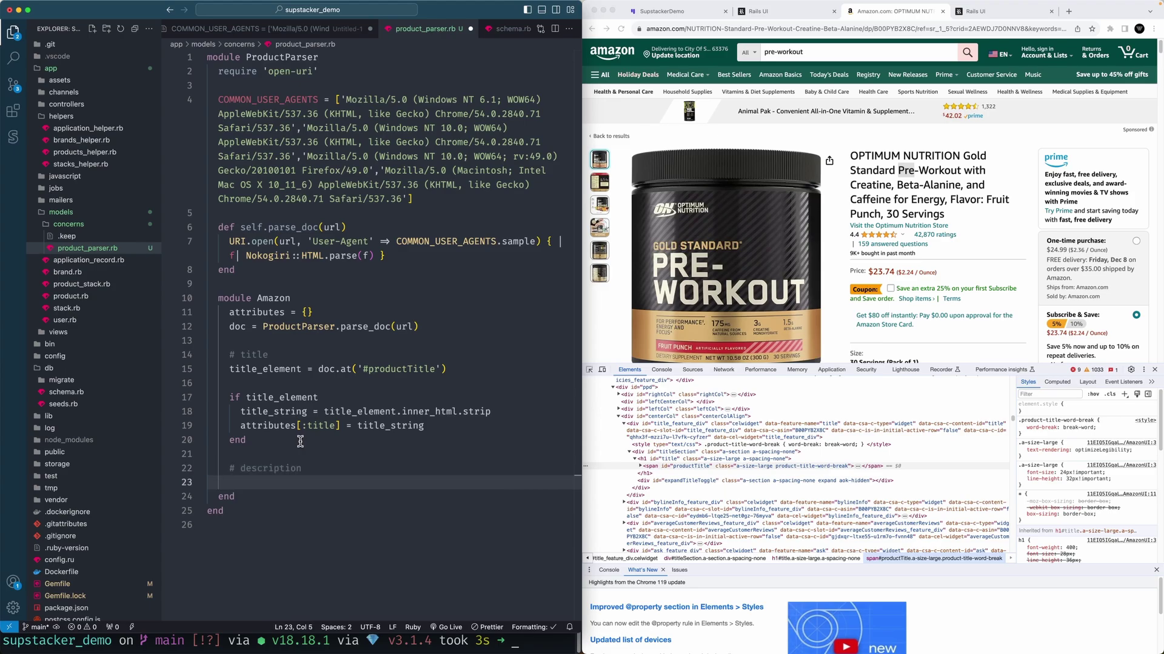
type("descript")
type("o")
key("BackSpace")
type("ion_elem")
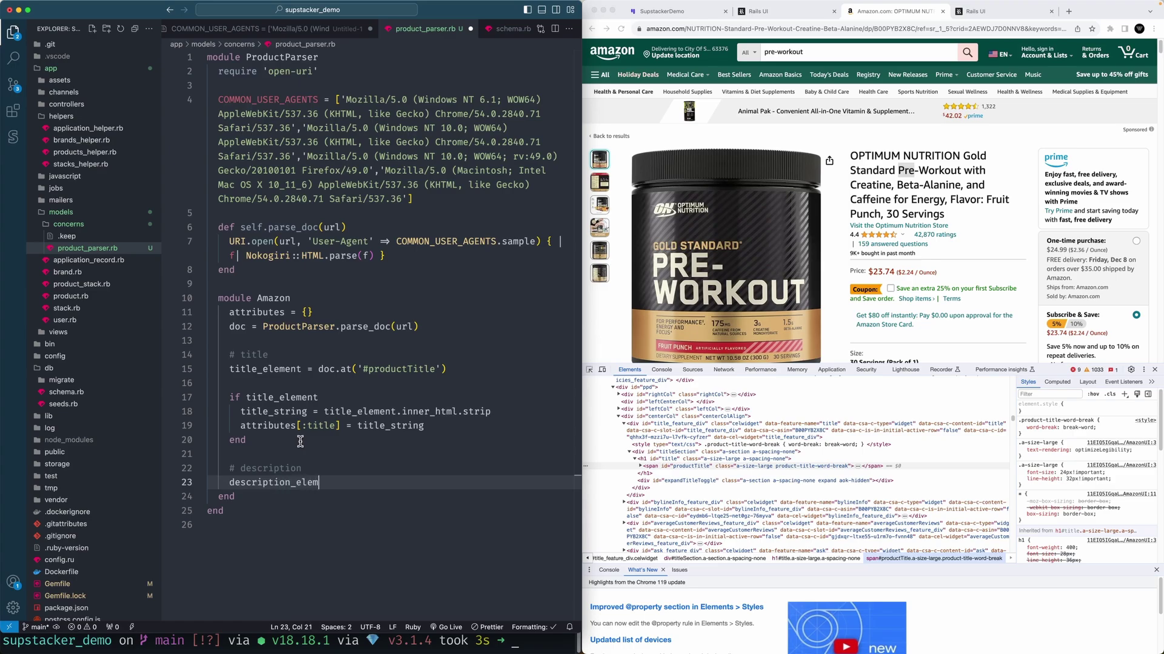
type("ent = doc.")
type("at('#")
type("p")
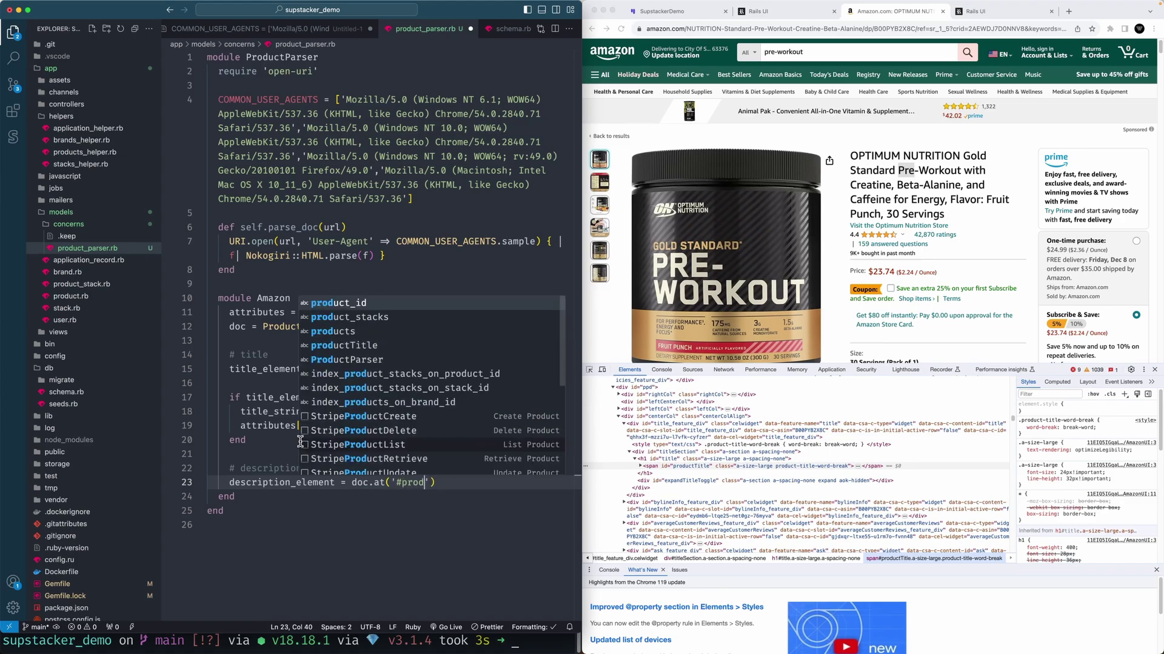
type("roductDescription')")
key("Return")
key("Return")
type("if descri")
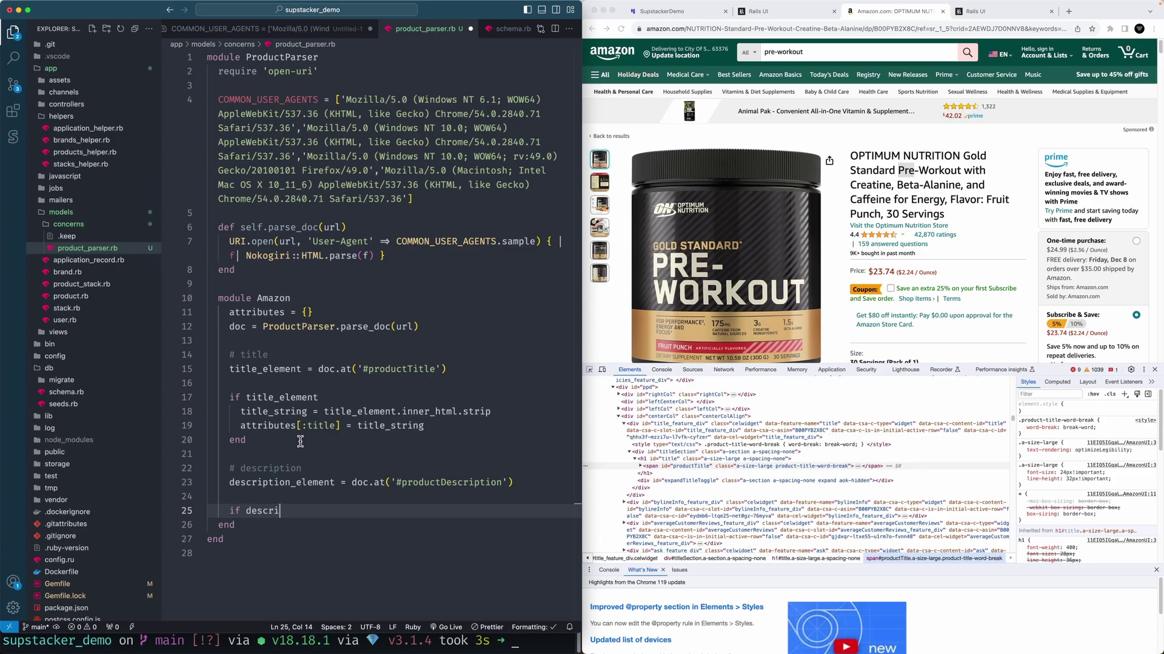
type("ption")
type("_element")
key("Return")
type("end")
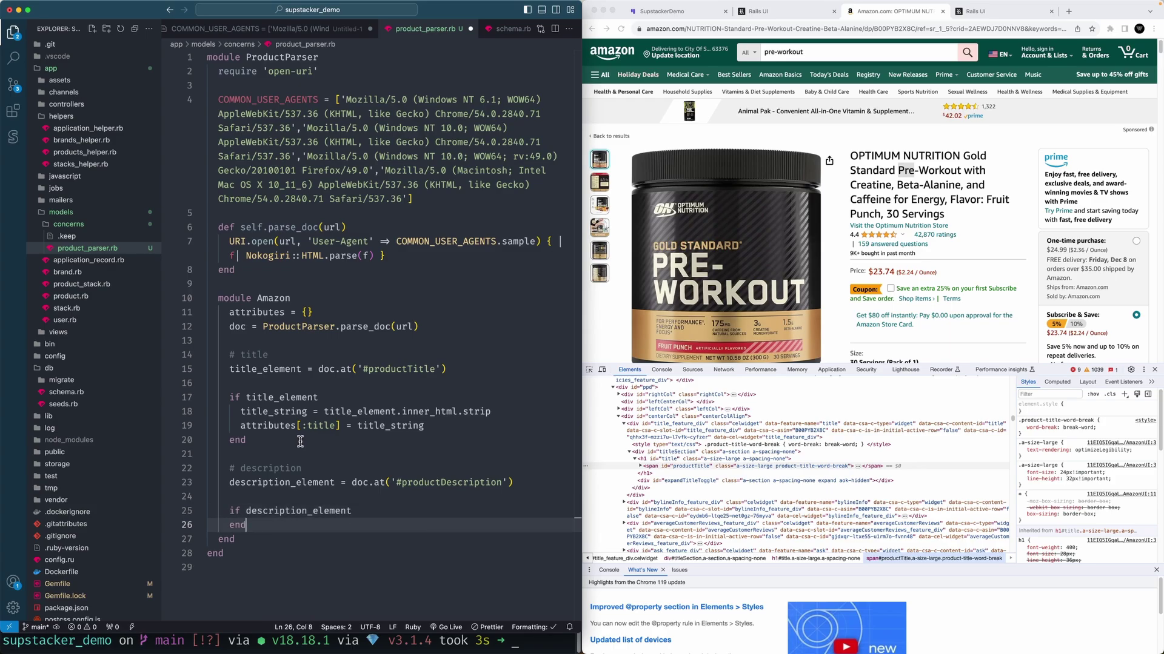
key("Up")
key("End")
key("Return")
type("dirc")
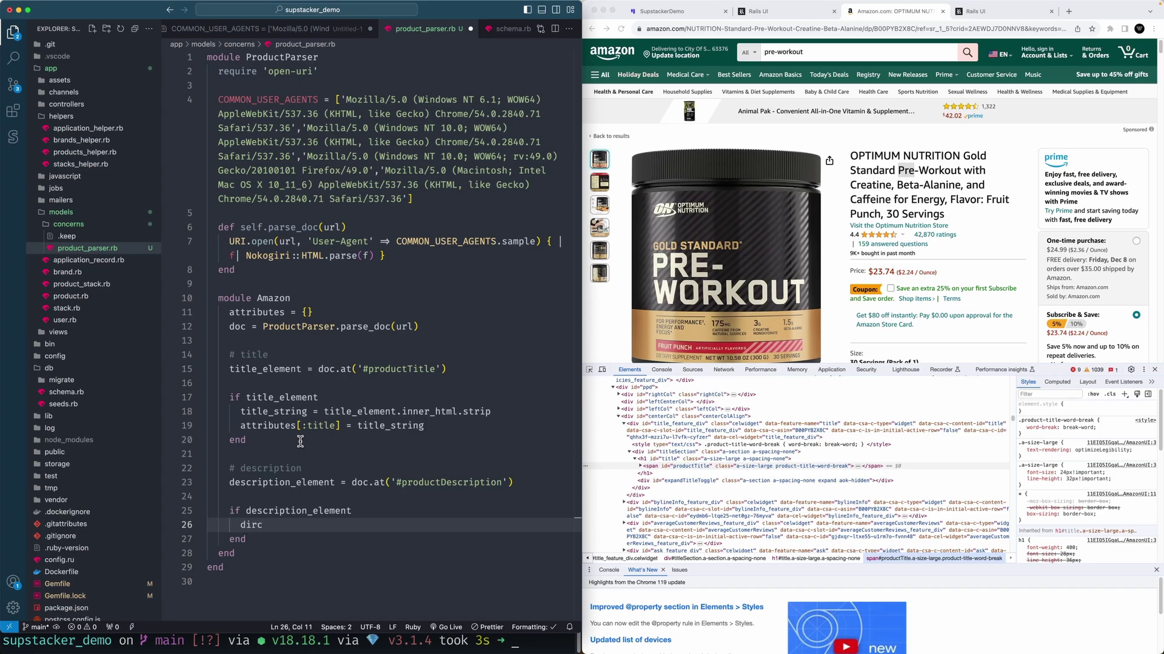
Step: Find productDescription in Chrome's Elements panel and expand its div down to the paragraph
key("BackSpace")
key("BackSpace")
scroll(830, 308, "down", 2)
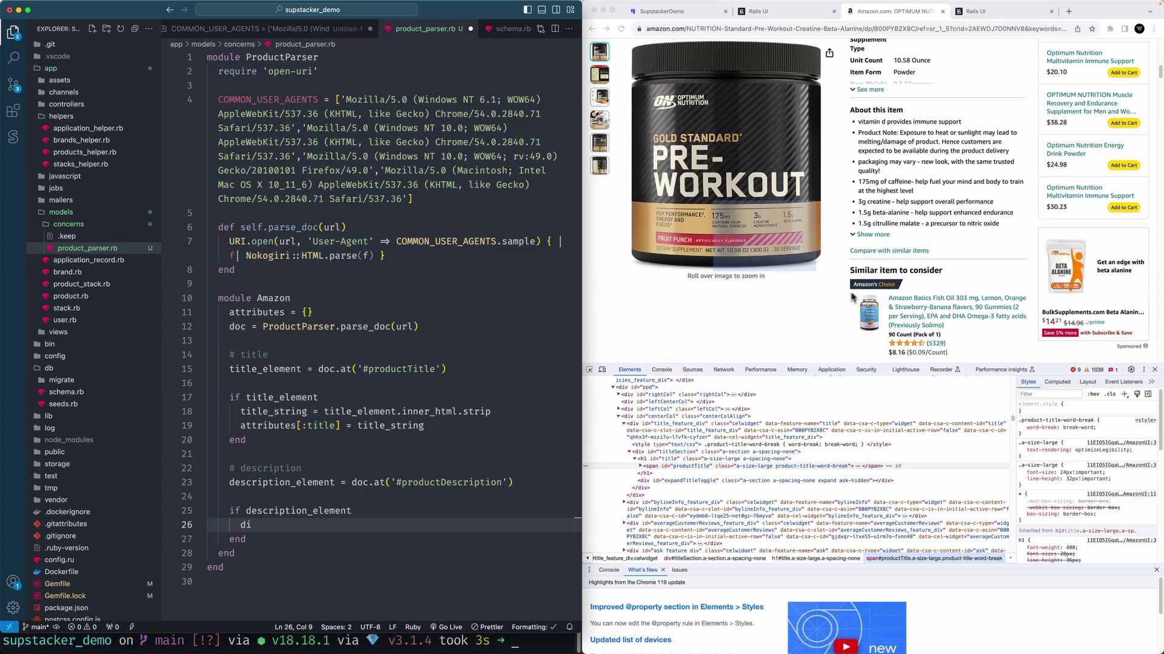
scroll(830, 307, "down", 3)
scroll(830, 308, "down", 5)
scroll(818, 300, "down", 5)
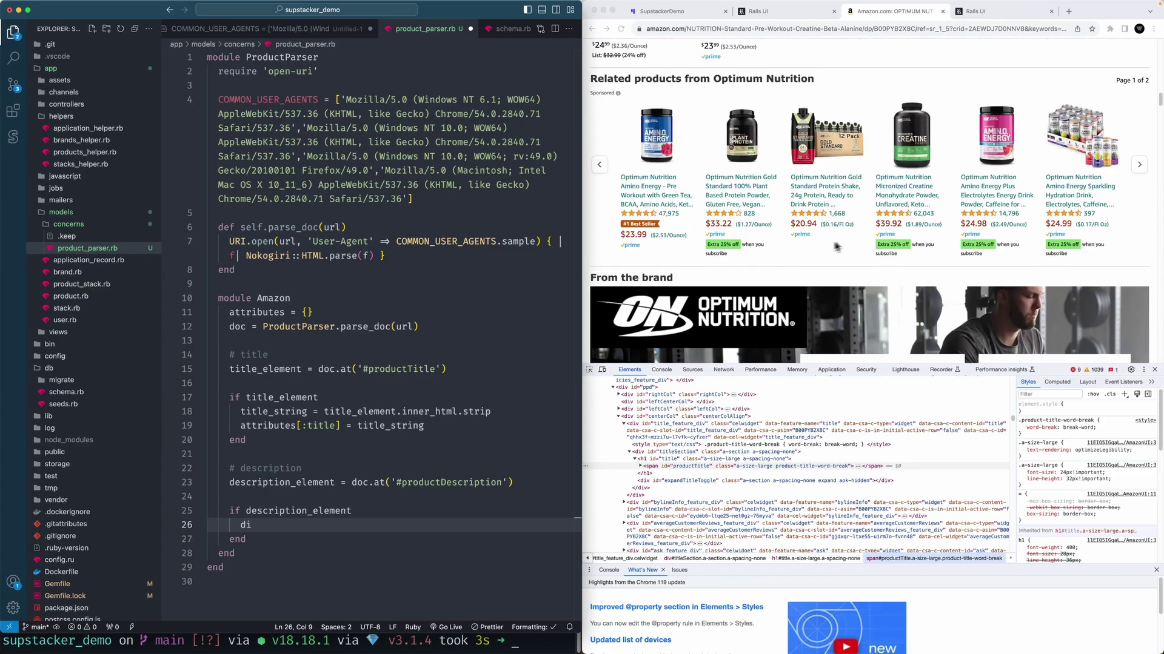
scroll(790, 281, "down", 5)
scroll(746, 259, "down", 3)
left_click(779, 47)
right_click(889, 173)
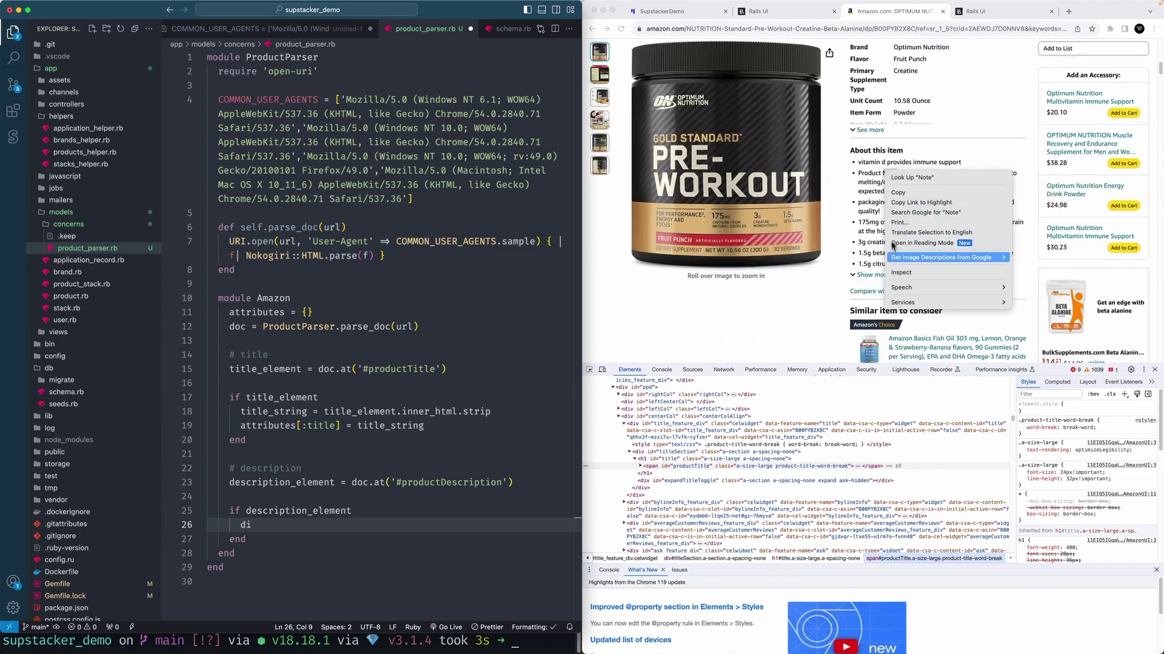
key("ctrl+f")
type("productDescription")
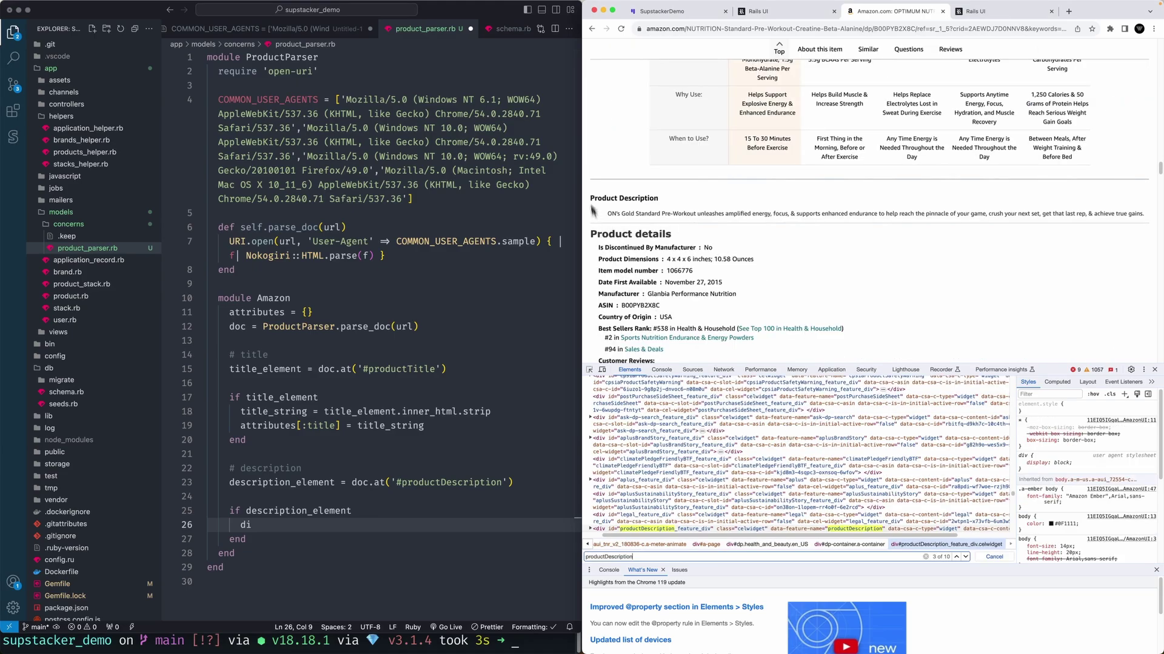
key("Return")
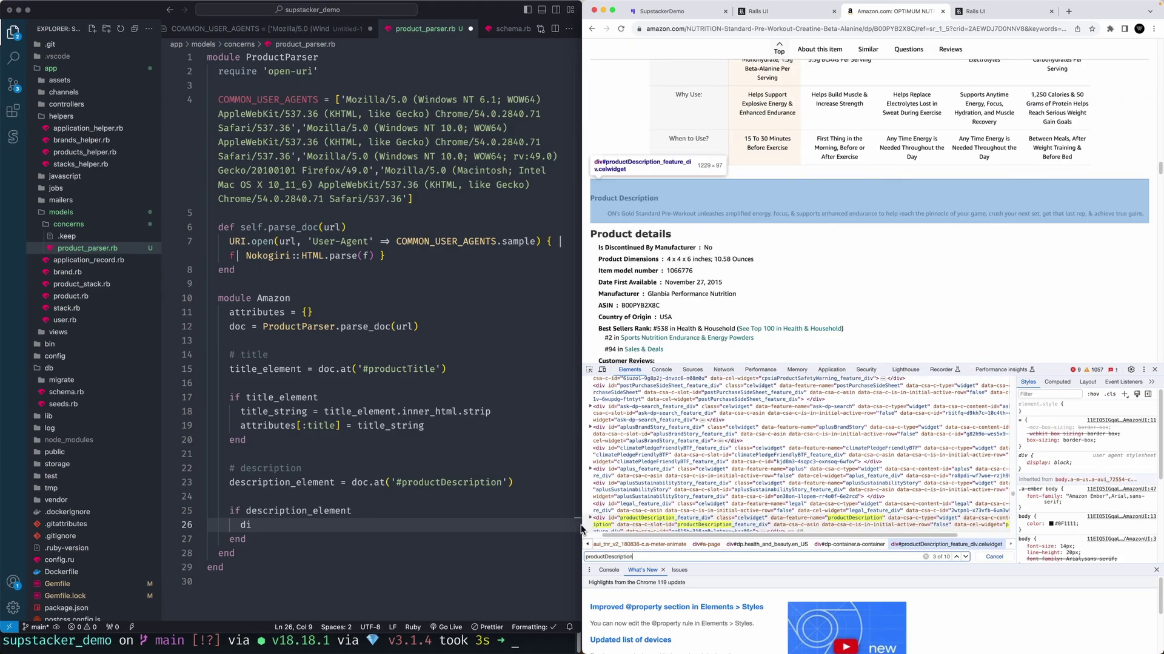
scroll(649, 491, "down", 3)
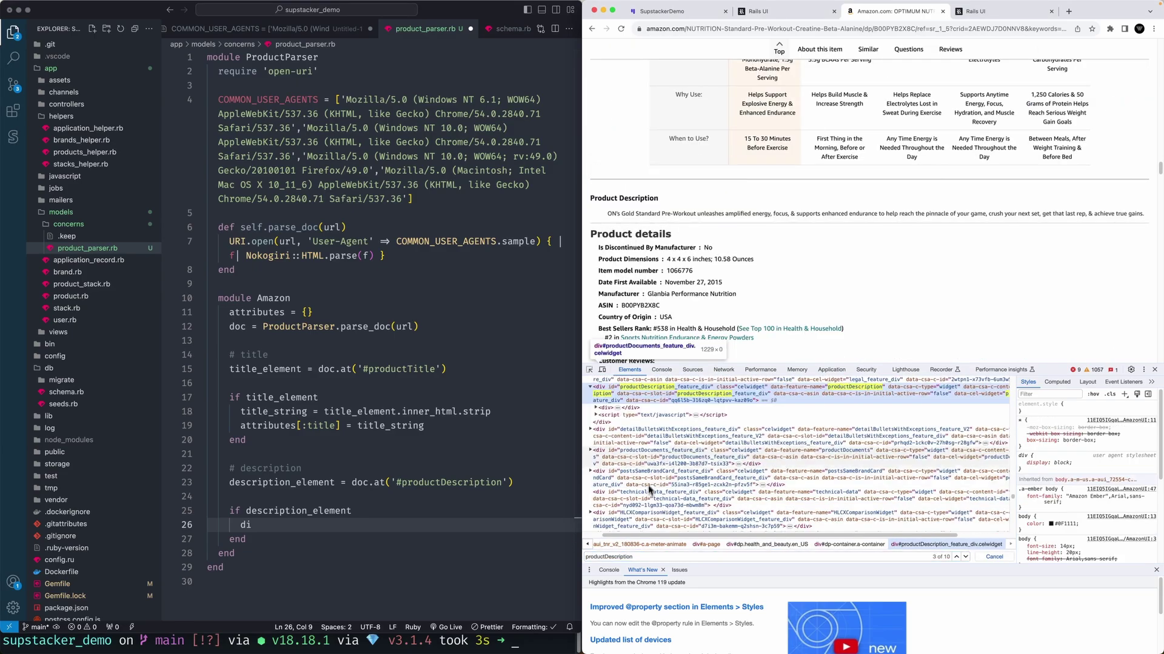
left_click(595, 409)
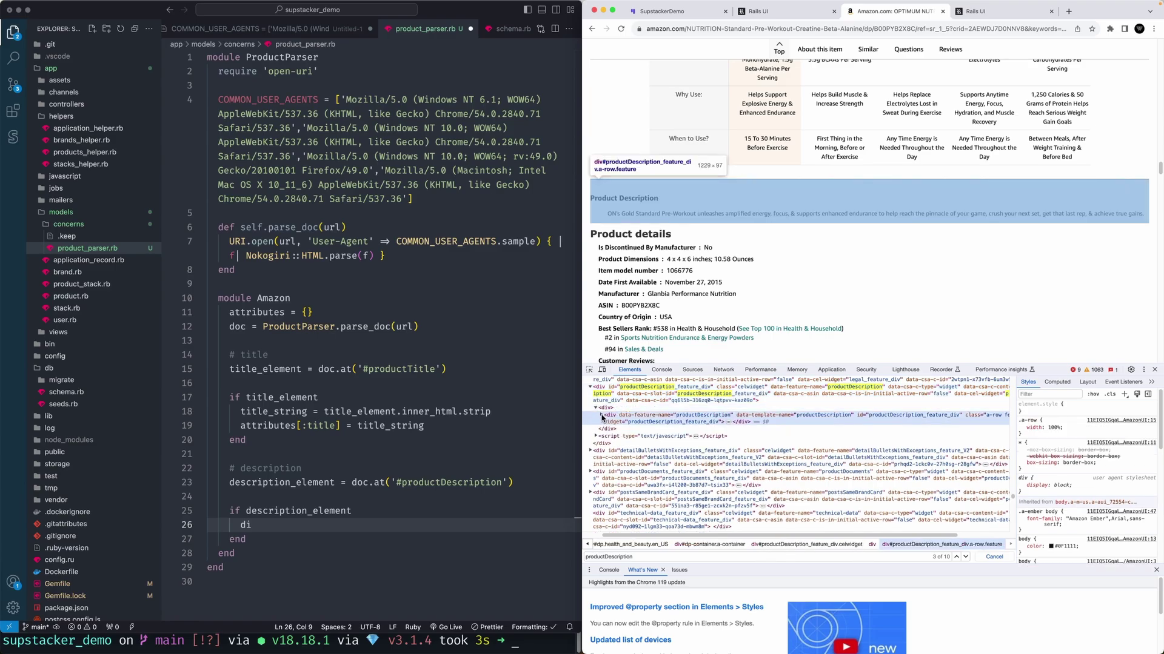
left_click(602, 416)
Step: Set dirty_description from inner_html and clean_description via sanitize allowing h3, span and p tags
left_click(398, 524)
type("rty")
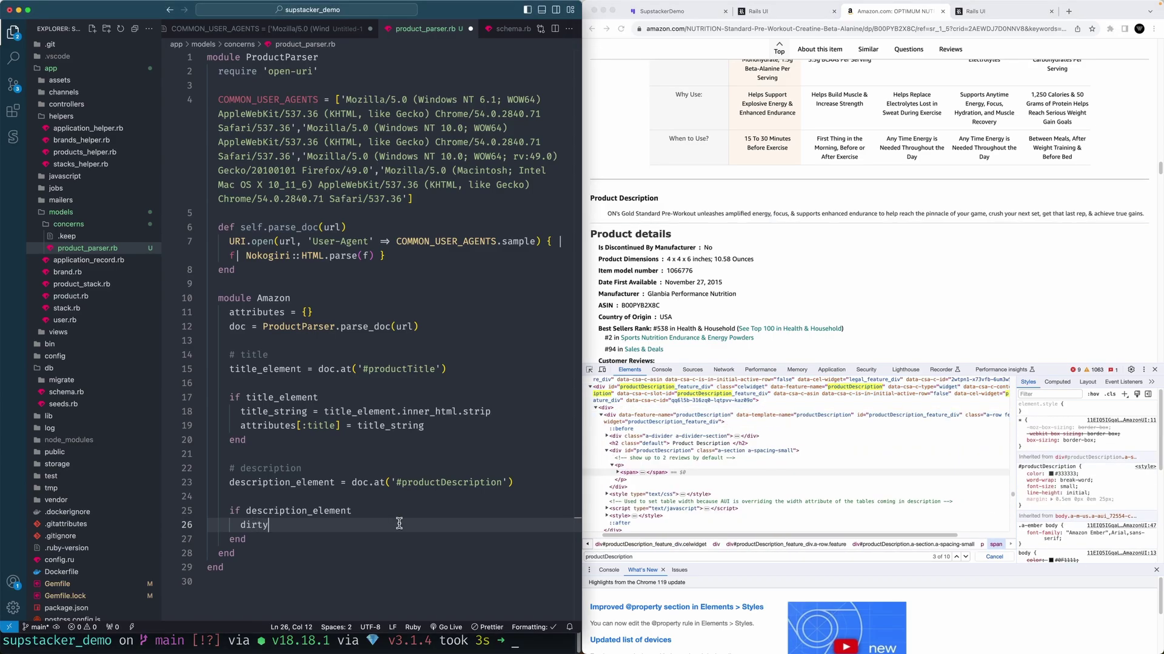
type("description")
type("description_")
type("elenment.")
key("BackSpace")
key("BackSpace")
key("BackSpace")
type("ment.in")
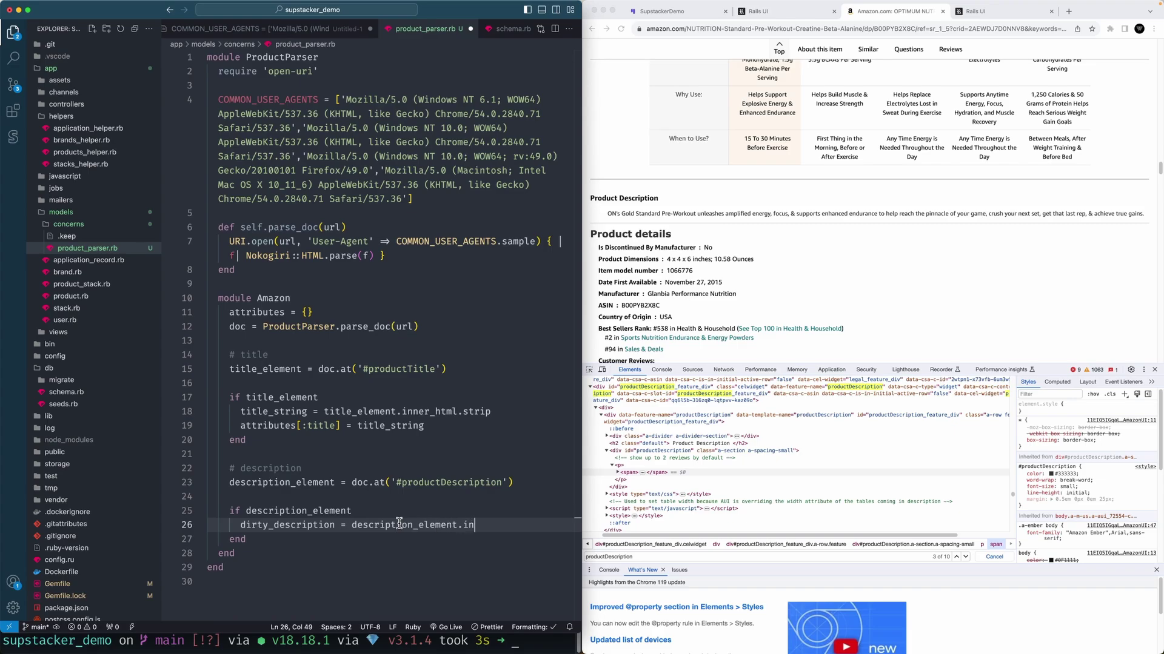
type("ner_html")
key("Return")
type("c")
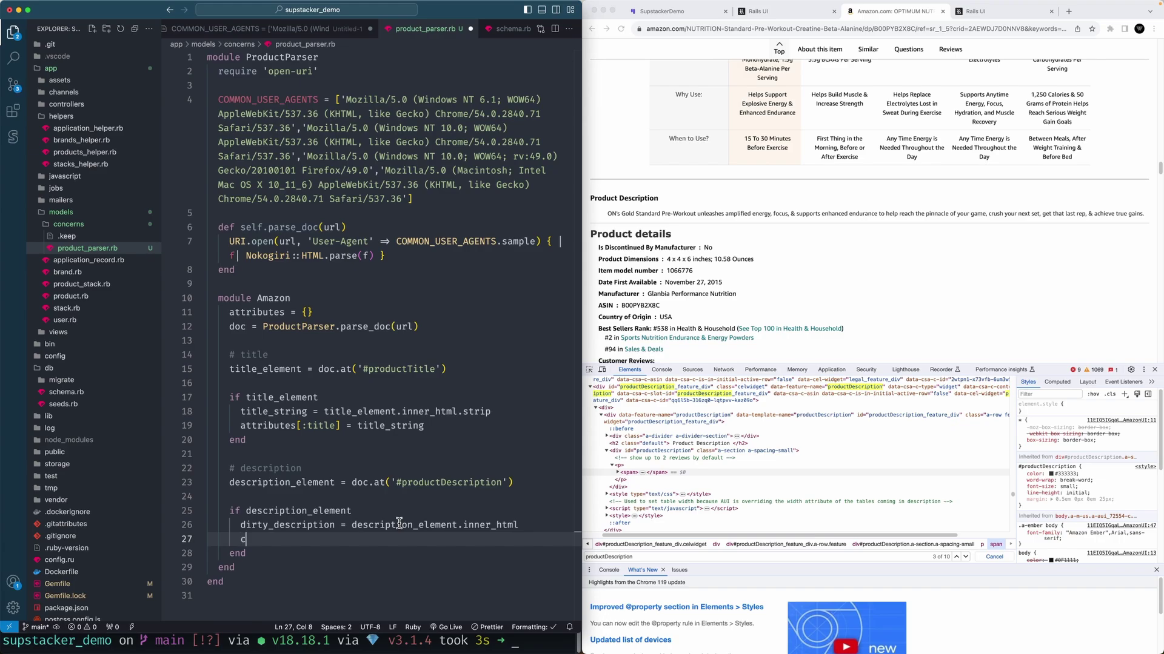
type("lean_descripti")
type("on =")
type("sanitize(direc")
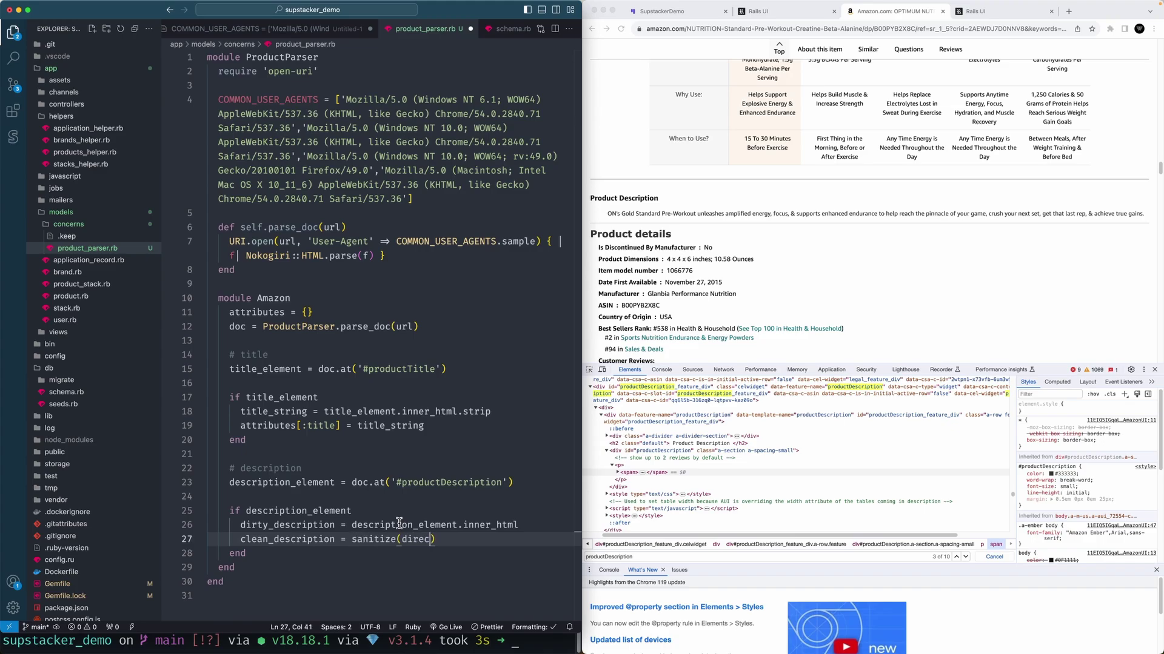
key("Tab")
type(", ")
type("t")
type("ag")
type("s:  ")
type("[")
type("%")
type("w")
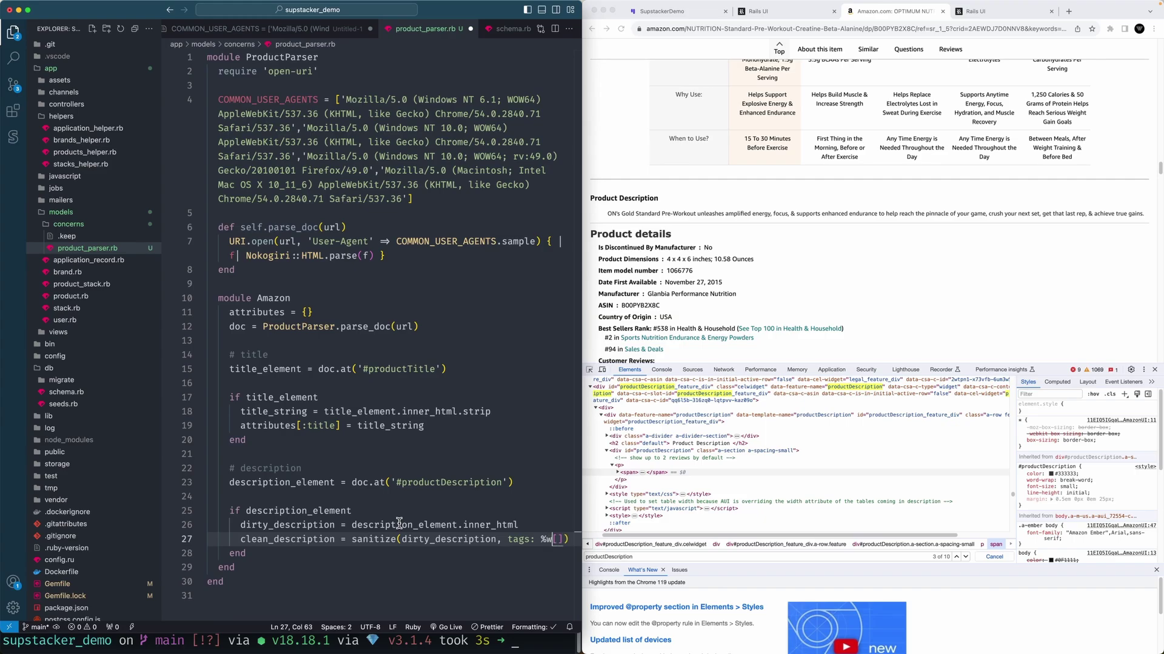
type("h3 ")
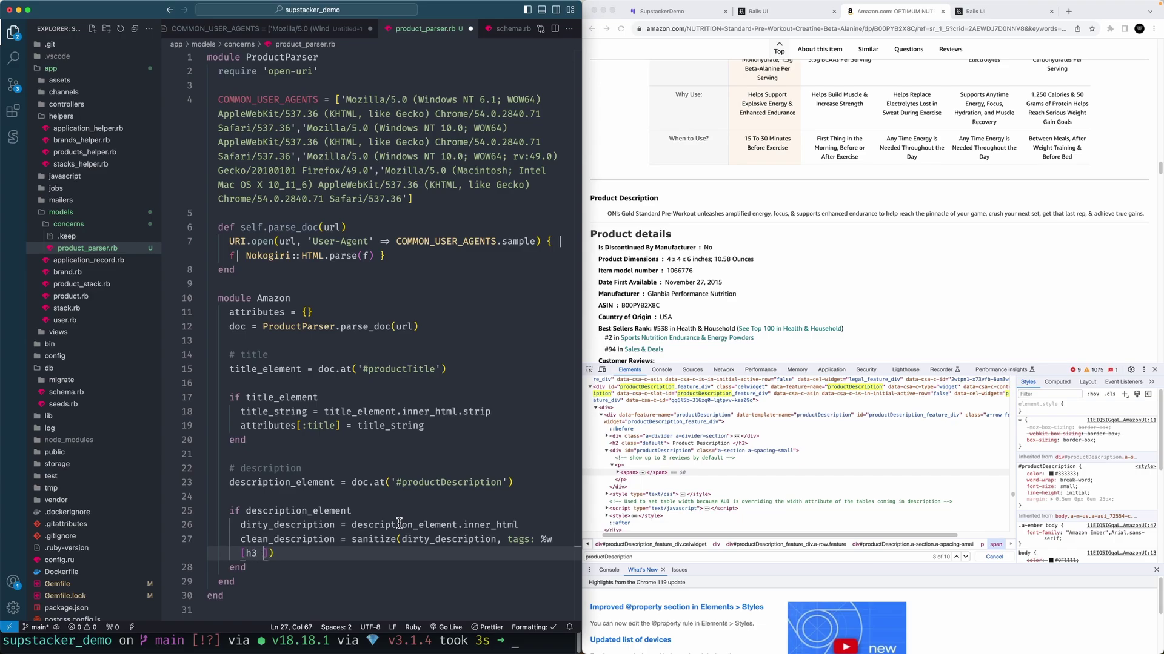
type("span p")
left_click_drag(397, 540, 346, 542)
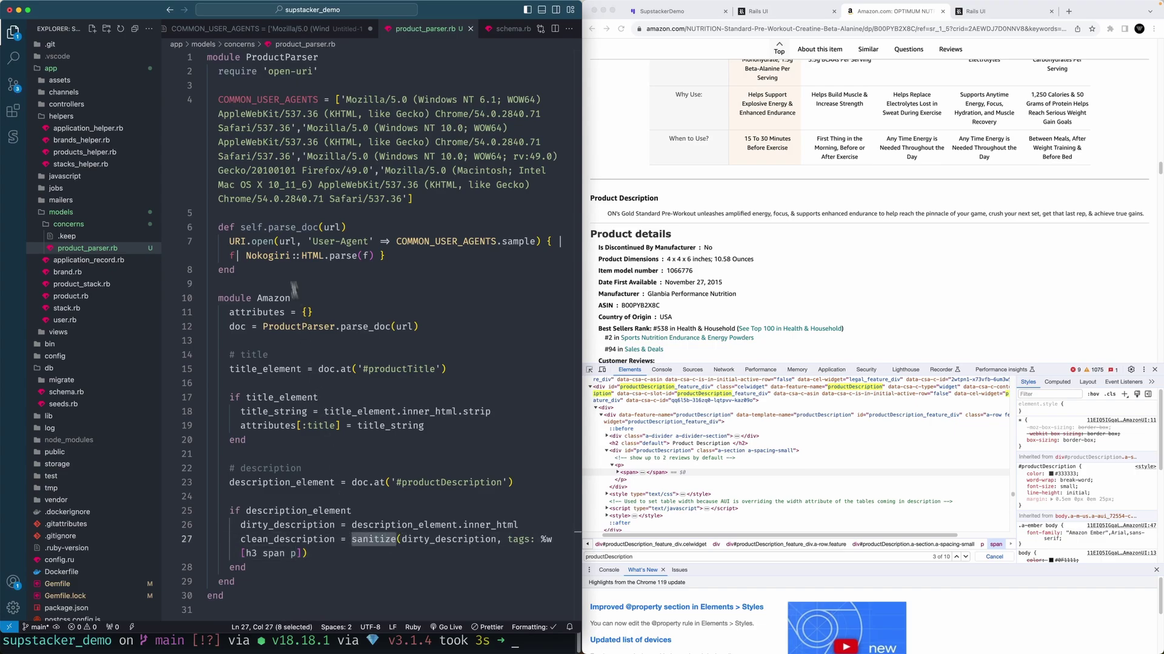
Step: Add 'include ActionView::Helpers::SanitizeHelper' on the first line of the file
left_click(296, 136)
key("super+Up")
key("Return")
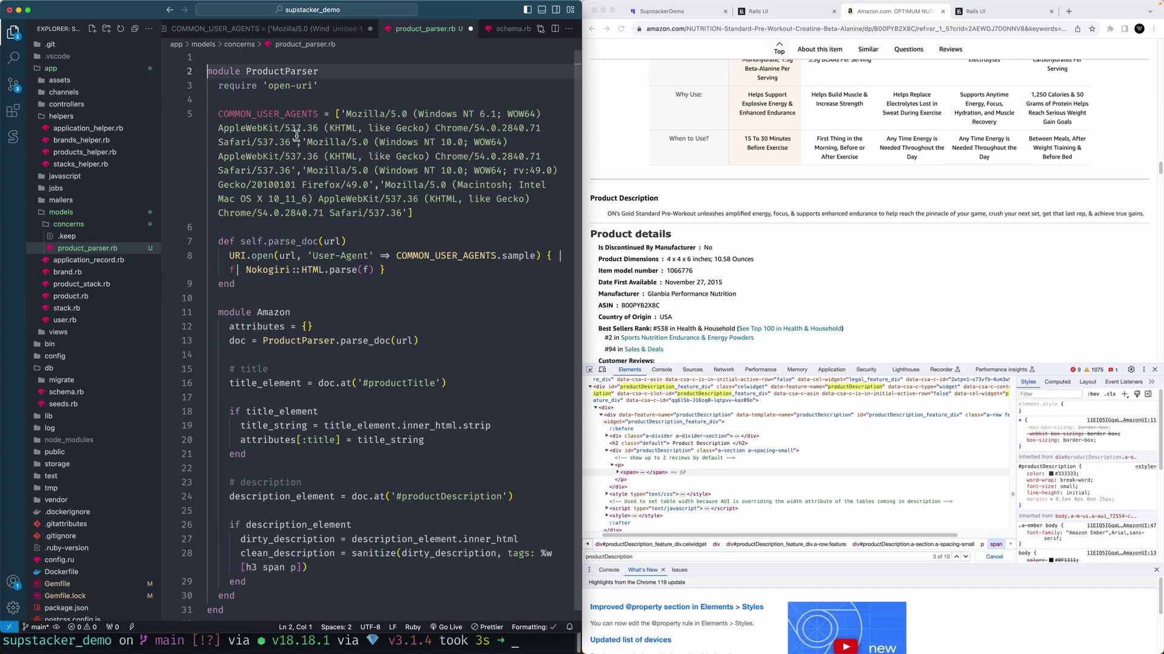
key("Up")
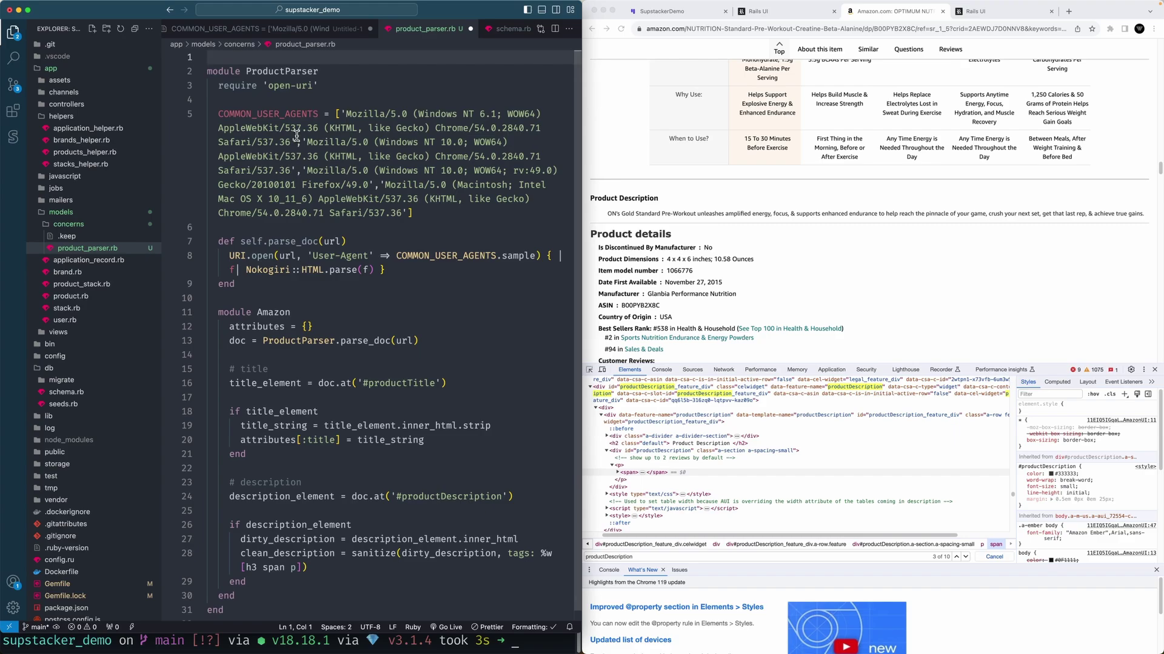
type("include ")
type("ActionV")
type("iew::Hel")
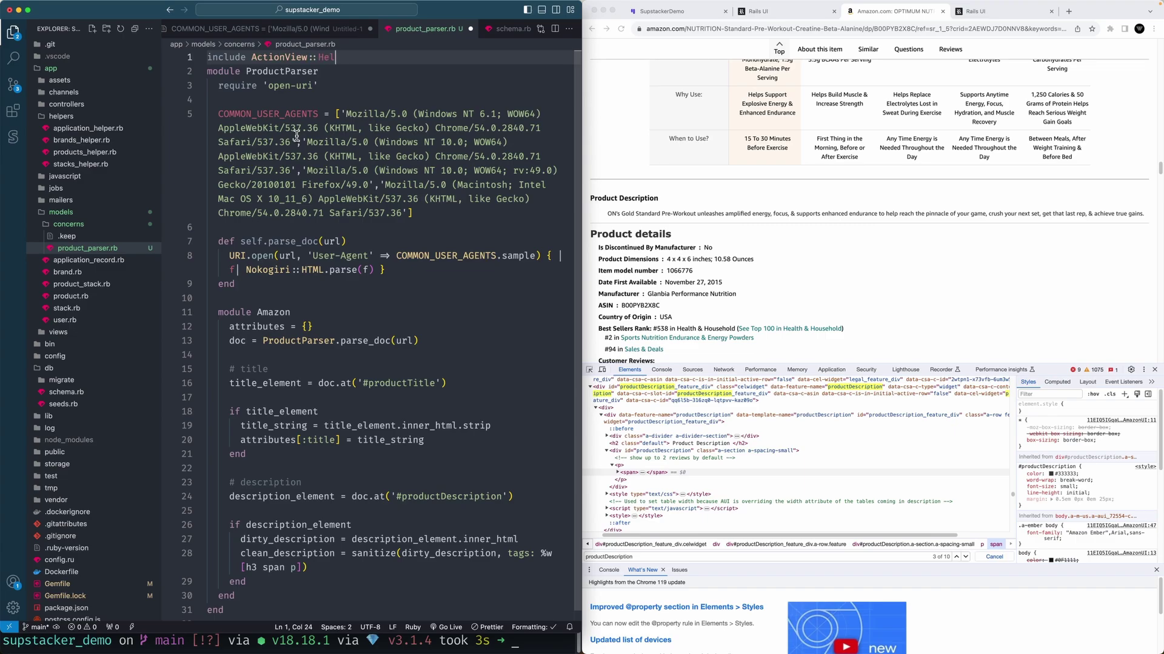
type("pers::")
type("Sa")
type("ntizi")
key("BackSpace")
key("BackSpace")
key("BackSpace")
key("BackSpace")
type("izt")
key("BackSpace")
key("BackSpace")
type("tize")
type("Help")
type("er")
key("Return")
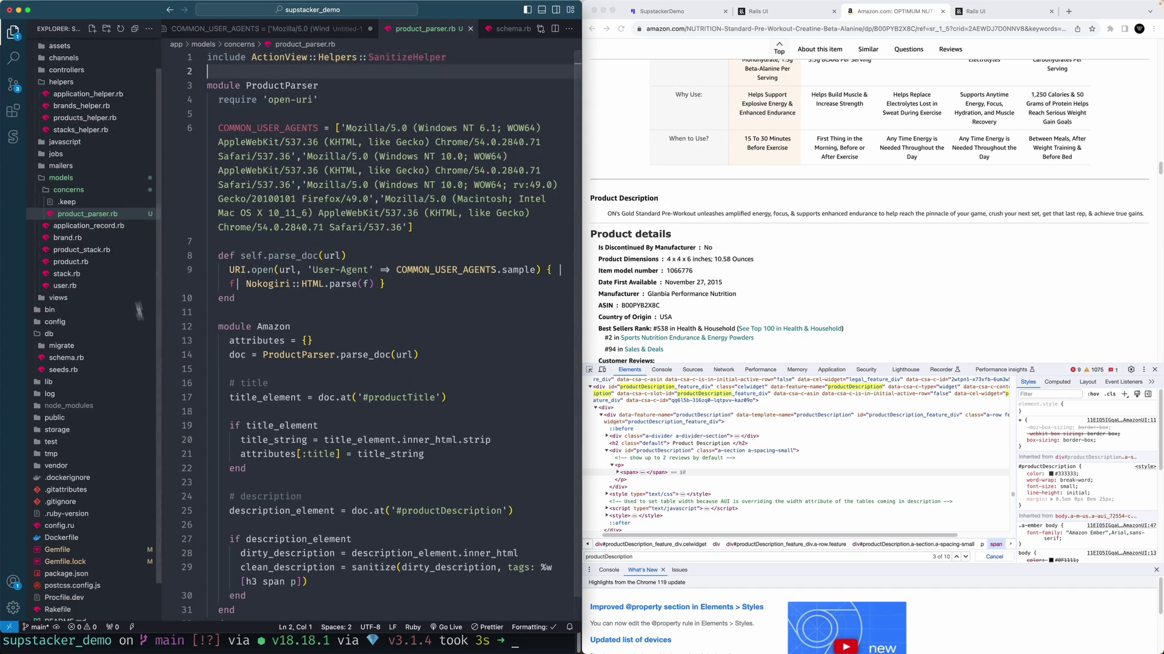
scroll(347, 560, "down", 1)
Step: Save clean_description into attributes[:description], followed by two blank lines
left_click(348, 560)
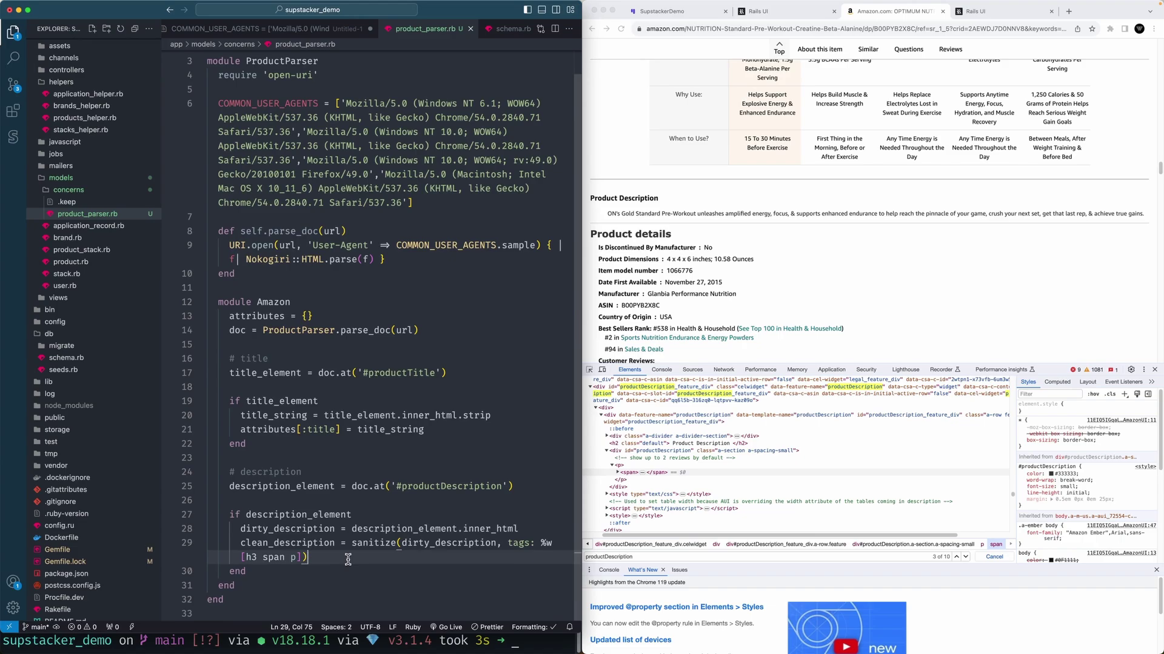
key("Return")
type("attrib")
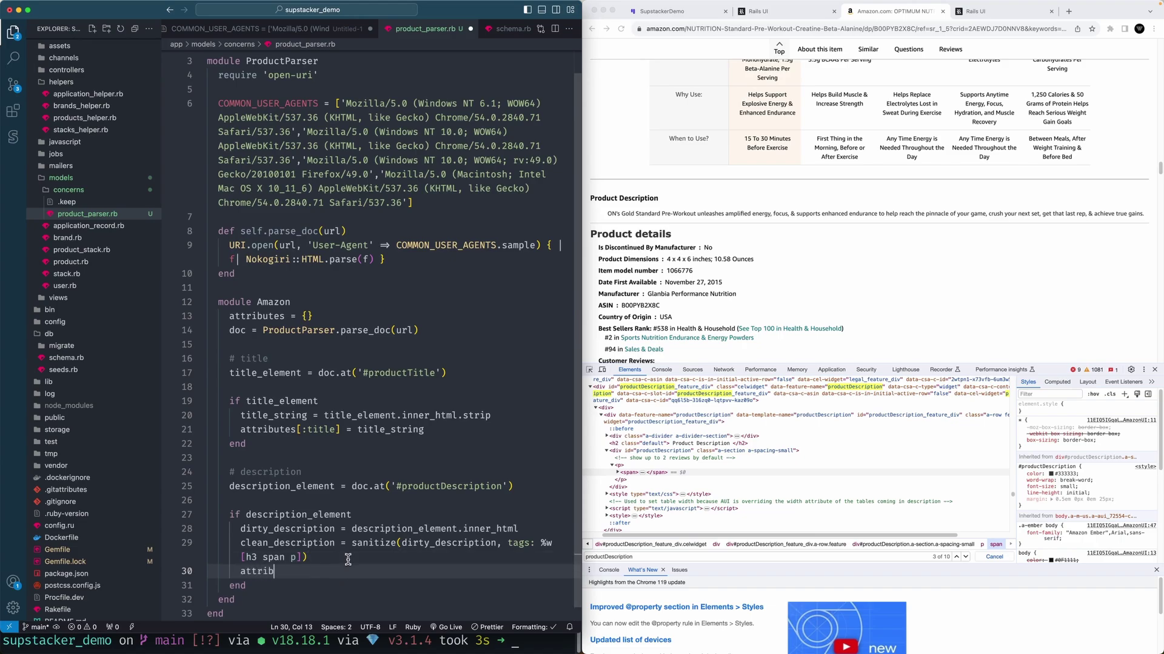
type("utes[:descrip")
type("tion")
type("=")
type("clean_descri")
type("ptip")
type("n")
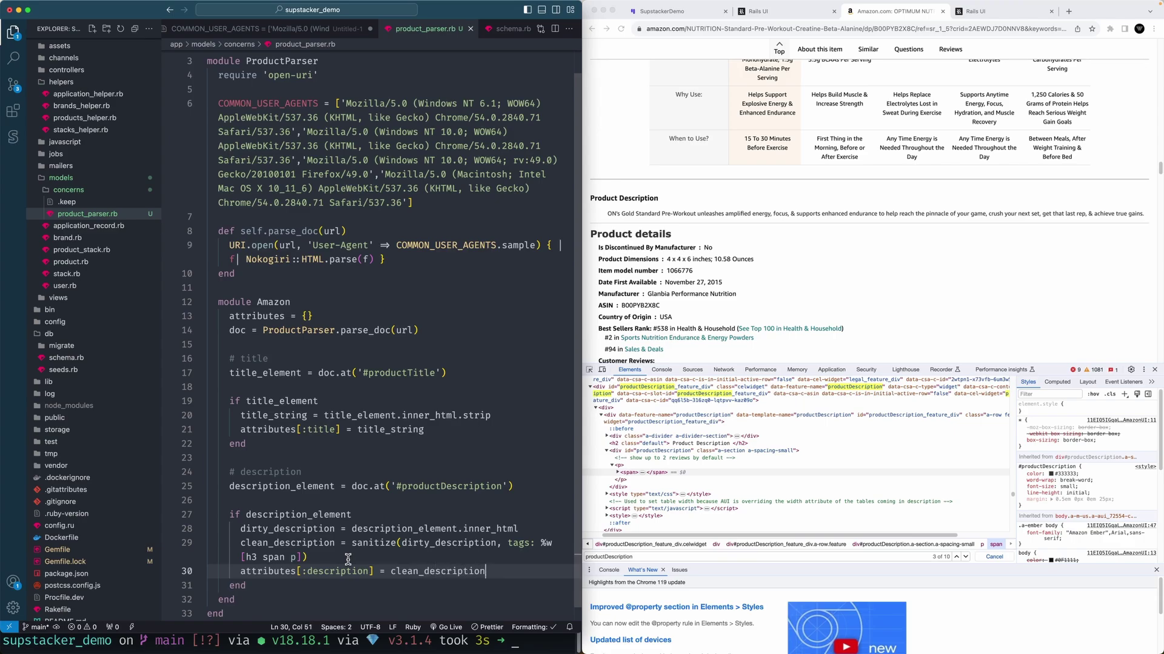
key("Down")
key("Down")
key("Return")
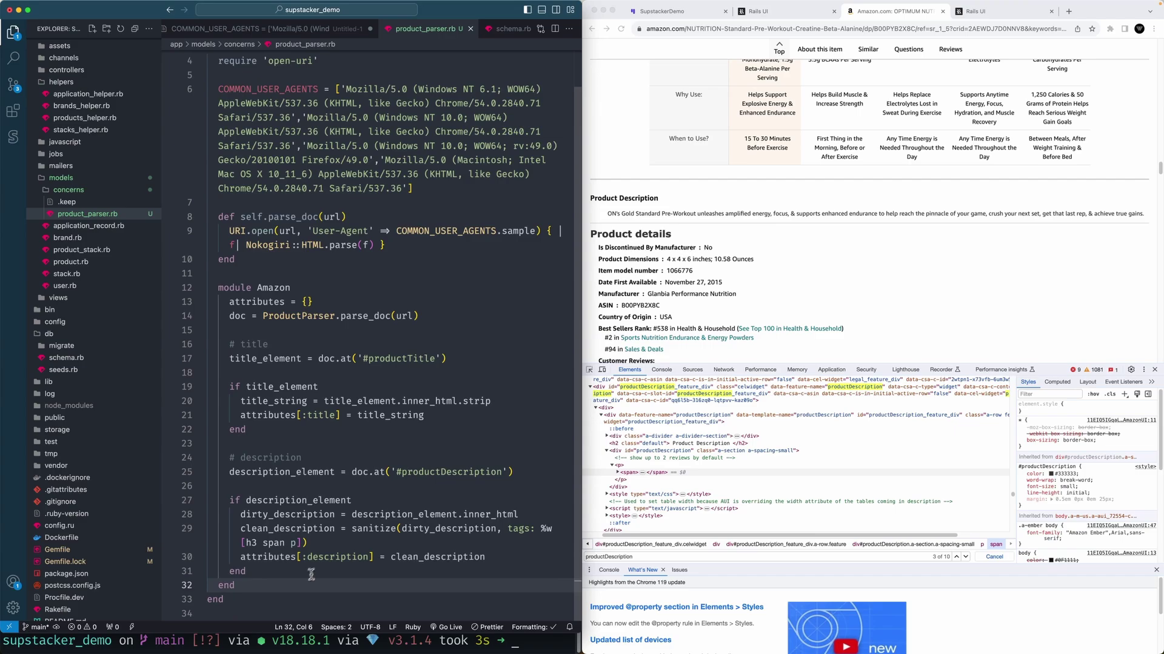
key("Return")
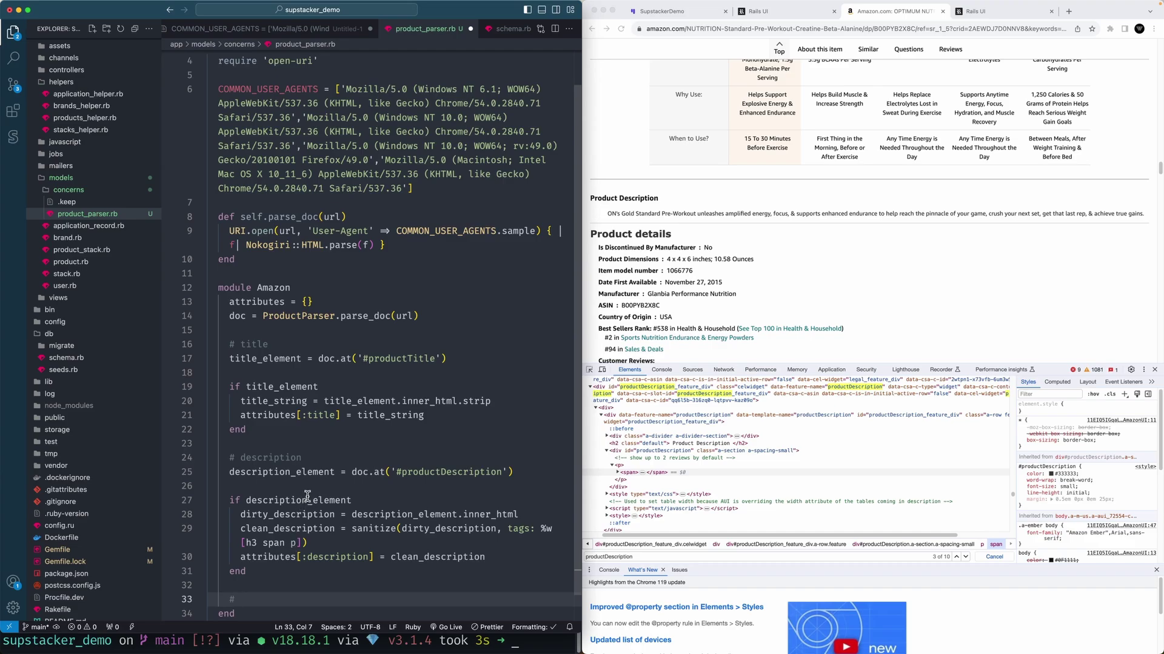
scroll(309, 496, "down", 1)
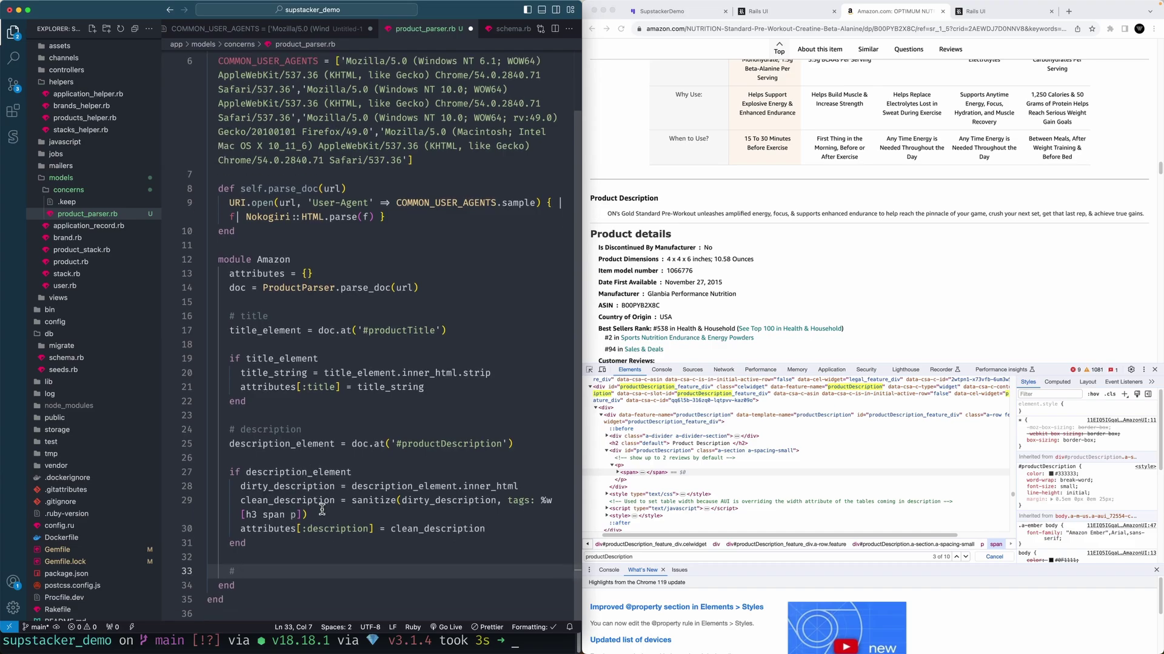
type("rice")
Step: Add a # price comment and inspect the $23.74 price's tr#snsPriceRow markup in Chrome
key("Return")
scroll(321, 510, "down", 1)
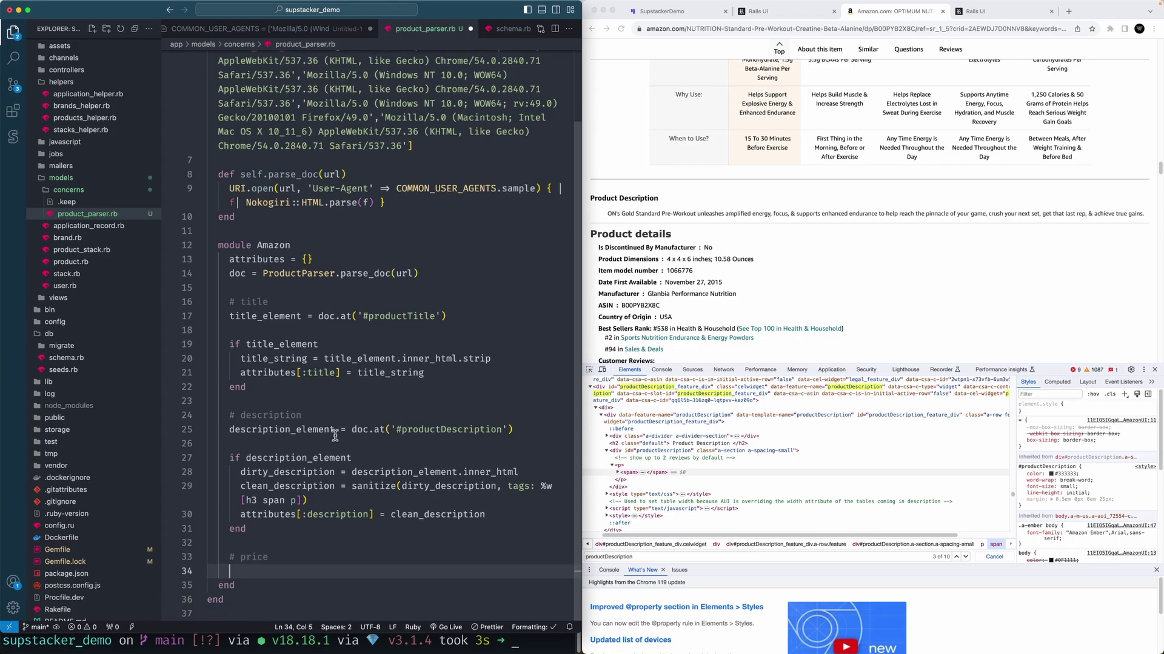
scroll(909, 227, "up", 5)
scroll(982, 221, "up", 5)
scroll(981, 218, "up", 5)
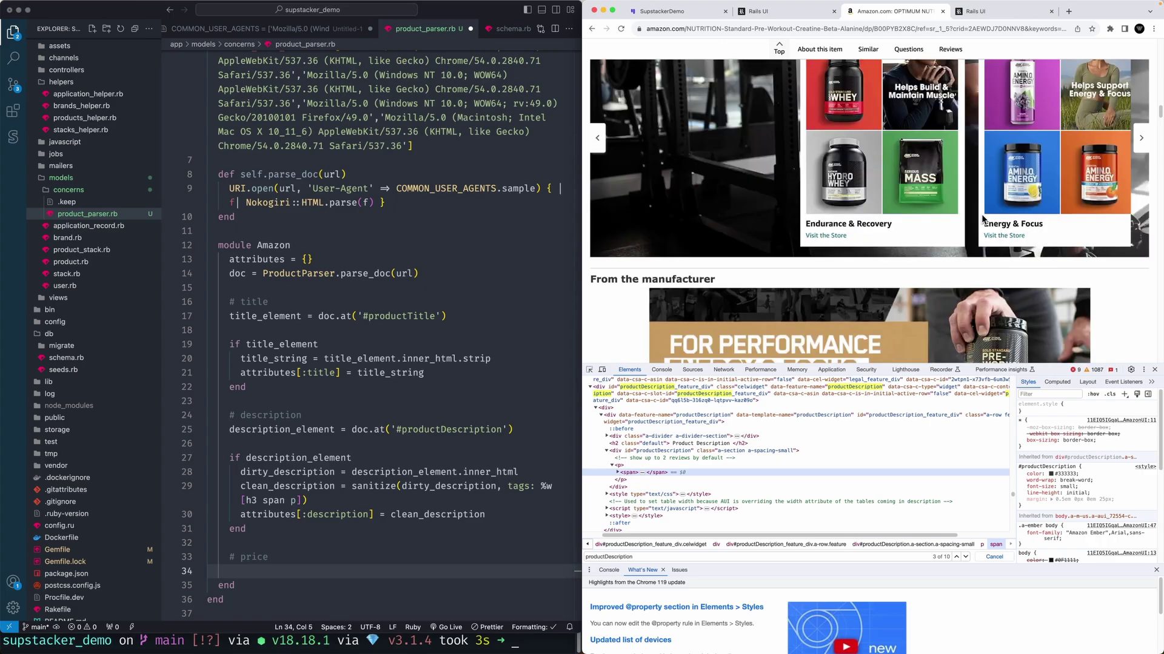
scroll(982, 216, "up", 5)
scroll(986, 214, "up", 5)
scroll(989, 213, "up", 3)
scroll(989, 208, "up", 5)
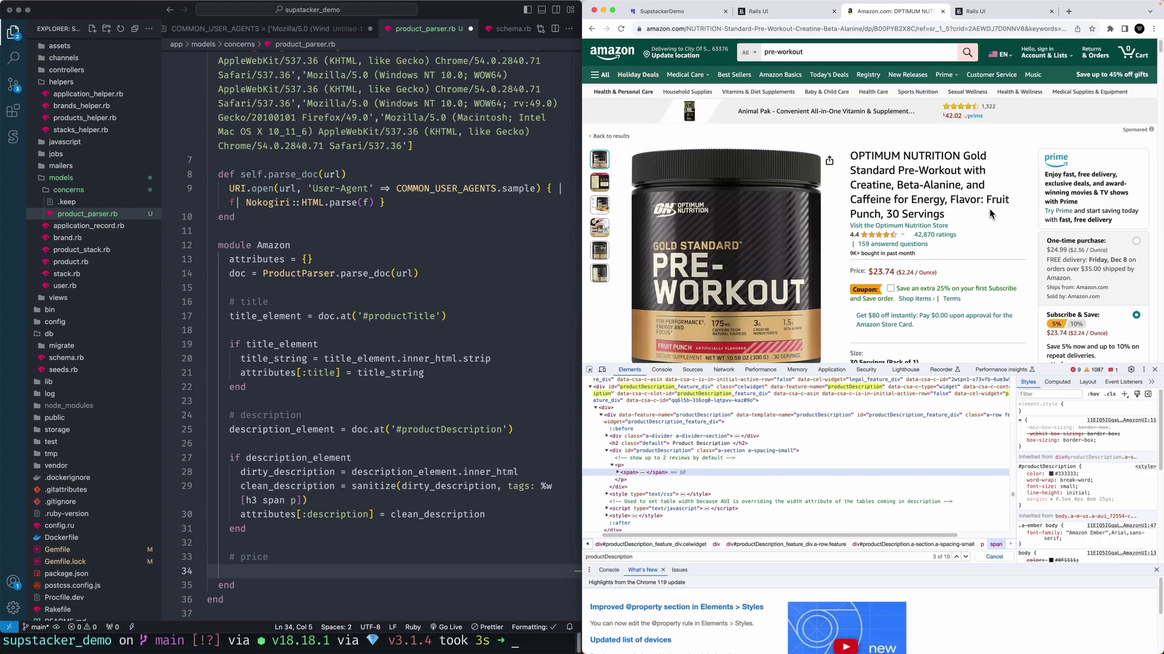
scroll(1067, 295, "down", 1)
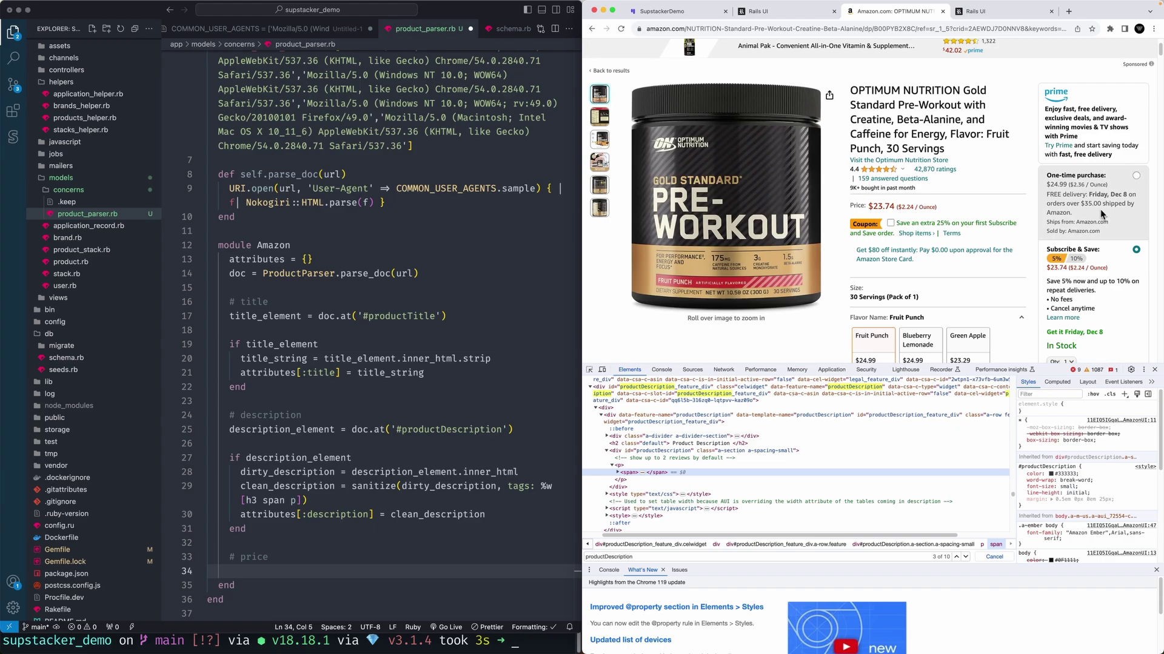
scroll(1045, 204, "down", 1)
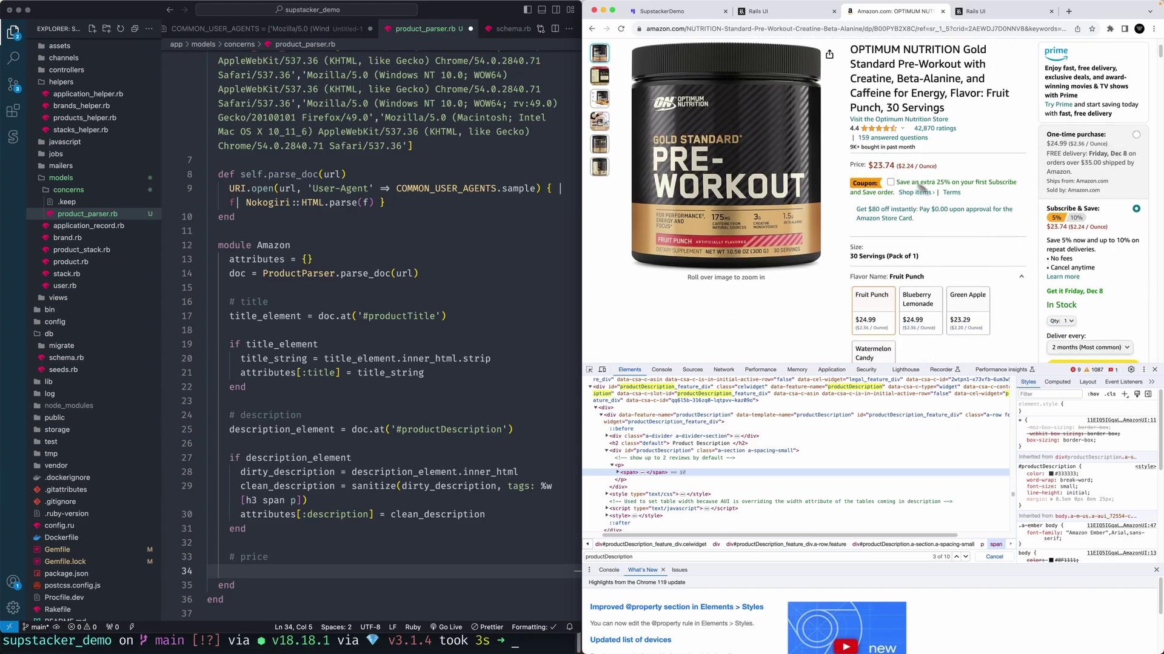
scroll(921, 189, "down", 1)
left_click(1154, 371)
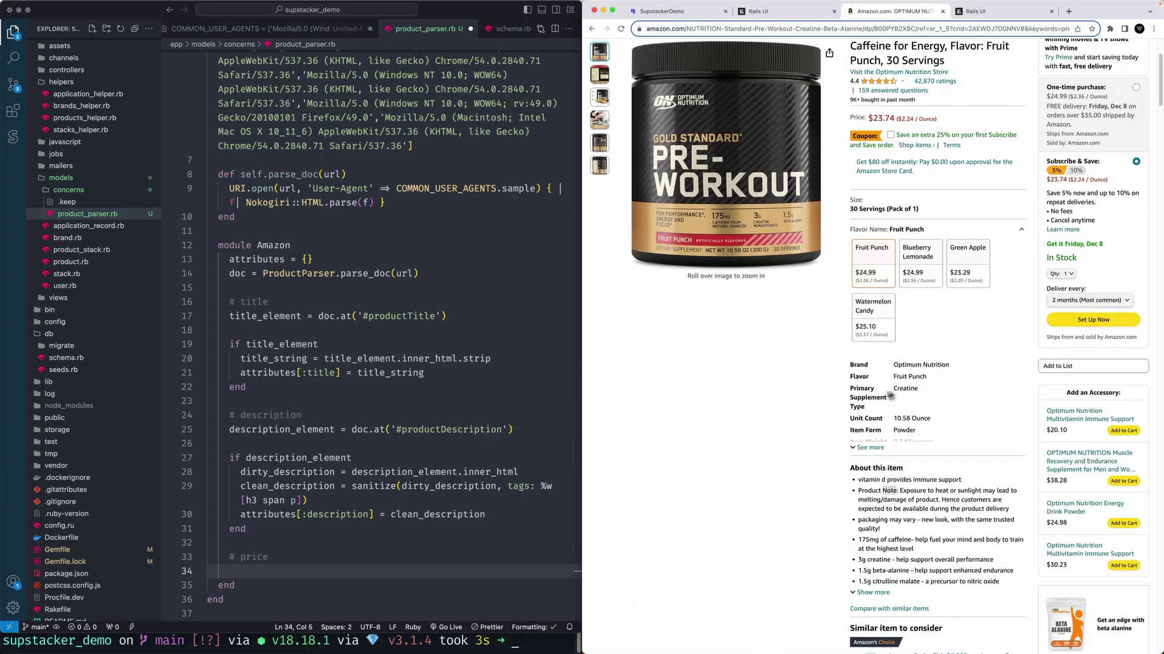
scroll(879, 273, "up", 1)
scroll(897, 271, "up", 1)
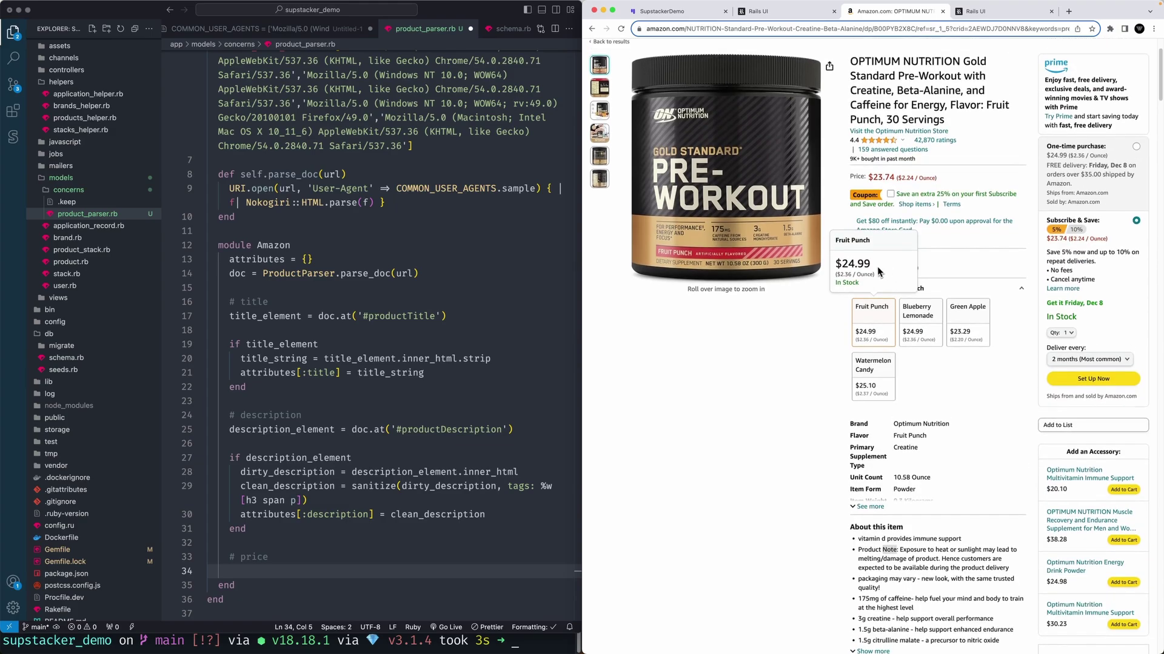
scroll(880, 272, "up", 1)
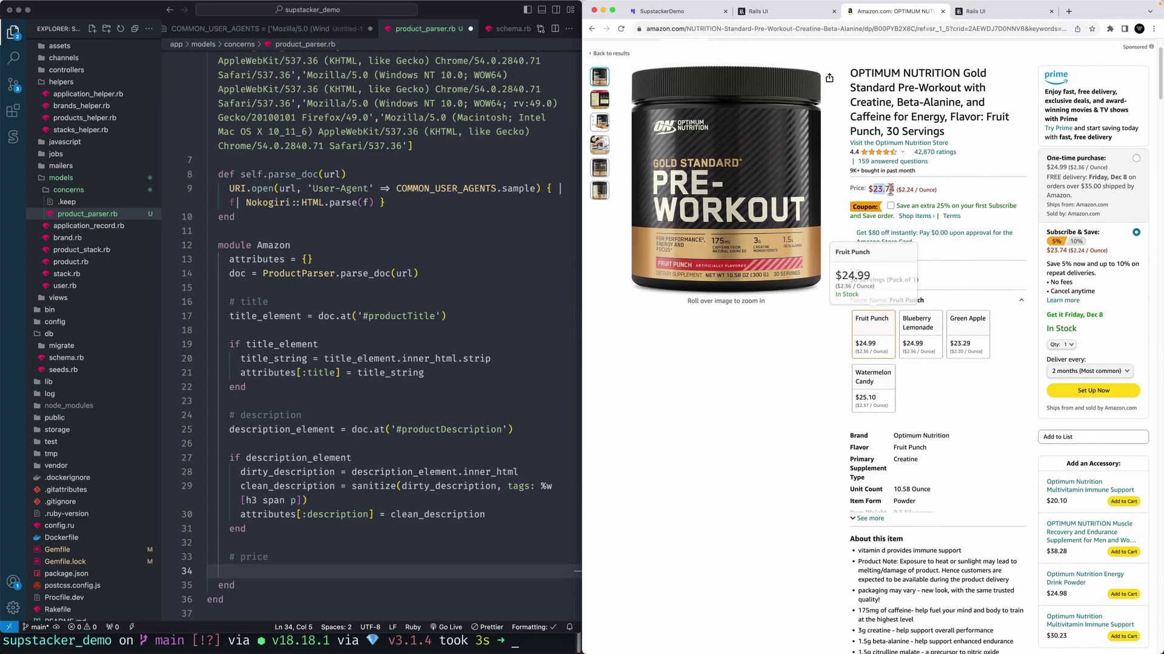
mouse_move(726, 179)
right_click(879, 182)
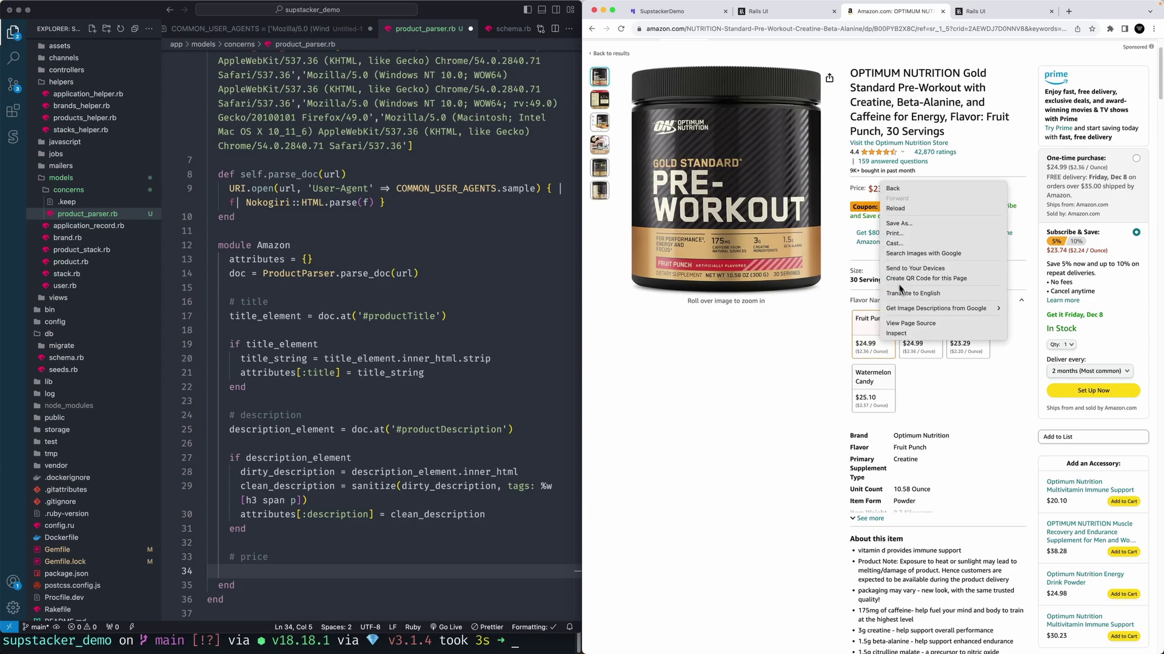
left_click(905, 334)
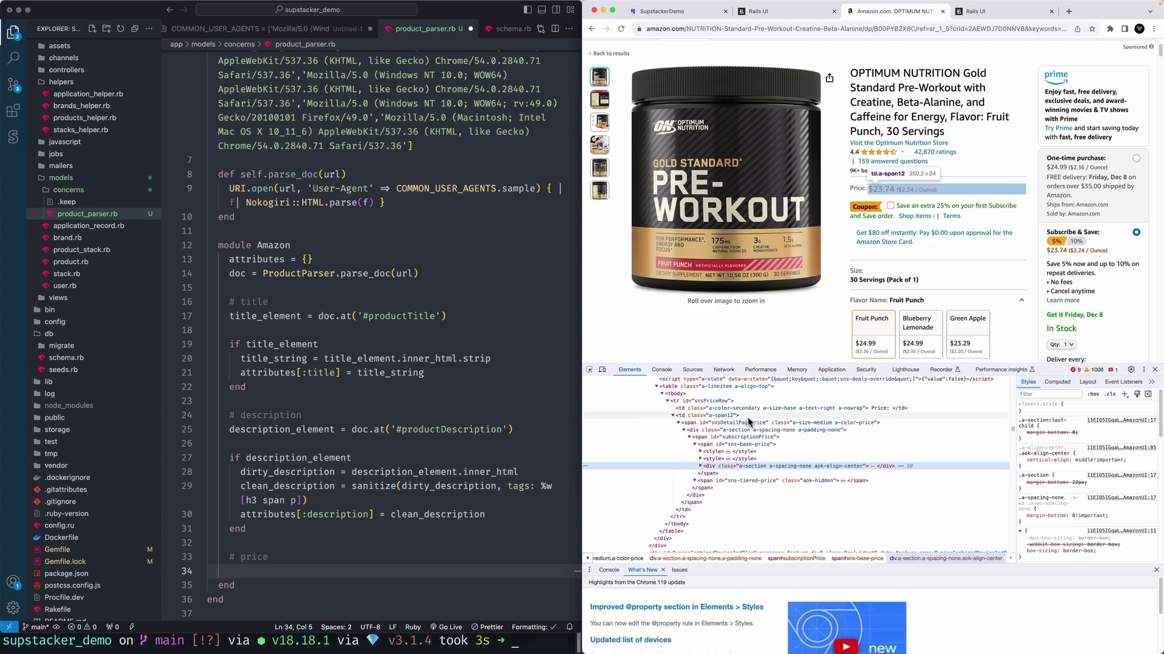
left_click(721, 401)
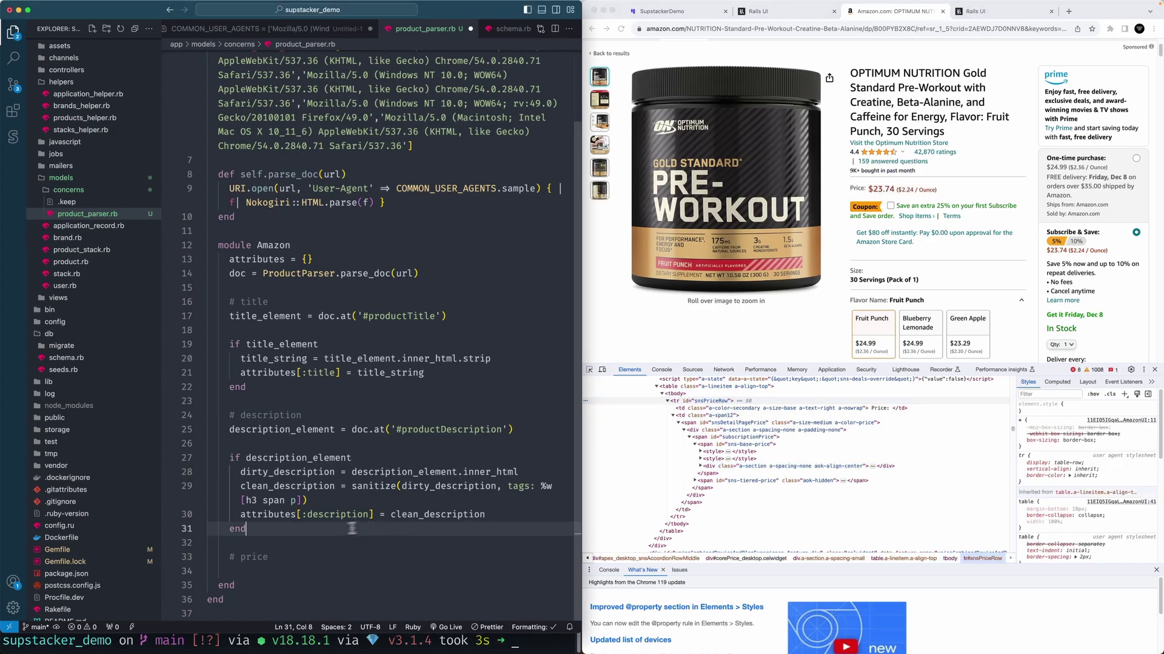
Step: Correct price_1_element's selector to '#corePrice_feature_div .a-offscreen'
left_click(293, 558)
key("Return")
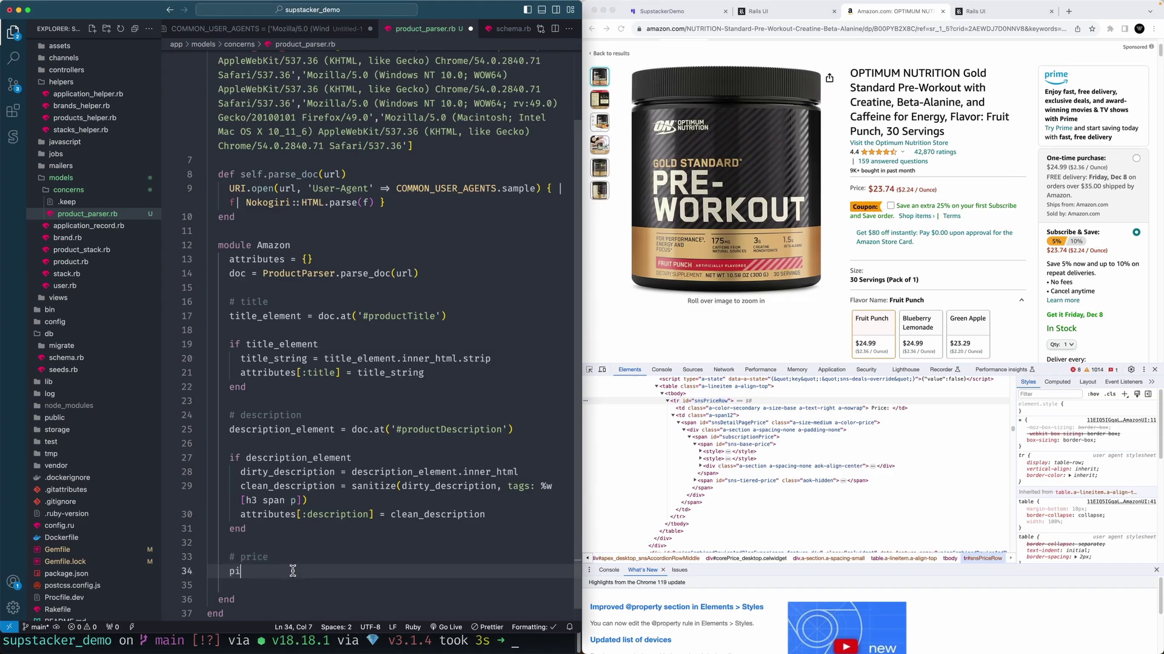
type("price")
type("1")
type("element")
type("docu")
type(".at")
type("#co")
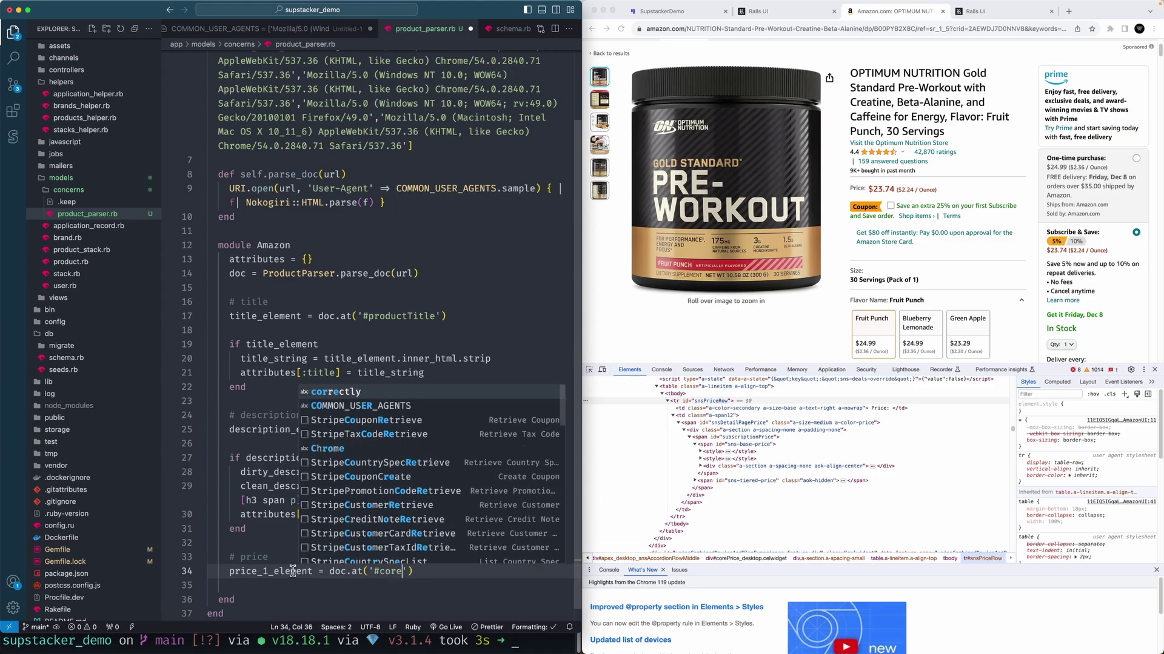
type("rePrice_f")
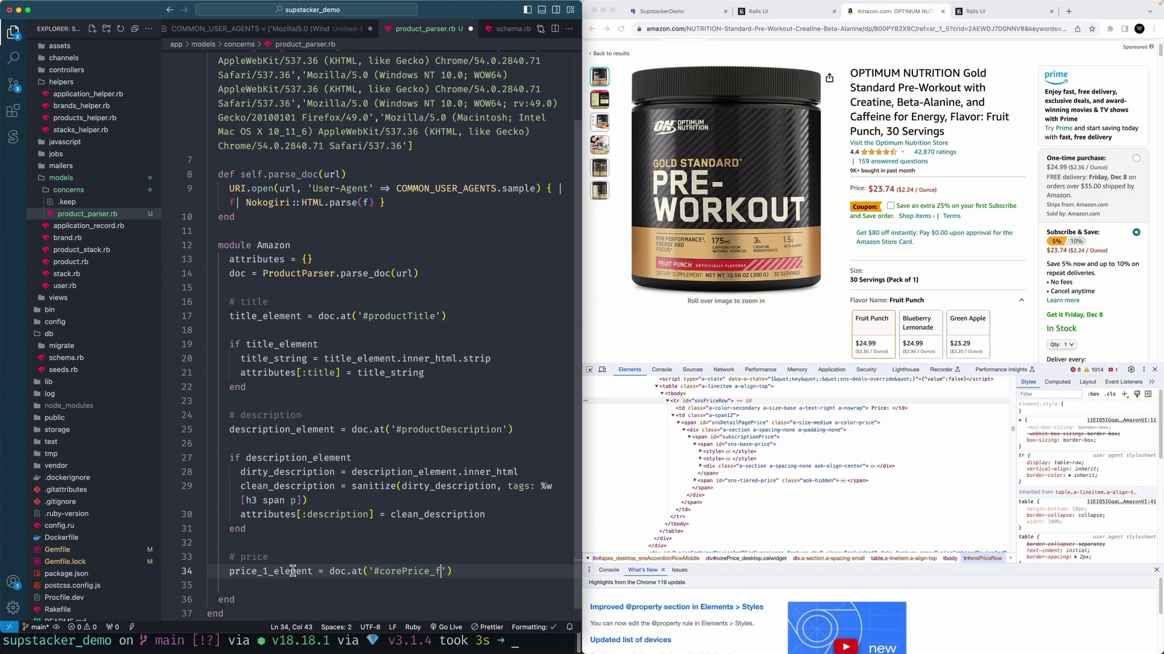
type("reature")
key("BackSpace")
key("BackSpace")
key("BackSpace")
key("BackSpace")
key("BackSpace")
key("BackSpace")
key("BackSpace")
type("eat")
type("ure_d")
type("iv .a-")
type("offs")
type("creen")
key("Right")
key("Right")
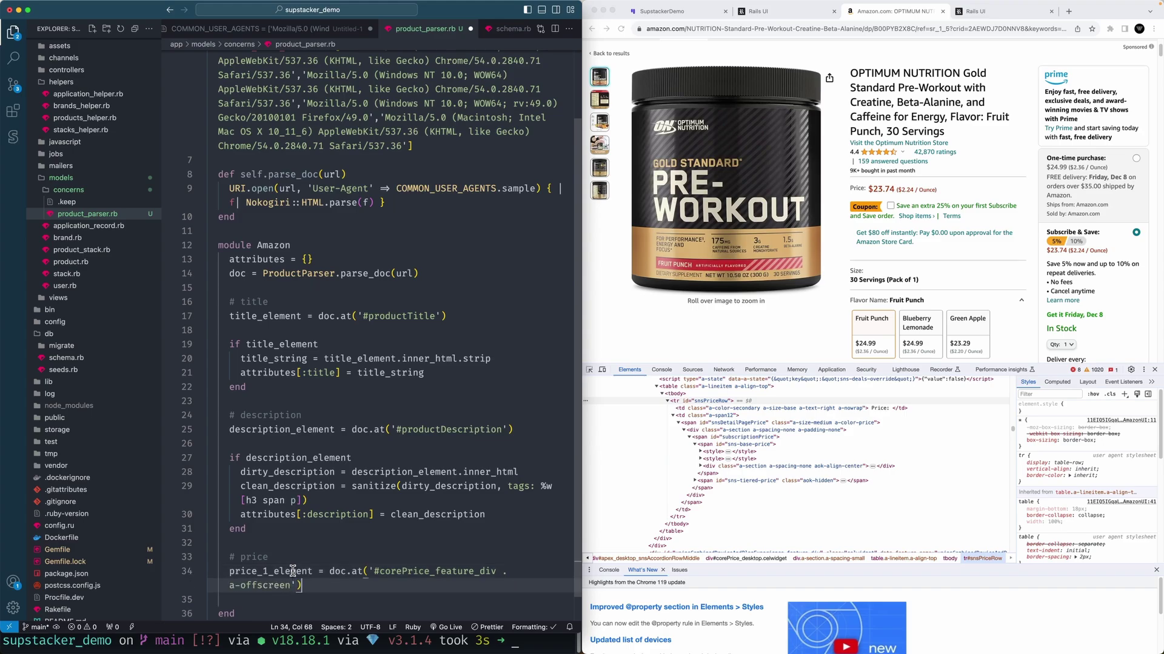
scroll(293, 571, "down", 1)
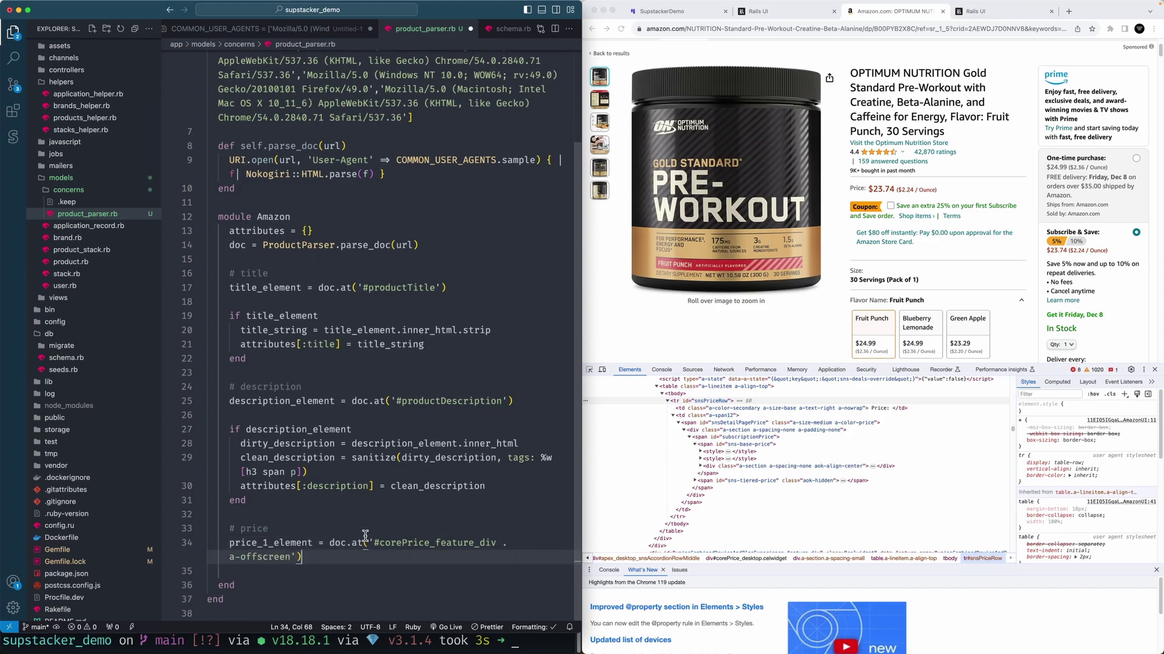
Step: Add price_2_element = doc.at('.header-price span') below the first price lookup
key("Return")
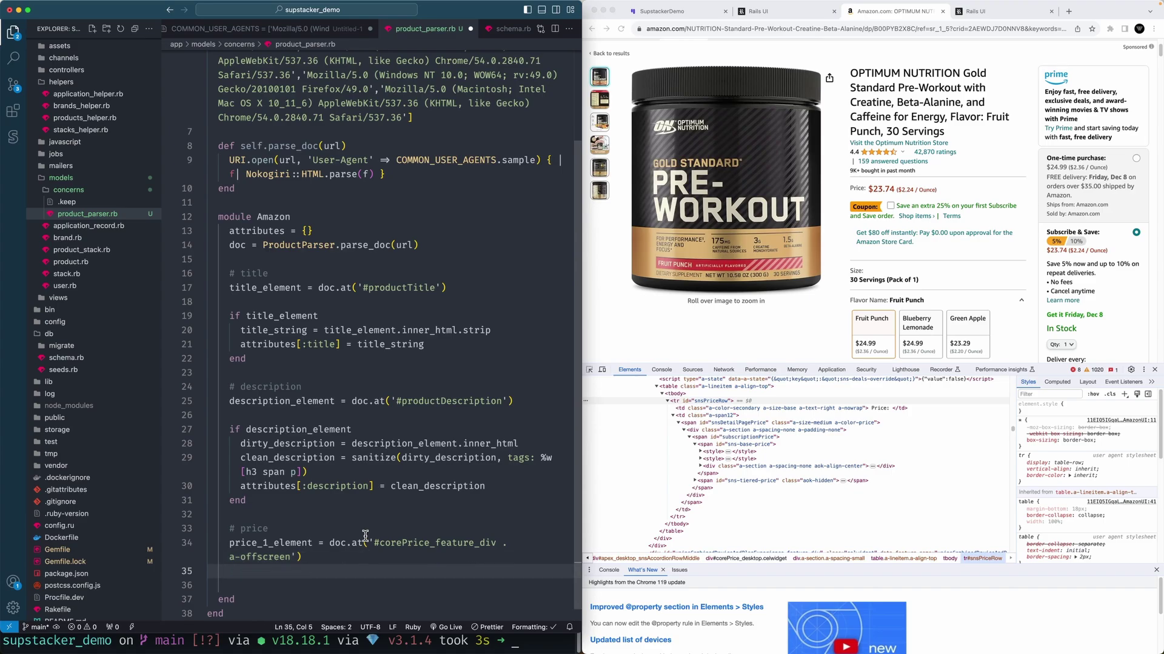
type("price_2_ele")
type("ment = ")
type("docu")
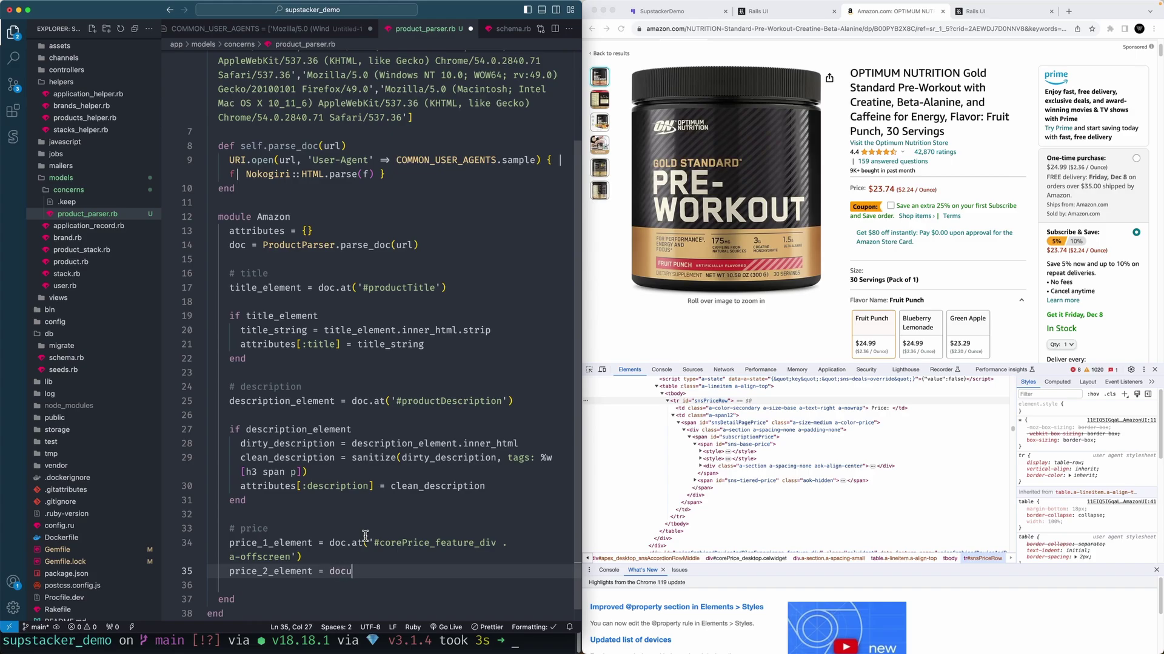
key("BackSpace")
type(".at('.")
type("header-p")
type("rice span'")
type(")")
scroll(367, 543, "down", 1)
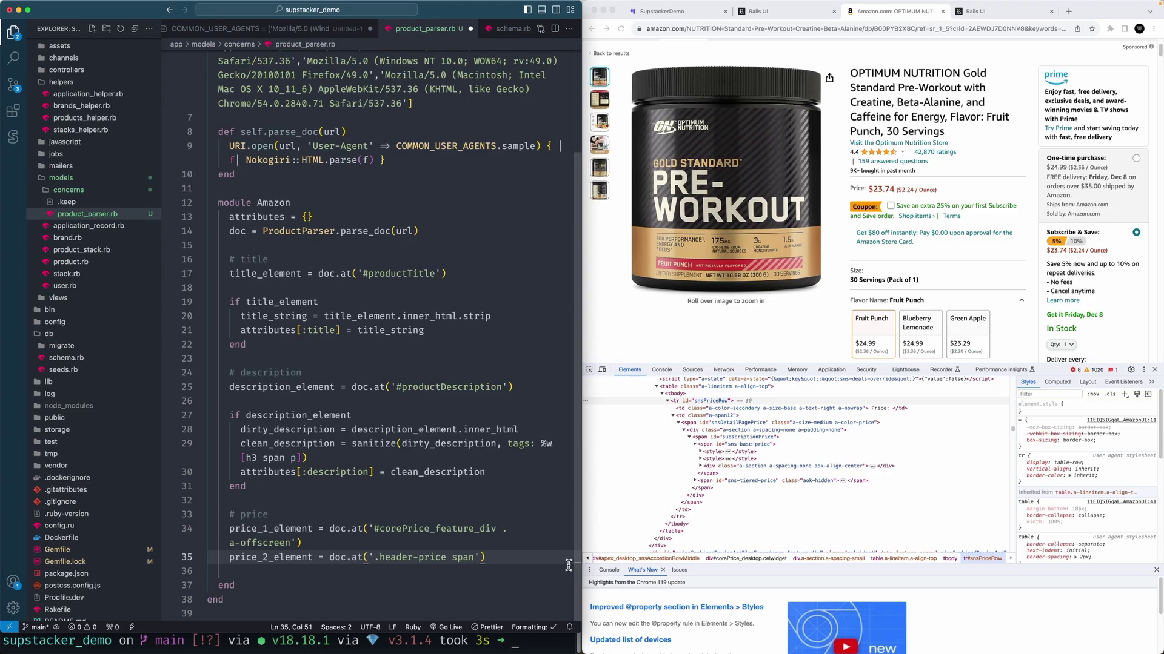
left_click_drag(483, 556, 226, 529)
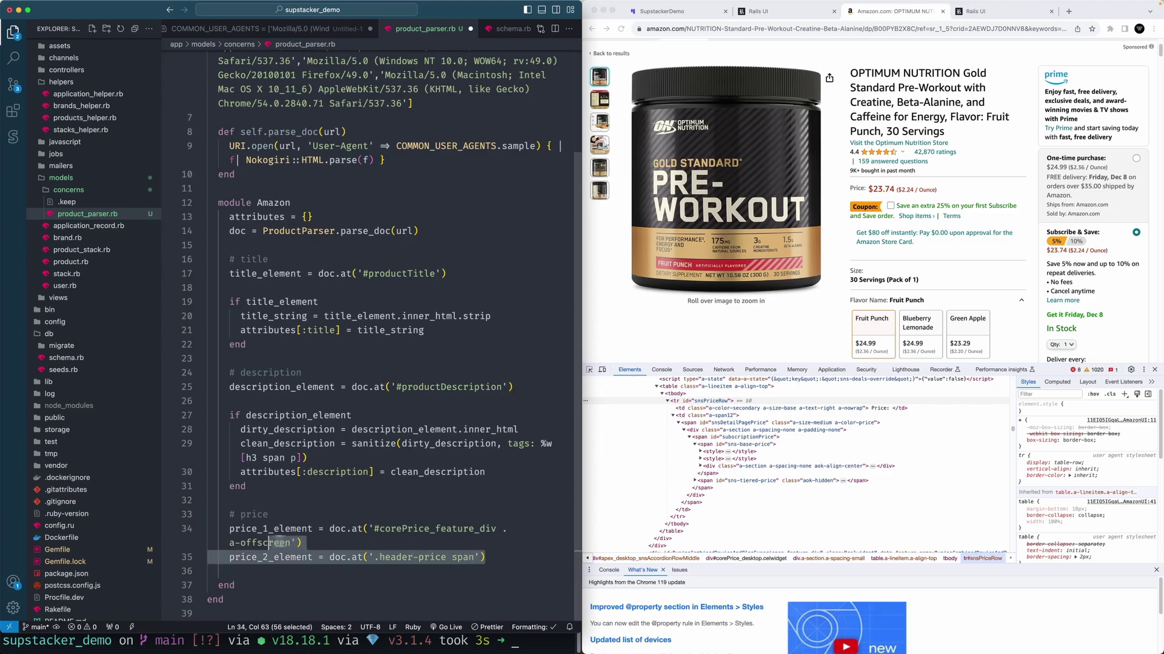
Step: Add if blocks for price_1_element and price_2_element, starting price_1_string = price_1_element.inner_html
left_click(490, 558)
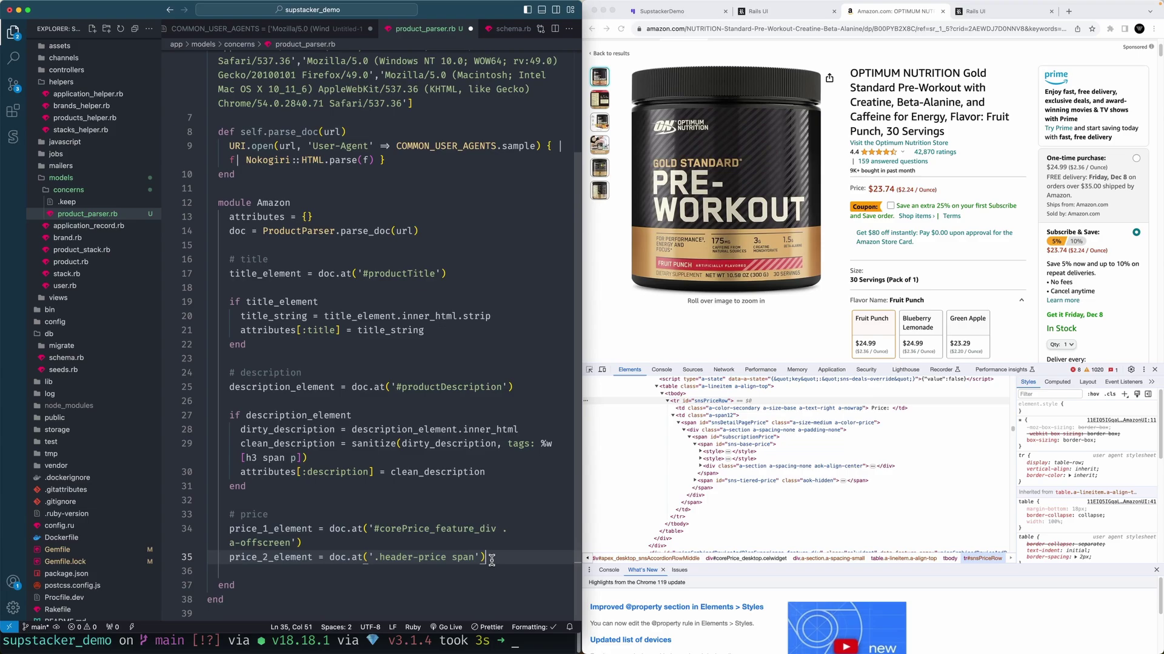
key("Down")
key("Return")
scroll(492, 559, "down", 1)
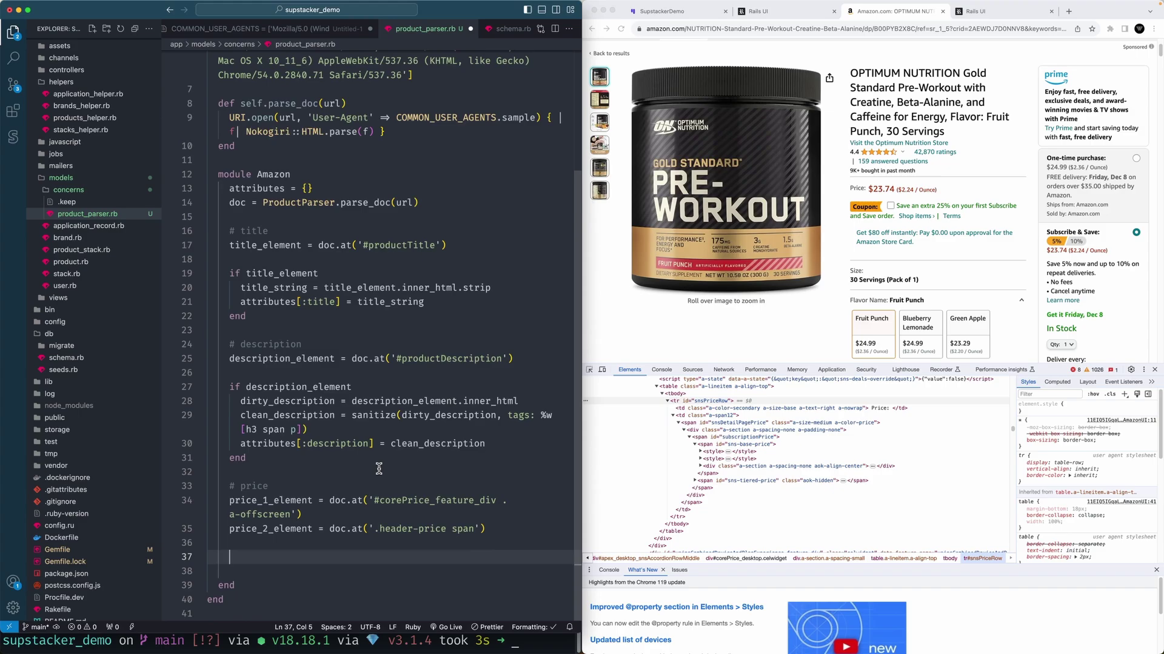
type("f pr")
type("ice_1")
type("_element")
key("Return")
type("end")
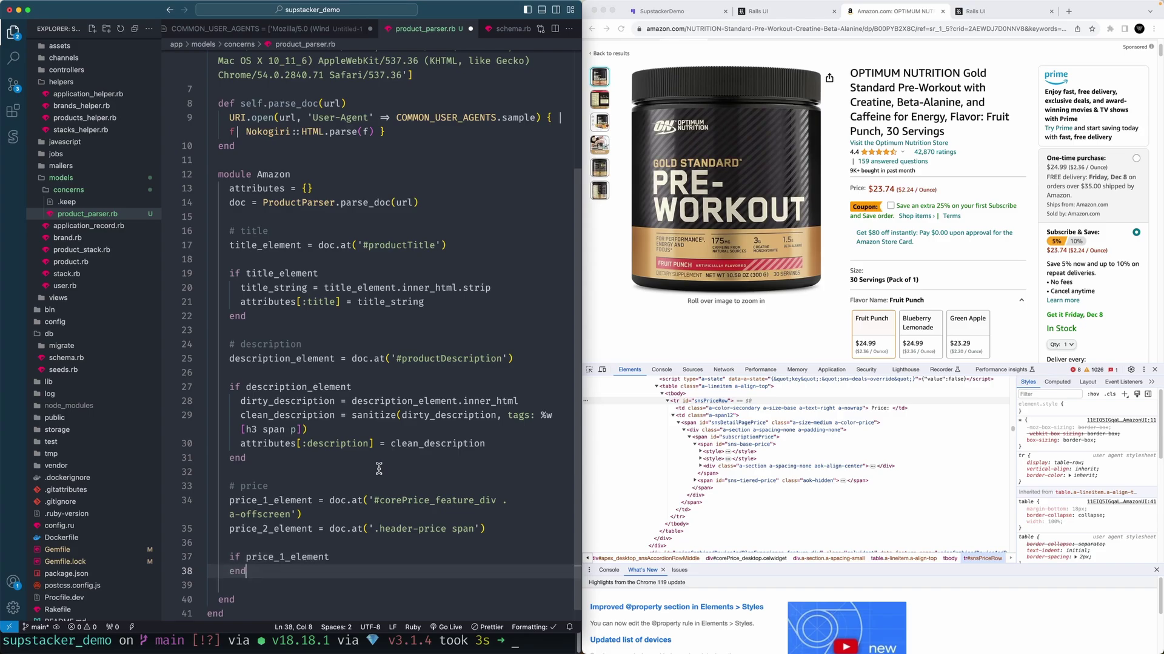
key("Return")
key("Return")
type("if pr")
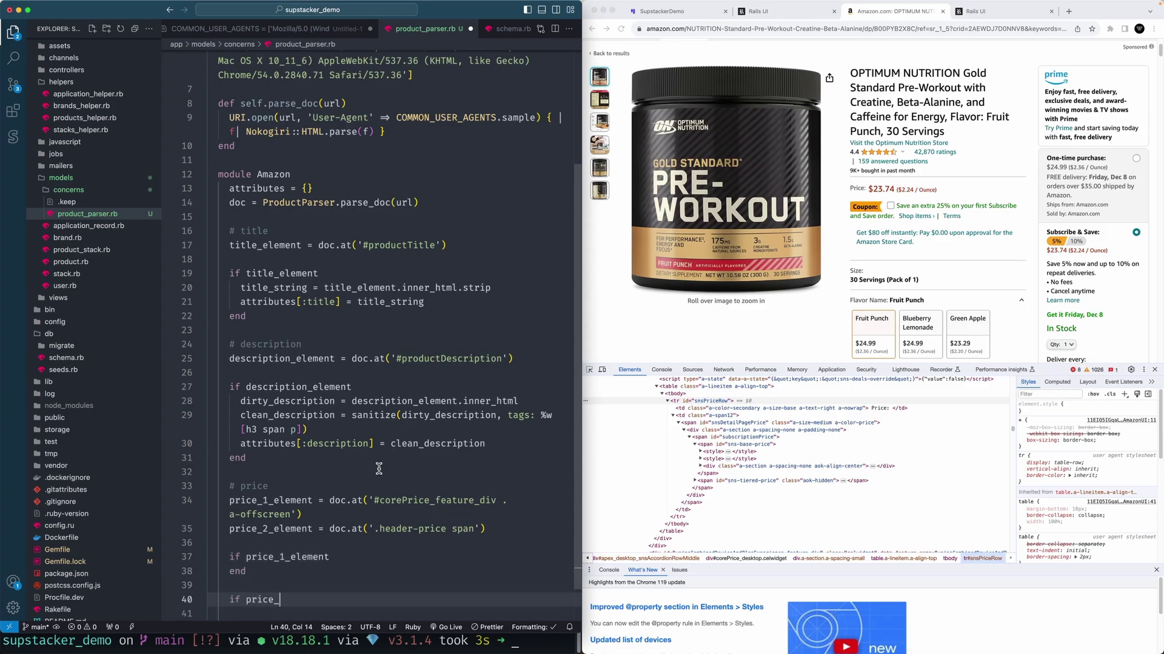
type("ice")
key("Tab")
left_click(368, 491)
key("Return")
type("price_1_string = ")
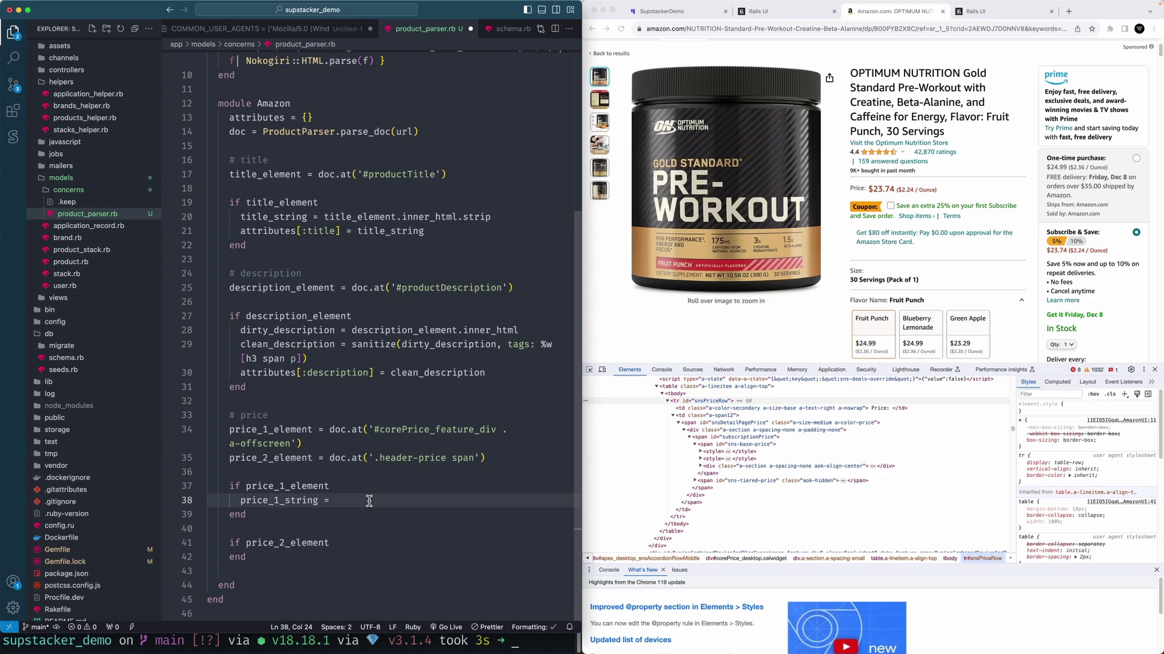
type("price_1_")
type("element.inn")
type("er_html")
Step: Convert price_1_string with gsub(/[^0-9.]/, '').to_d and store it in attributes[:price]
key("Return")
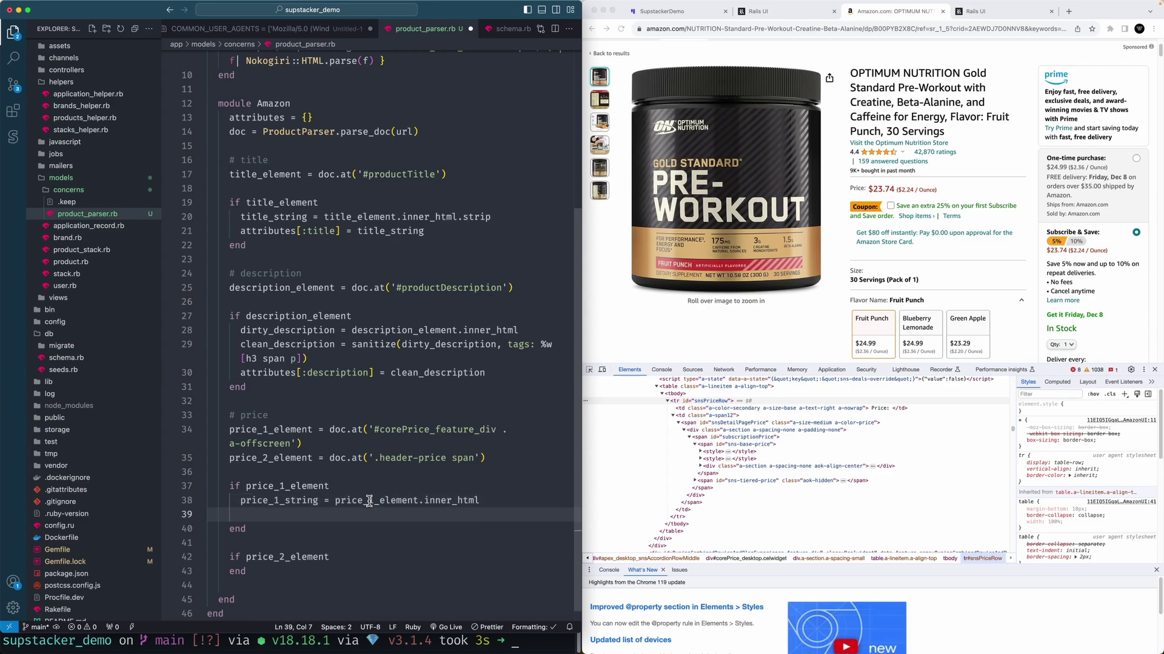
type("price_1_decimal = ")
type("price_1_stri")
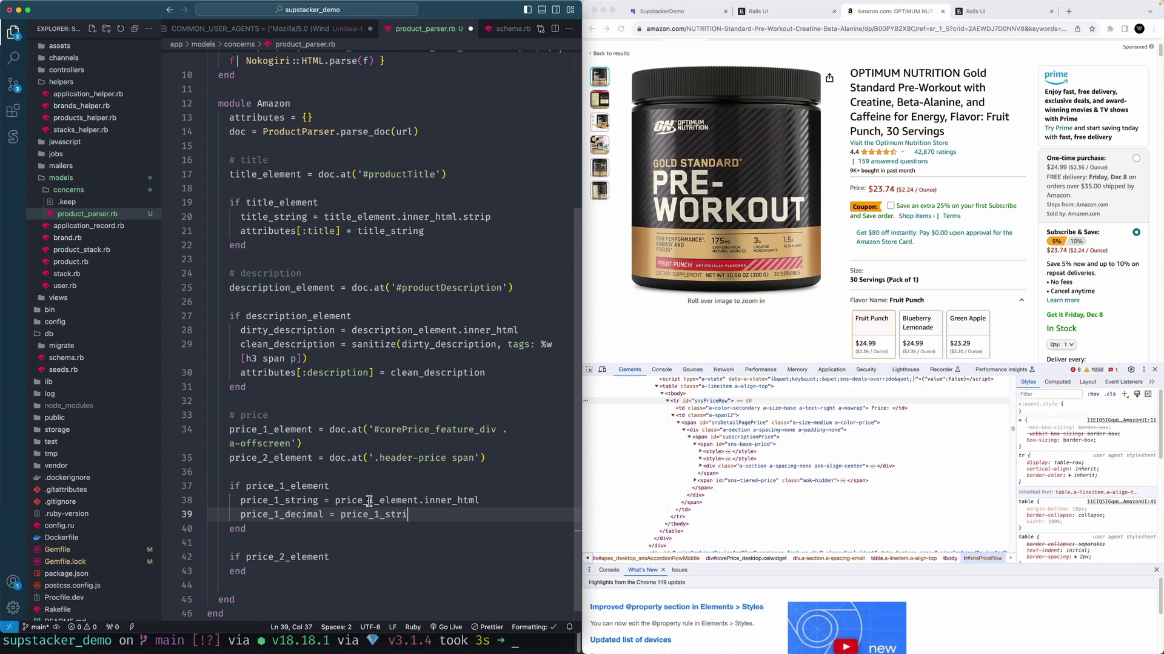
type("ng.")
type("gsub(")
type("/")
type("[]/")
key("Left")
type("^")
type("0-9")
type(".")
key("Right")
key("Right")
type(", '")
mouse_move(769, 223)
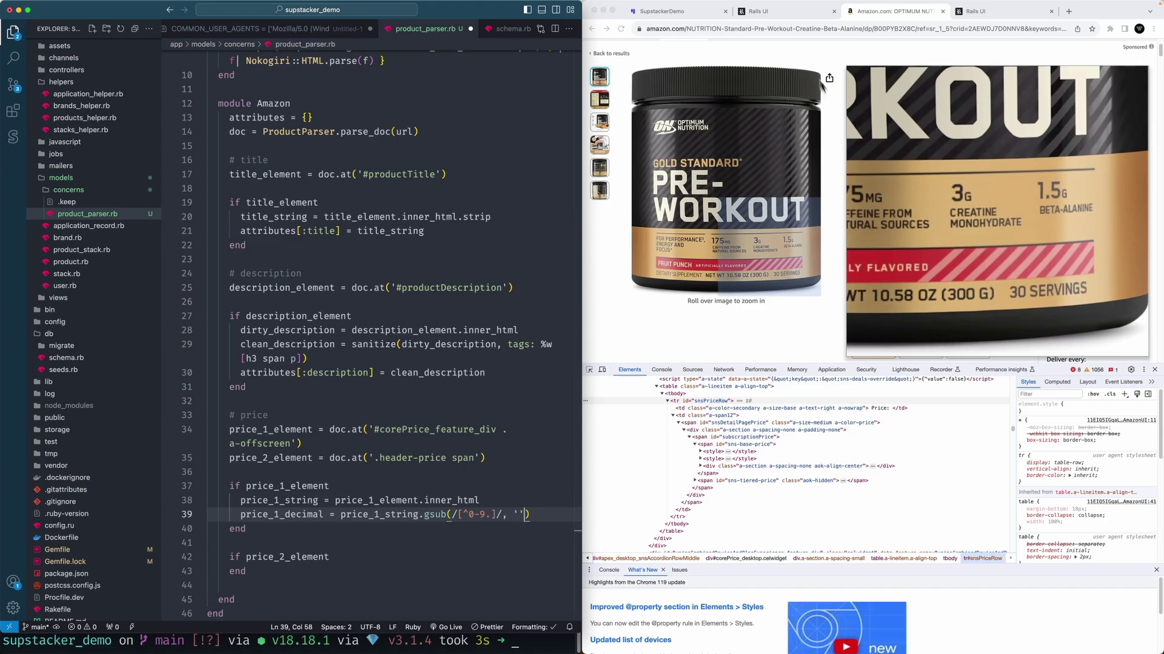
left_click(871, 196)
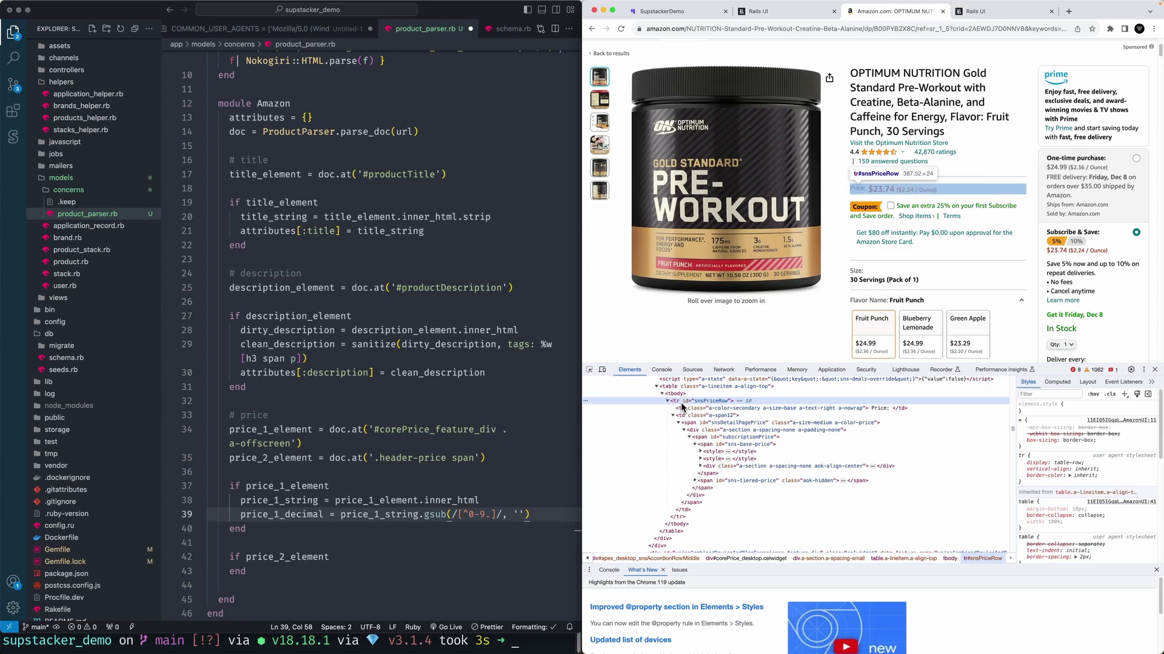
left_click(518, 515)
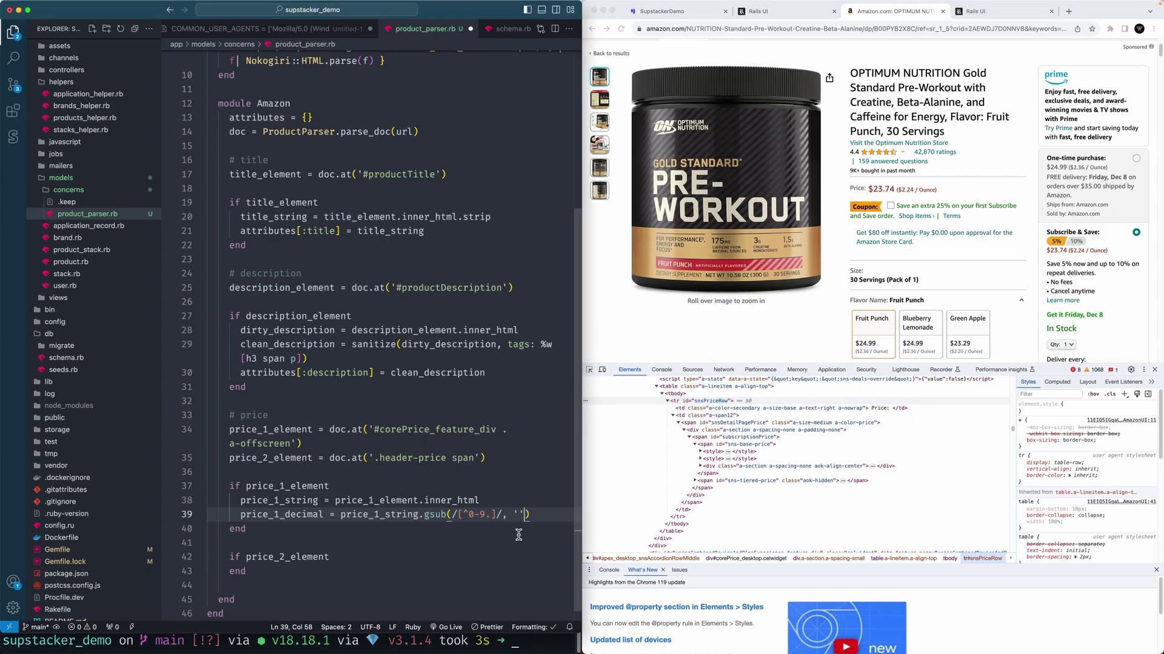
type(").to")
type("_d")
key("Return")
type("attributes")
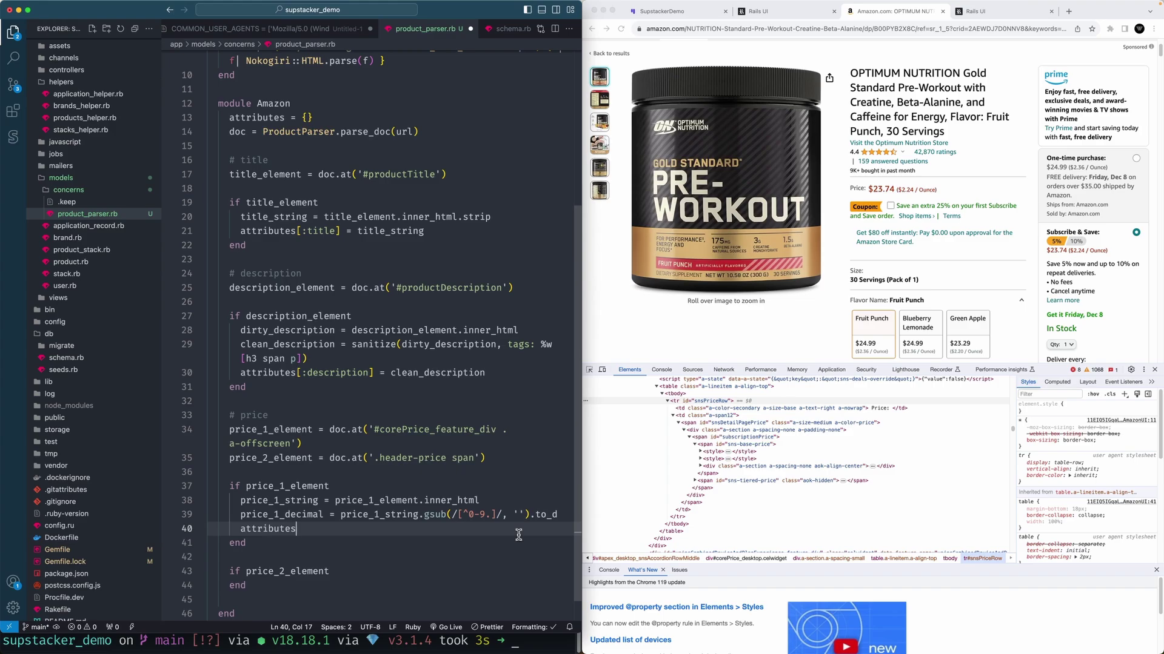
type("[:price] = price")
type("_1_decimal")
scroll(518, 535, "down", 1)
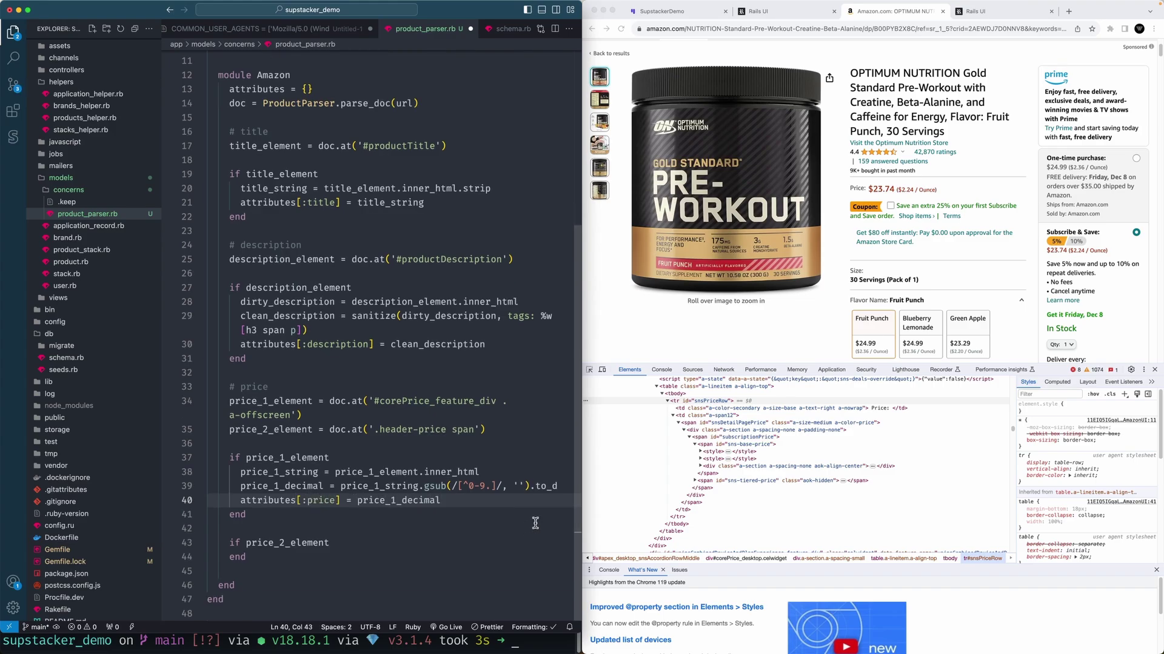
left_click_drag(442, 500, 258, 472)
Step: Copy the three price lines into the price_2_element block and rename them to price_2
key("ctrl+c")
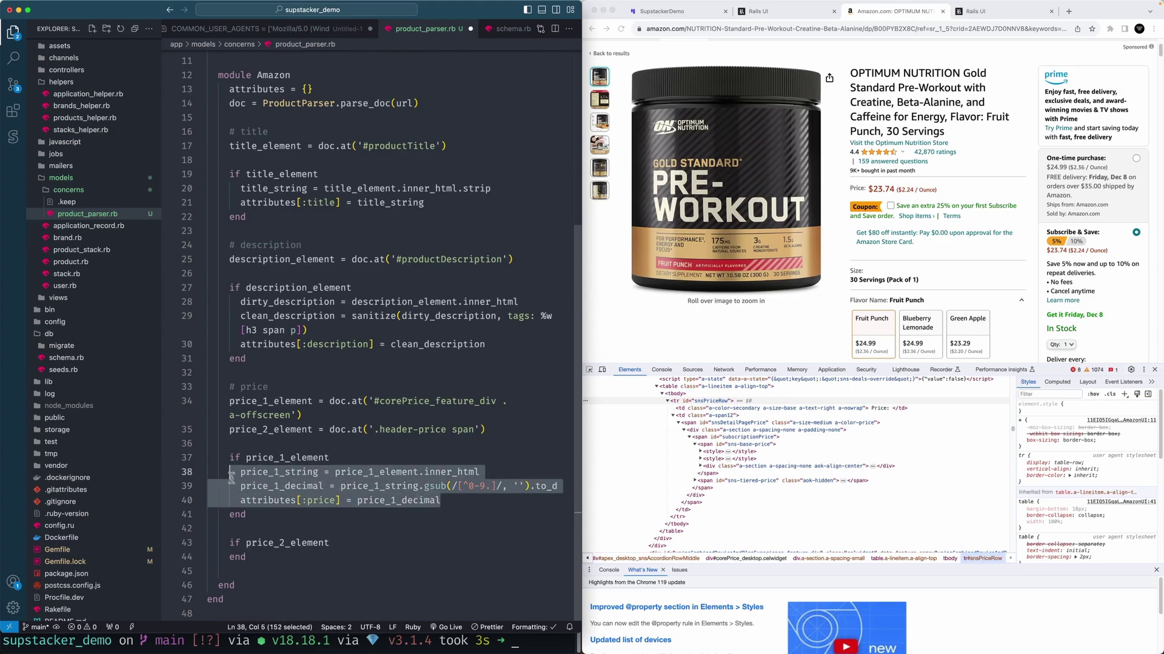
left_click(345, 548)
key("Return")
key("ctrl+v")
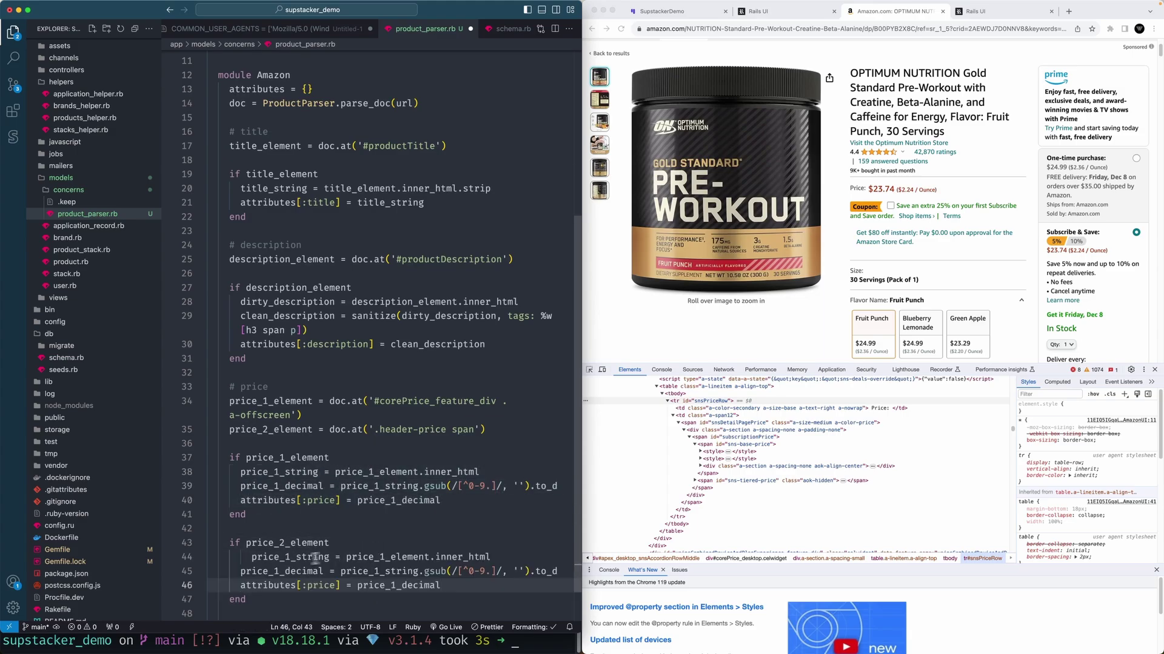
left_click(252, 556)
key("BackSpace")
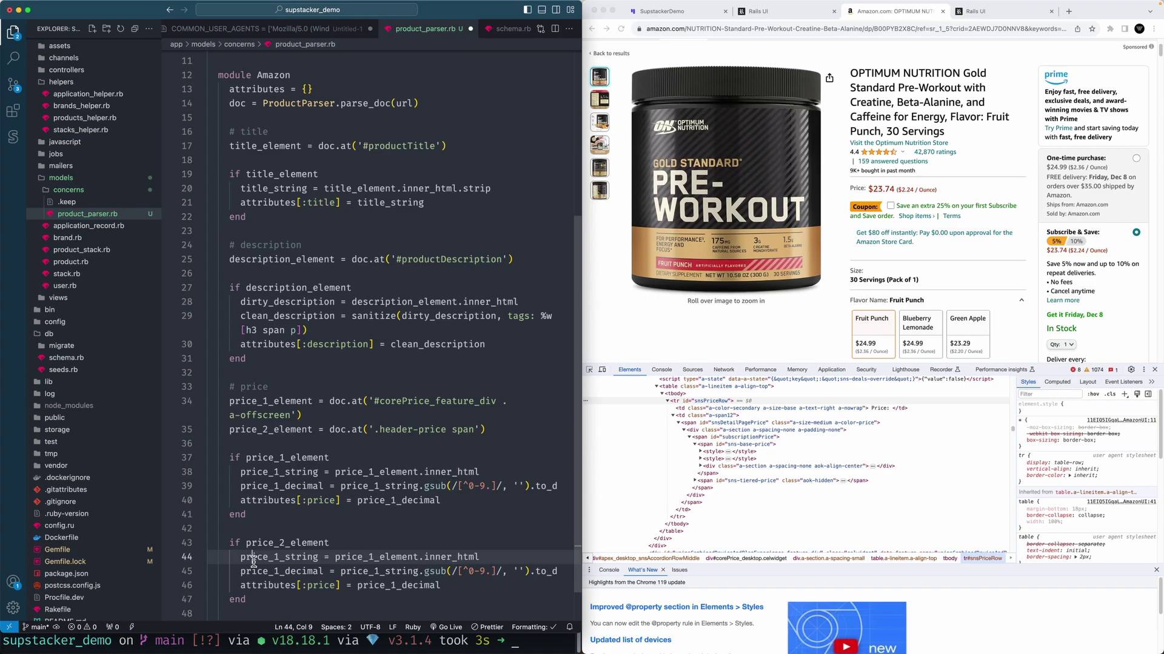
key("Right")
key("Right")
key("BackSpace")
type("2")
key("Down")
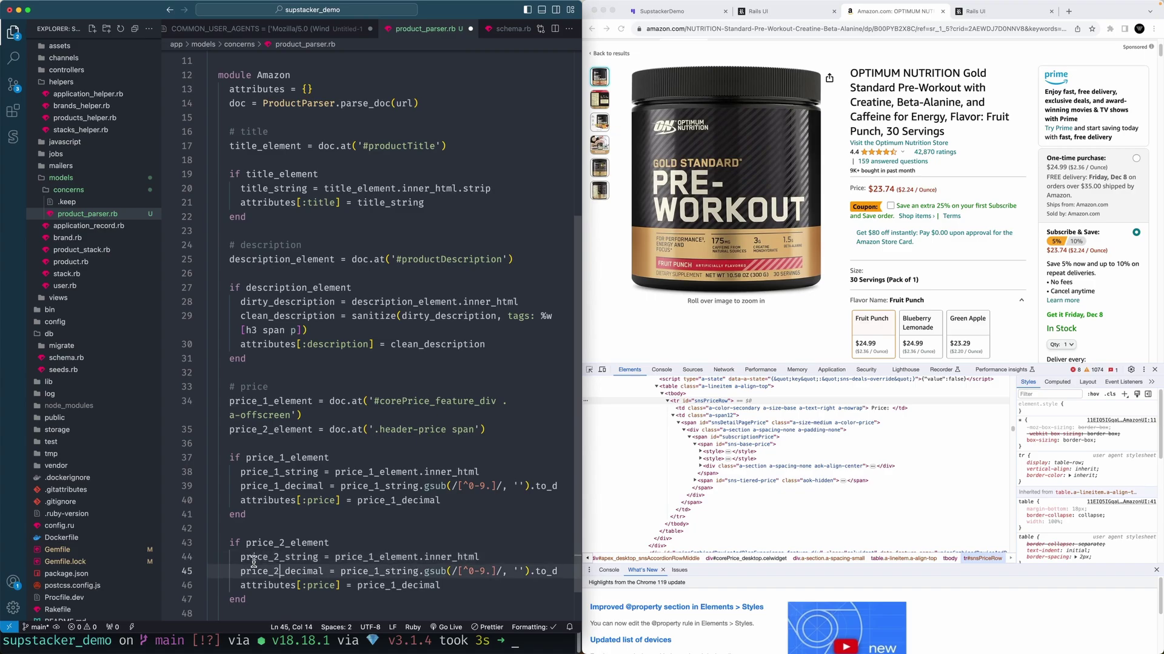
key("Right")
key("Right")
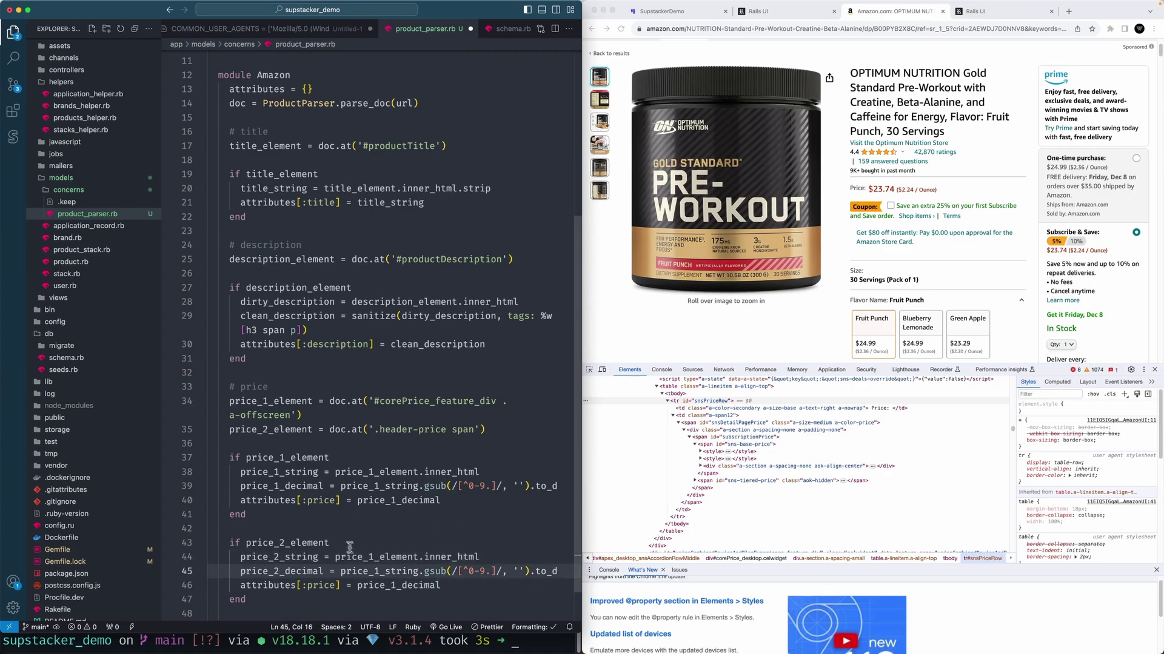
left_click(372, 557)
key("BackSpace")
type("2")
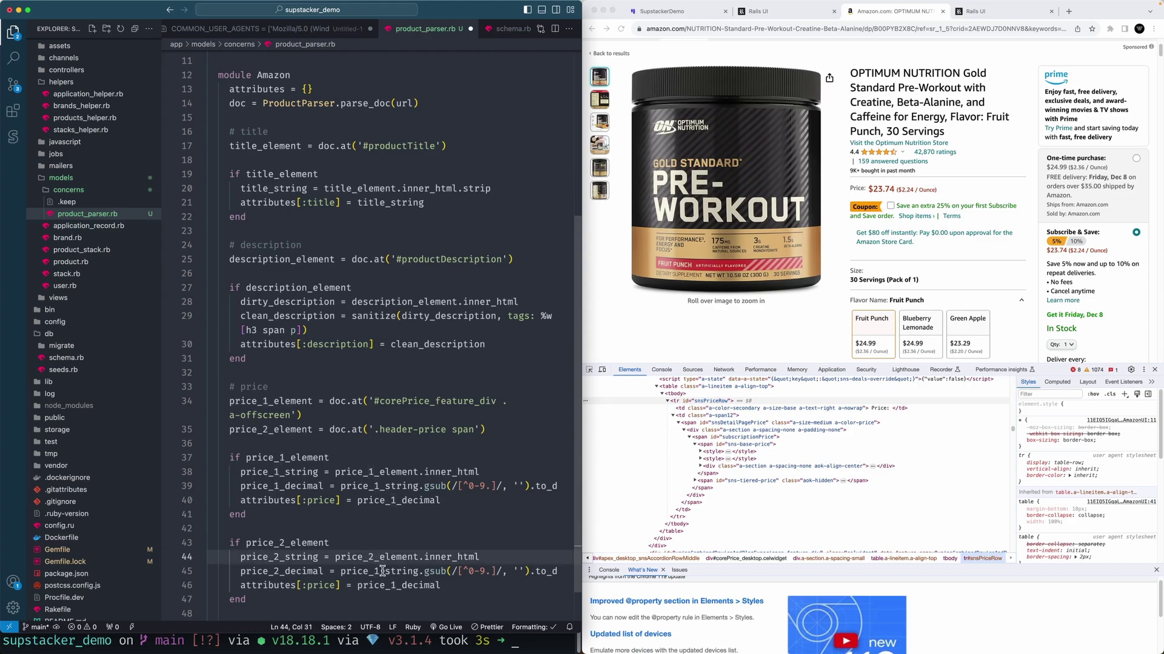
left_click(383, 571)
key("BackSpace")
type("2")
scroll(297, 473, "down", 3)
Step: Join the price blocks into if/elsif/else with attributes[:price] = nil, then add a # brand comment
left_click(298, 473)
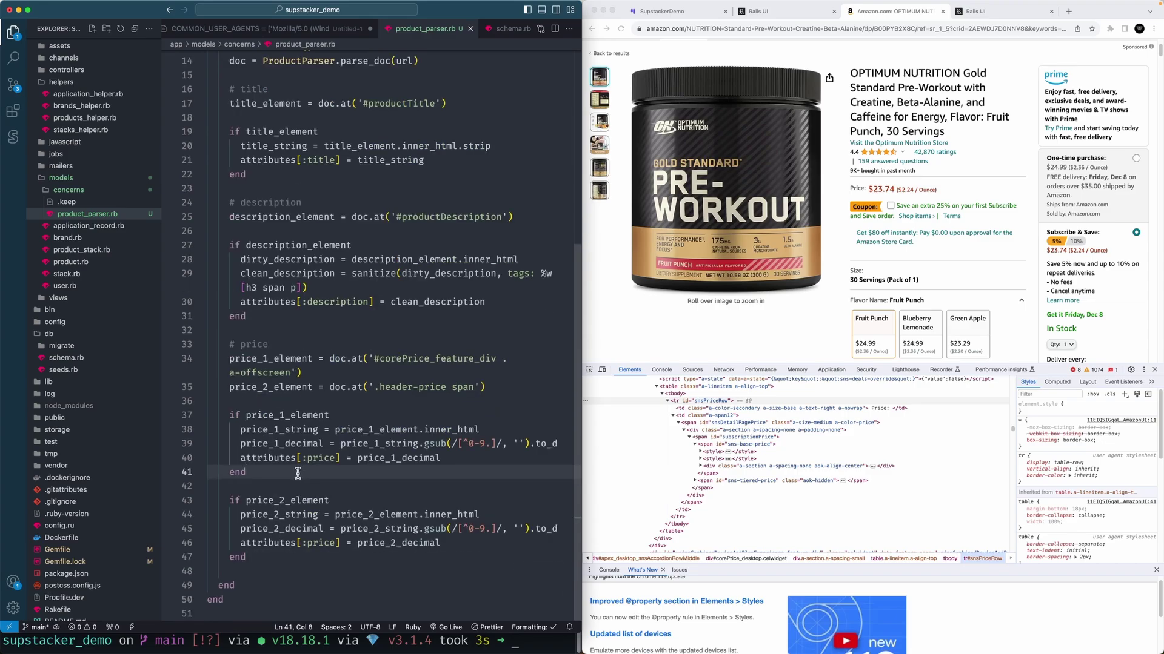
key("BackSpace")
key("BackSpace")
key("BackSpace")
key("shift+Down")
key("shift+Down")
type("els")
key("Down")
key("Down")
key("Down")
key("BackSpace")
key("BackSpace")
type("el")
key("BackSpace")
key("BackSpace")
type("lse")
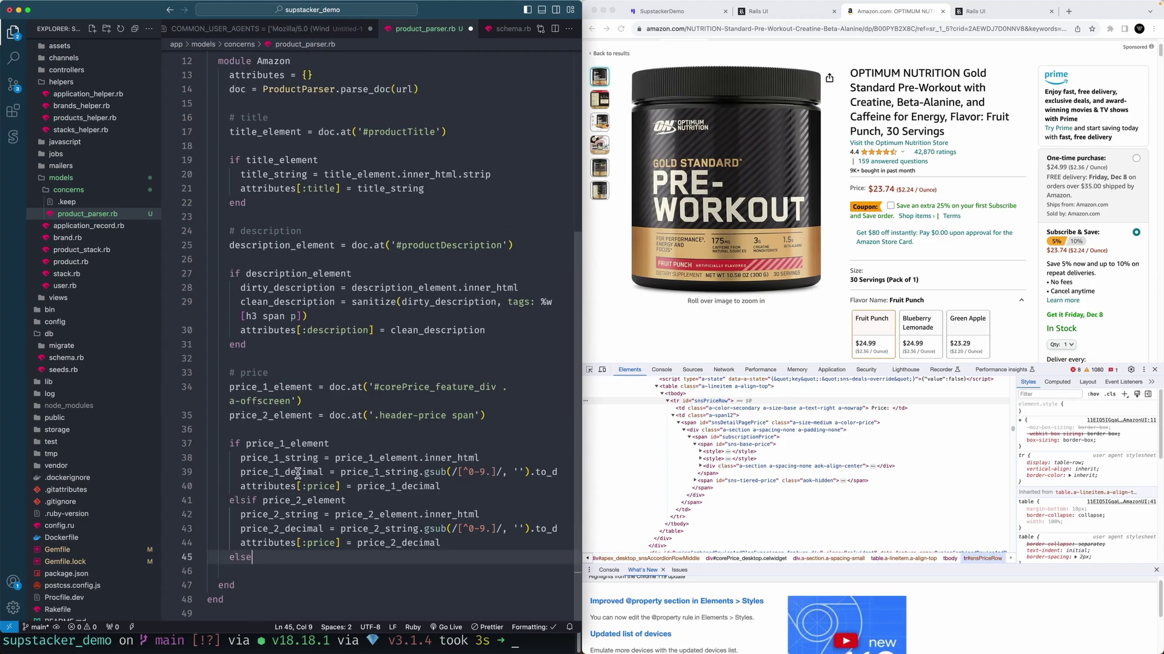
key("Return")
type("att")
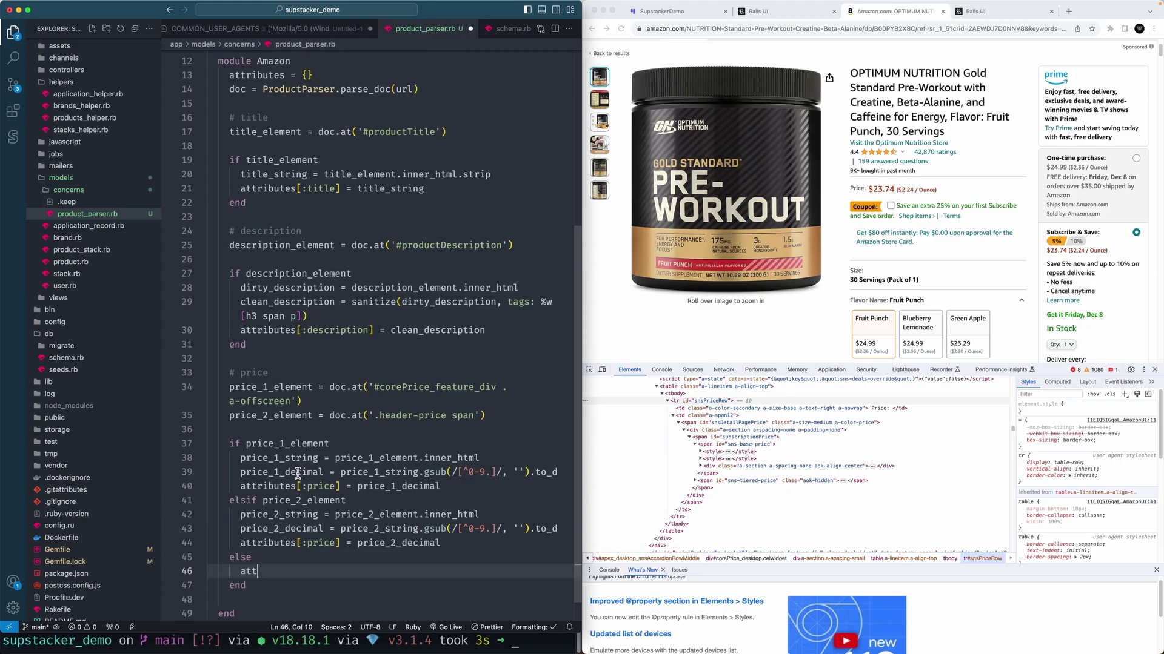
type("ributes[:price] = nil")
key("Return")
key("Return")
type("# brand")
key("Return")
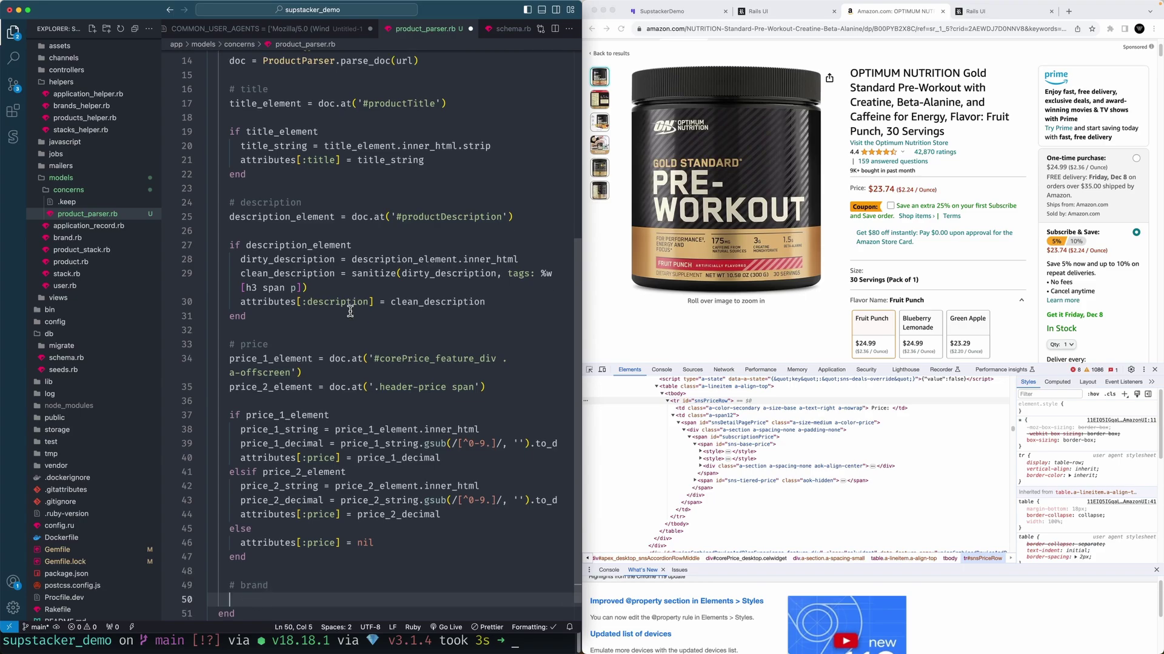
type("and_el")
type("ement = ")
type("doc.at('")
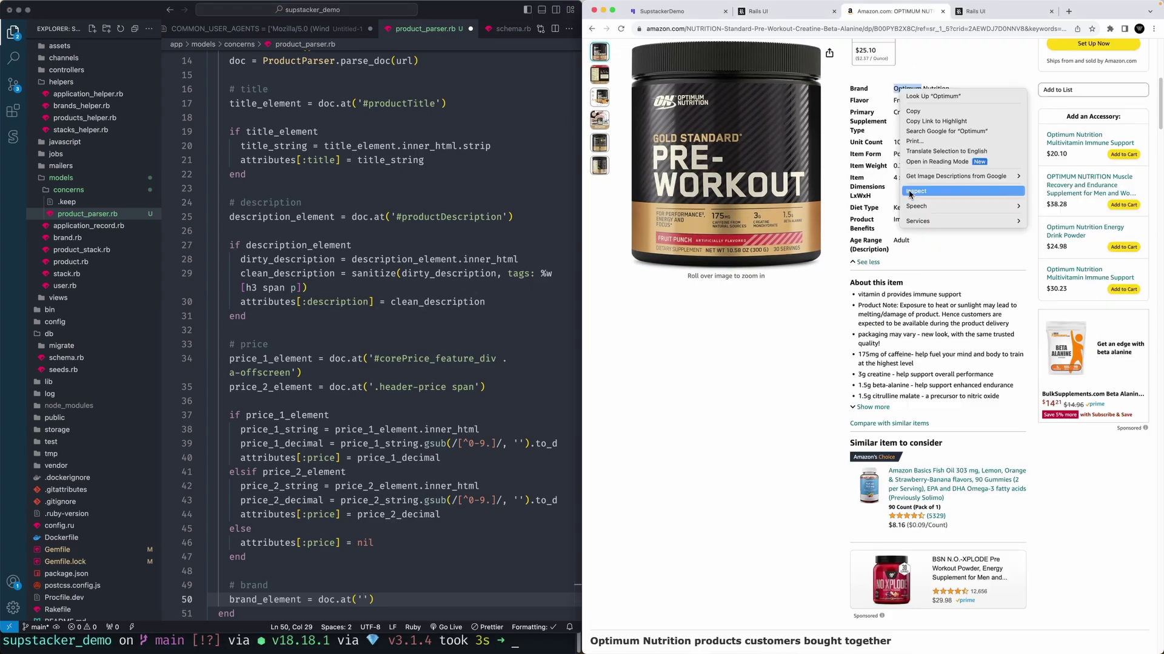
Step: Inspect the tr.po-brand row and set brand_element to doc.at('.po-brand .a-span9 span')
left_click(915, 190)
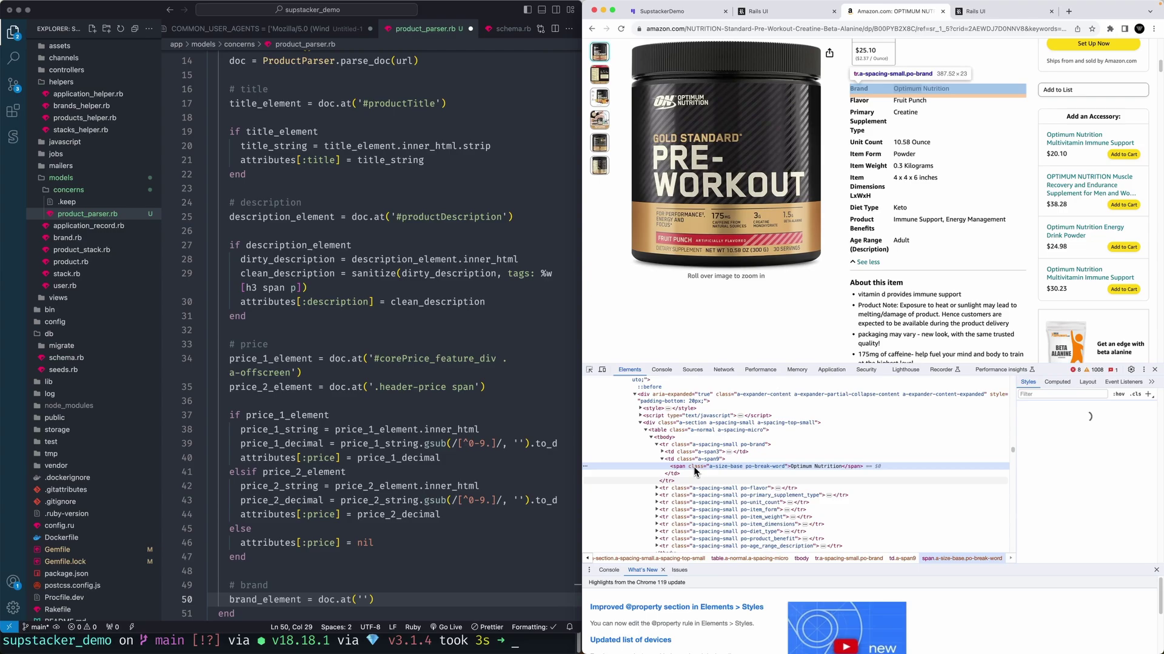
left_click(754, 446)
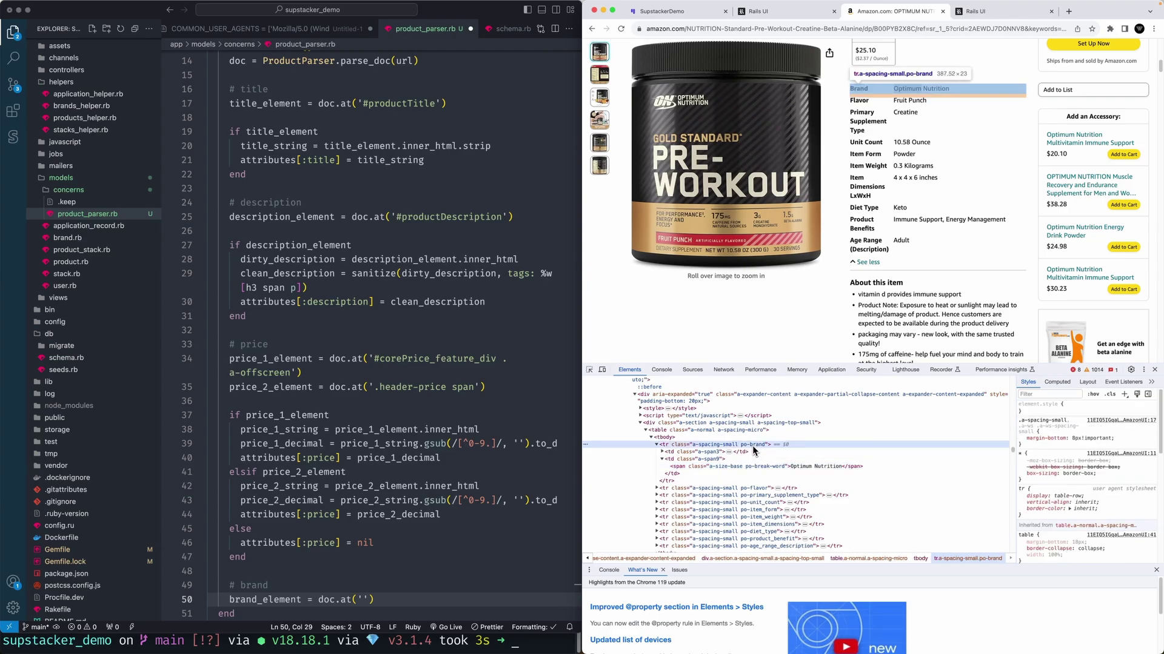
left_click(300, 515)
scroll(360, 545, "down", 1)
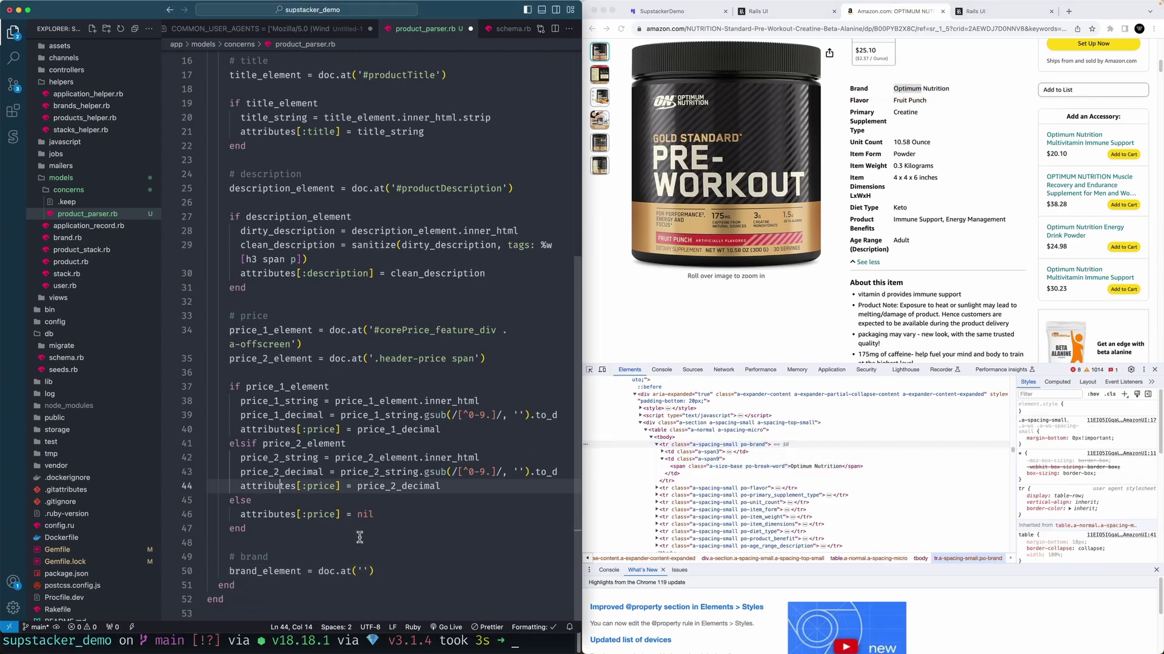
left_click(365, 571)
type(".po-brand")
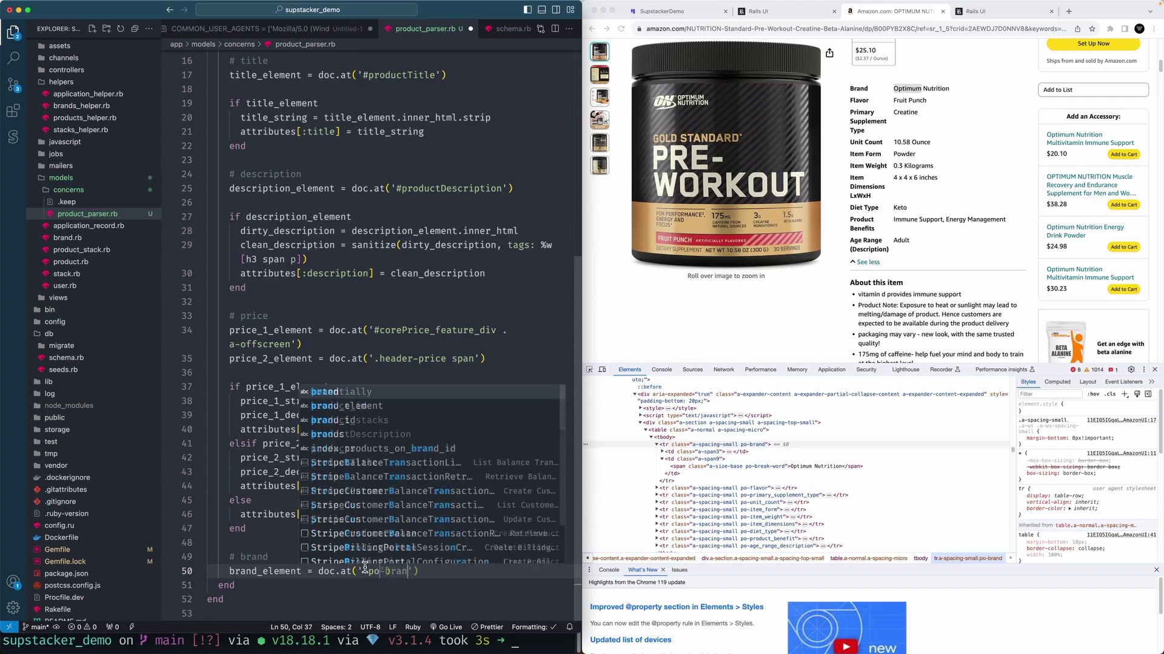
type(" .a-")
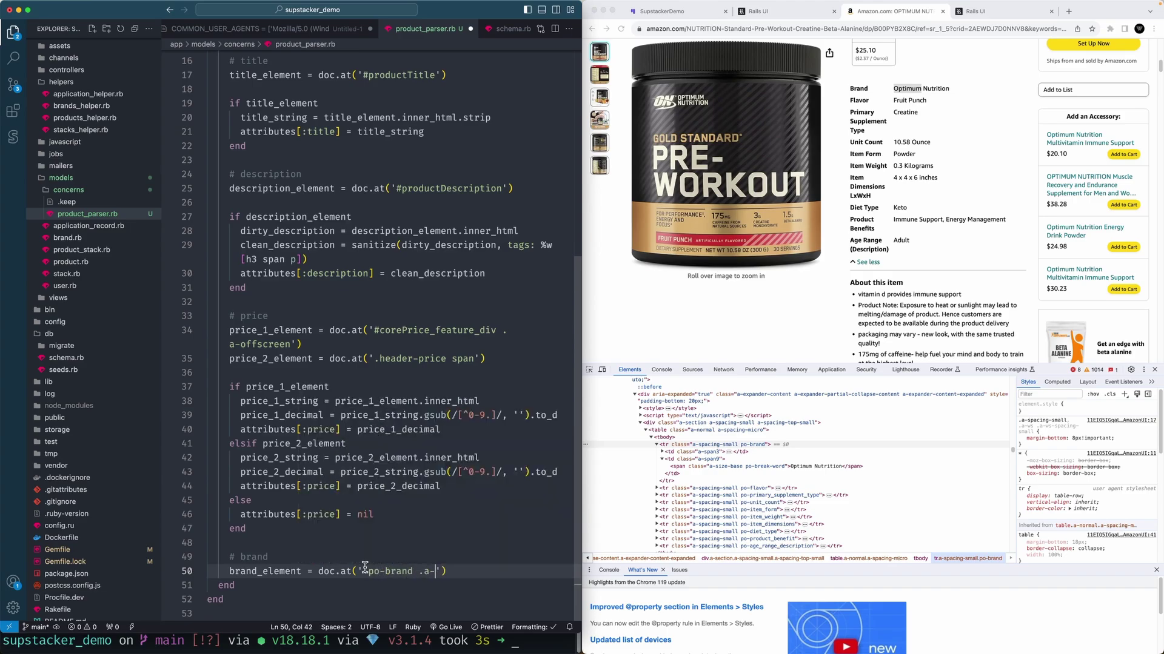
type("span9 span")
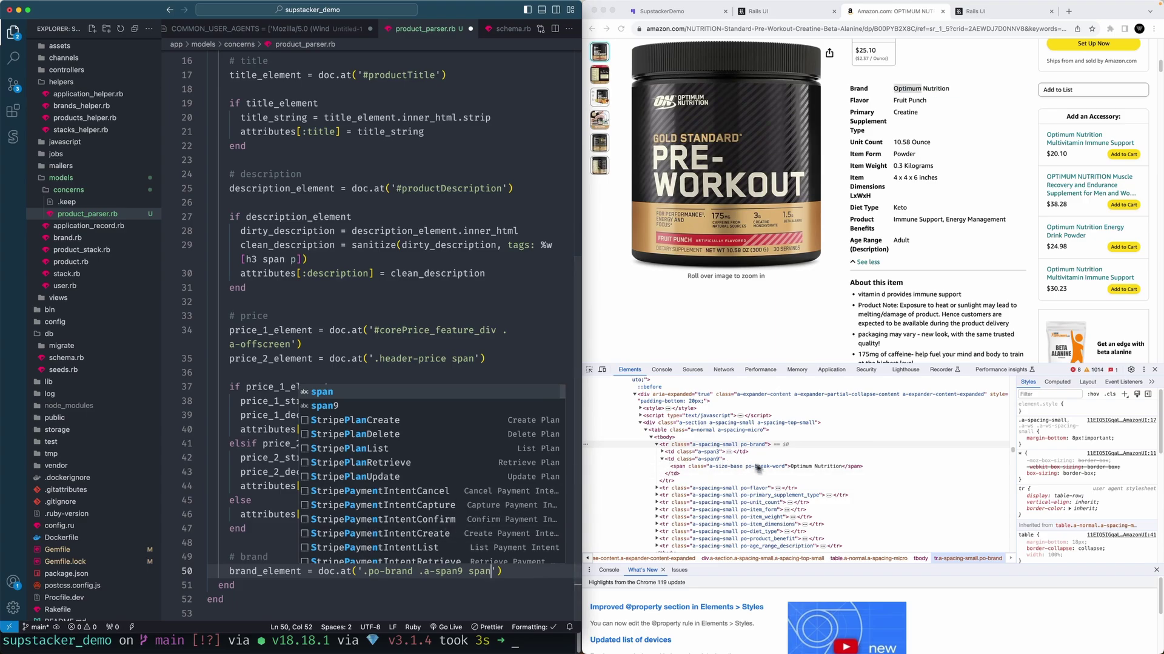
left_click(800, 462)
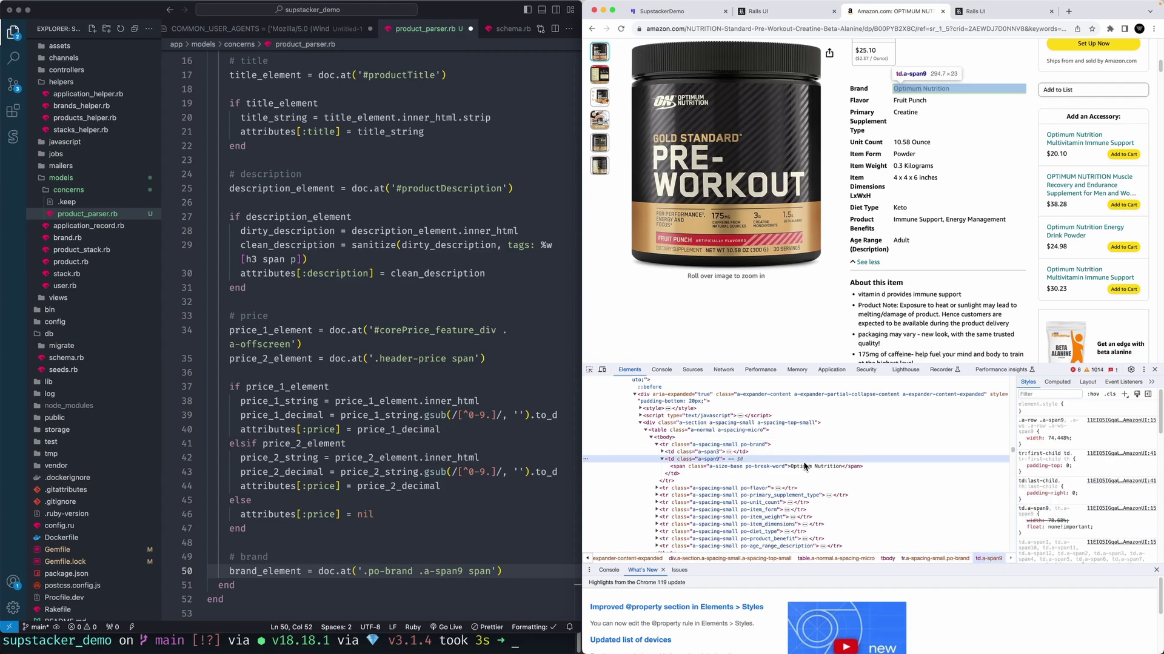
Step: Open an if brand_element block that strips inner_html into brand_name
left_click(507, 571)
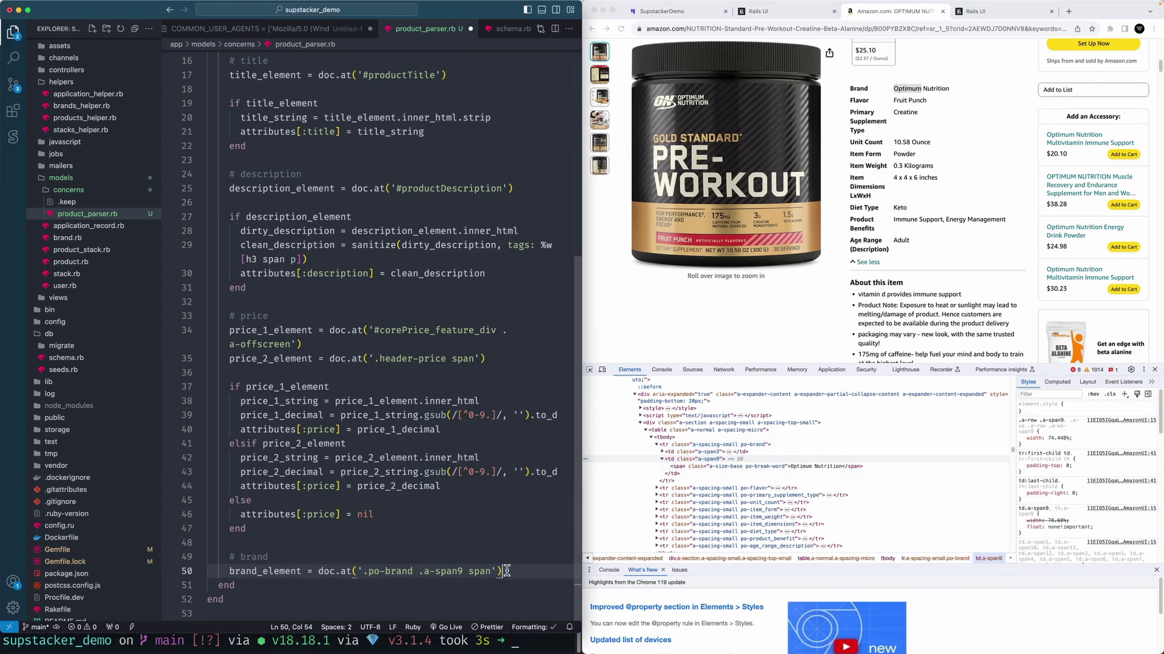
key("Return")
type("if brand_element")
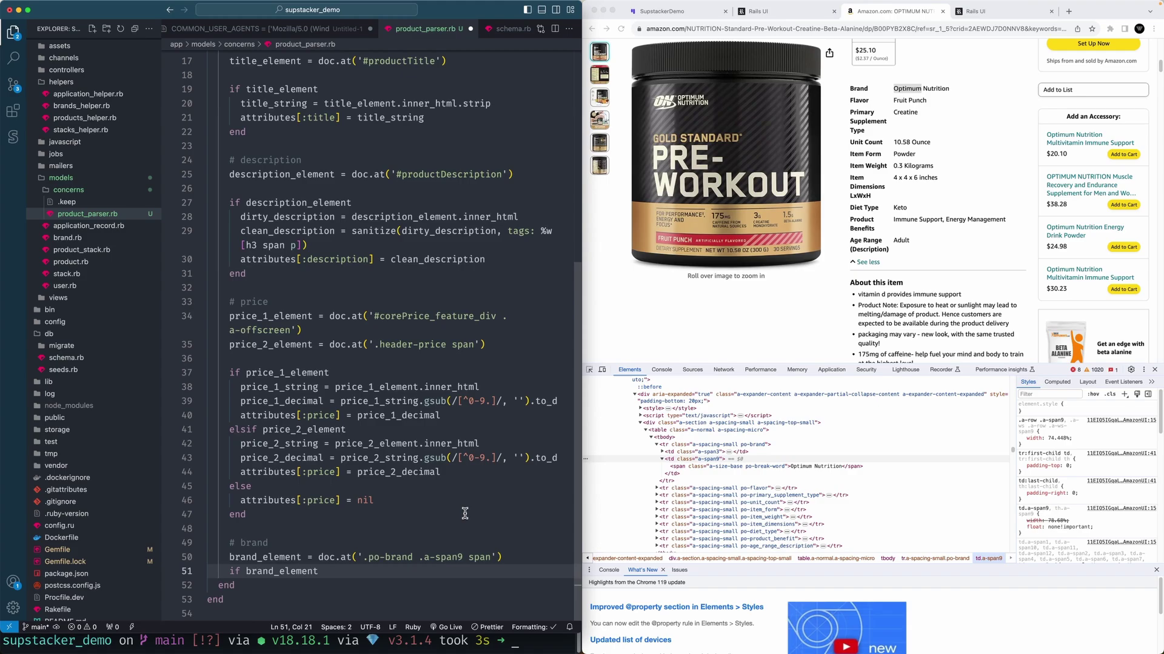
key("Return")
type("b")
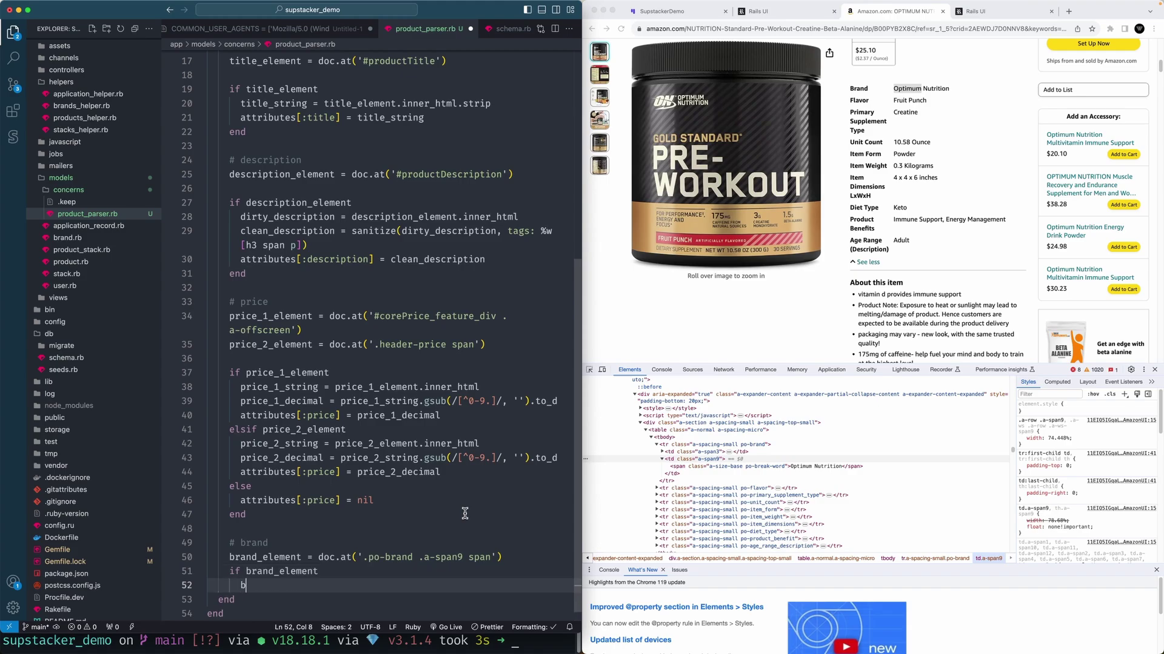
type("rand_string = ")
type("brand_")
type("element.s")
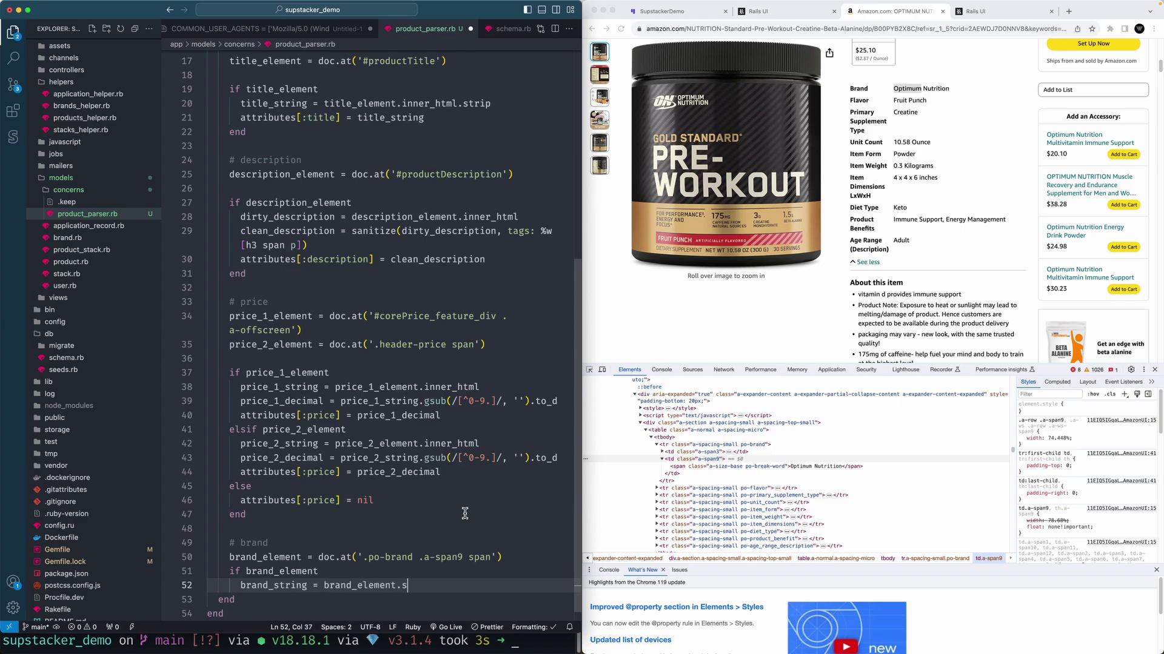
key("BackSpace")
type("inner_ht")
type("ml")
key("Return")
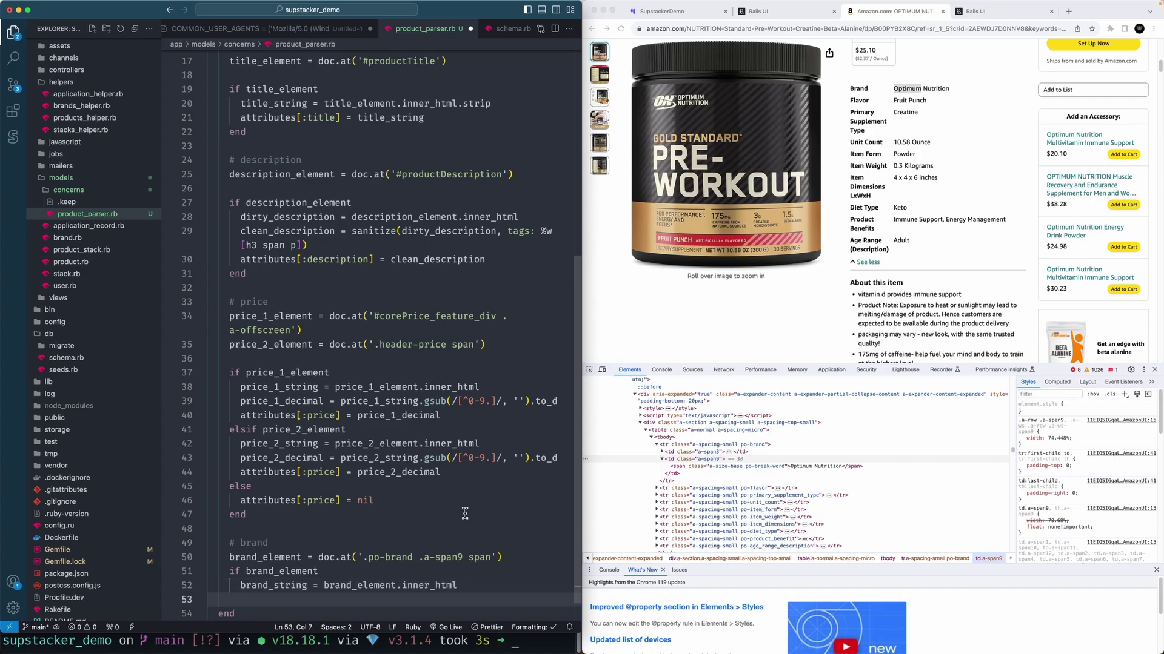
type("rand_n")
type("ame = brand_str")
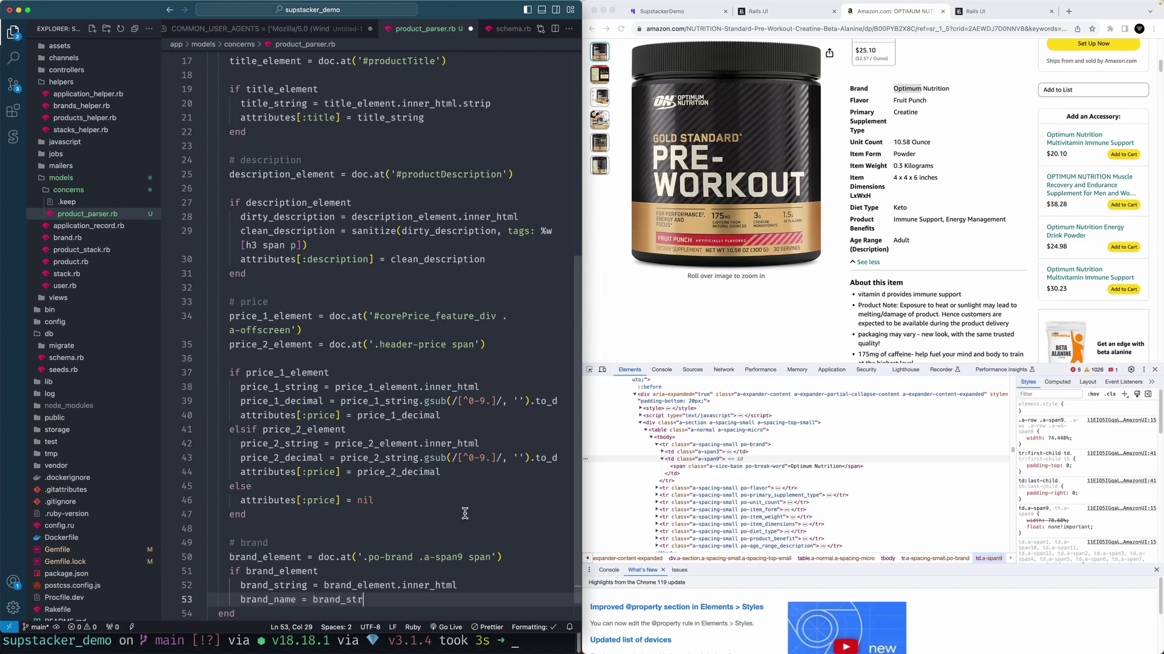
type("ing.")
type("strip")
key("Return")
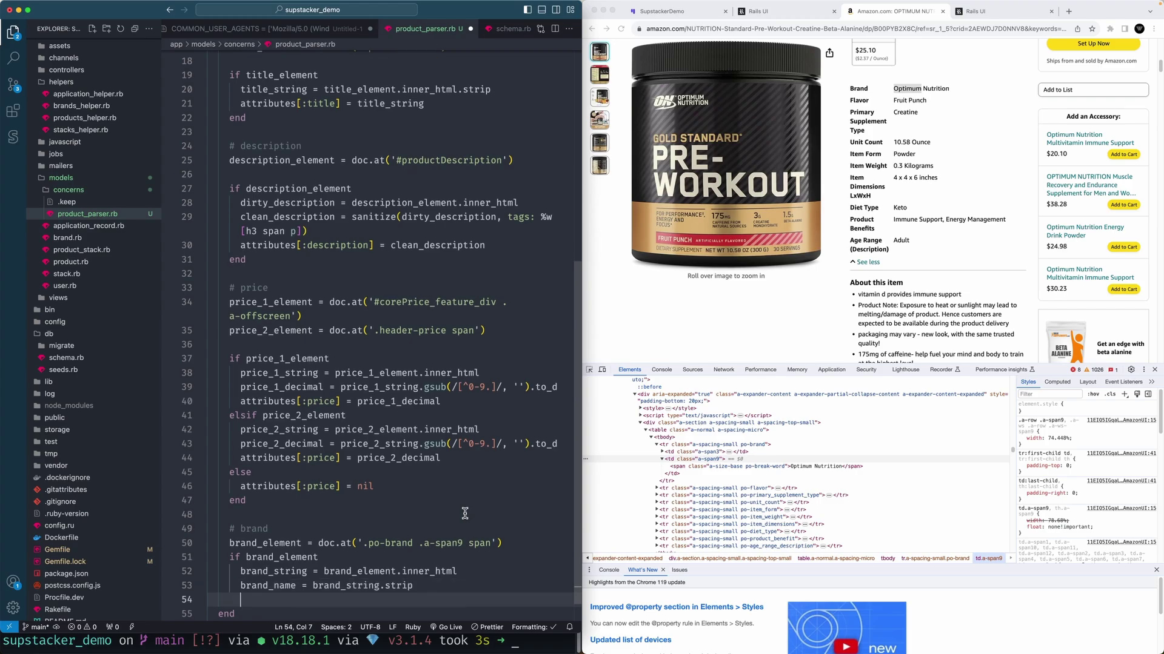
type("bran")
type("d = ")
type("Brand.")
type("find_")
type("or_create_by!(")
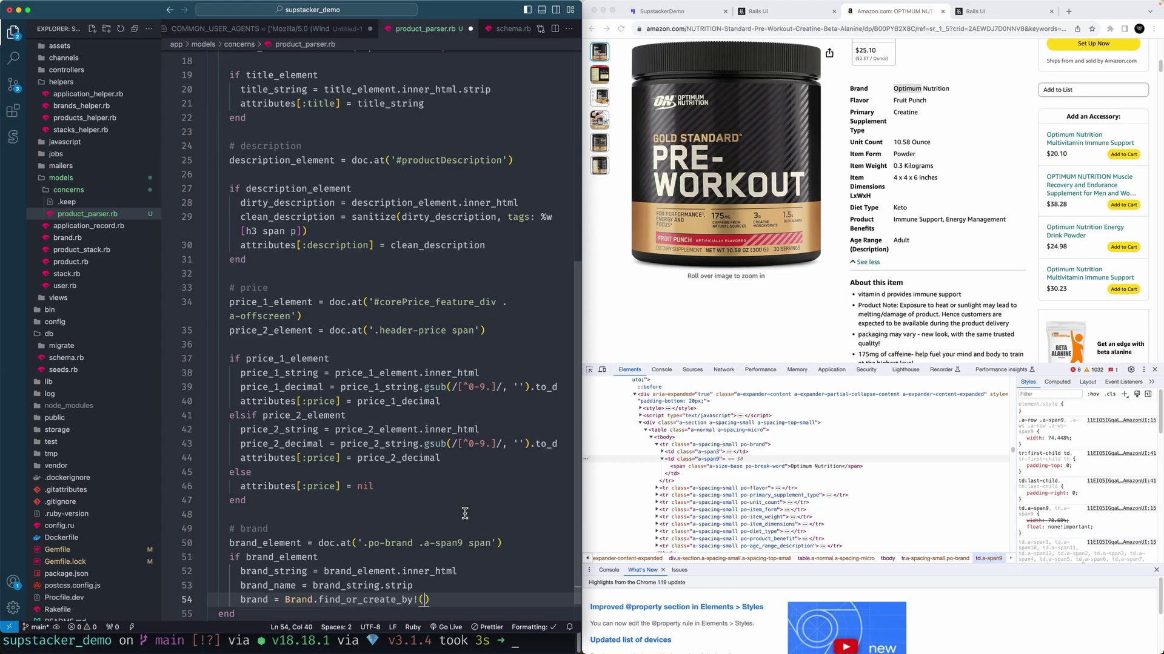
type("nam")
type("e:")
scroll(464, 490, "down", 1)
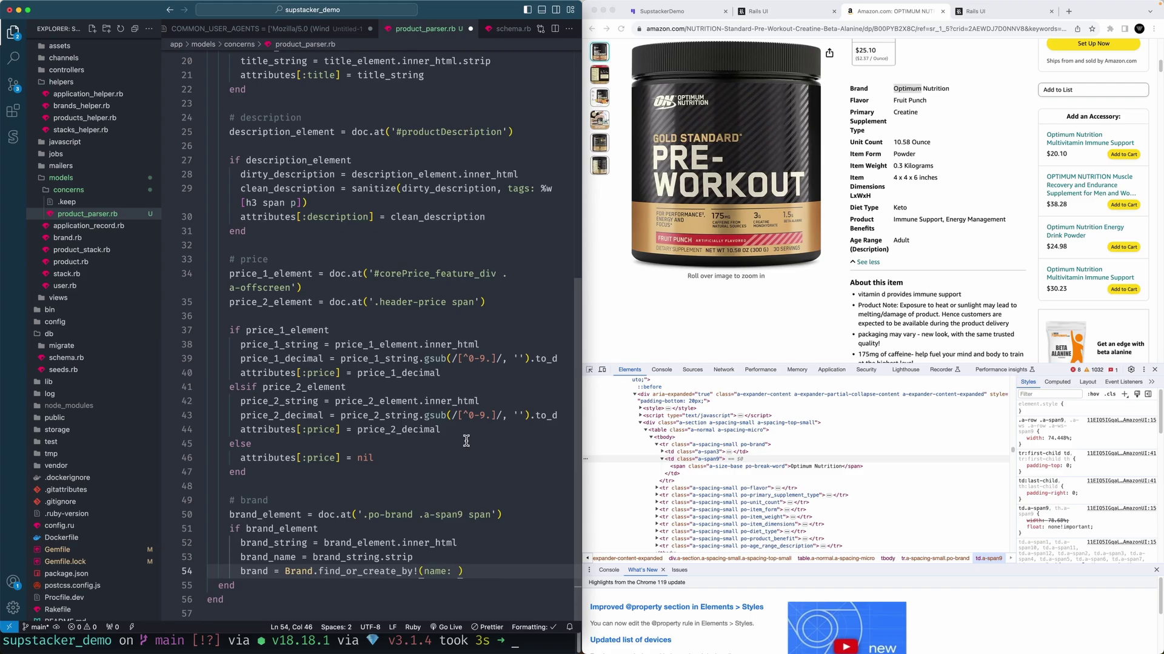
type("brand_na")
type("me")
Step: Find or create the Brand by brand_name, store it in attributes[:brand], and close the block
key("super+Return")
type("attri")
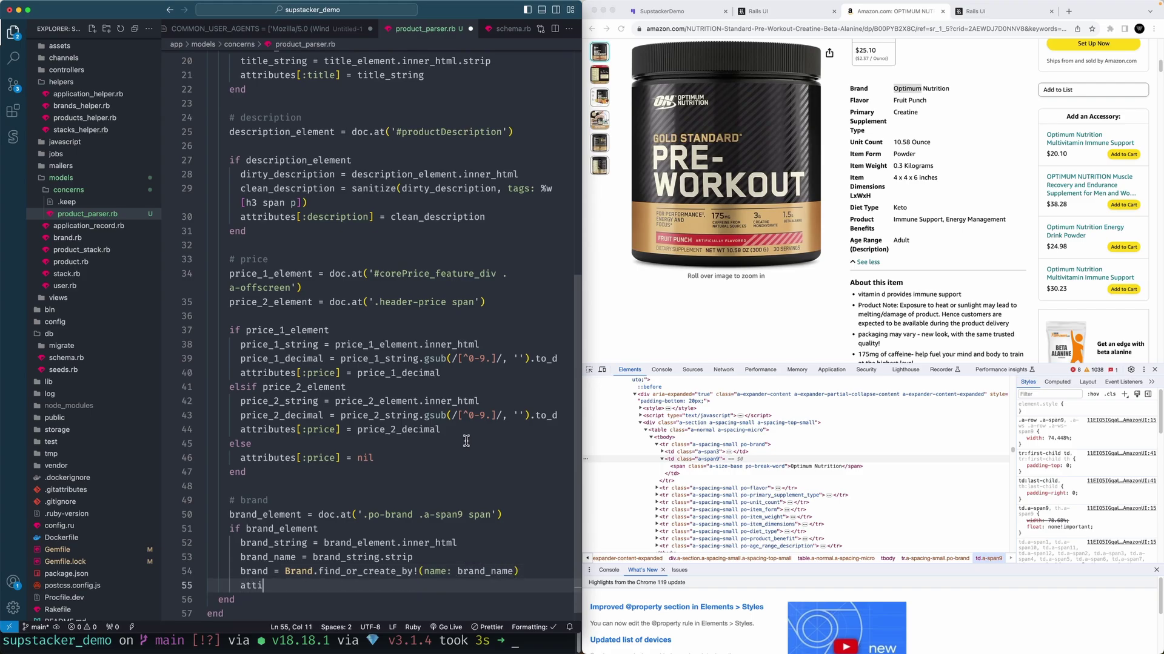
type("butes[:brand] = brand")
key("Return")
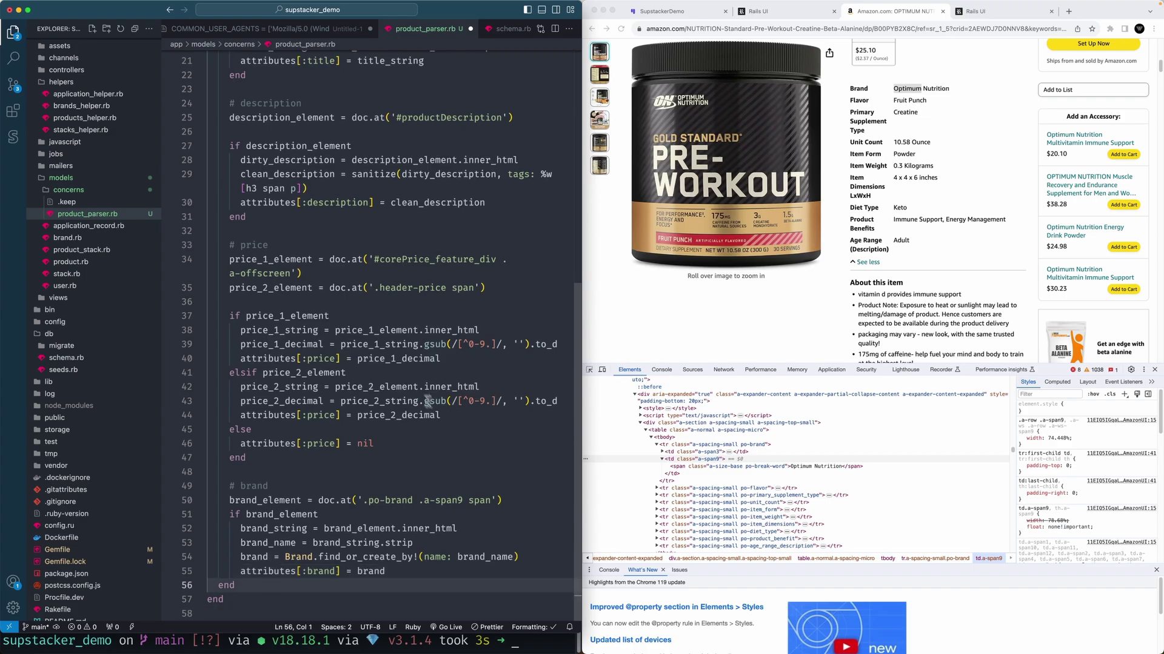
left_click(413, 566)
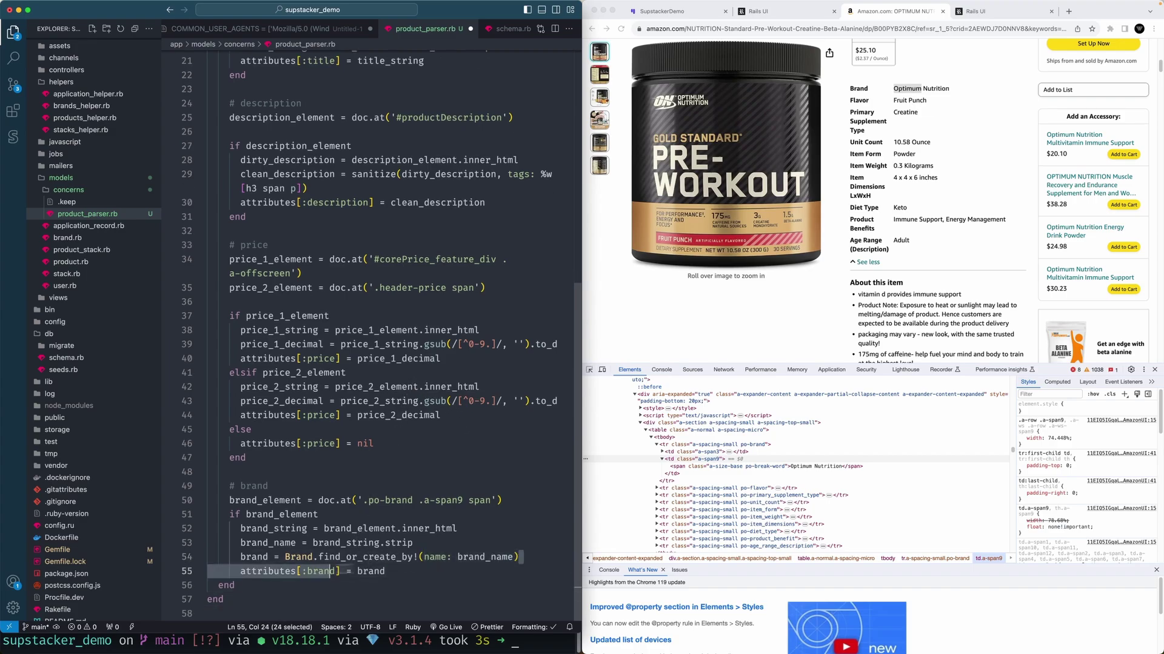
left_click_drag(522, 556, 274, 557)
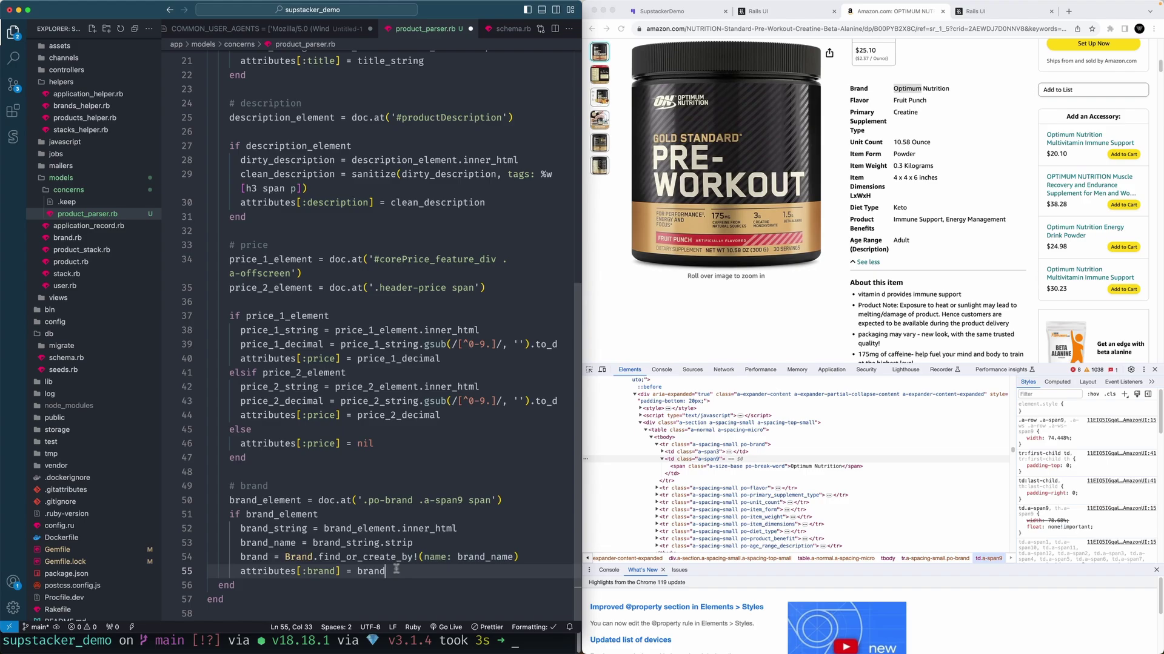
left_click_drag(388, 571, 221, 562)
left_click(285, 558)
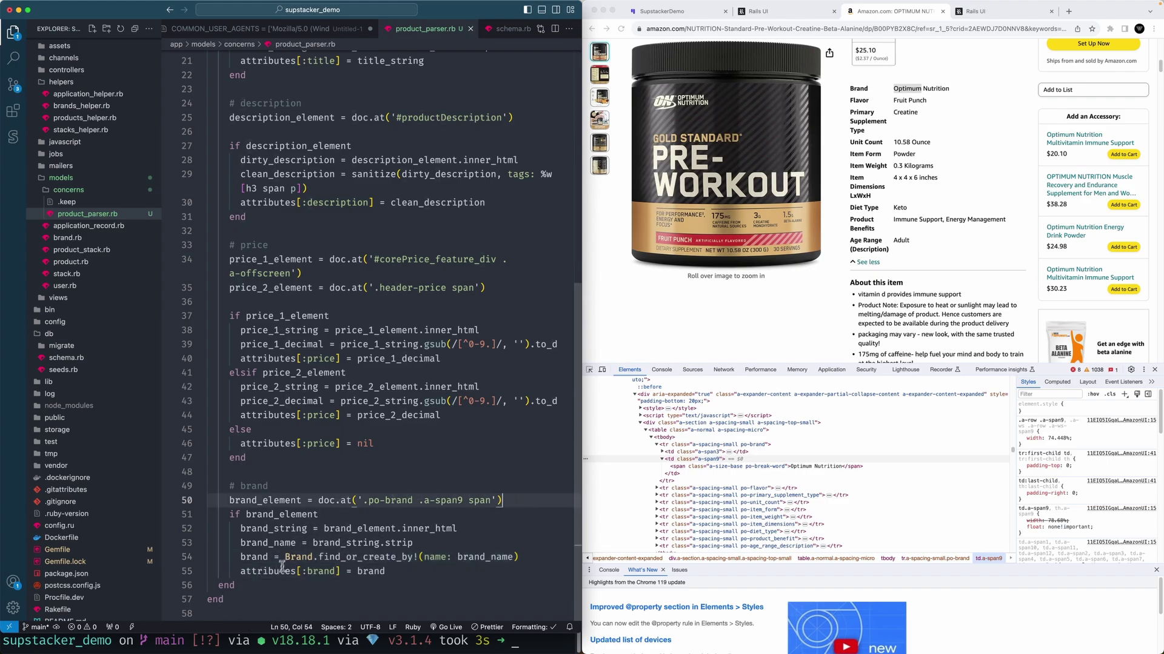
left_click(274, 586)
key("Up")
key("End")
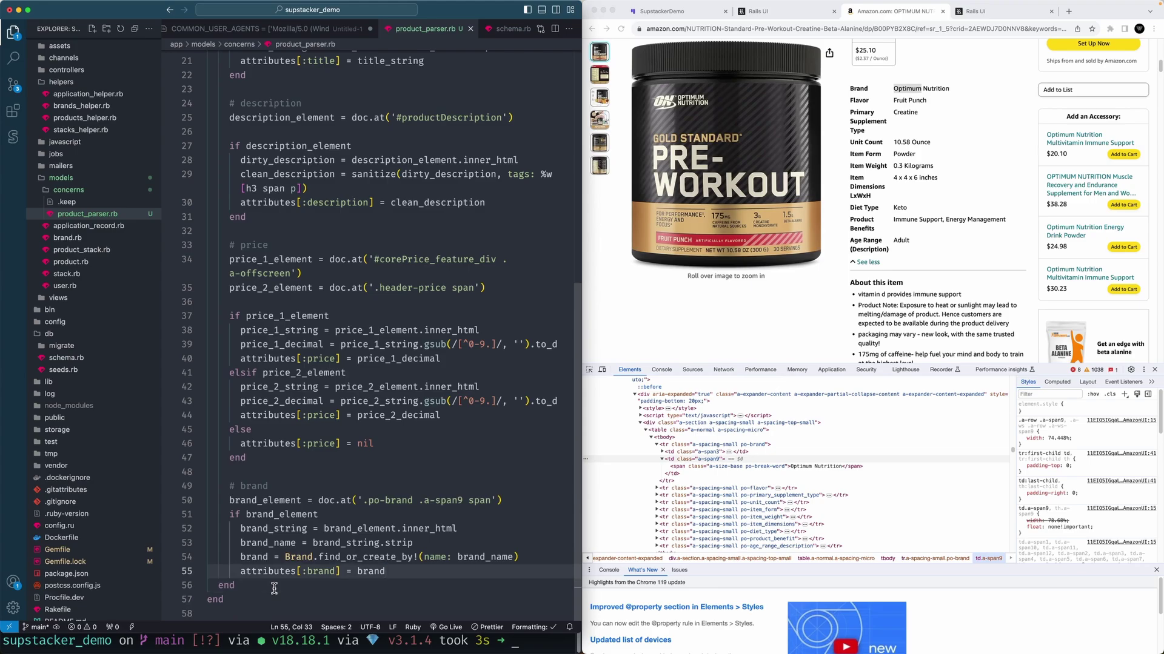
key("Return")
type("end")
Step: Add a # thumbnail comment with thumbail_element = doc.at('#landingImage') below the brand block
key("Return")
key("Return")
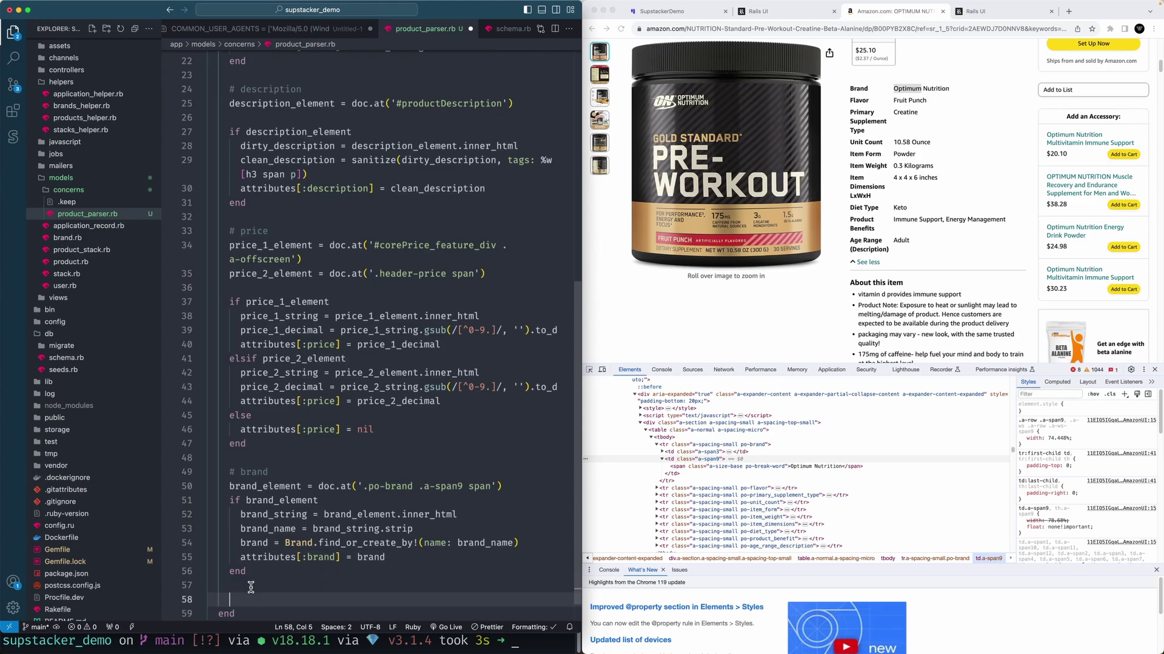
type("thumbnail")
key("Return")
type("t")
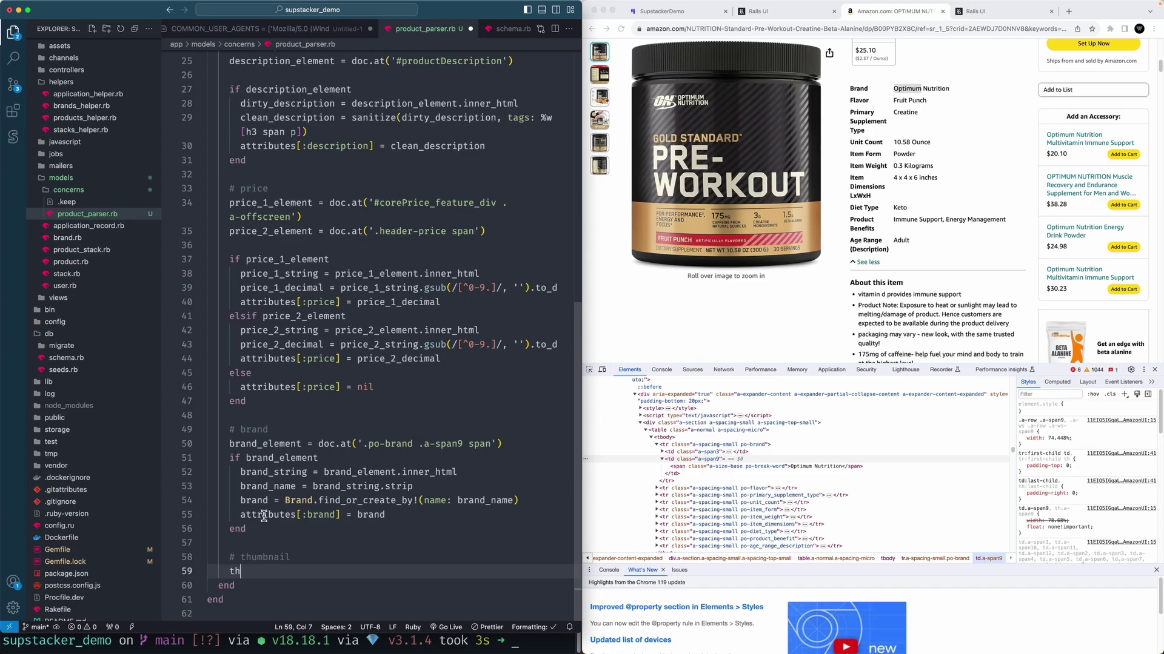
type("hum")
type("bail")
type("_ele")
type("ment = docu")
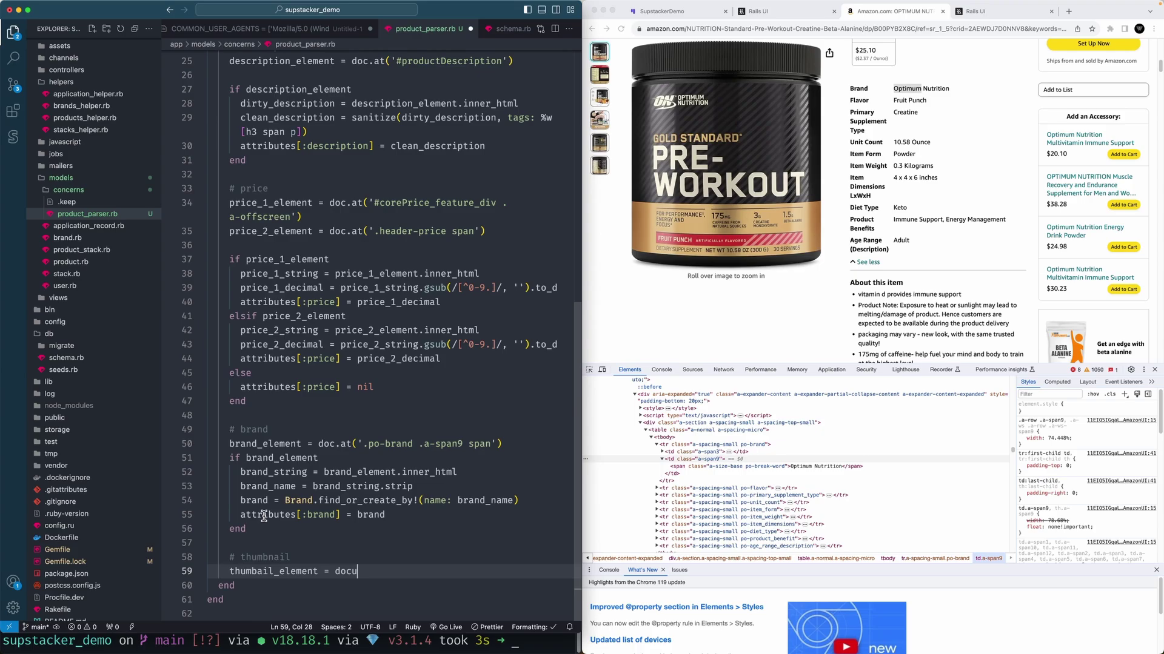
key("BackSpace")
key("BackSpace")
type(".at")
type("('#landi")
type("ngImage'")
key("Return")
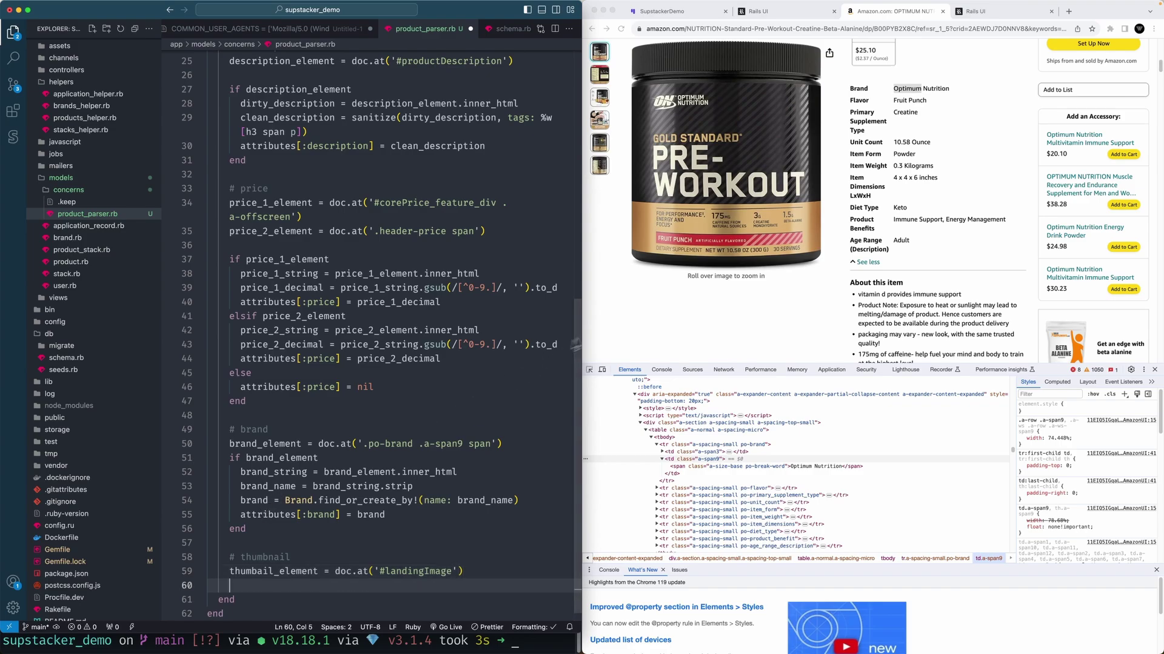
Step: Inspect the product image in Chrome DevTools to reveal its landingImage img markup
right_click(686, 239)
left_click(714, 332)
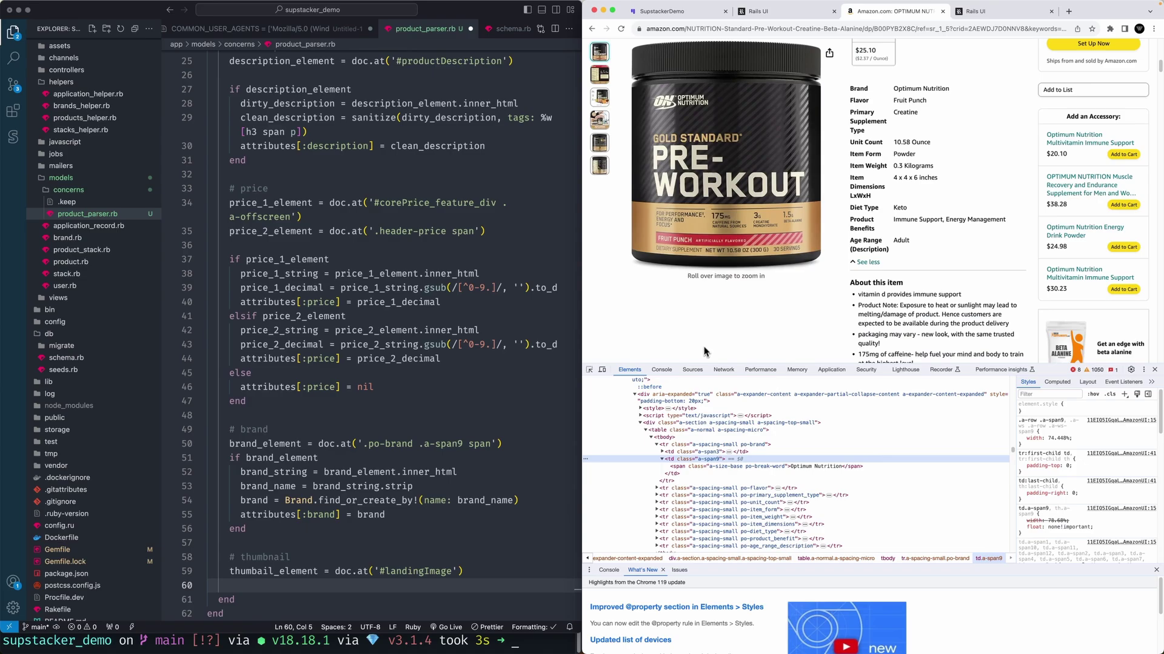
mouse_move(726, 155)
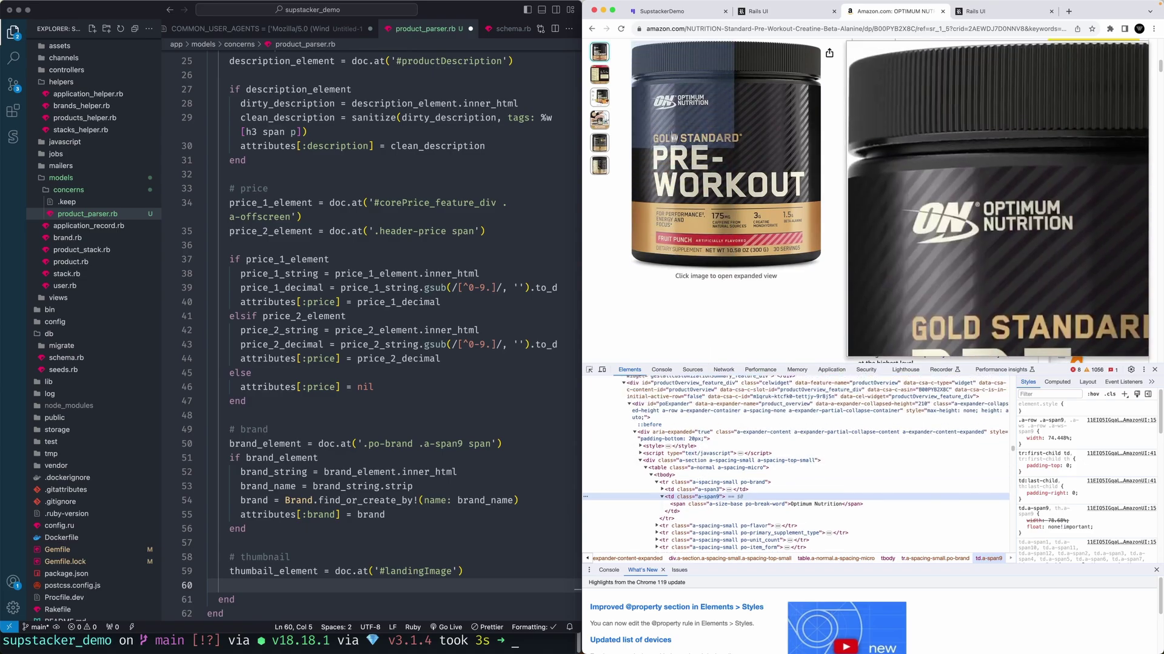
right_click(675, 82)
left_click(706, 166)
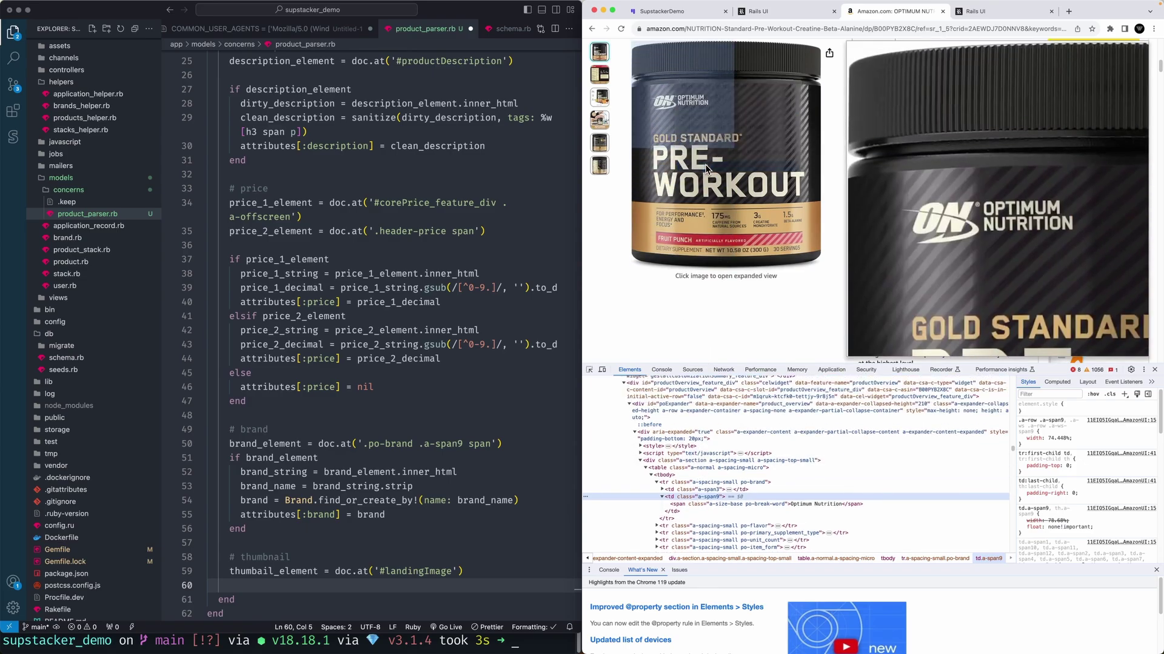
left_click(343, 527)
scroll(350, 527, "down", 1)
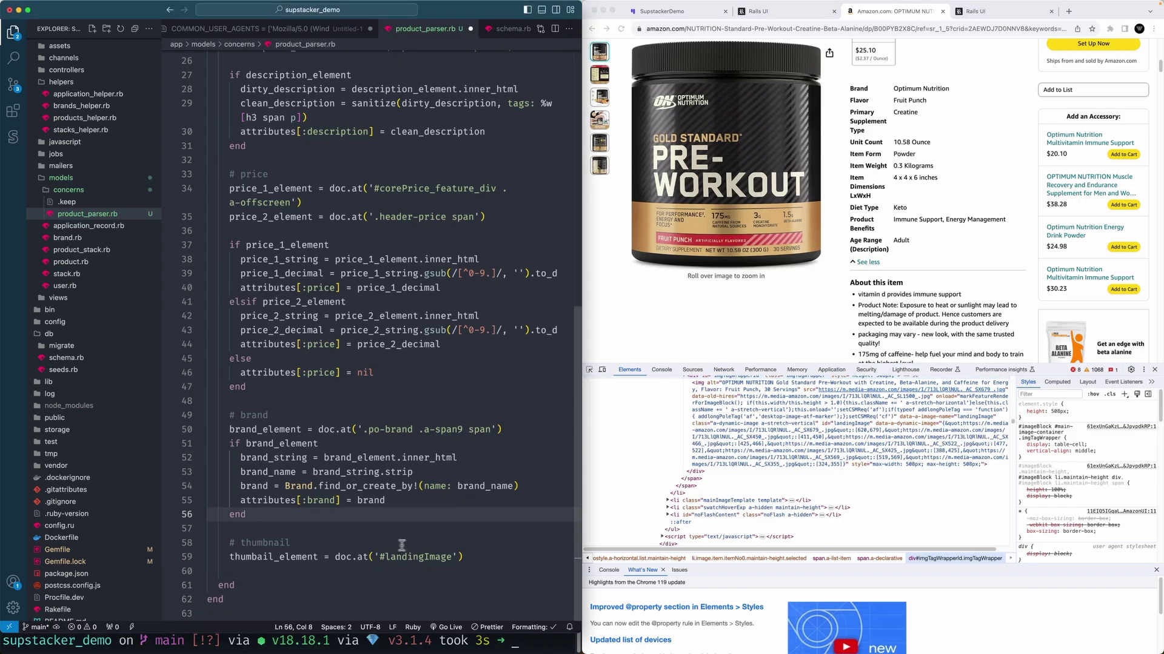
Step: Read the landingImage src into thumbnail_url, fixing the misspelled variable name
left_click(503, 554)
key("Return")
type("thumbnail_url")
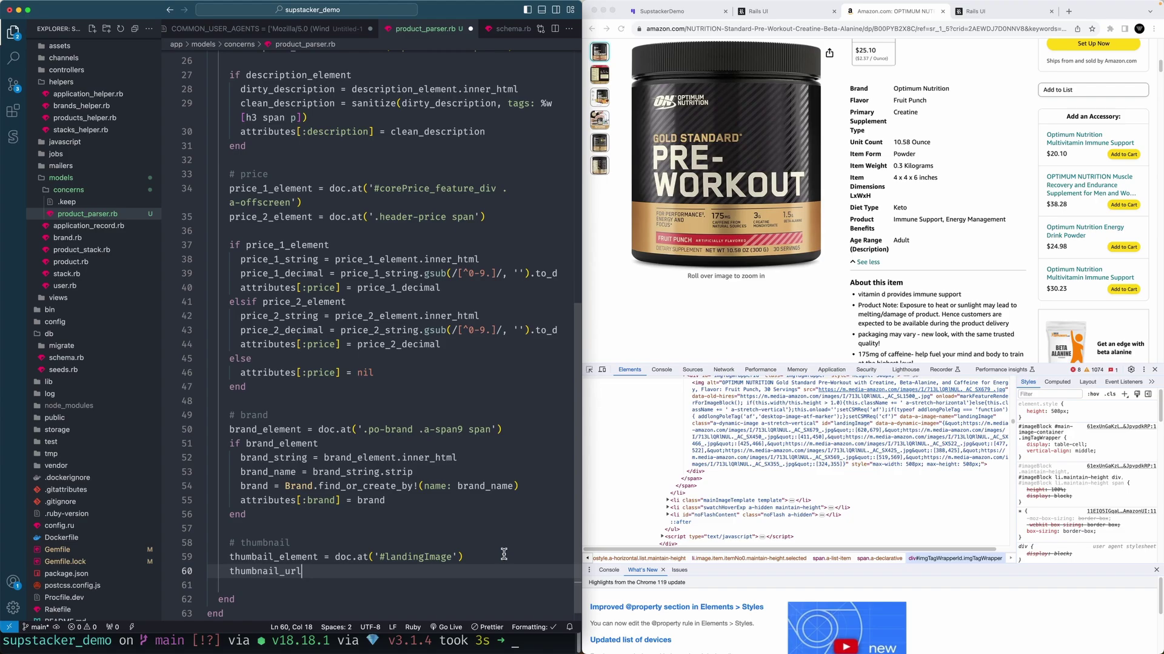
type(" = thumb")
type("nail_el")
type("ement")
type("['")
type("src']")
type(" if")
type(" thumbnail_")
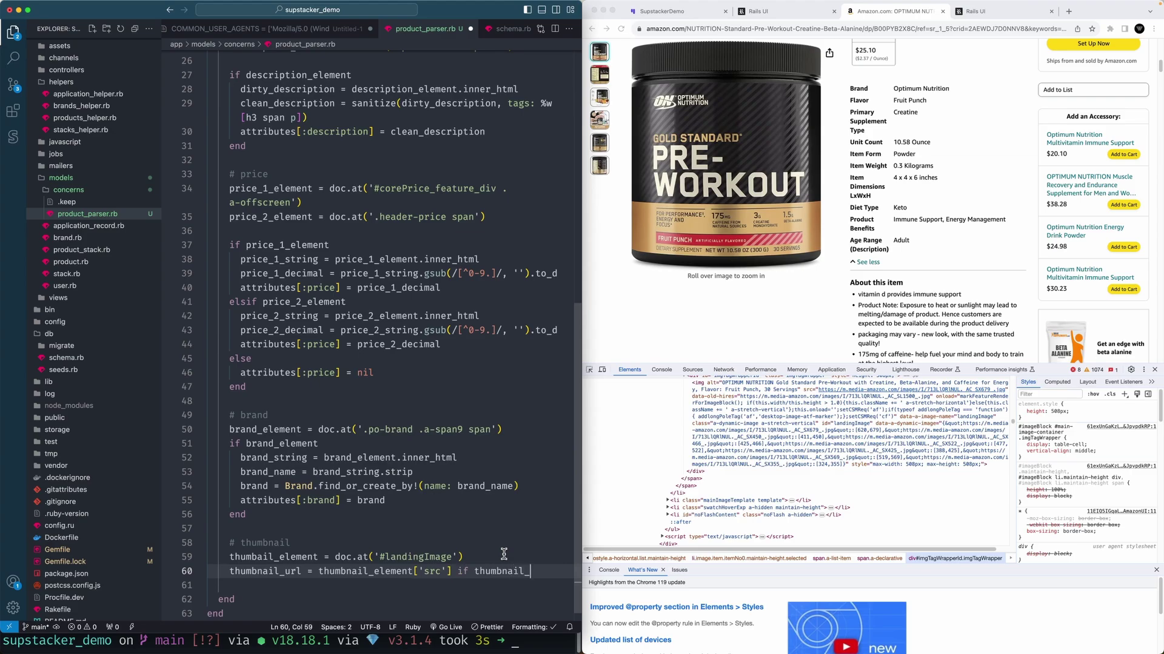
type("element")
key("Return")
key("Return")
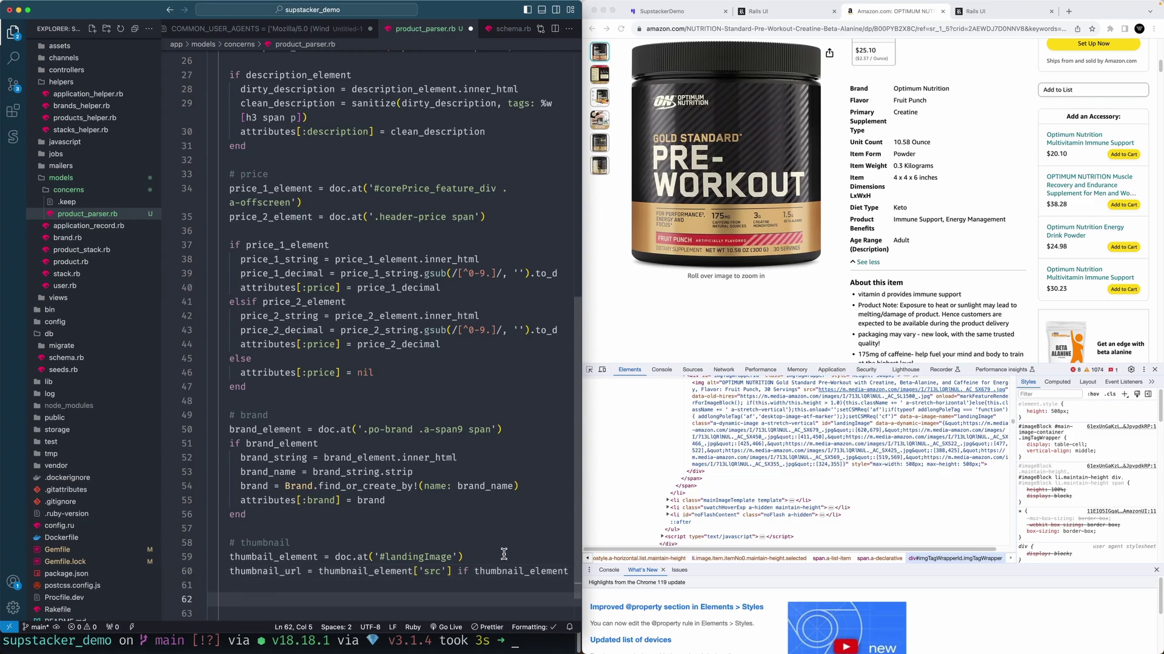
type("f thub")
type("m")
key("BackSpace")
key("BackSpace")
type("mbnai")
type("l_url")
key("Return")
type("end")
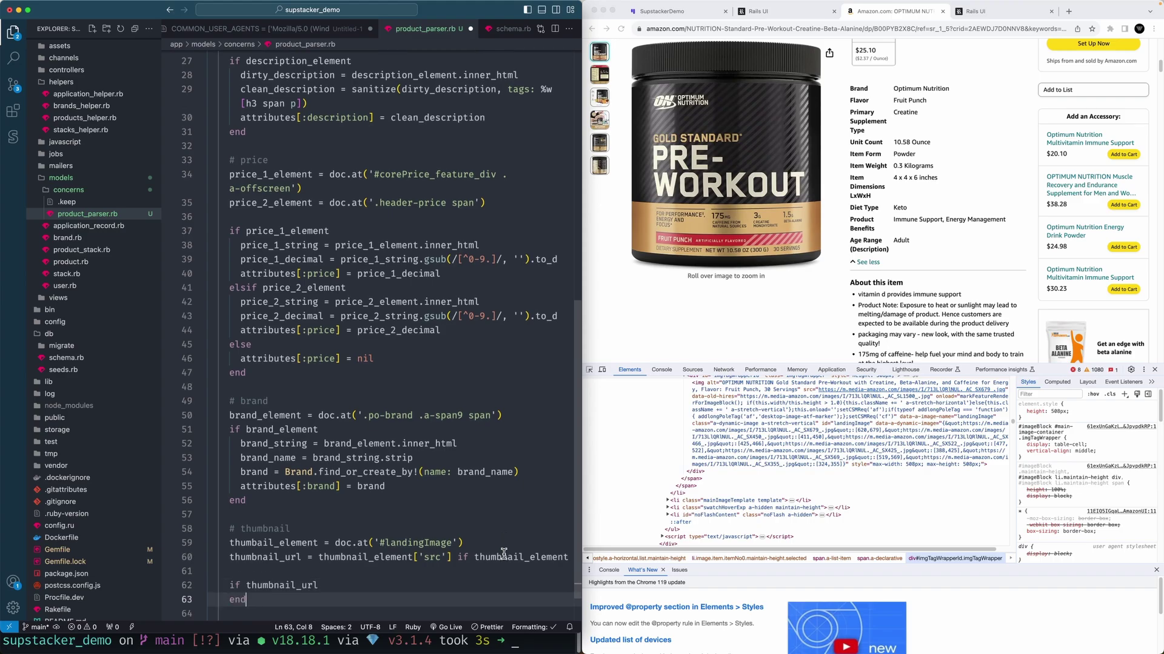
Step: Inside the if block, open the URL and upload it with a timestamped filename
key("Return")
key("BackSpace")
key("Up")
key("End")
key("Return")
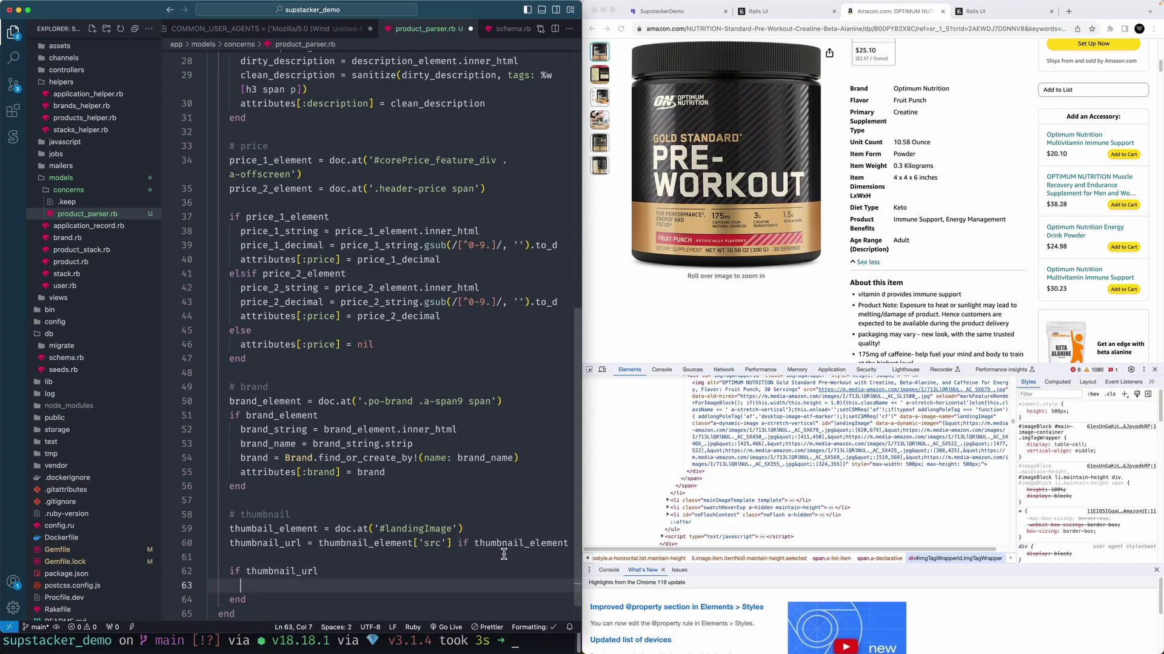
type("thumbnail = ")
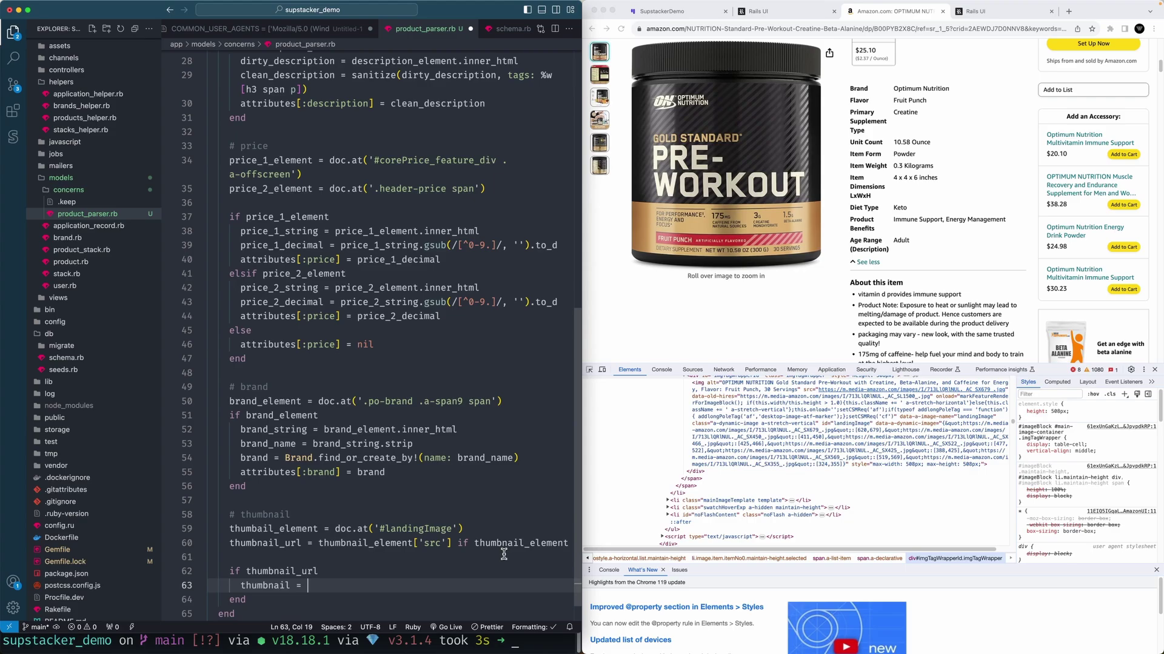
type("URI")
type(".open(")
type("th")
type("umbnail")
type("_ur;)")
key("BackSpace")
type("l")
key("Return")
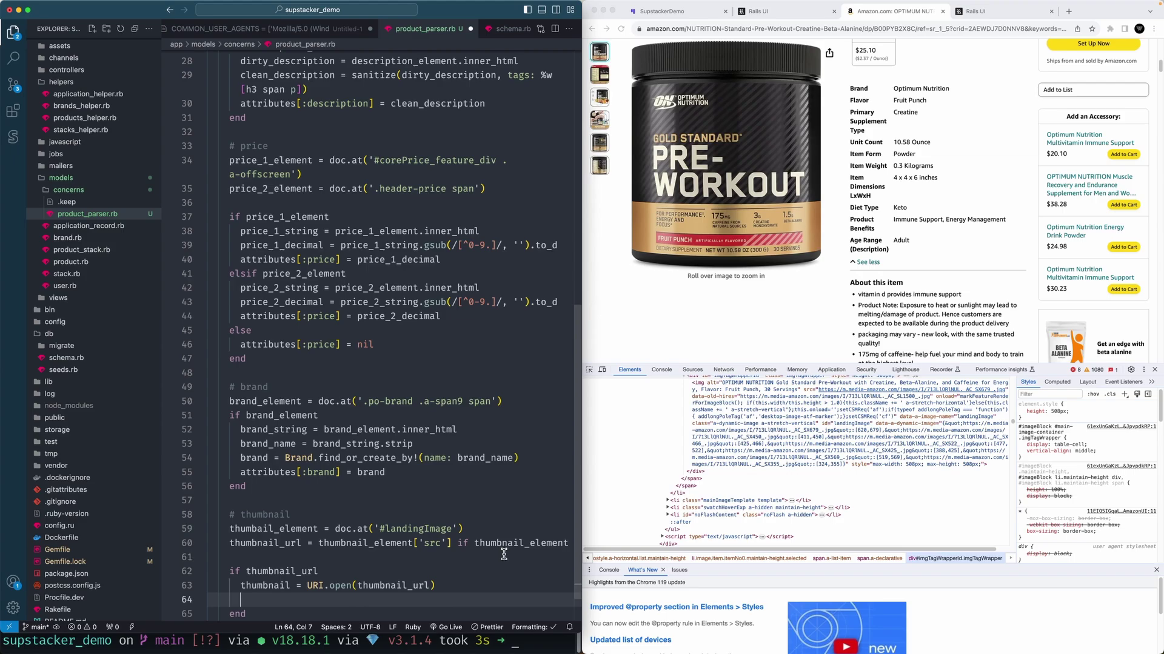
scroll(503, 553, "down", 1)
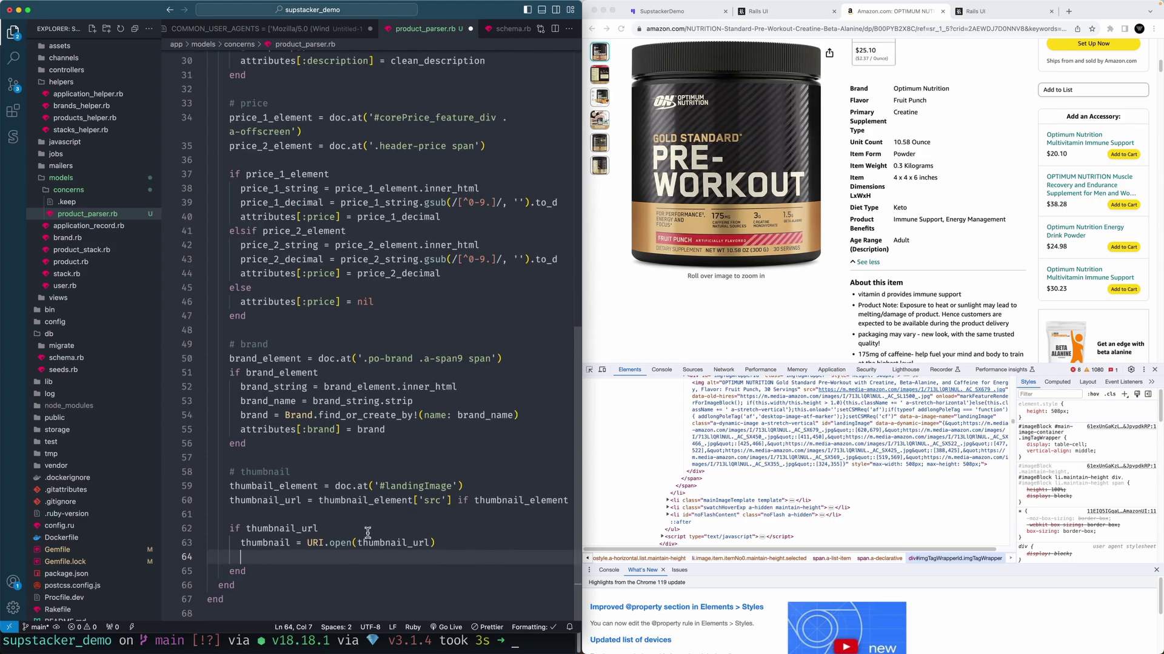
type("att")
type("ributes=")
type("[:thumbnai")
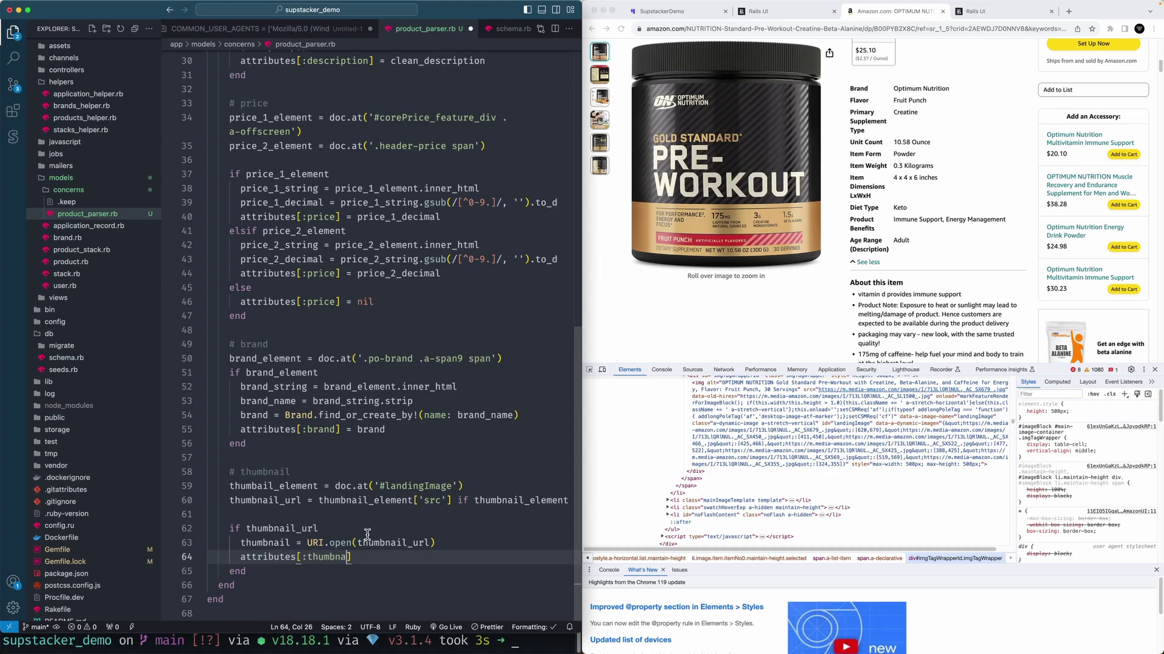
type("l] =")
type("Active")
type("Storage")
type("::Blo")
type("b.create")
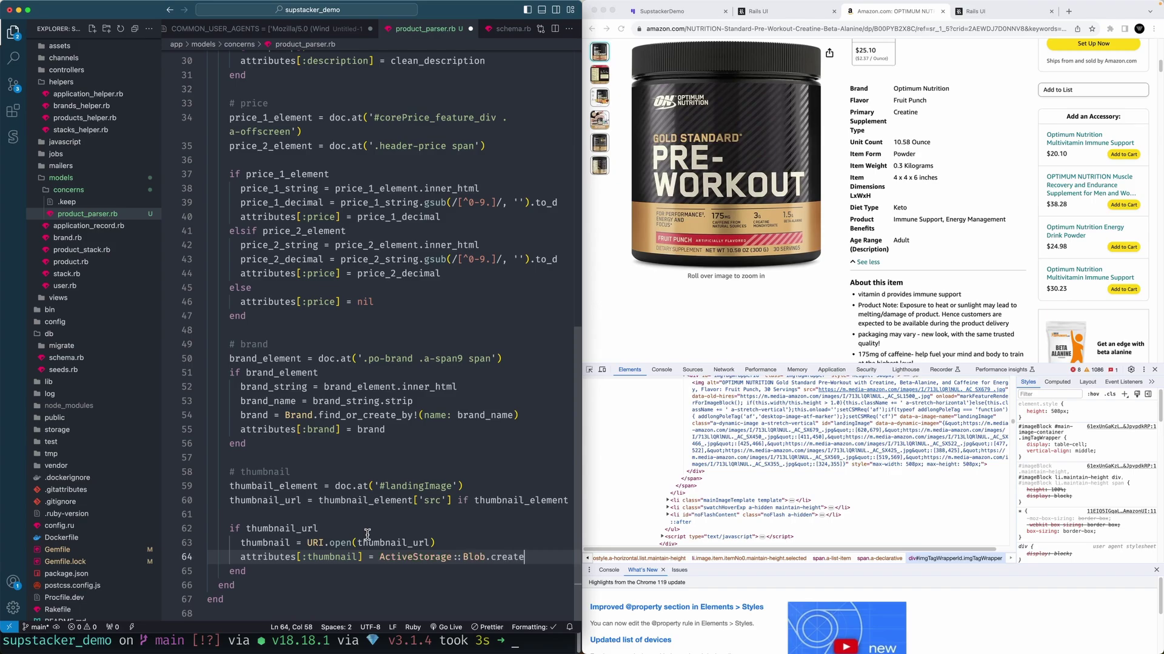
type("_and_upload!(")
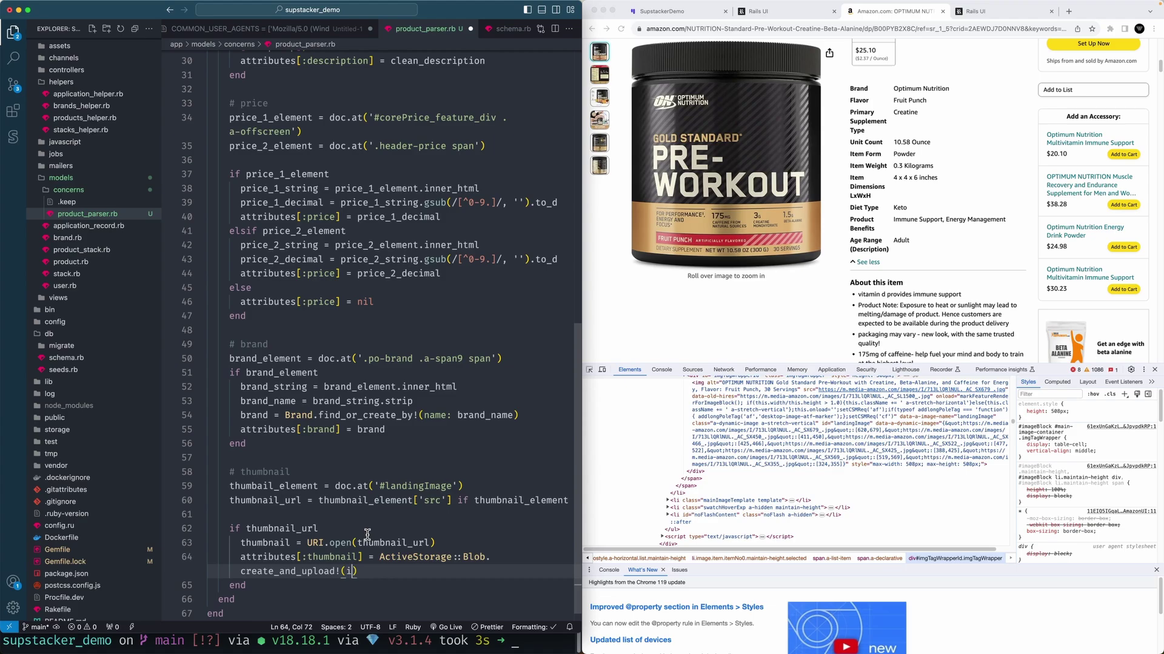
type("id: thumb")
type("ail, fi")
type("lename")
type(": \"thumbnail_#")
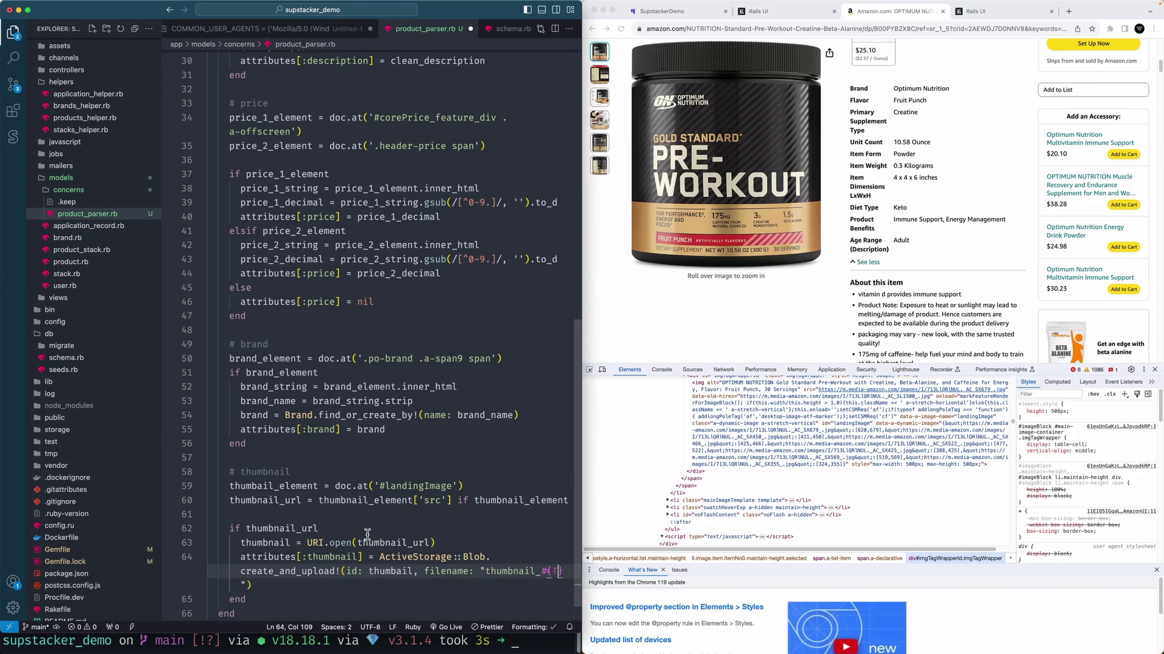
type("{Time.now.")
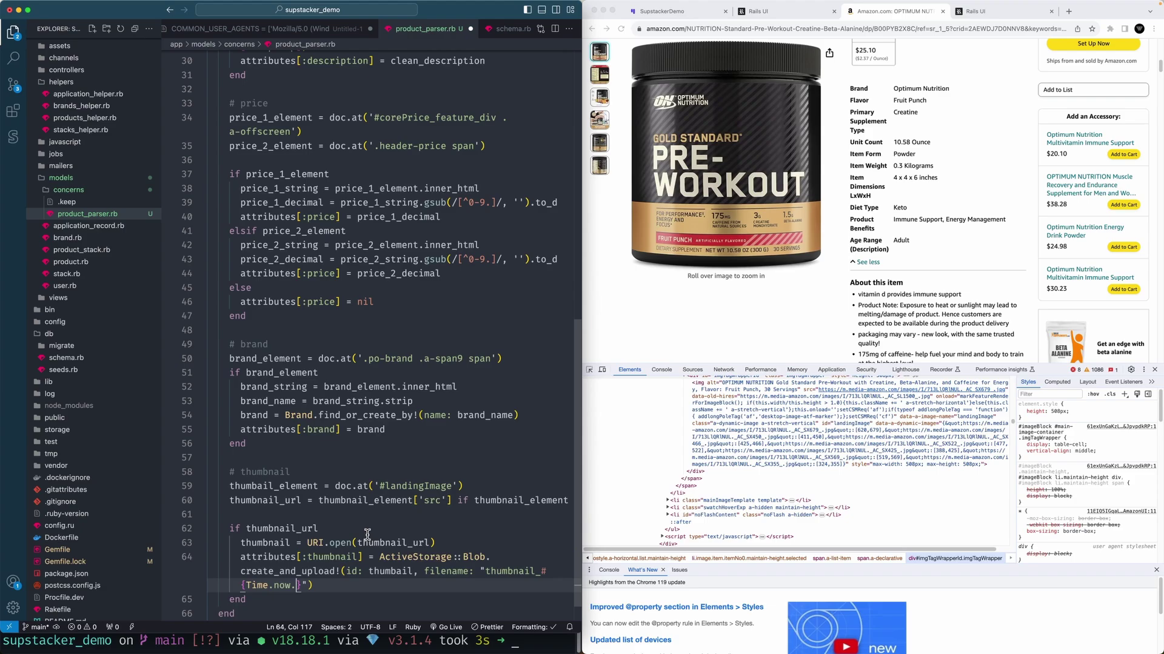
type("to_i")
key("Down")
scroll(366, 535, "down", 1)
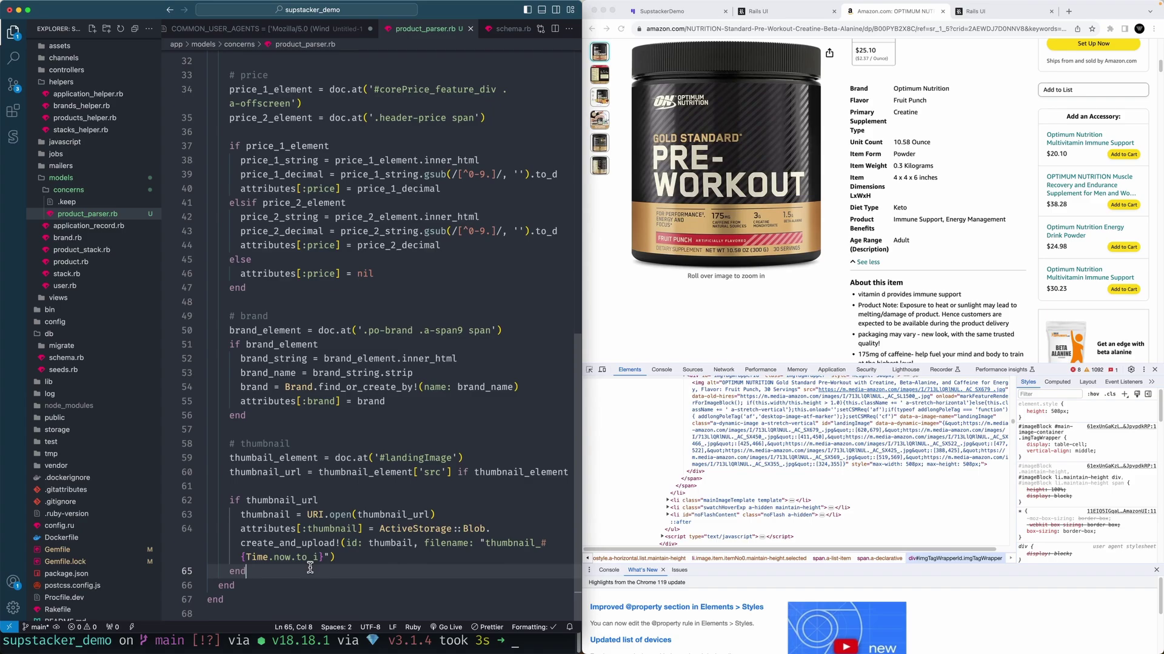
Step: Add an # asin section with asin = url.match(%r{dp/([^/]+)/}) taking the first capture
key("Return")
key("Return")
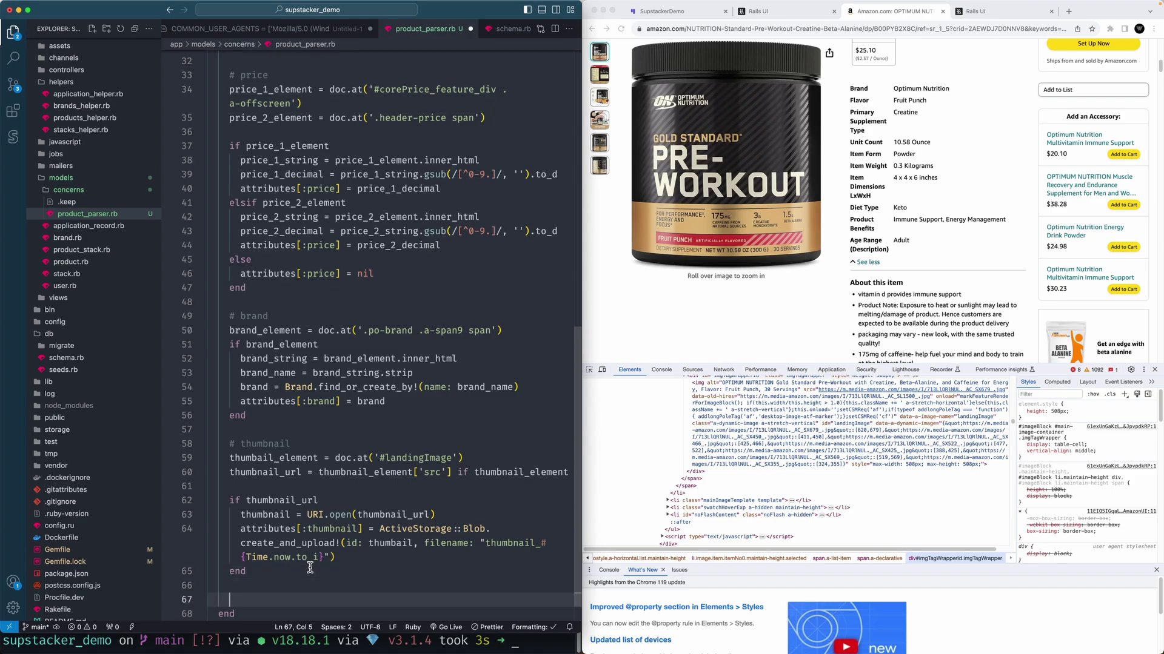
type("# asin")
key("Return")
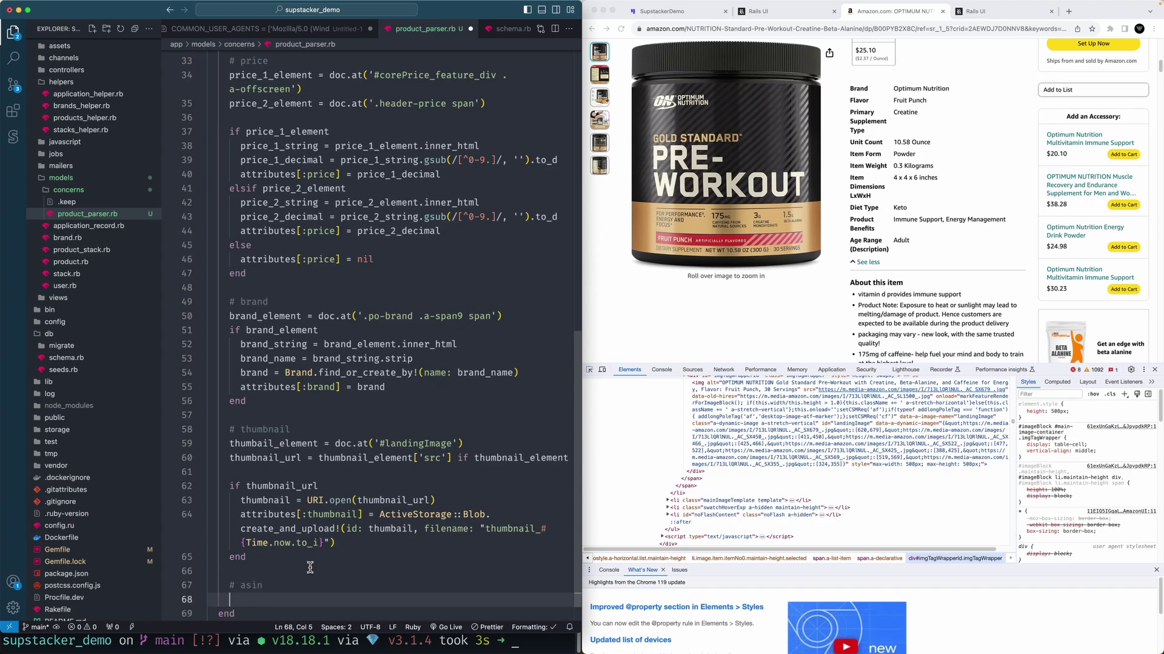
scroll(914, 243, "up", 1)
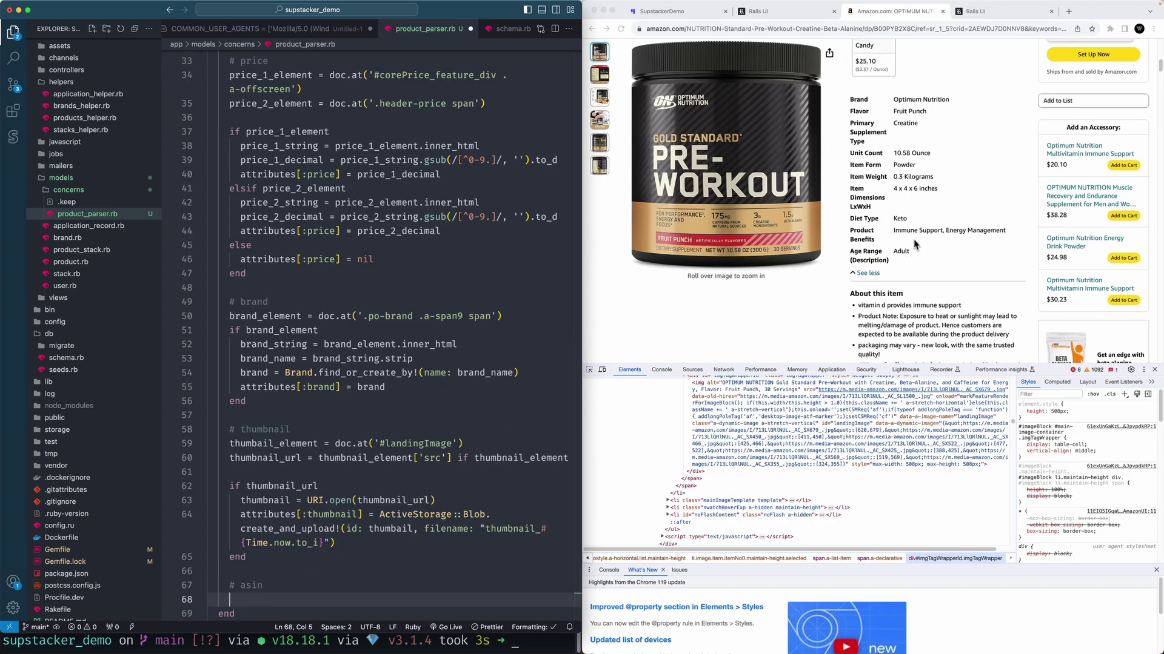
scroll(915, 243, "up", 1)
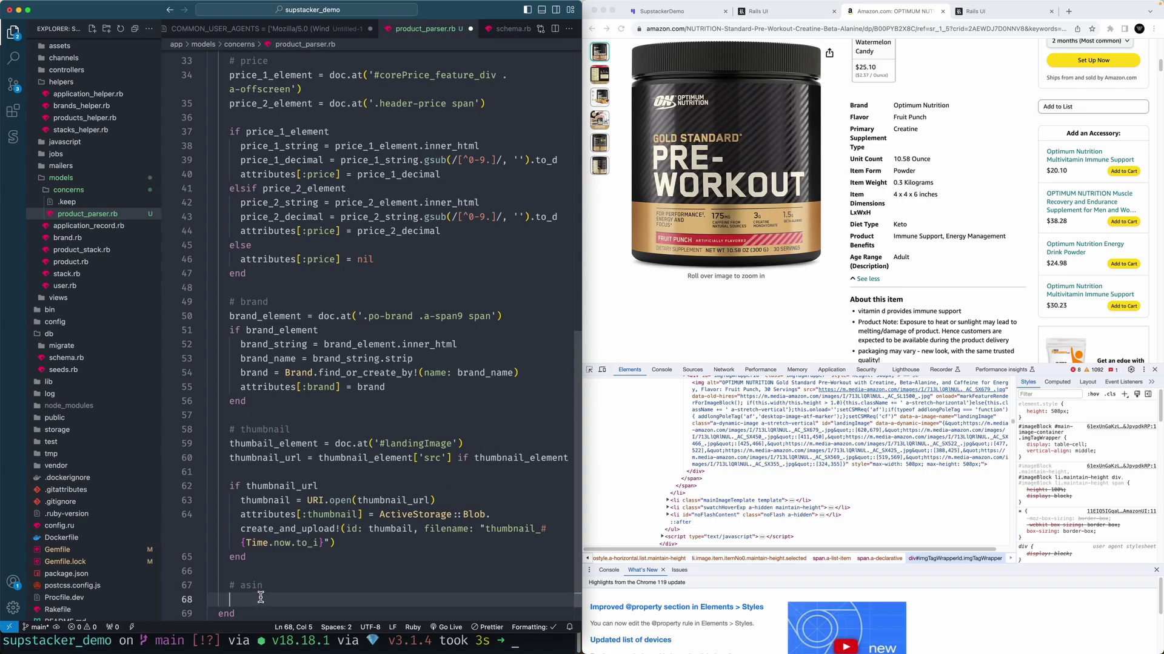
type("asi")
type(" = u")
type("rl")
type(".")
type("match(")
type("%r{")
type("dp")
left_click(324, 500)
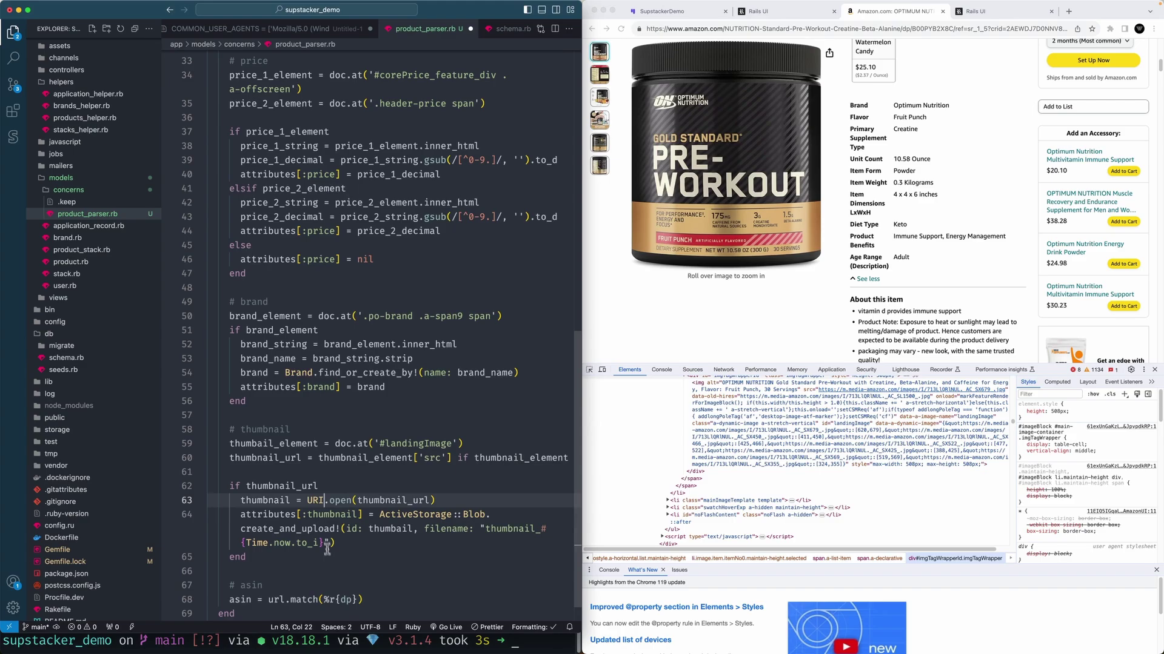
left_click(357, 600)
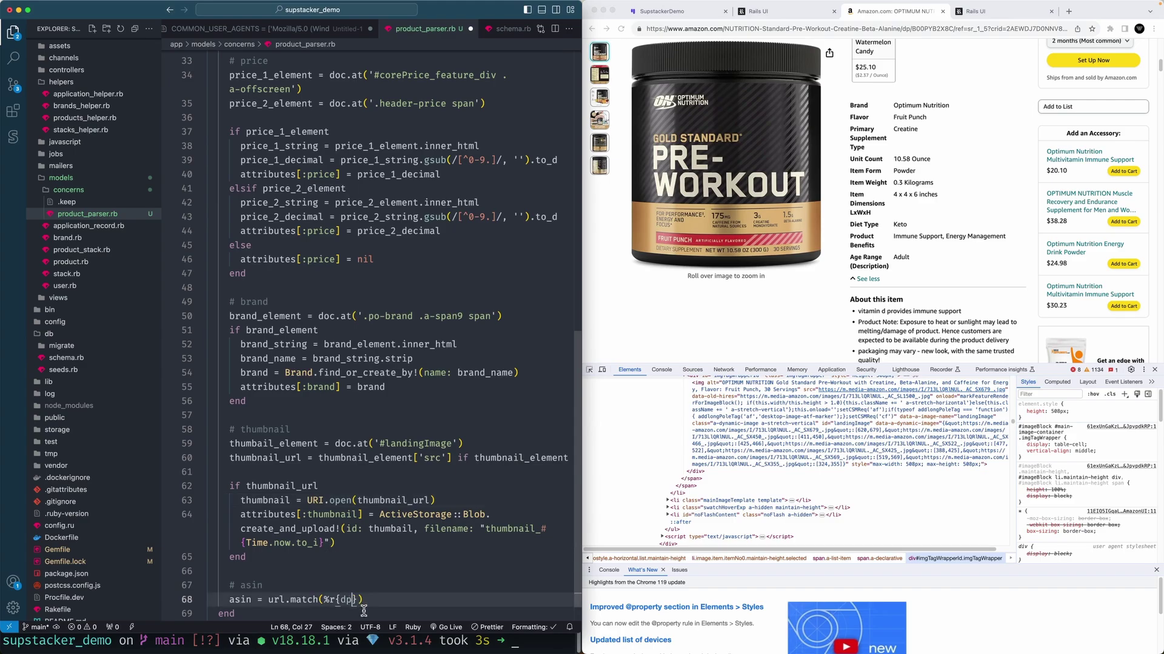
type("/")
type("(")
type("[^")
type("/]")
type("+)")
type("/")
type("}")
type(")")
type("&.capture&")
type(".first")
scroll(407, 539, "down", 1)
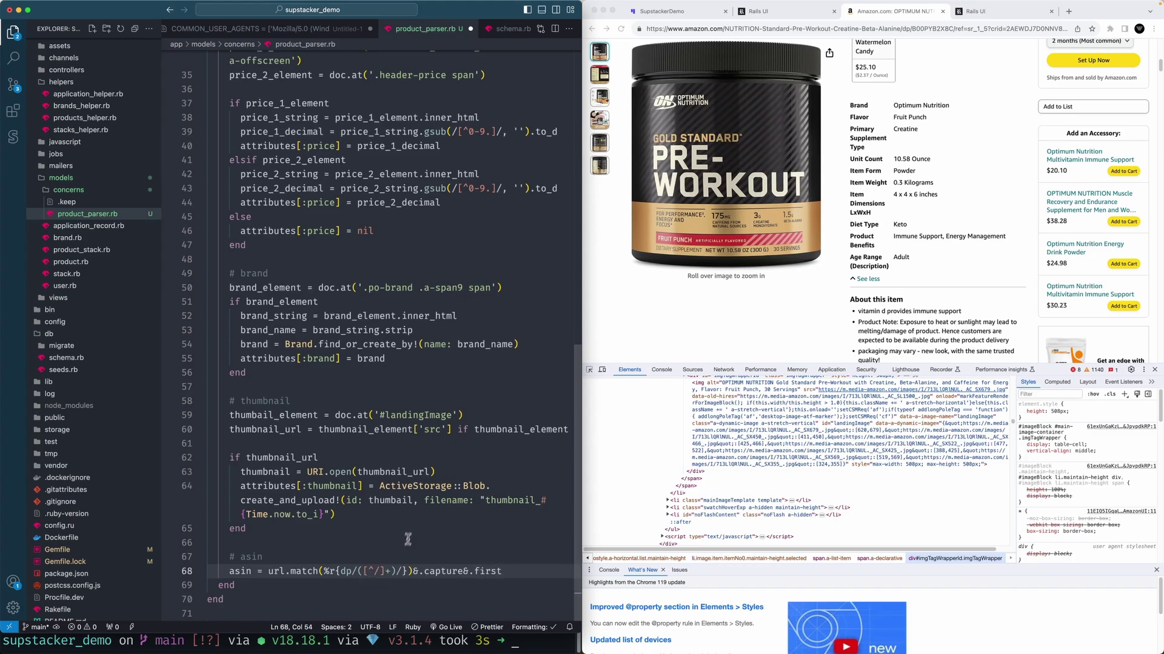
left_click(423, 528)
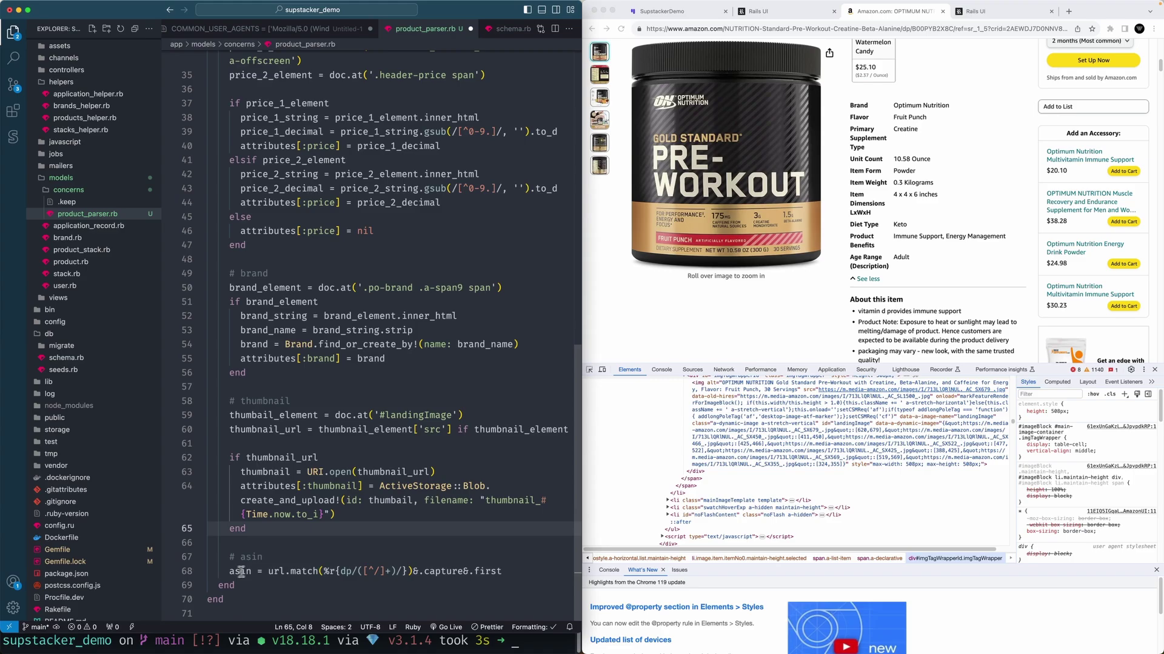
left_click_drag(230, 571, 506, 573)
key("super+c")
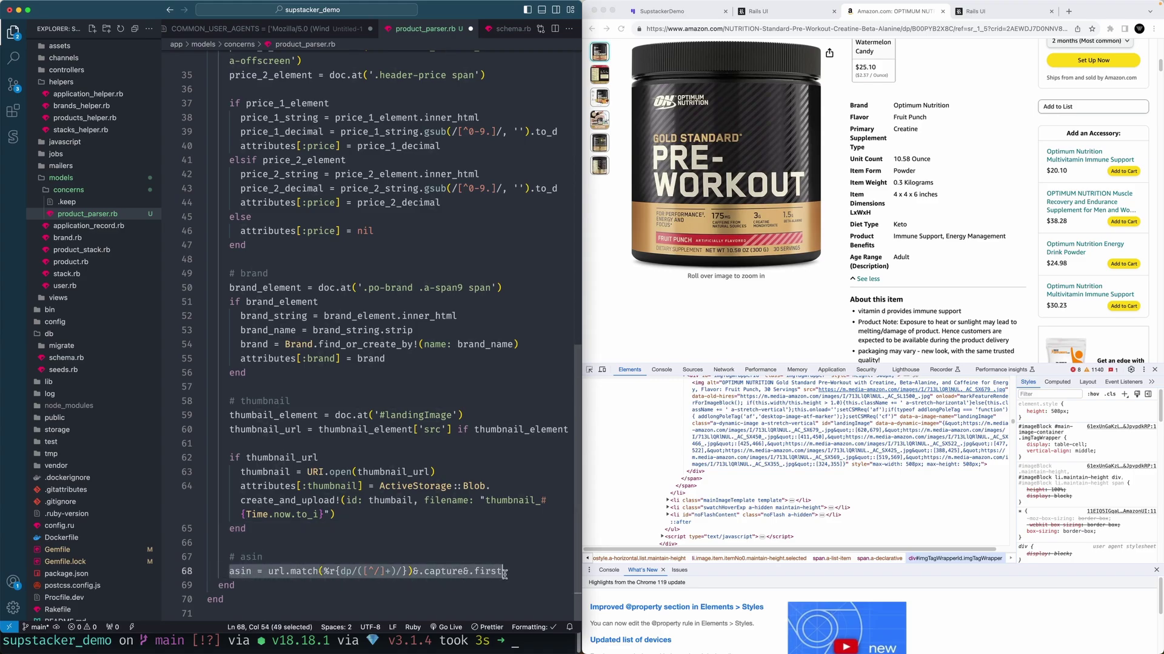
left_click(451, 555)
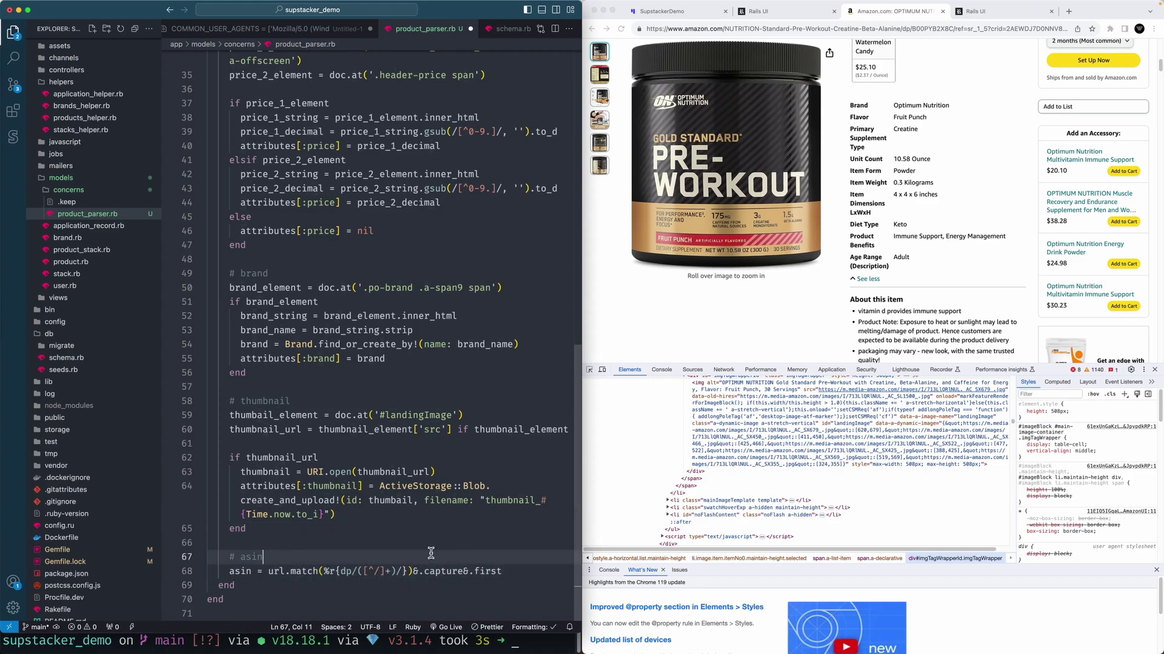
Step: Assign the Amazon product URL to url in the Rails console
key("super+Tab")
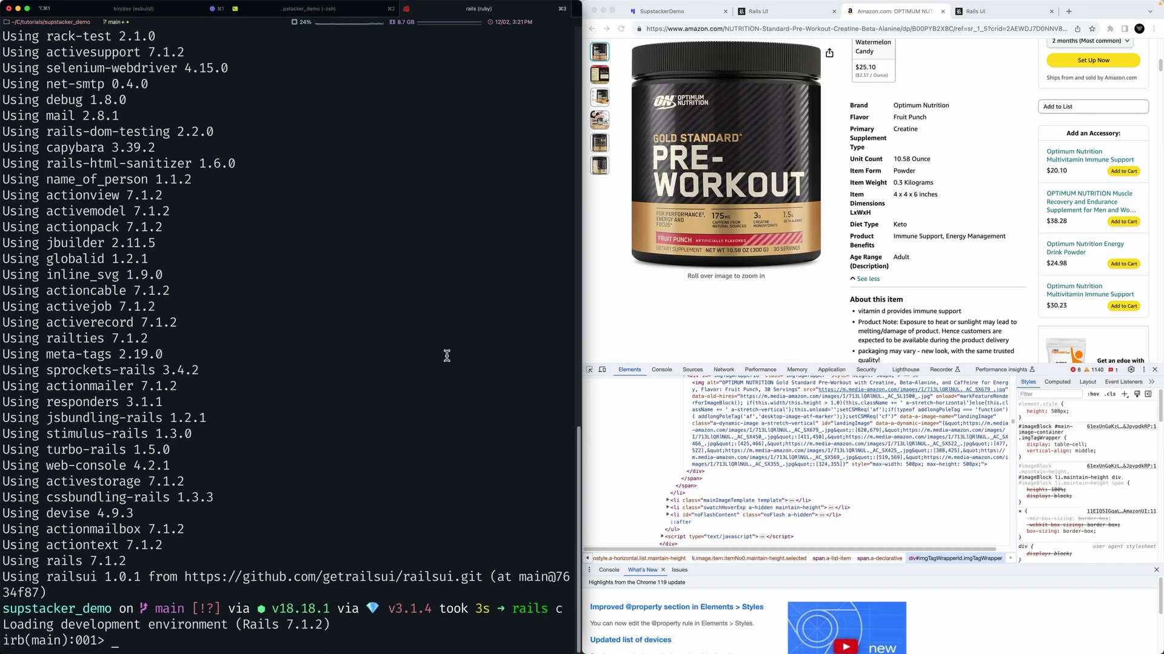
type("rl = \"")
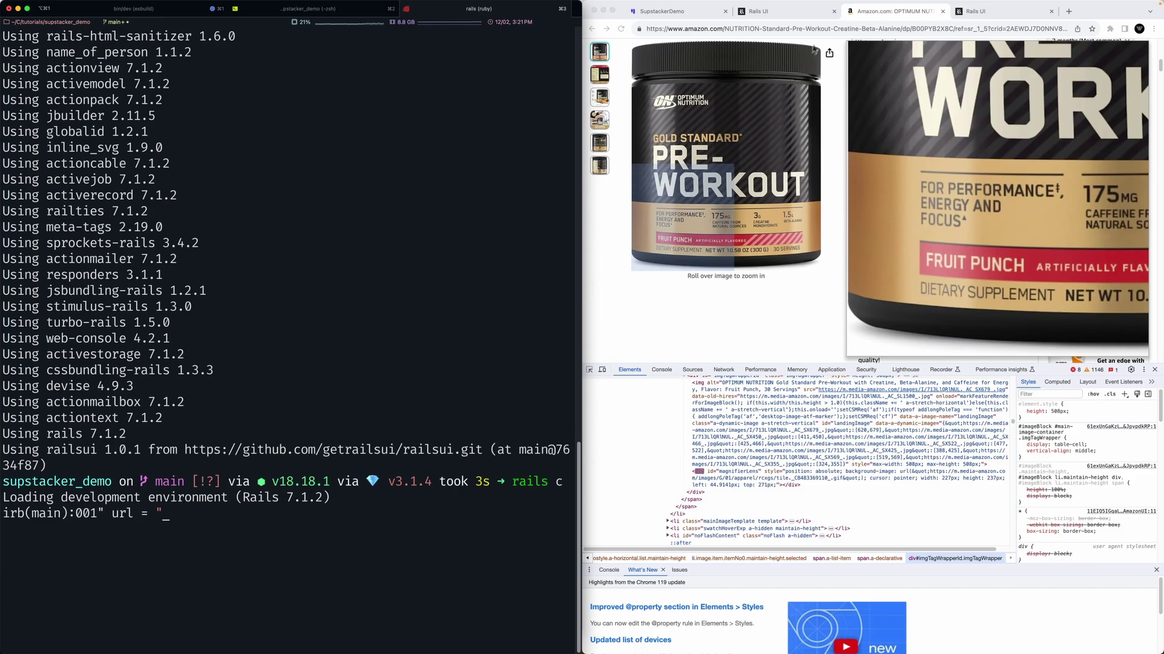
left_click(183, 511)
key("super+v")
type("\"")
key("Return")
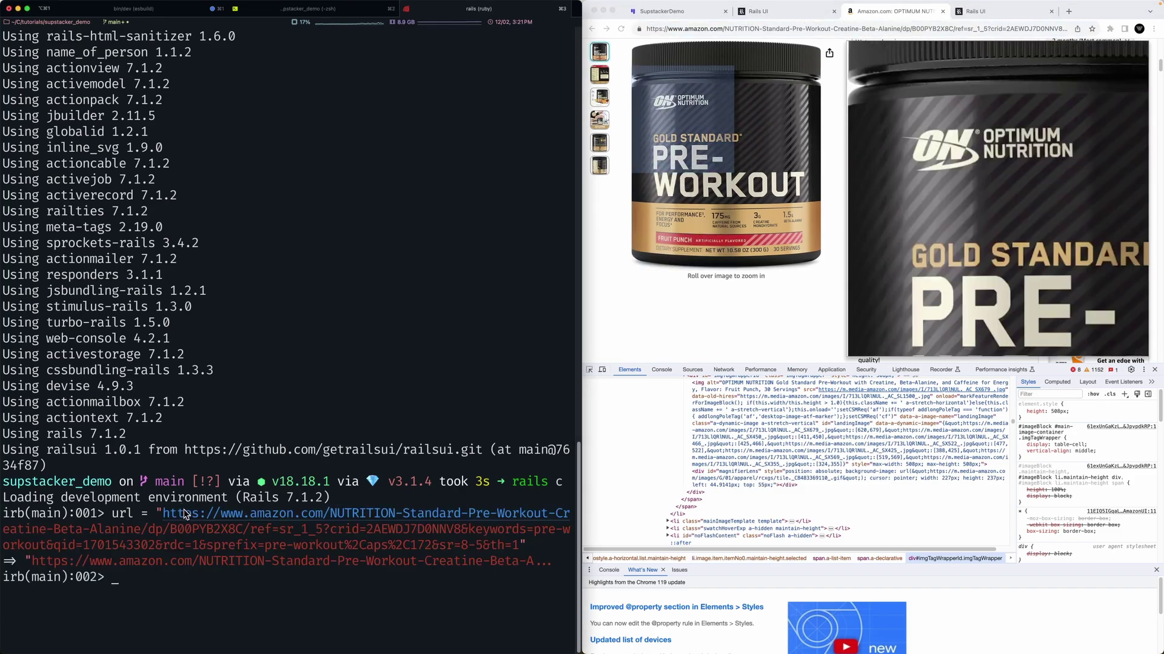
Step: Copy the asin line into the console and run it, hitting a NoMethodError on capture
key("super+Tab")
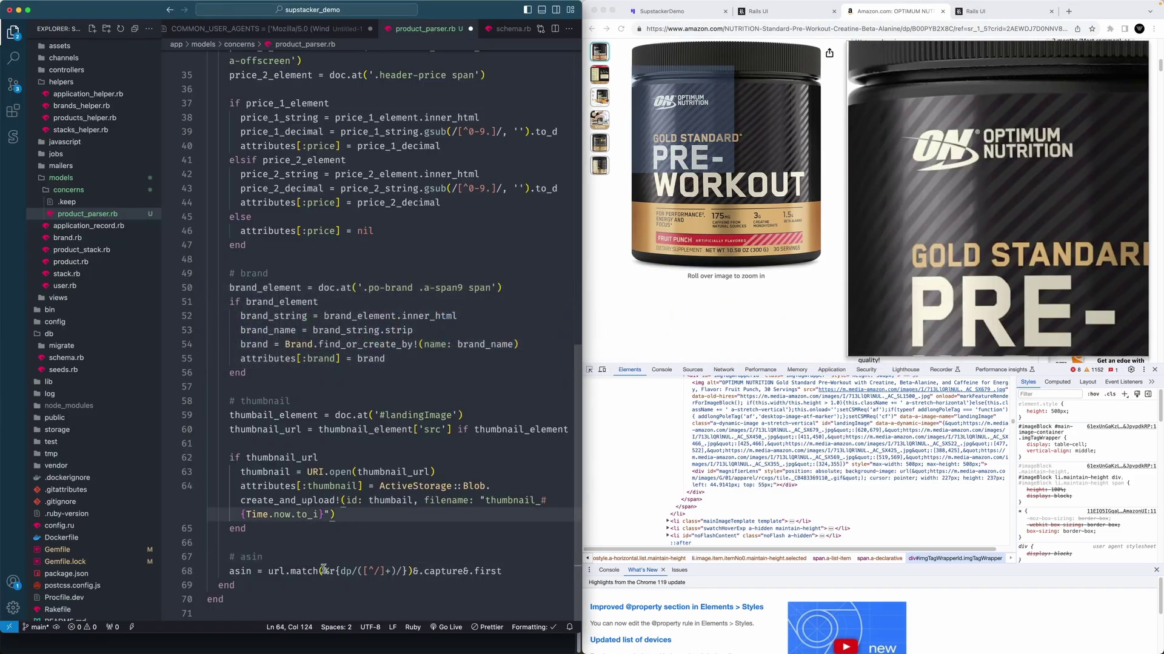
left_click(322, 570)
key("super+Right")
key("super+shift+Left")
key("super+Tab")
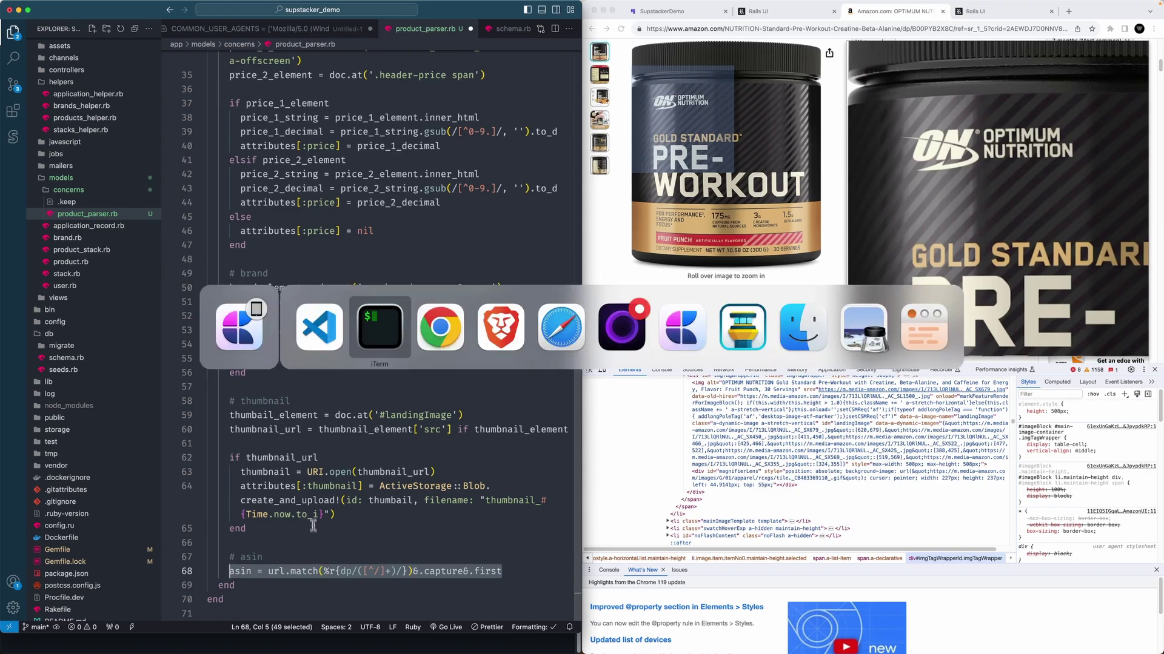
key("super+Tab")
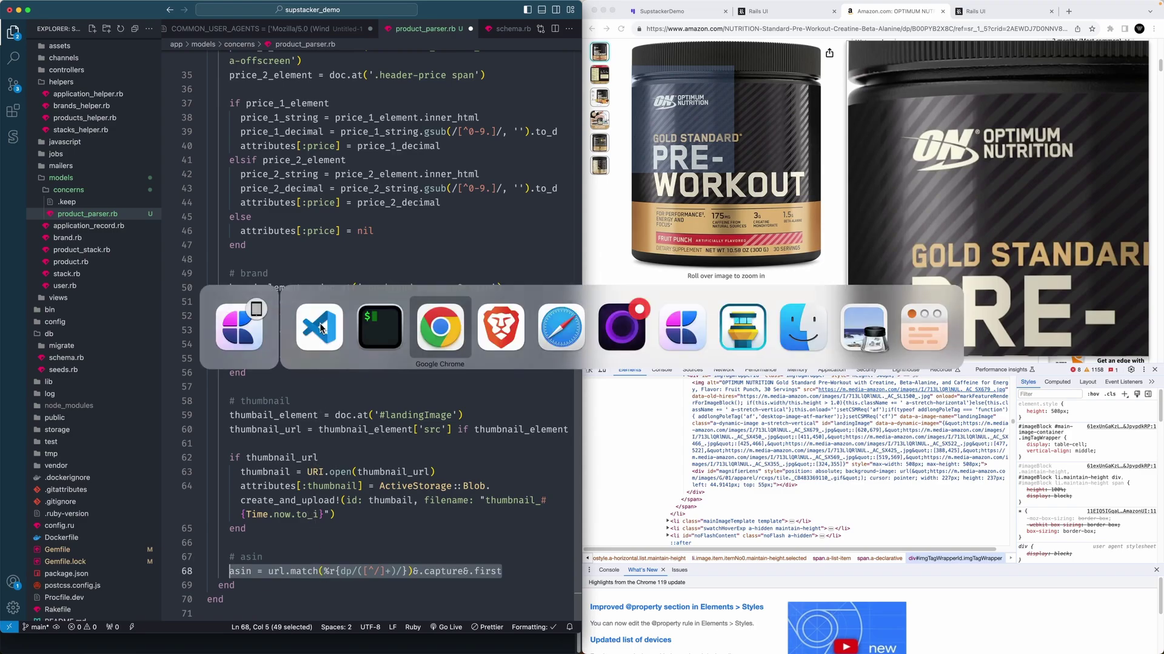
key("super+Tab")
key("super+v")
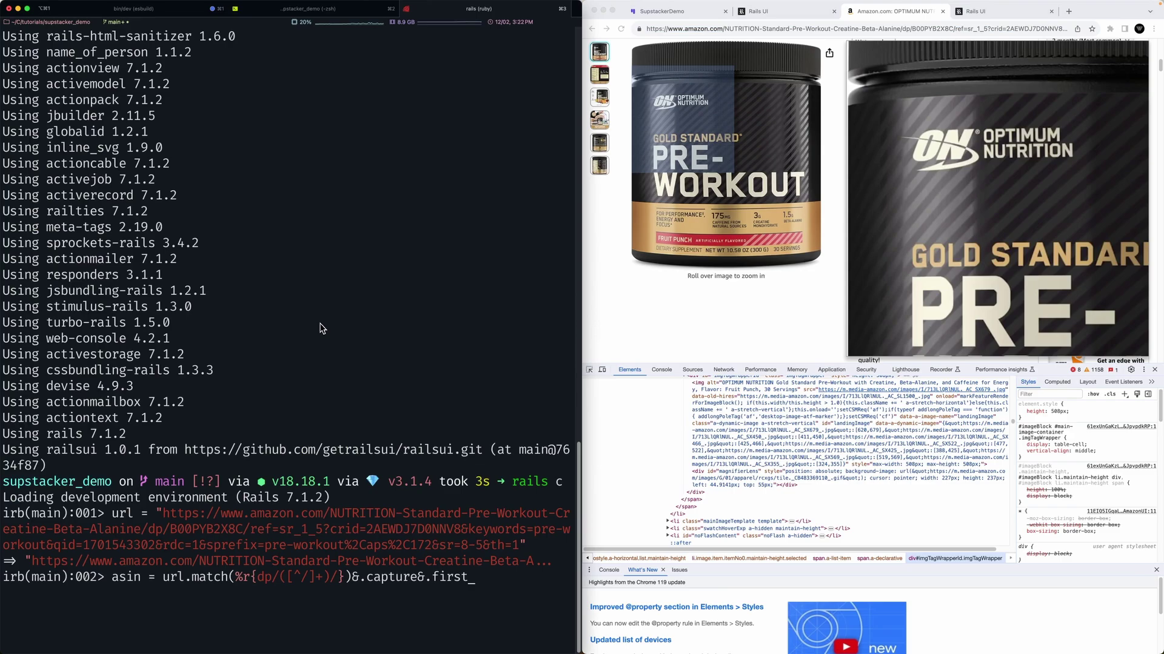
key("Return")
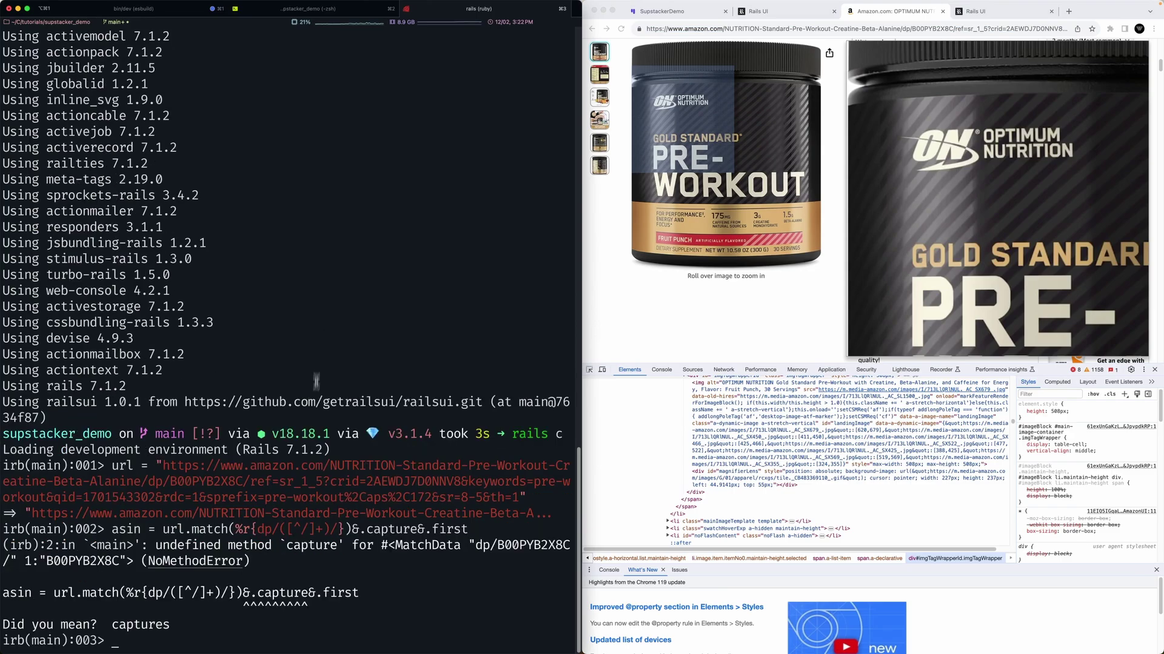
left_click_drag(259, 594, 243, 593)
Step: Copy the corrected captures line into the console and rerun it
key("super+Tab")
key("super+Tab")
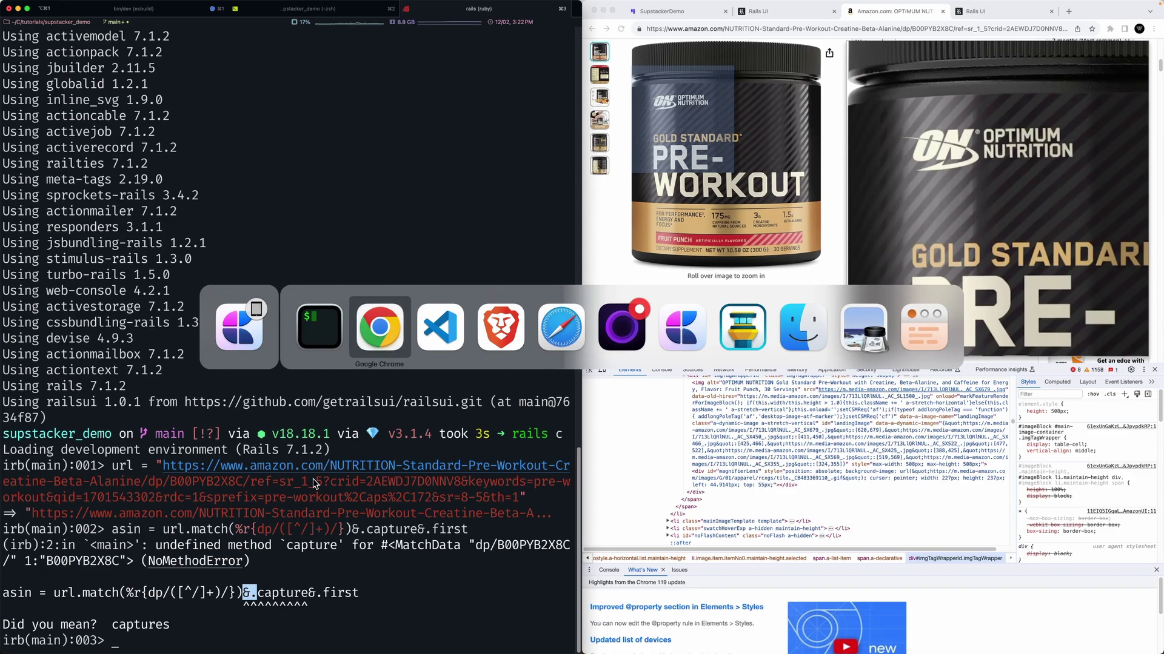
key("super+Tab")
triple_click(412, 571)
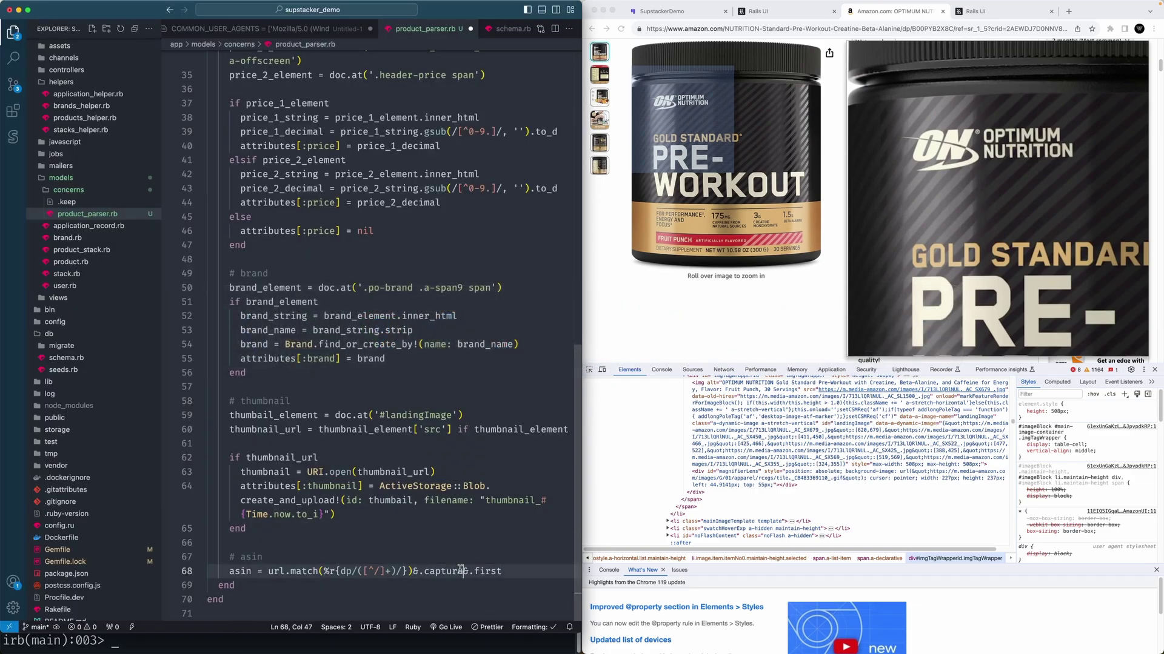
key("super+c")
key("super+Tab")
key("super+v")
key("Return")
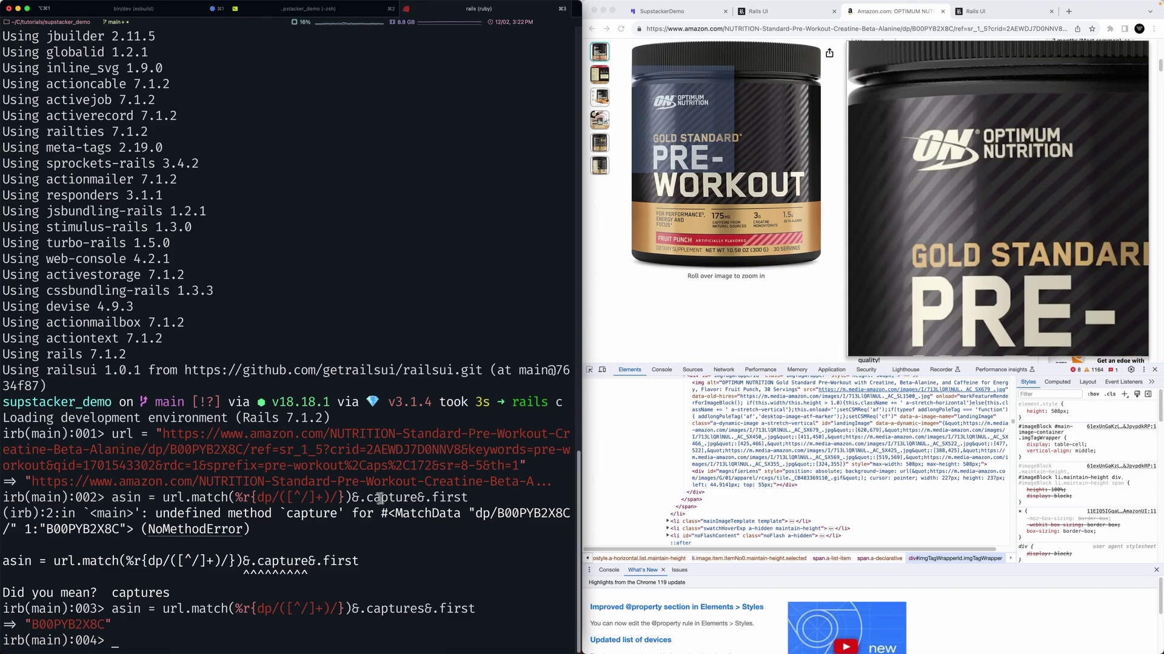
Step: Highlight the ASIN B00PYB2X8C and the dp/ part it follows in the URL
left_click_drag(169, 449, 245, 449)
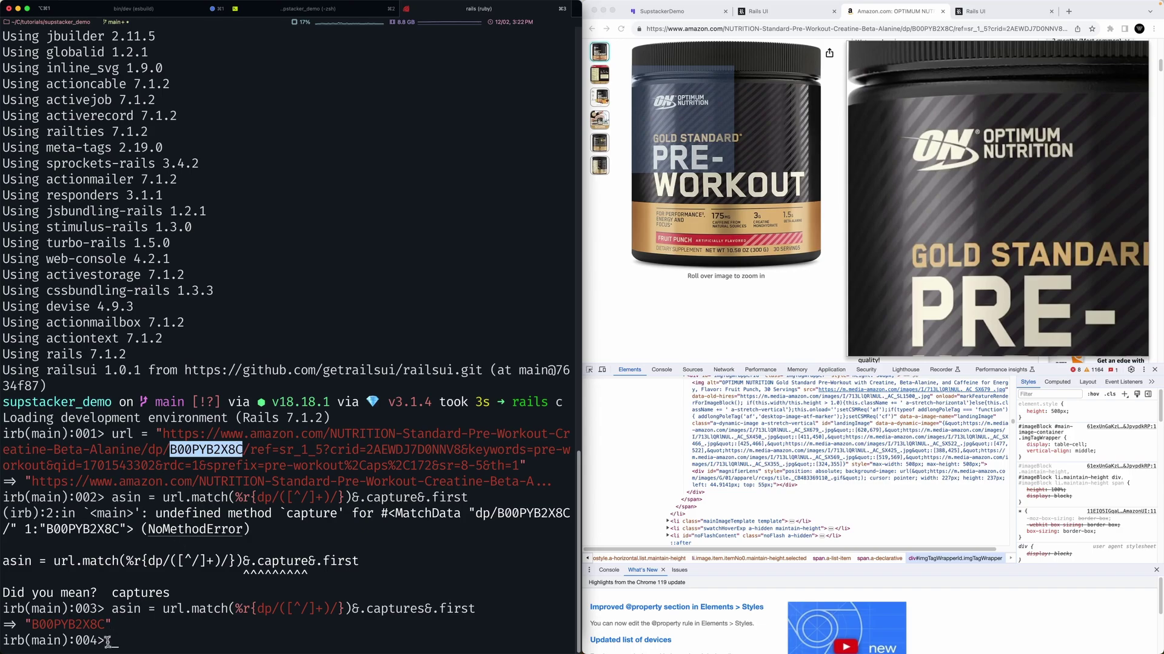
left_click(151, 640)
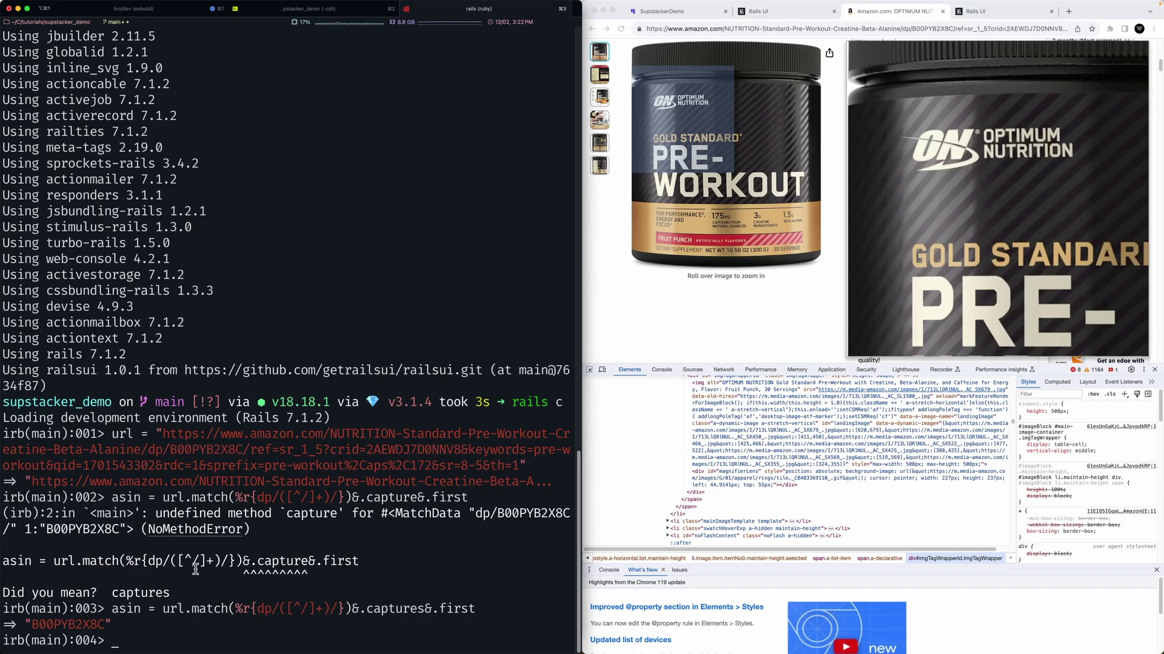
left_click_drag(168, 449, 148, 450)
left_click(158, 460)
key("super+Tab")
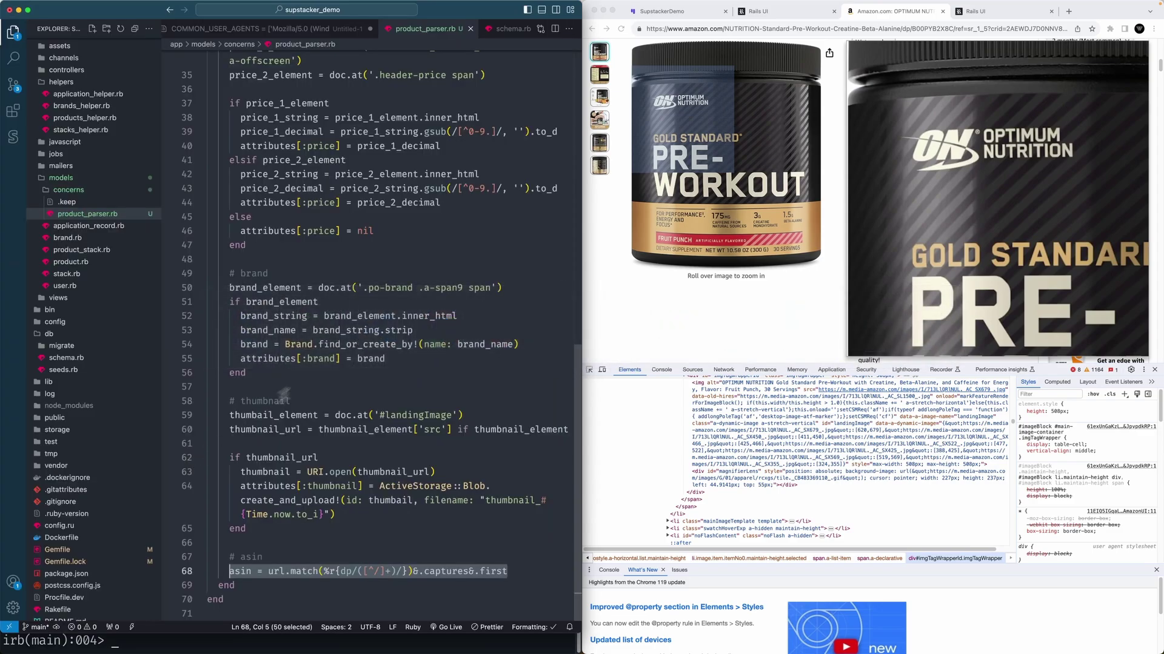
Step: Assign the extracted ASIN to attributes[:asin] below the asin line
left_click(317, 430)
left_click(301, 543)
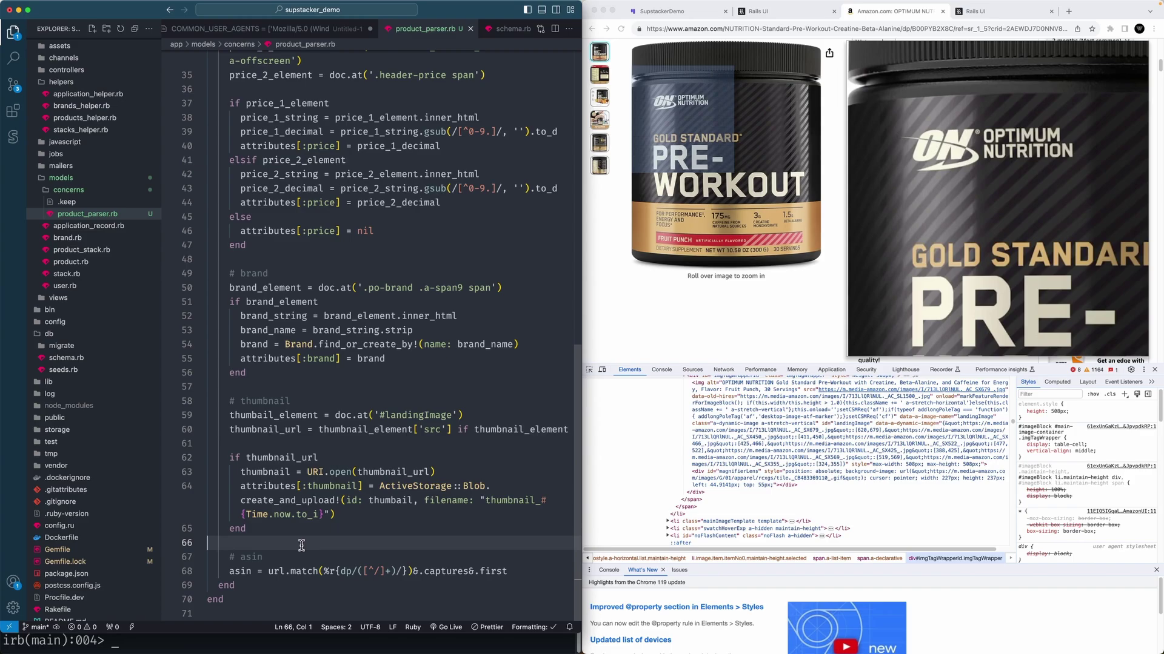
key("Down")
key("Down")
key("End")
key("Return")
type("as")
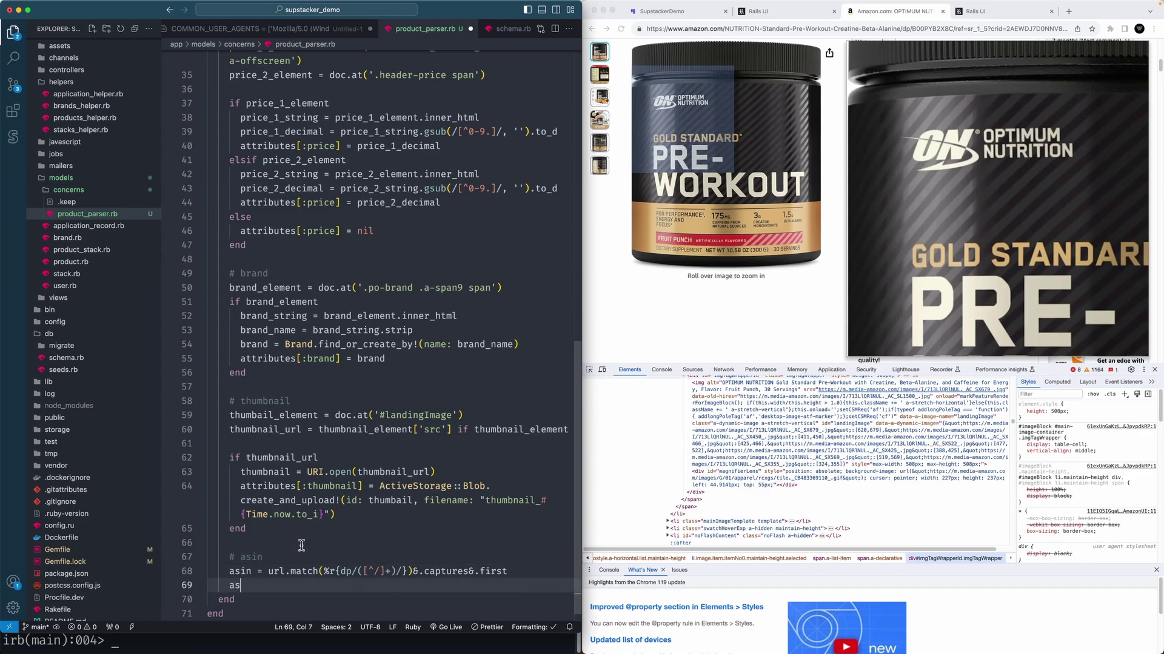
key("BackSpace")
key("BackSpace")
key("BackSpace")
type("ributes[:")
type("asin] = ")
type("asi")
Step: End the parser with 'return attributes', correcting the misspelling
key("Return")
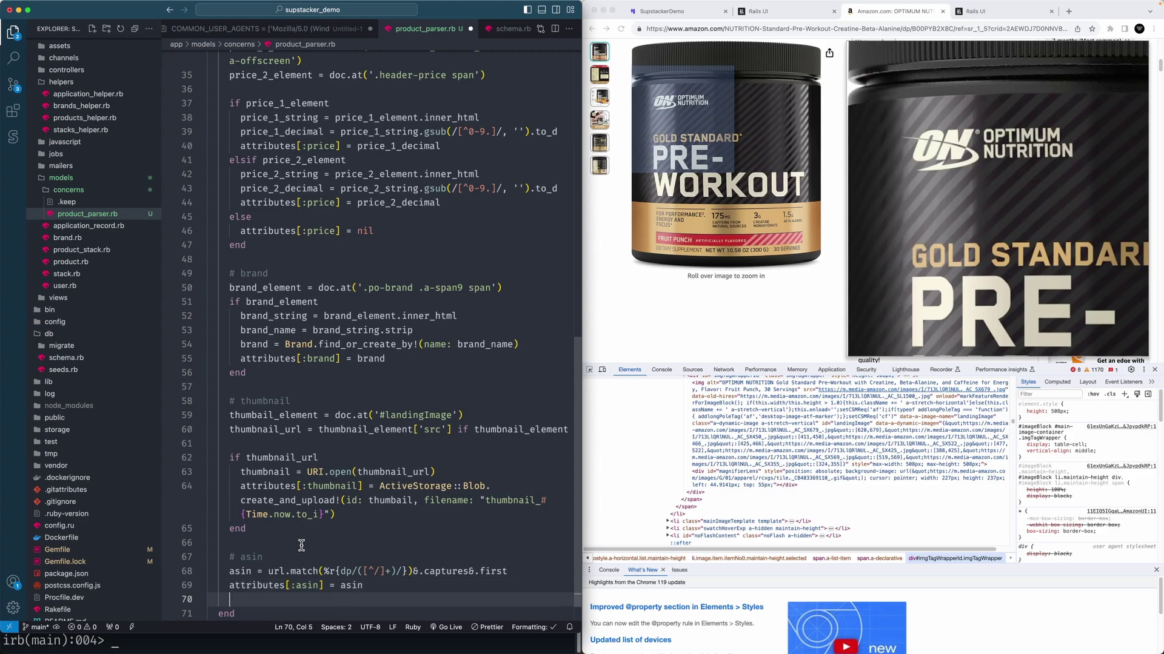
key("Return")
type("retu")
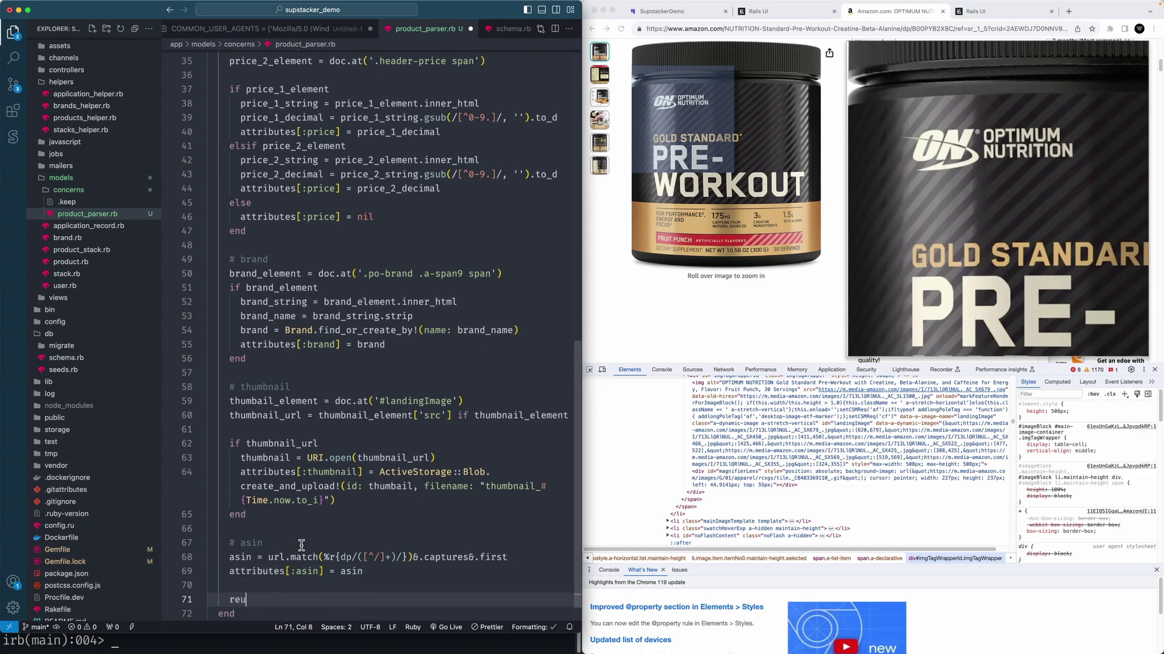
type("rn a")
type("ttriburt")
key("BackSpace")
key("BackSpace")
type("tes")
scroll(337, 364, "up", 10)
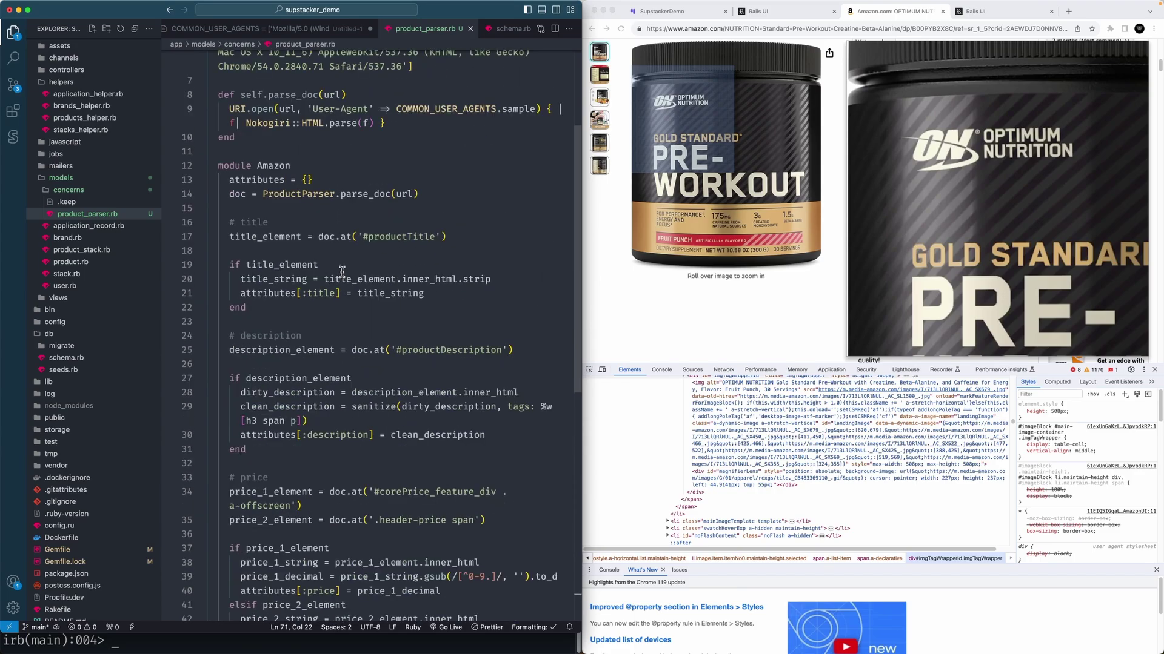
Step: Collapse the concerns and models folders and expand views in the project tree
left_click(353, 222)
scroll(351, 177, "up", 1)
scroll(327, 191, "up", 2)
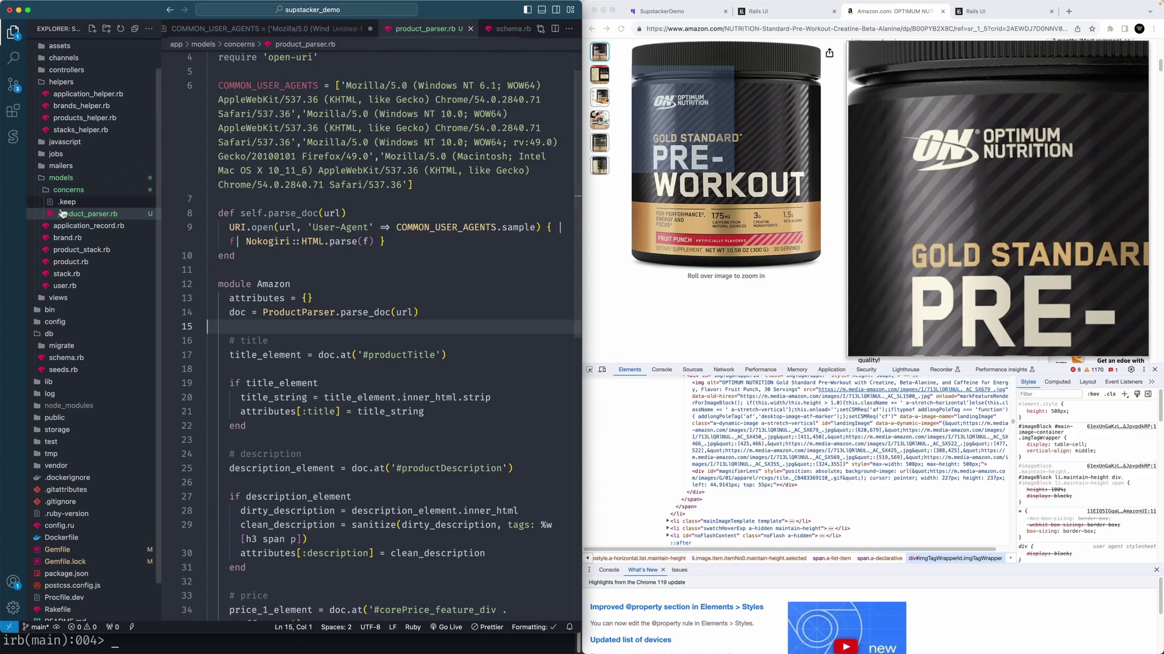
left_click(63, 189)
left_click(60, 177)
left_click(59, 224)
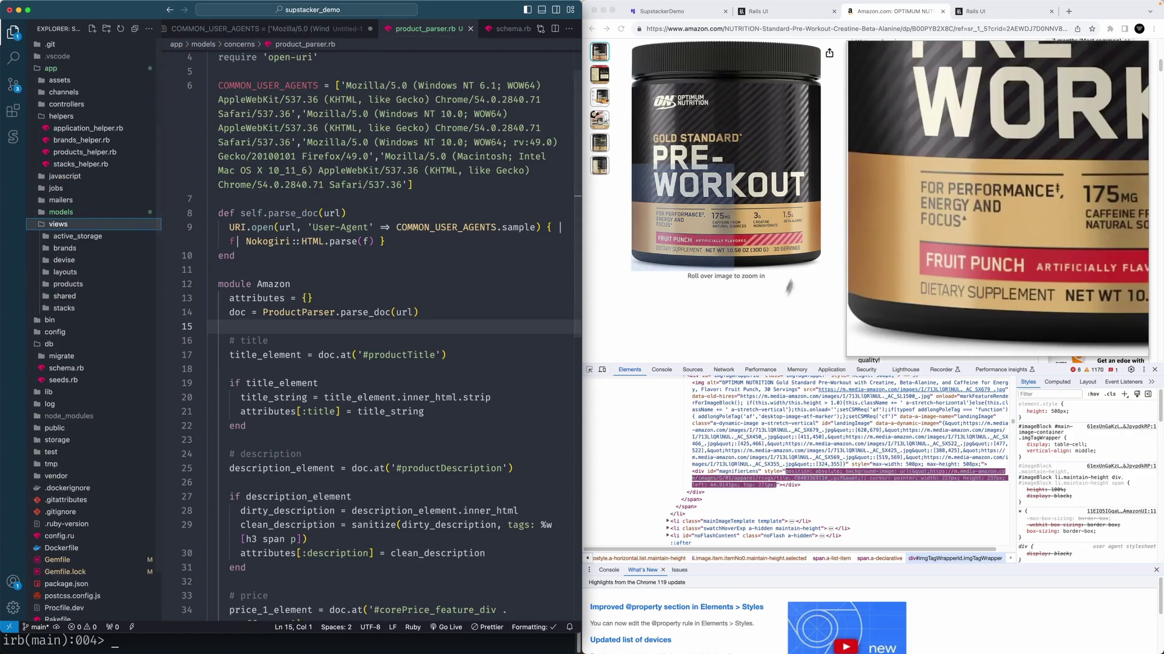
Step: In Supstacker, try a product URL, back out of the routing error, and open product #2
key("super+1")
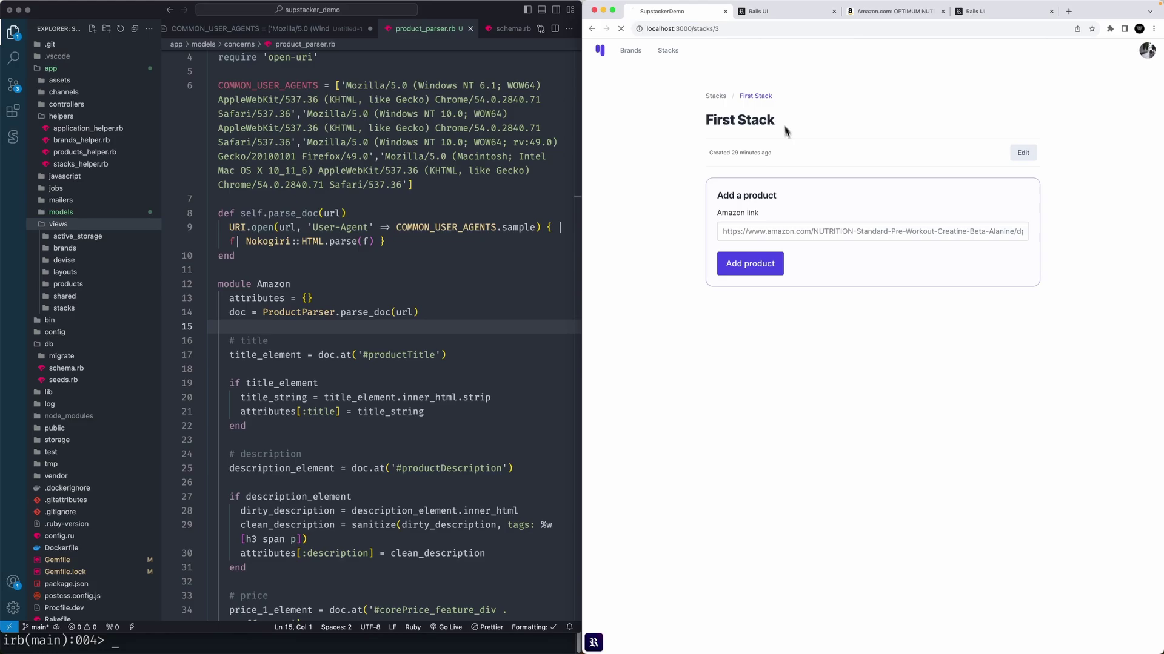
left_click(727, 29)
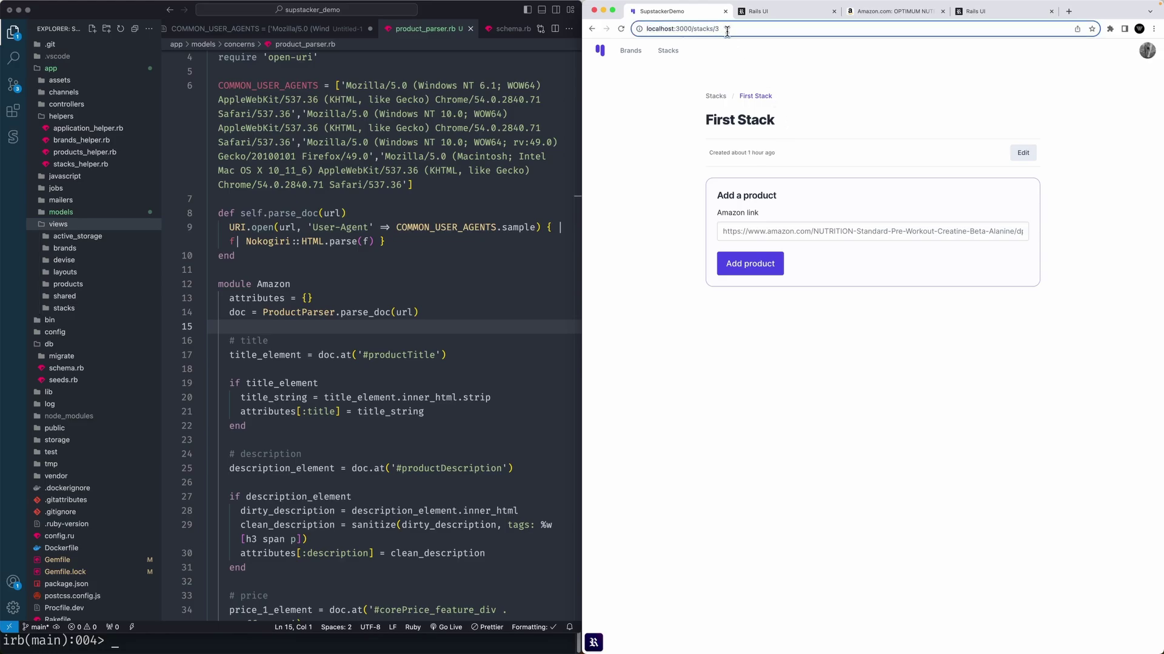
type("/product/")
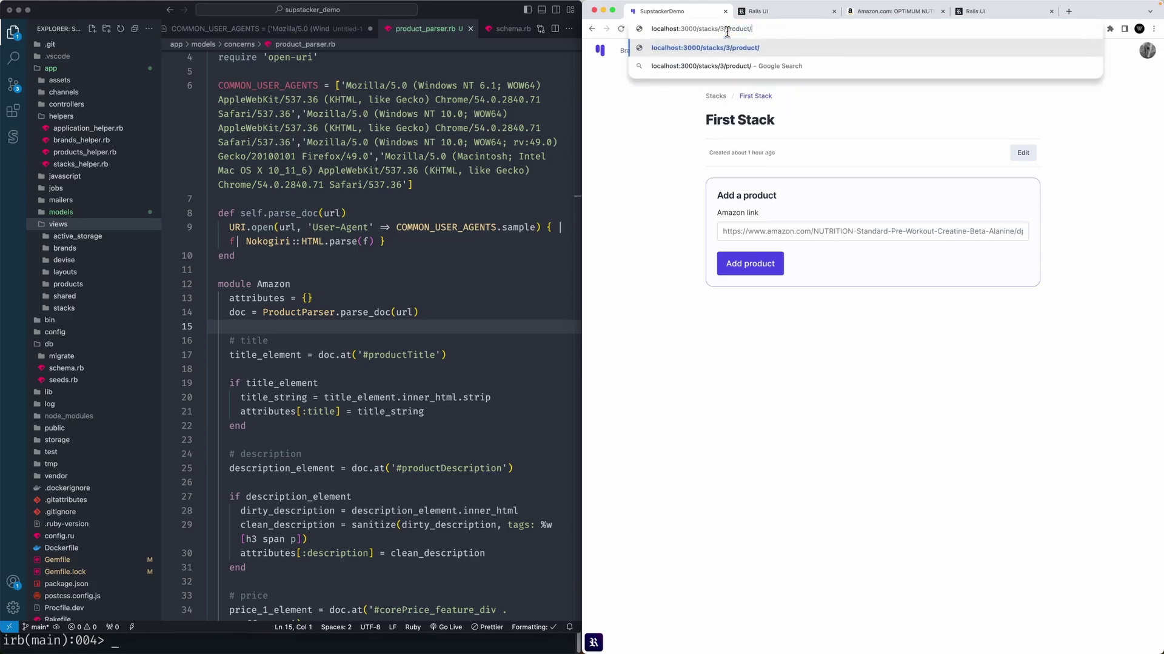
type("1")
key("Return")
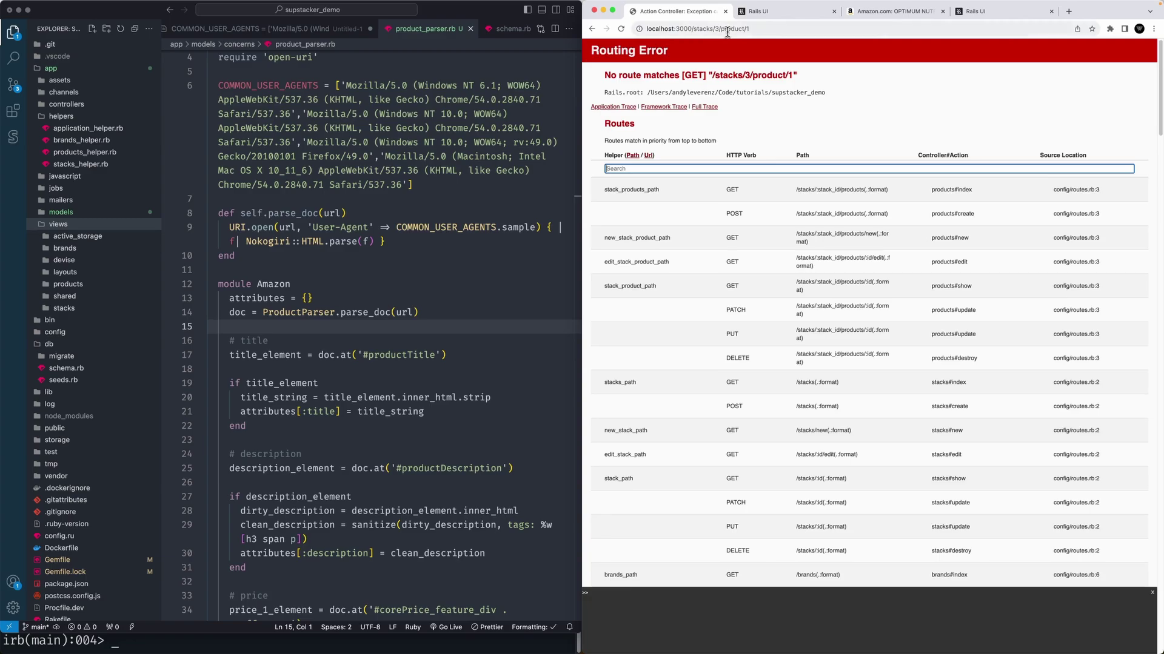
key("super+bracketleft")
left_click(742, 317)
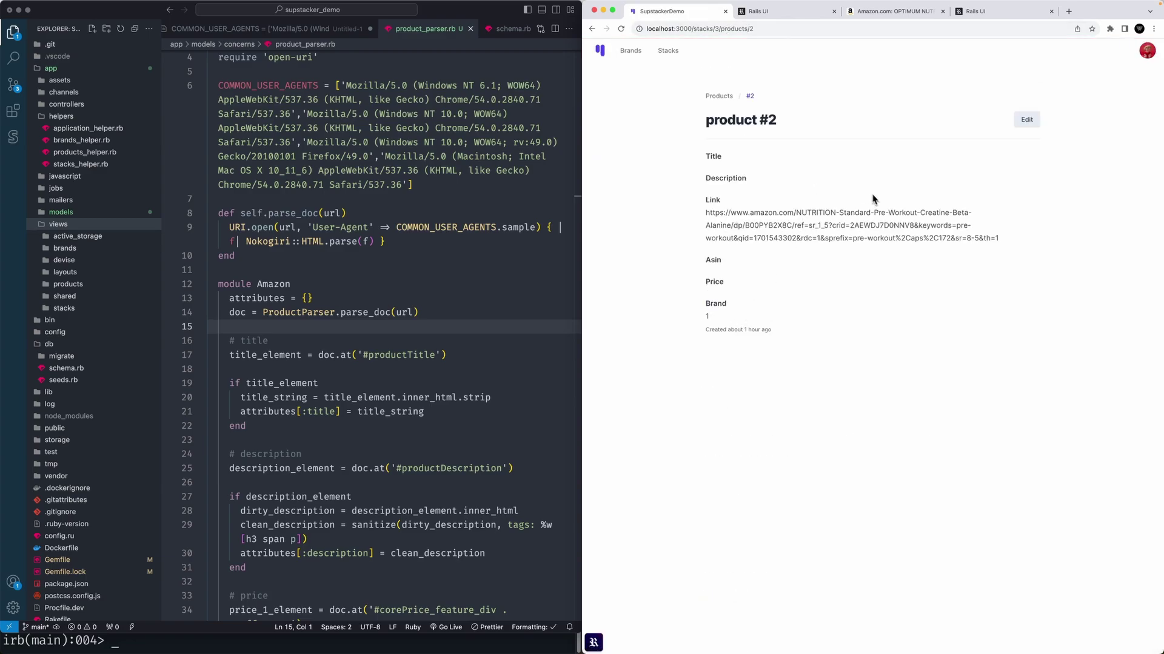
left_click(509, 325)
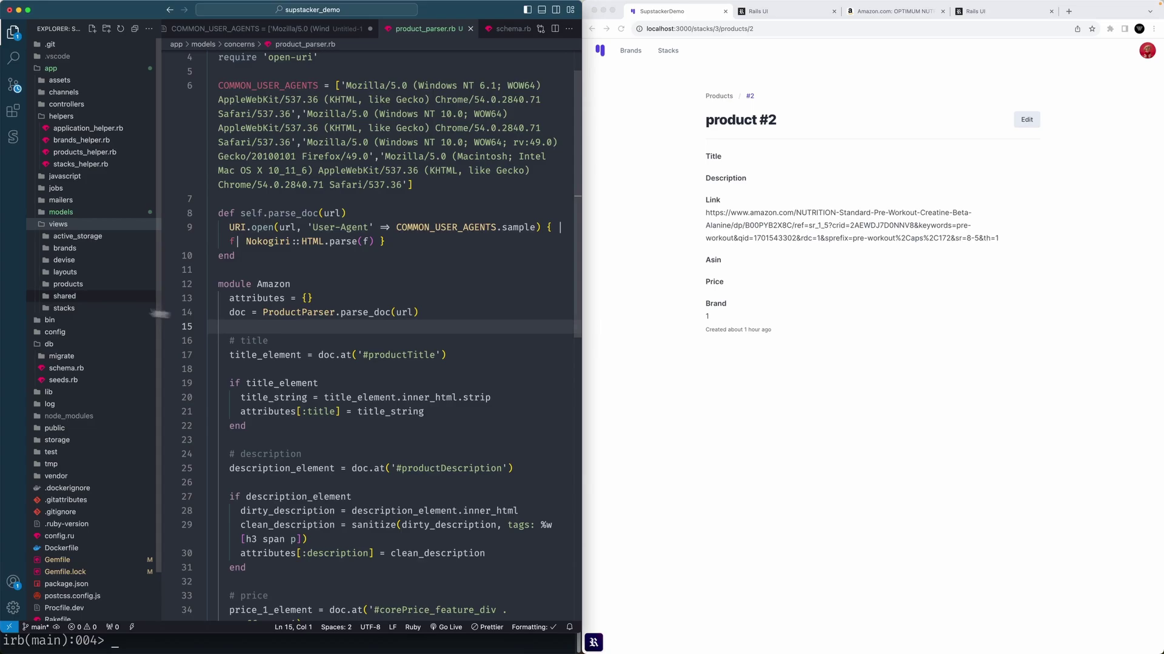
Step: Insert '<%= ProductParser::Amazon %>' as line 24 of show.html.erb, then return to product_parser.rb
key("ctrl+Tab")
left_click(347, 454)
key("Return")
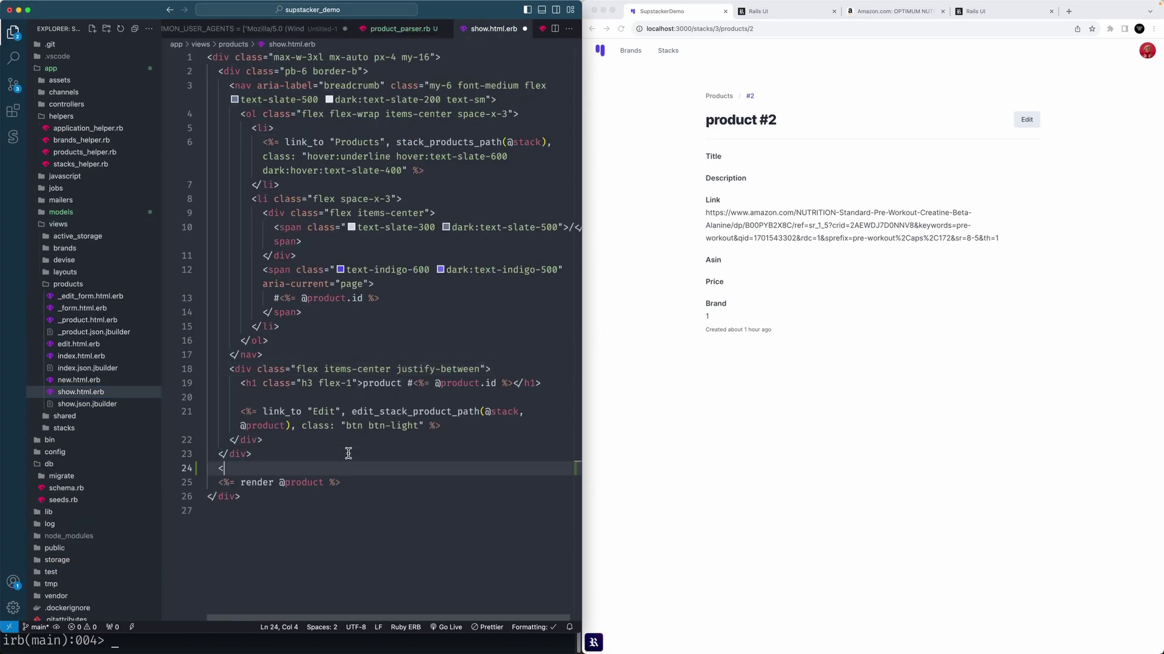
type("%= ProductParser::Ama")
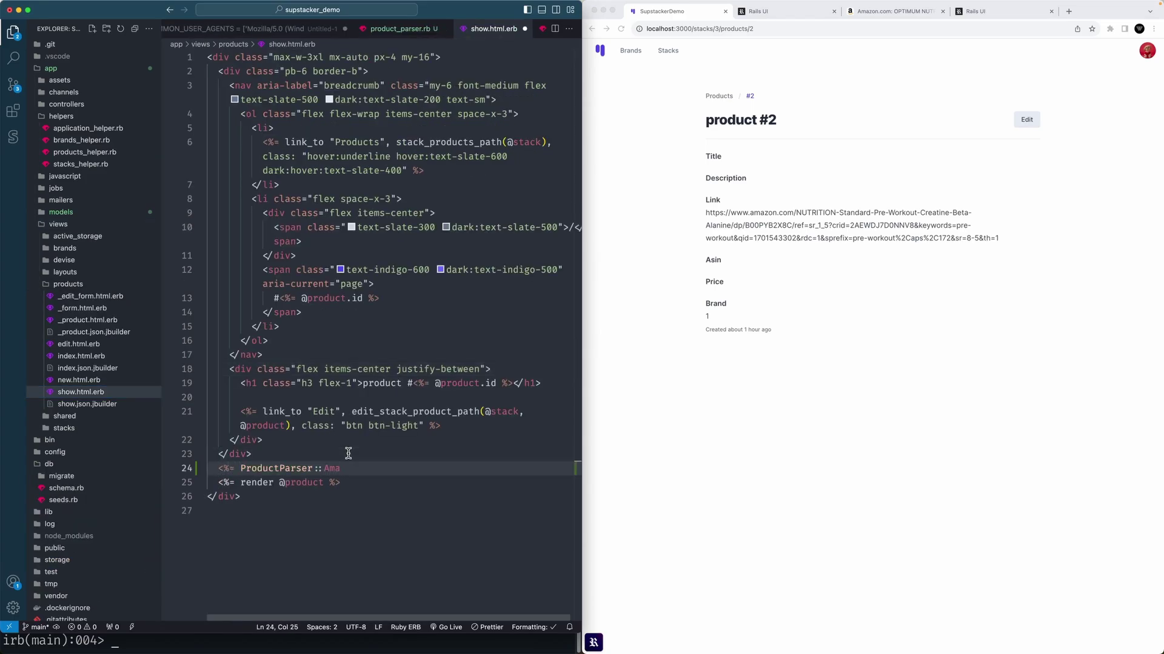
type("zon")
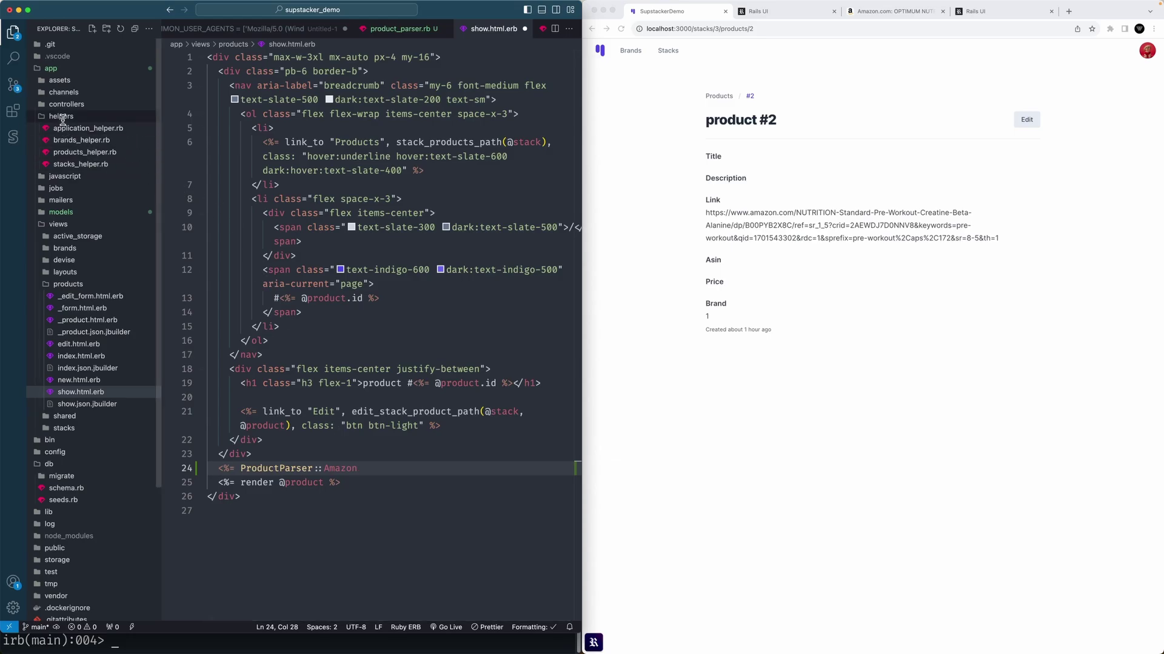
type(" %>")
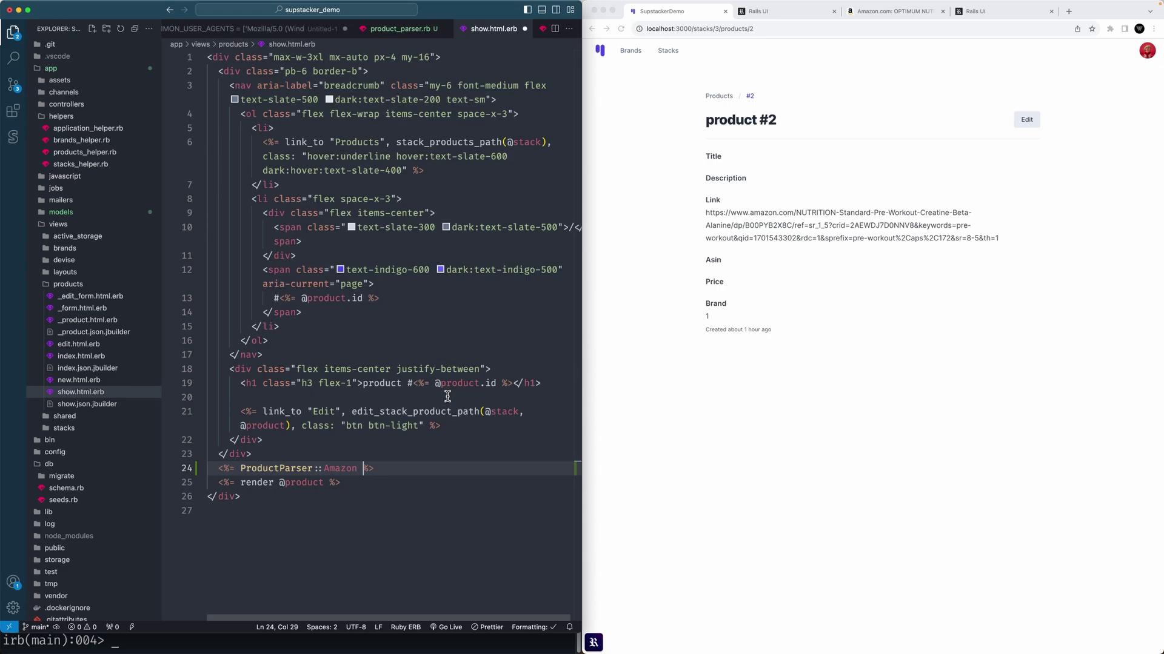
key("ctrl+Tab")
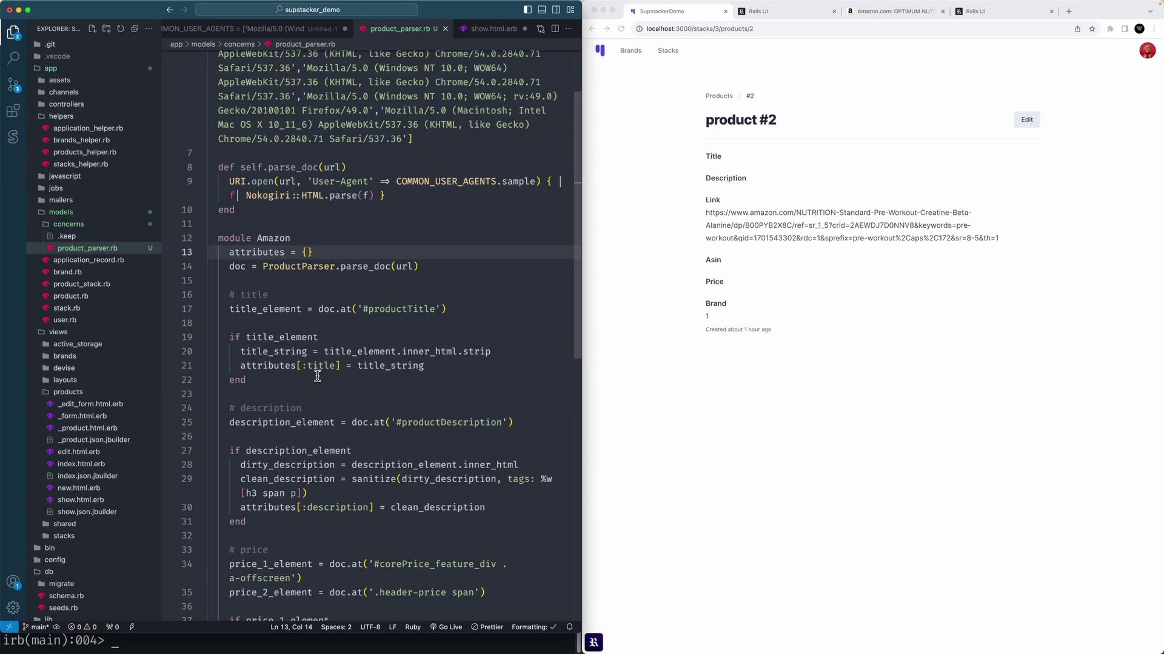
left_click(317, 311)
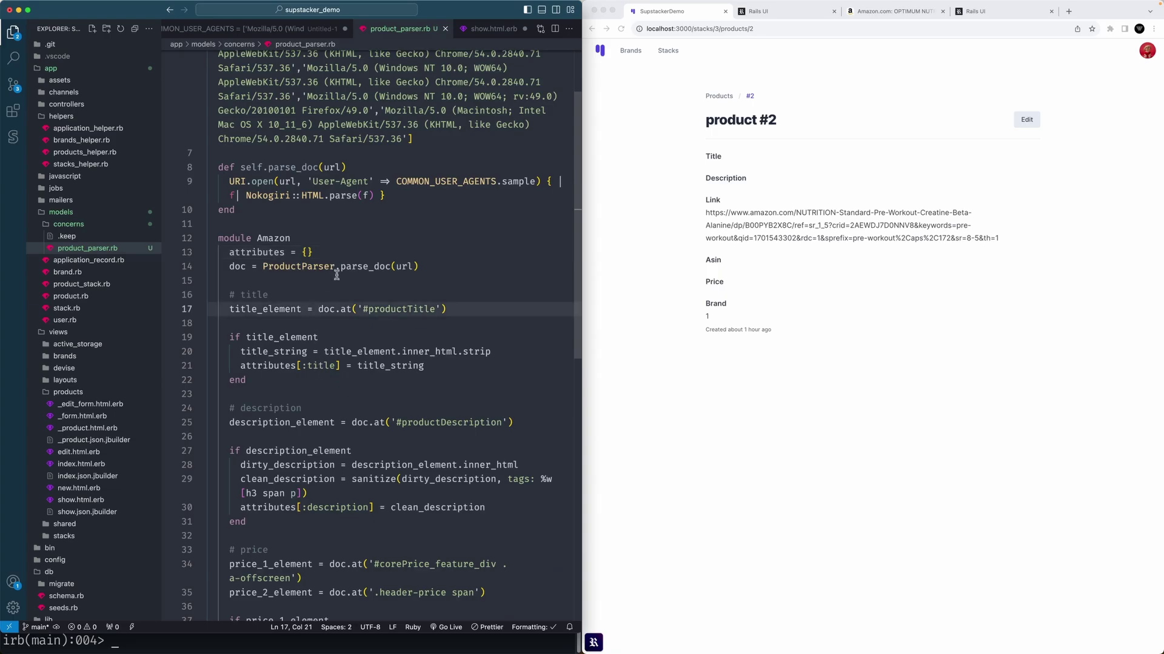
left_click(336, 282)
Step: Add 'def self.get_attributes(url)' under module Amazon, removing a stray dot
key("Up")
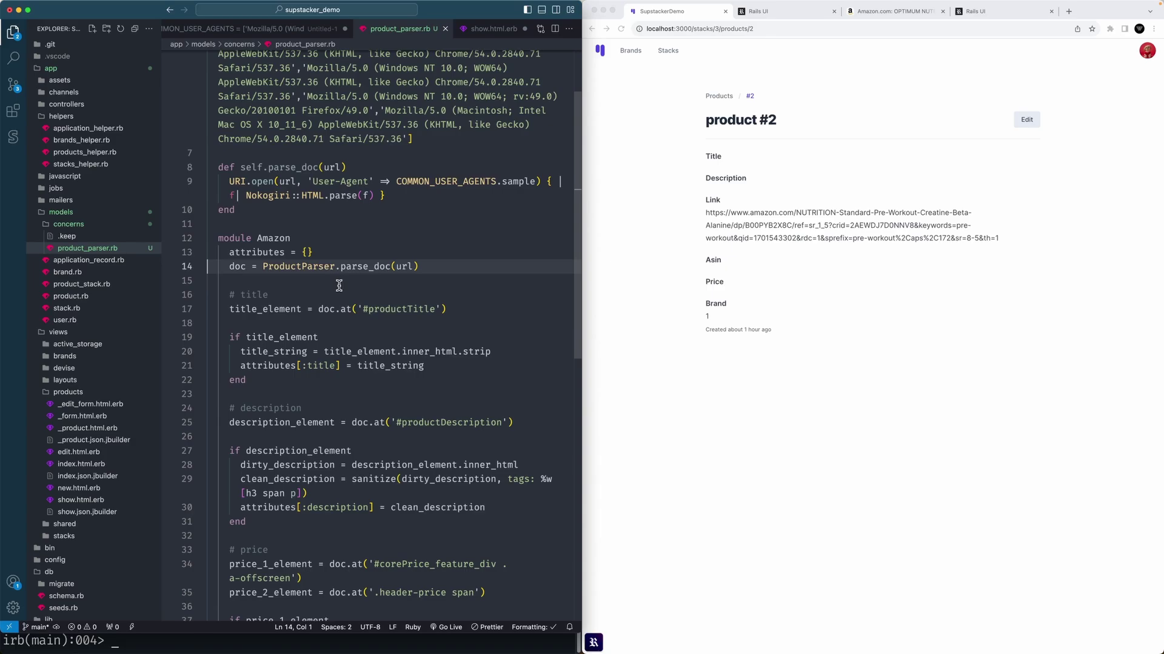
key("Up")
key("super+shift+Return")
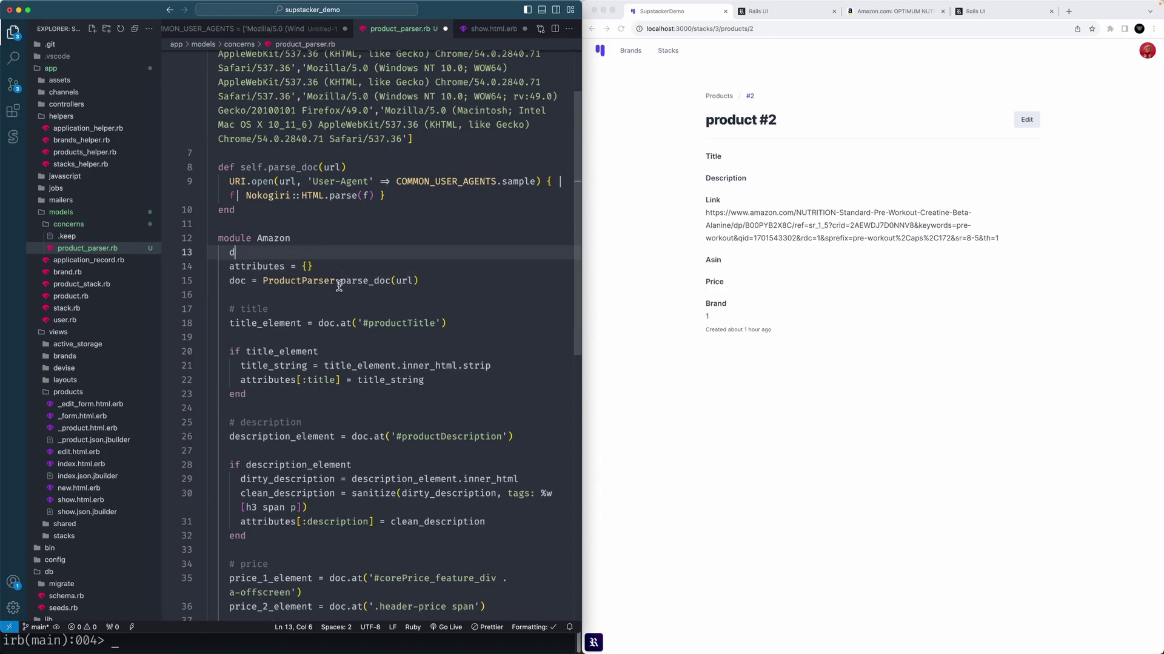
type(".se")
key("BackSpace")
key("BackSpace")
type("self.")
type("get")
type("_attribut")
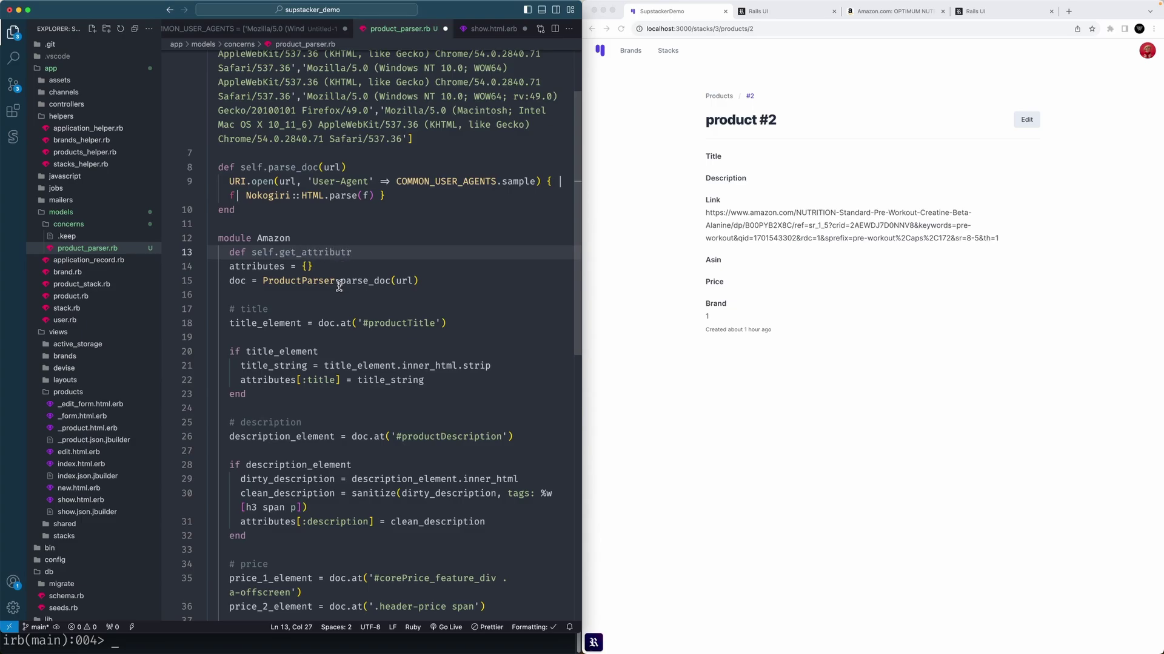
type("es(url")
scroll(391, 364, "down", 10)
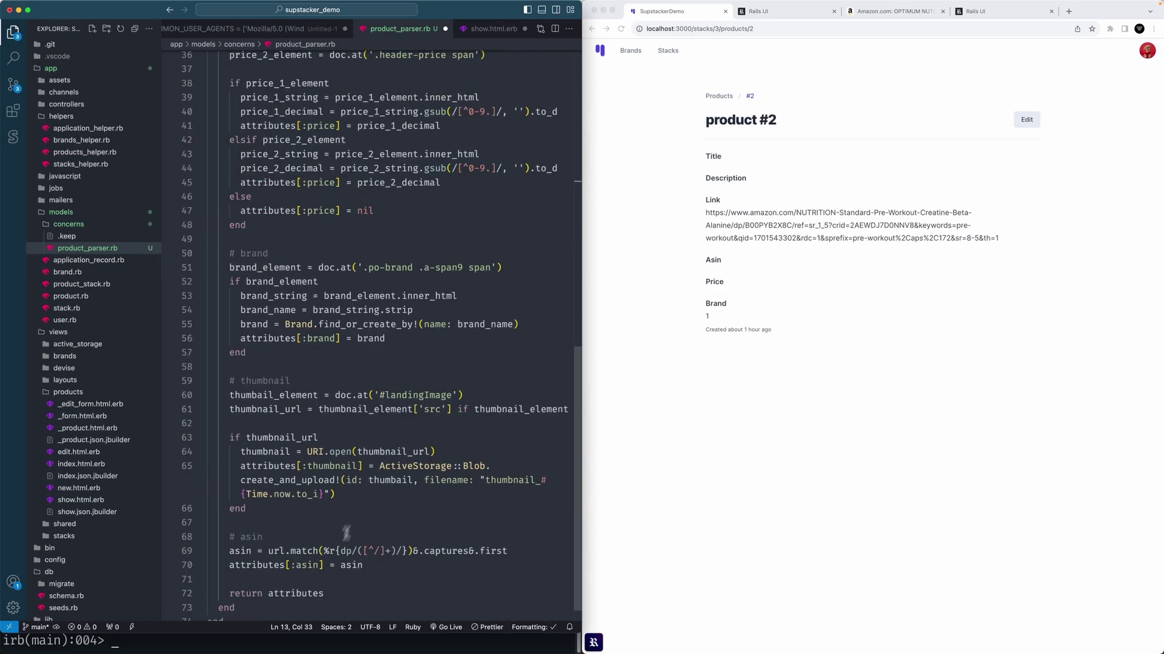
scroll(346, 545, "down", 1)
Step: Fix the closing ends after return attributes and check the block structure
left_click(334, 571)
key("Return")
type("end")
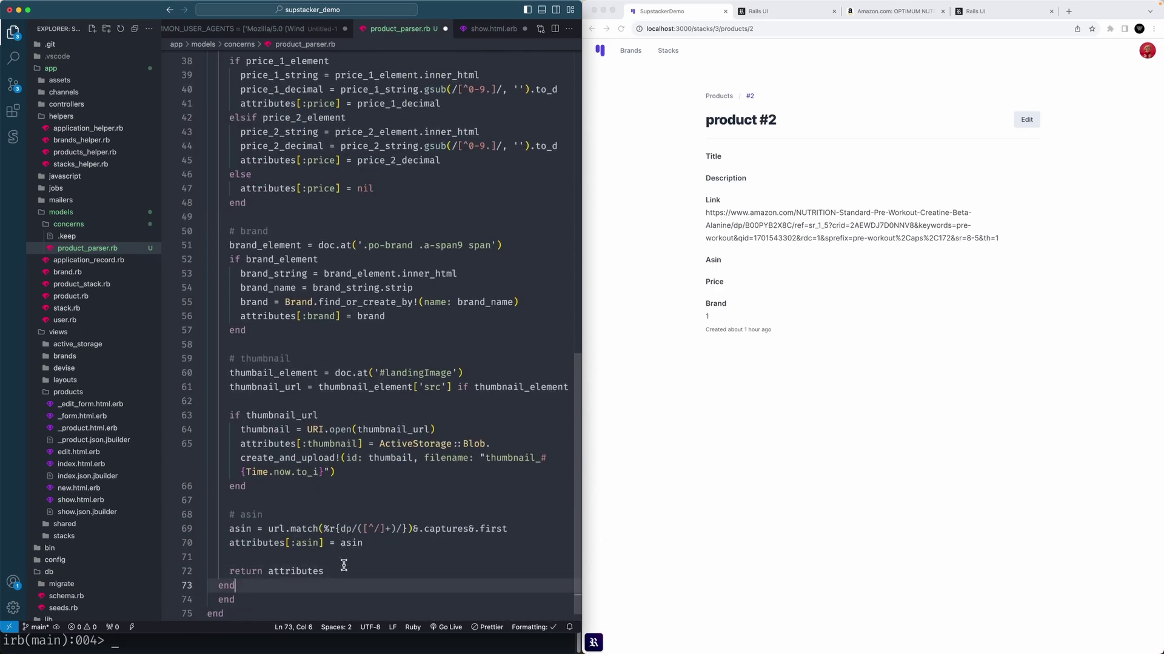
key("shift+Down")
key("BackSpace")
scroll(300, 455, "up", 4)
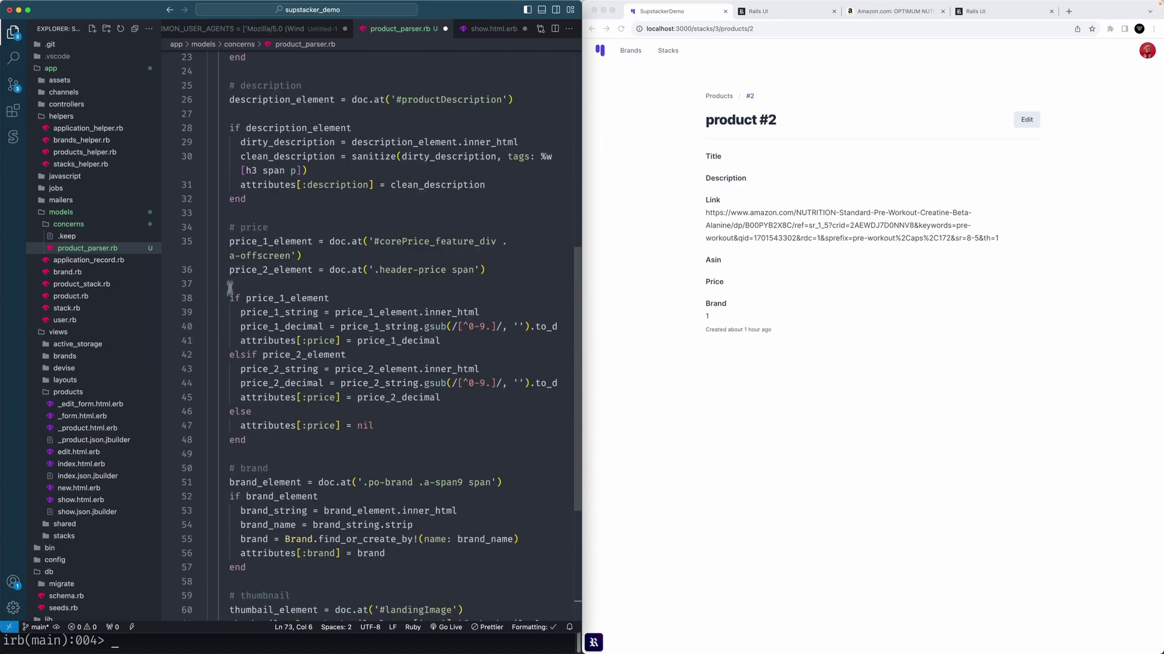
scroll(236, 273, "up", 2)
scroll(232, 273, "up", 3)
scroll(227, 182, "up", 1)
left_click(228, 105)
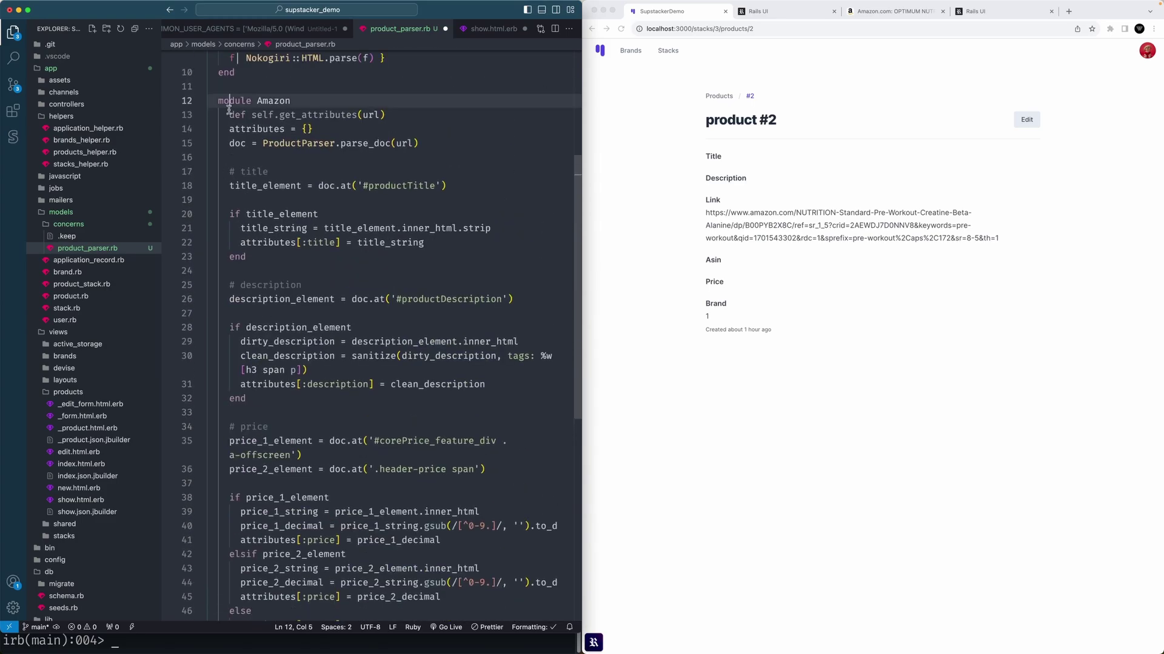
scroll(228, 109, "up", 1)
left_click(228, 127)
scroll(227, 132, "up", 3)
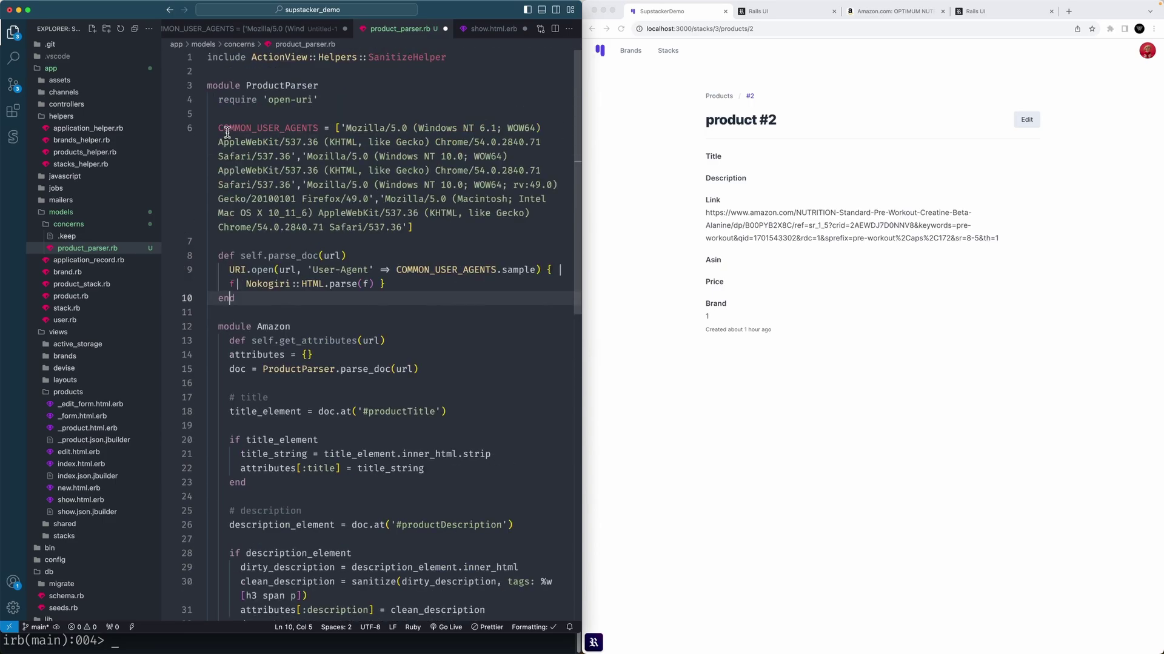
left_click(230, 85)
scroll(290, 301, "down", 10)
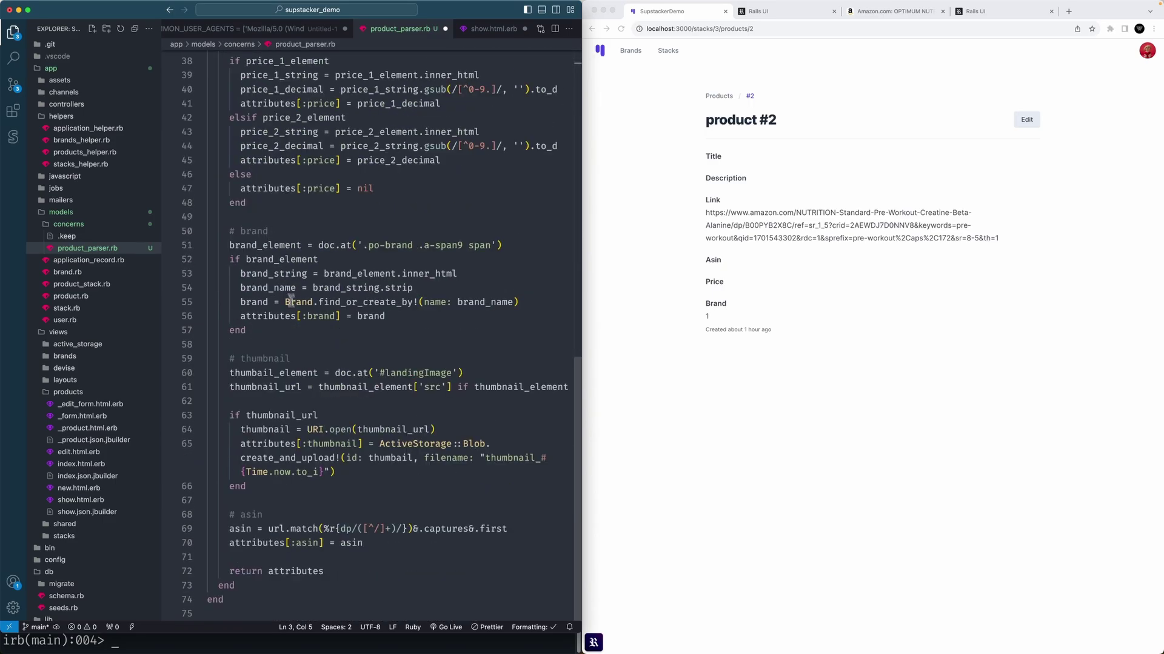
left_click(291, 529)
left_click(571, 486)
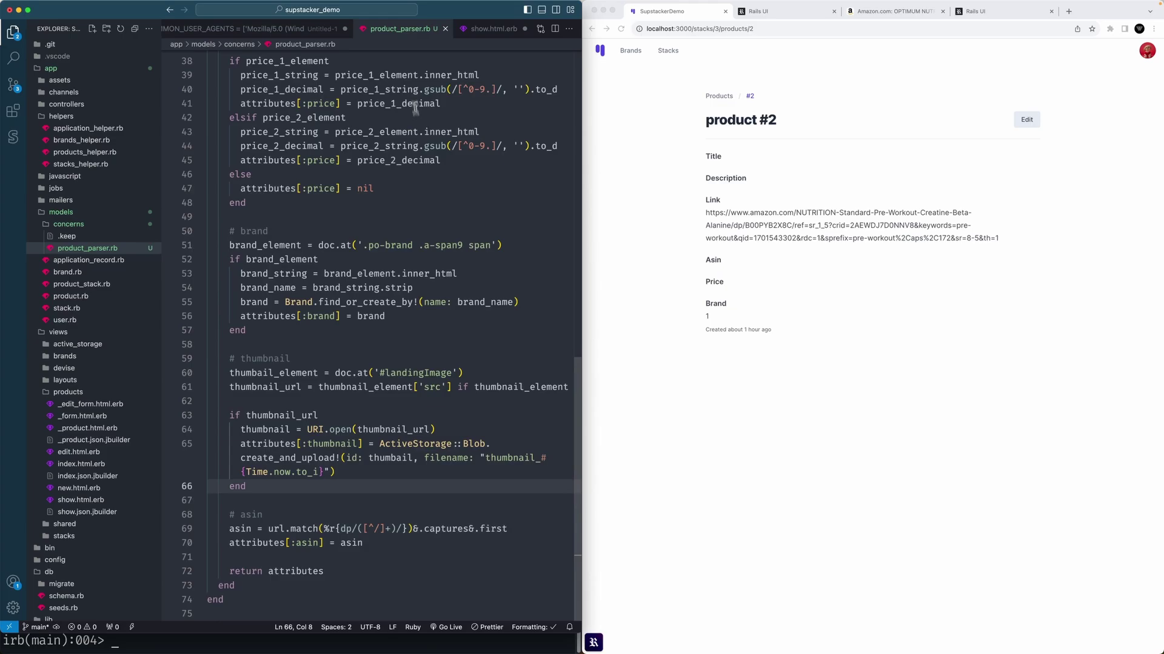
left_click(475, 29)
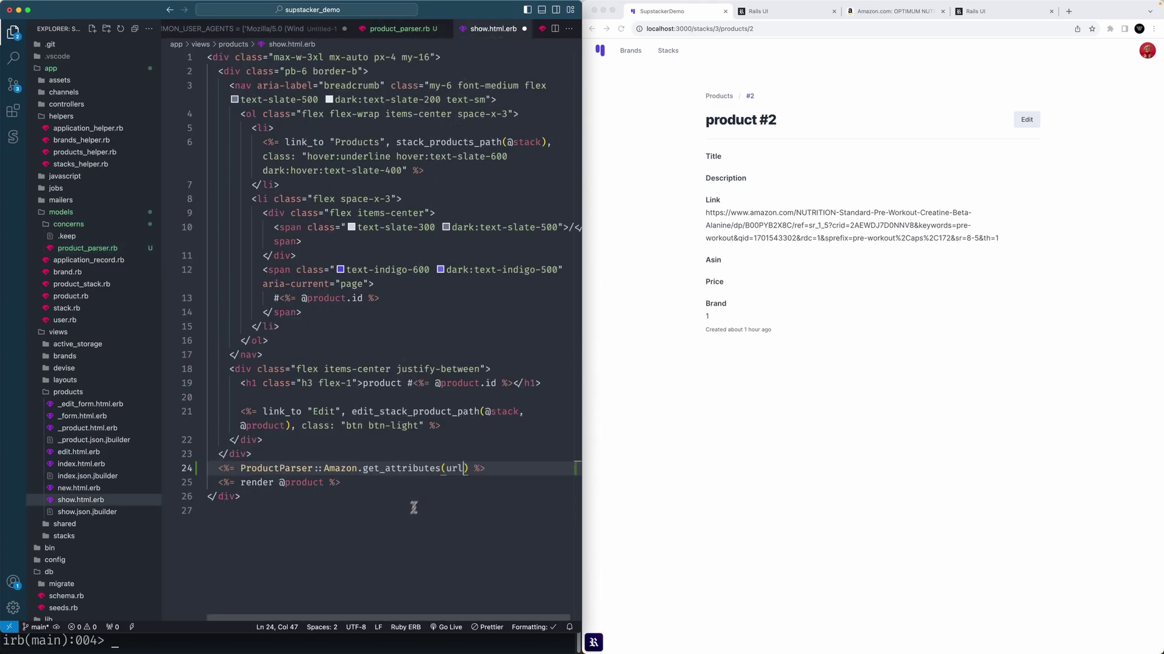
double_click(454, 469)
type("@ur")
type("oduc")
type("t.link")
key("super+s")
left_click(839, 445)
key("super+r")
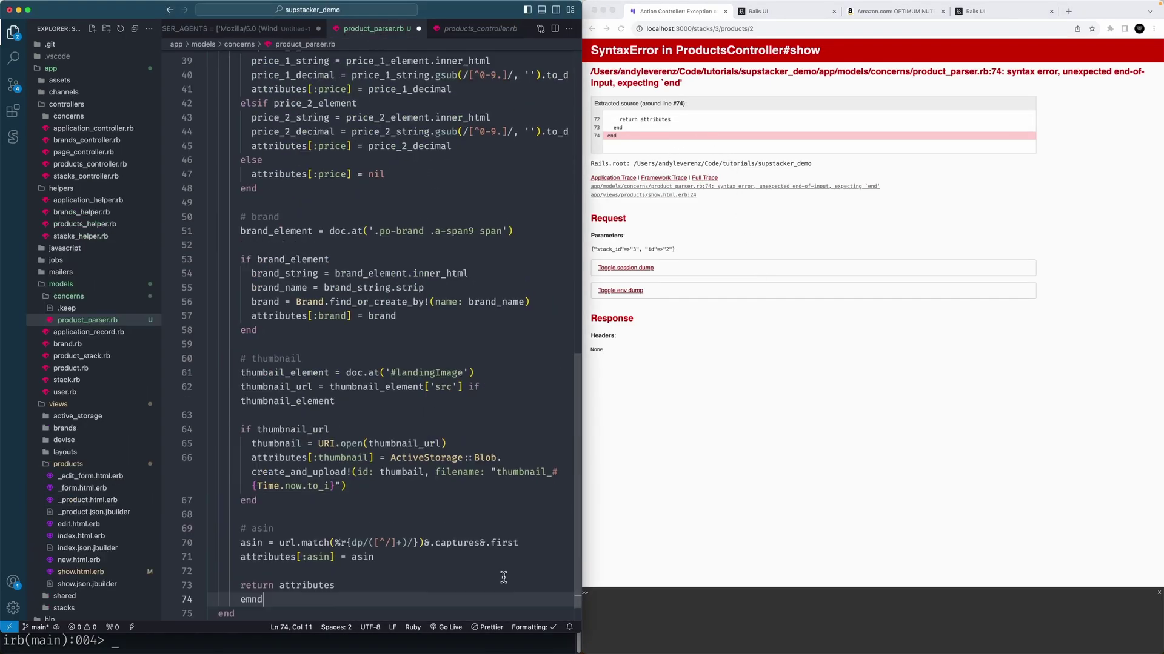
Step: Correct the mistyped 'emnd' to 'end' in the parser, save, and reload the product page
key("BackSpace")
key("BackSpace")
key("BackSpace")
type("nd")
key("super+s")
left_click(669, 347)
key("super+r")
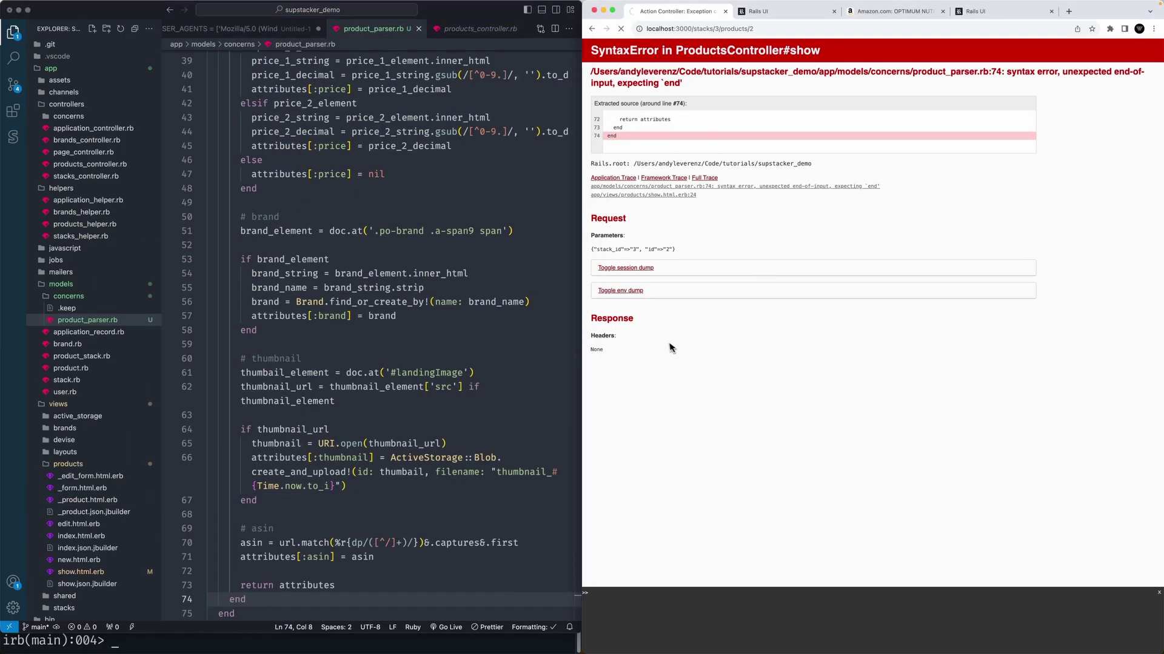
Step: Fix the misspelled 'thumbail' to 'thumbnail', save, and reload the product page
left_click(264, 160)
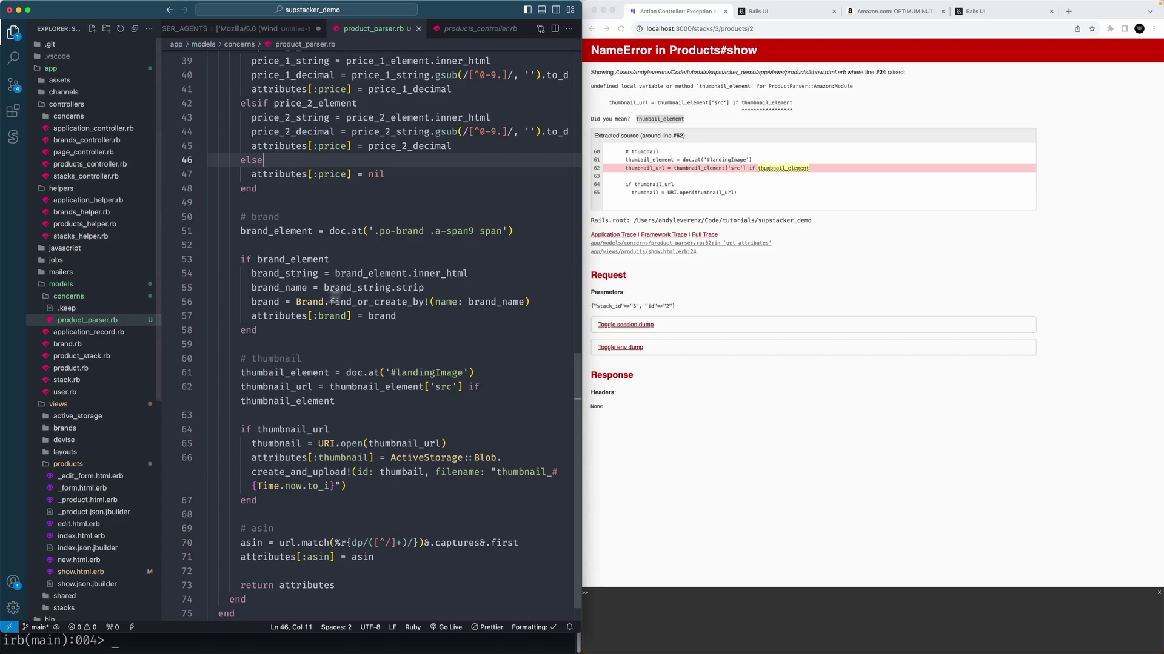
scroll(482, 303, "down", 1)
left_click(421, 372)
key("super+s")
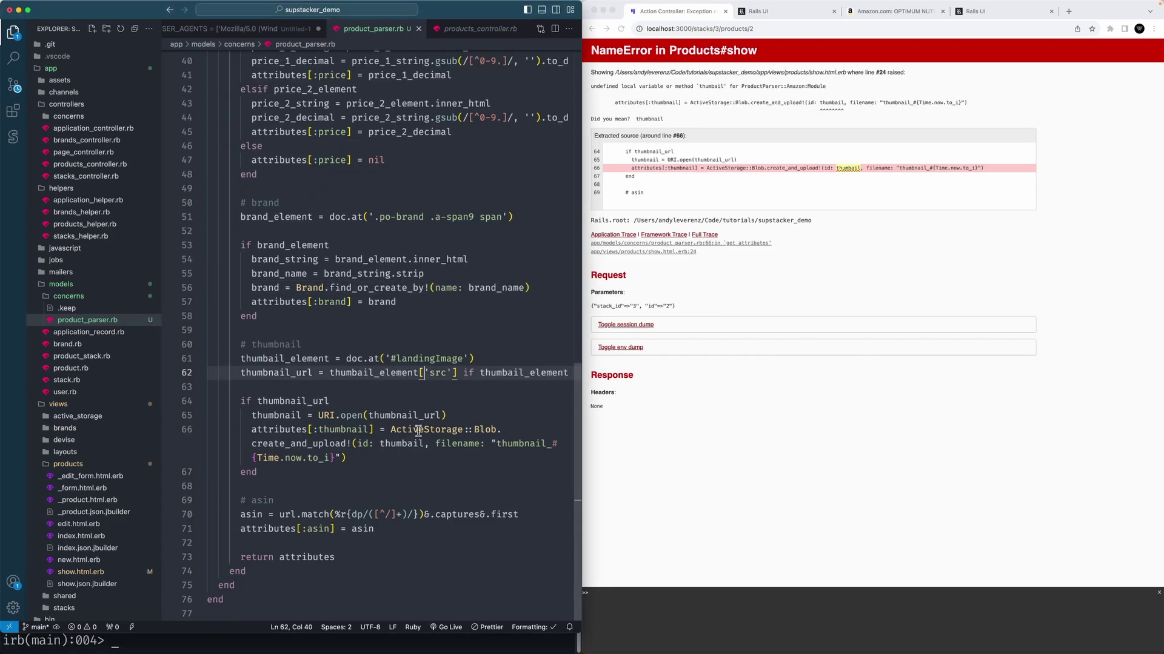
left_click(403, 444)
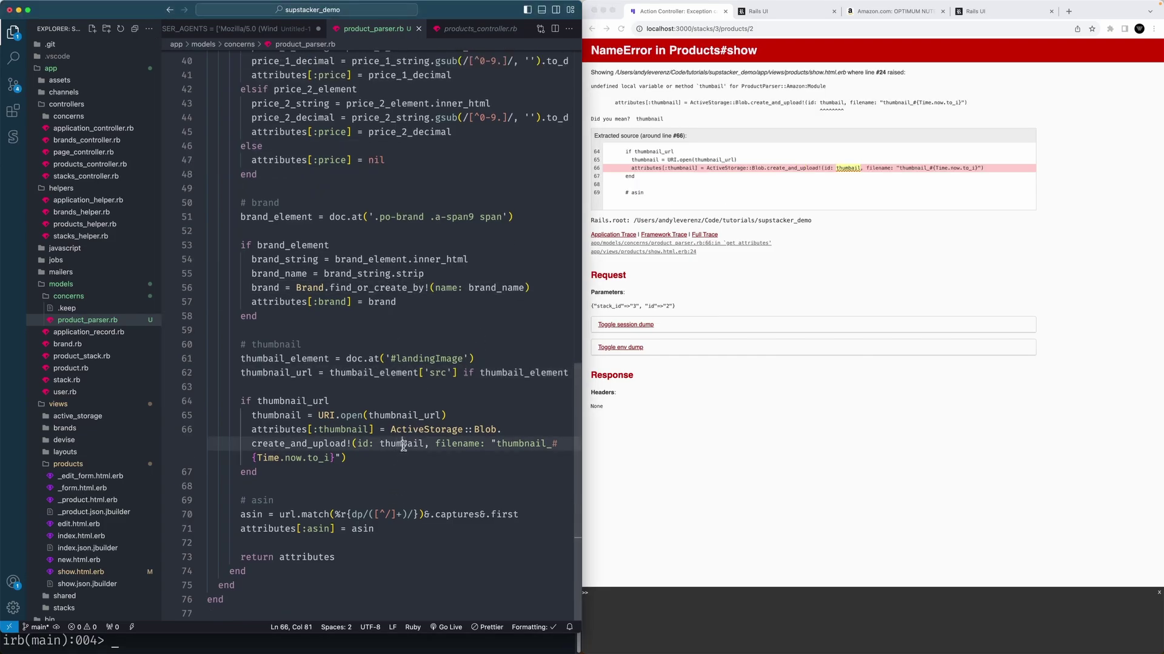
type("n")
key("super+s")
left_click(800, 409)
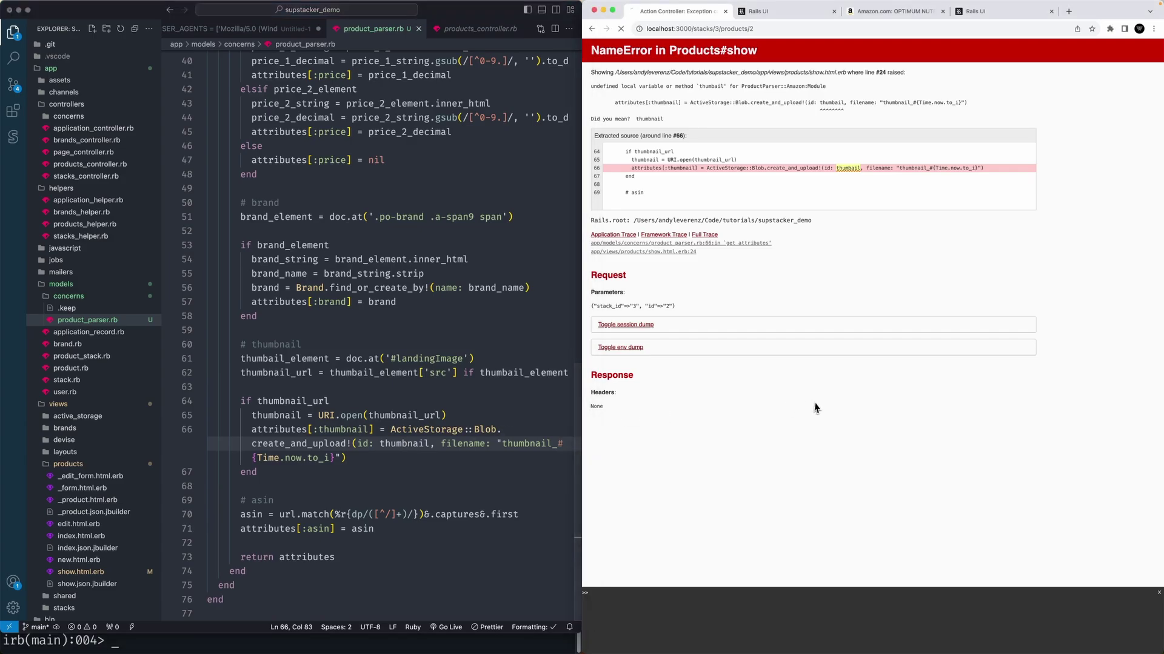
key("super+r")
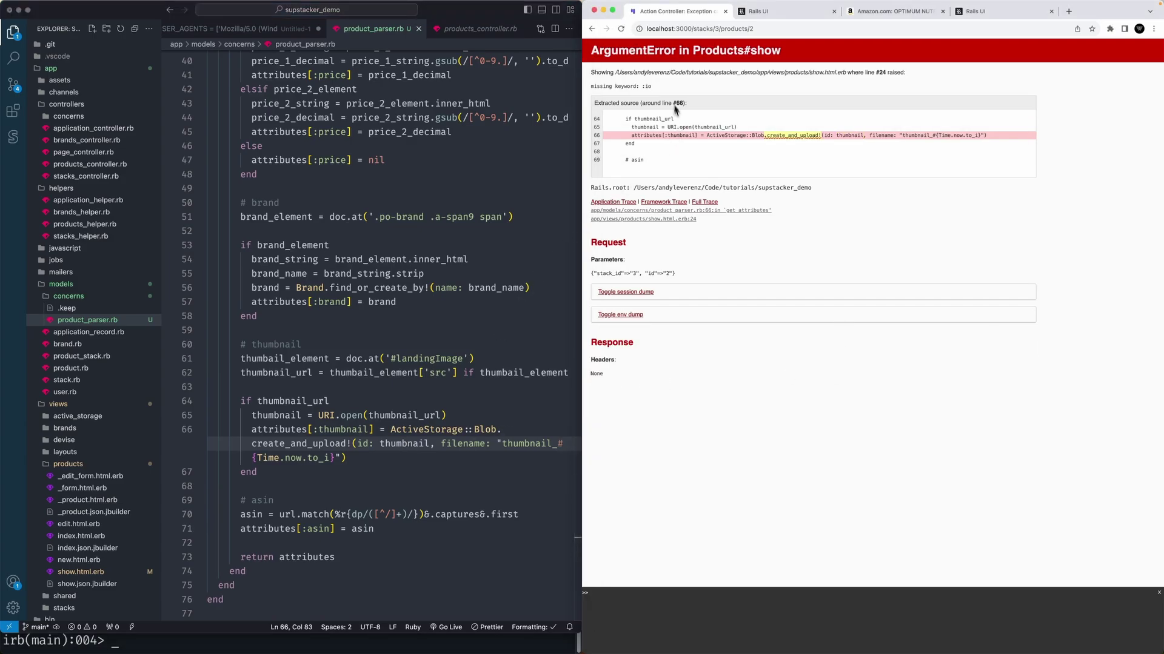
Step: Change 'id:' to 'io:' in create_and_upload! on line 66 and reload product #2
left_click(486, 373)
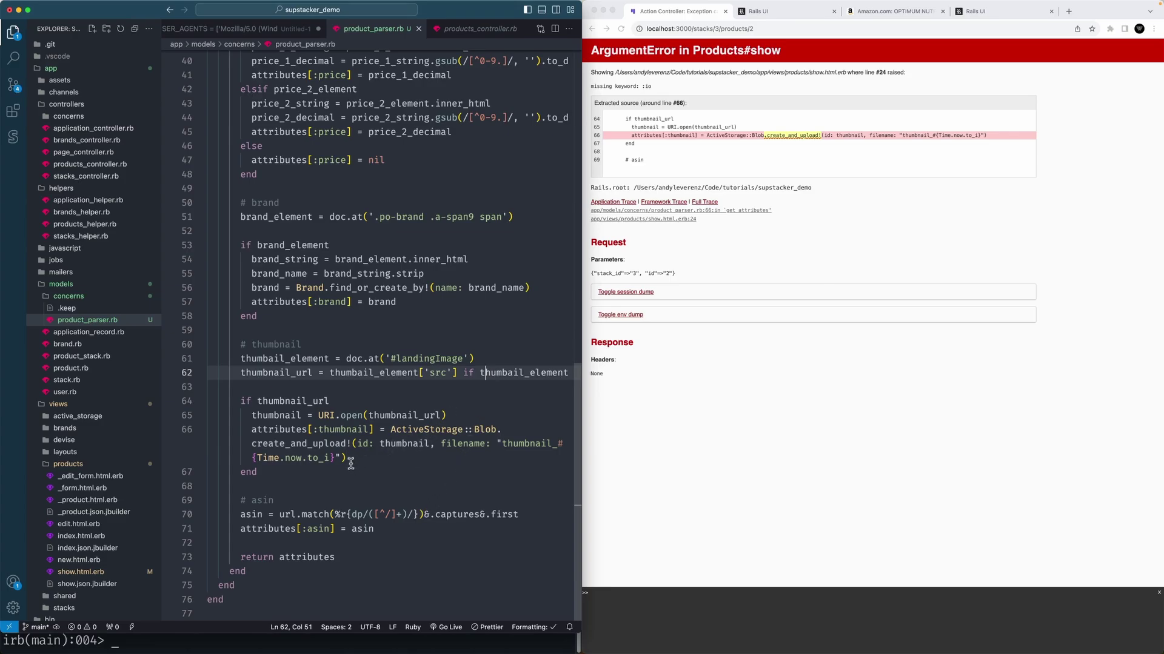
left_click_drag(358, 445, 365, 446)
type("o")
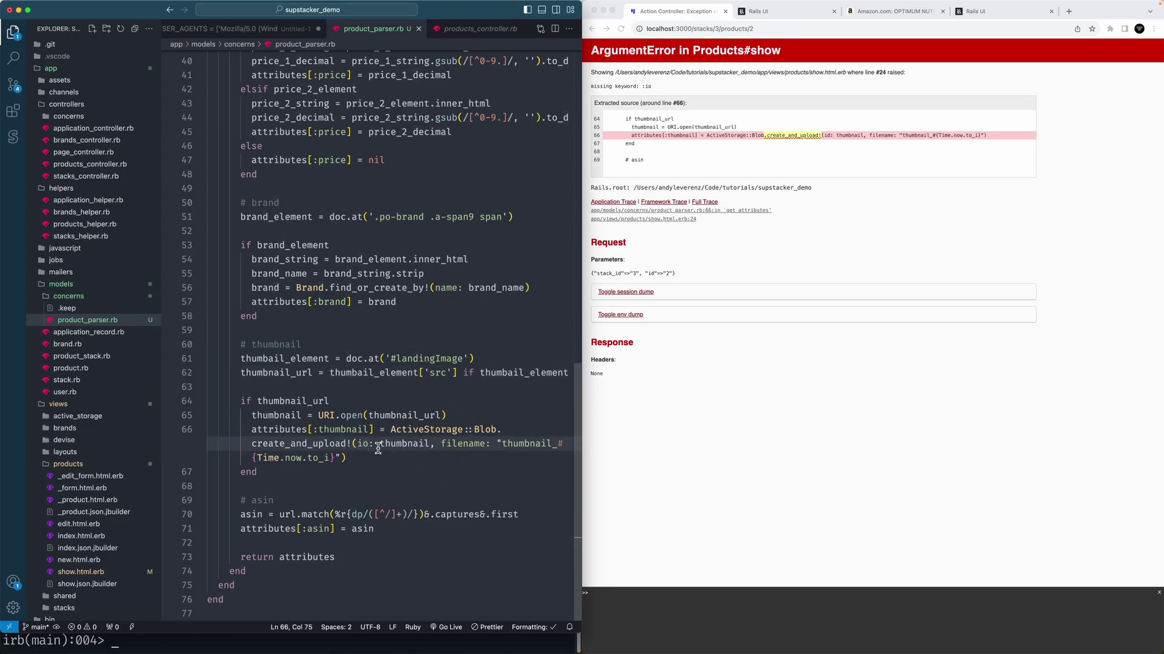
left_click(772, 324)
key("super+r")
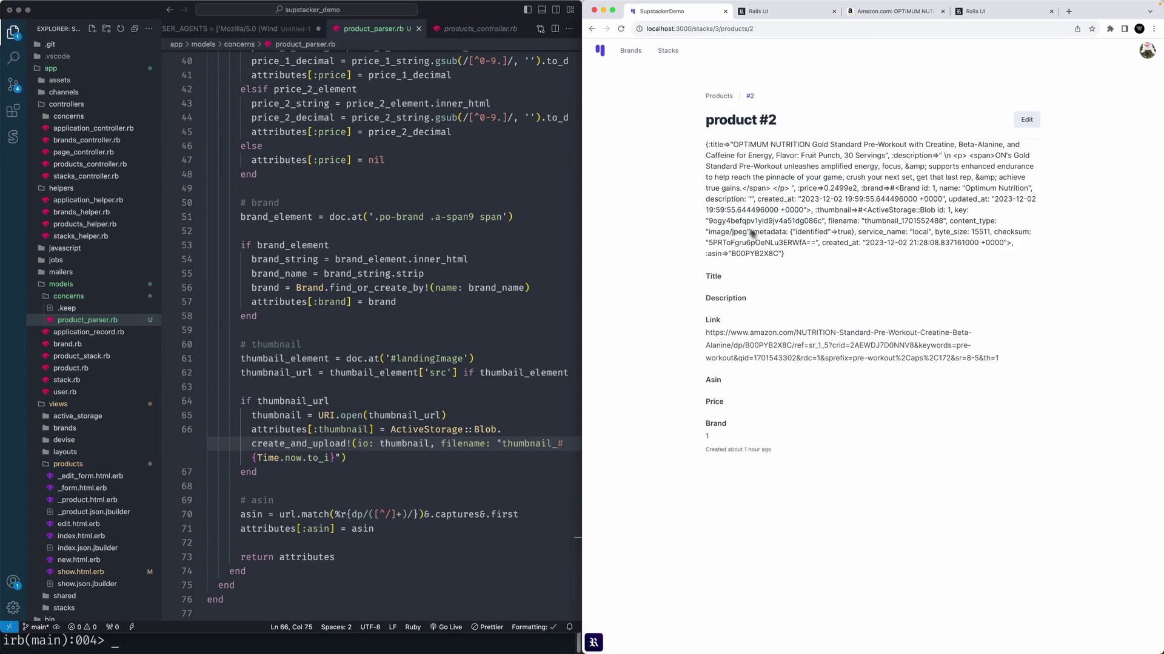
Step: Check the scraped attributes on the page, then reopen show.html.erb from the Explorer
left_click_drag(787, 256, 681, 146)
left_click(661, 192)
left_click(398, 316)
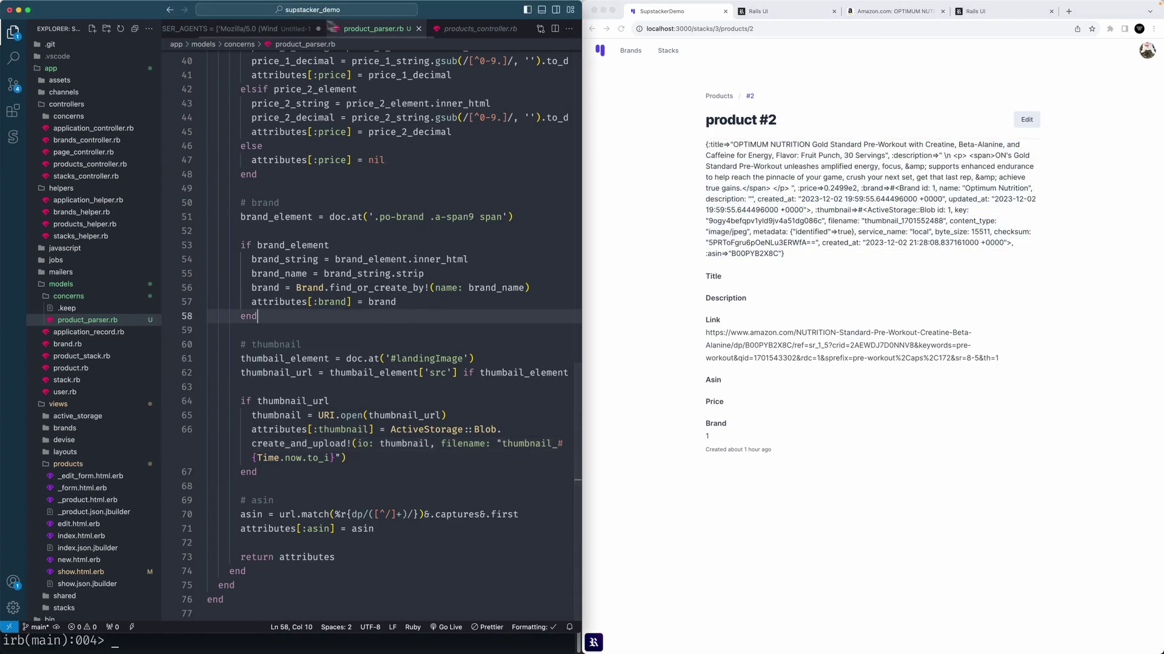
key("super+Tab")
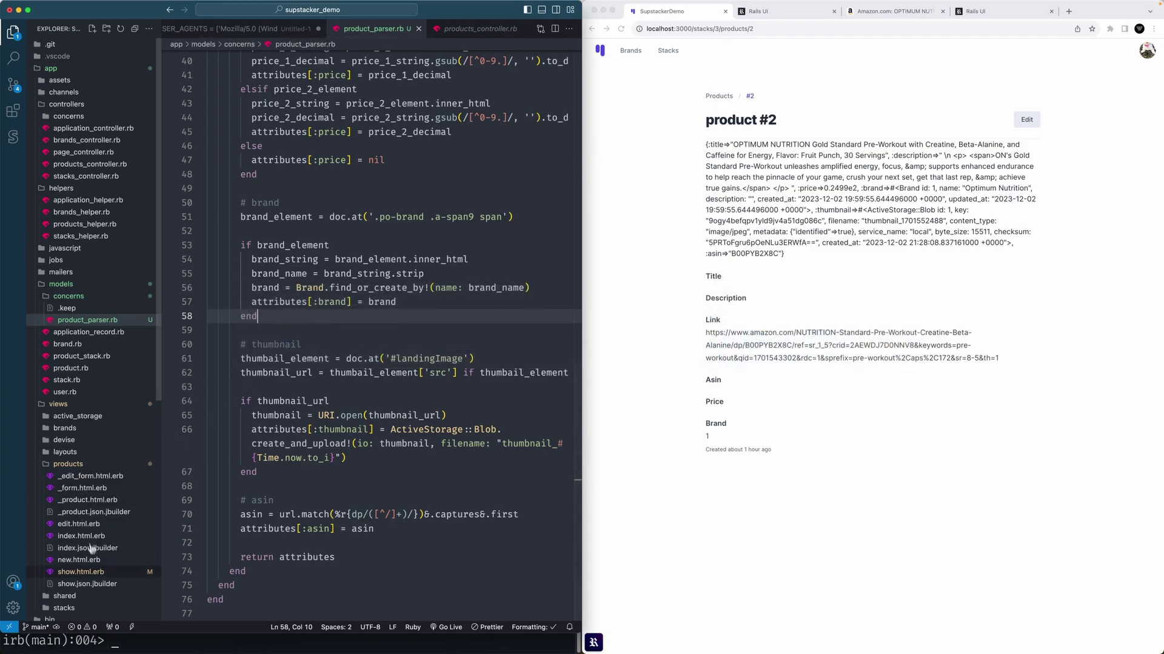
left_click(82, 572)
left_click(381, 340)
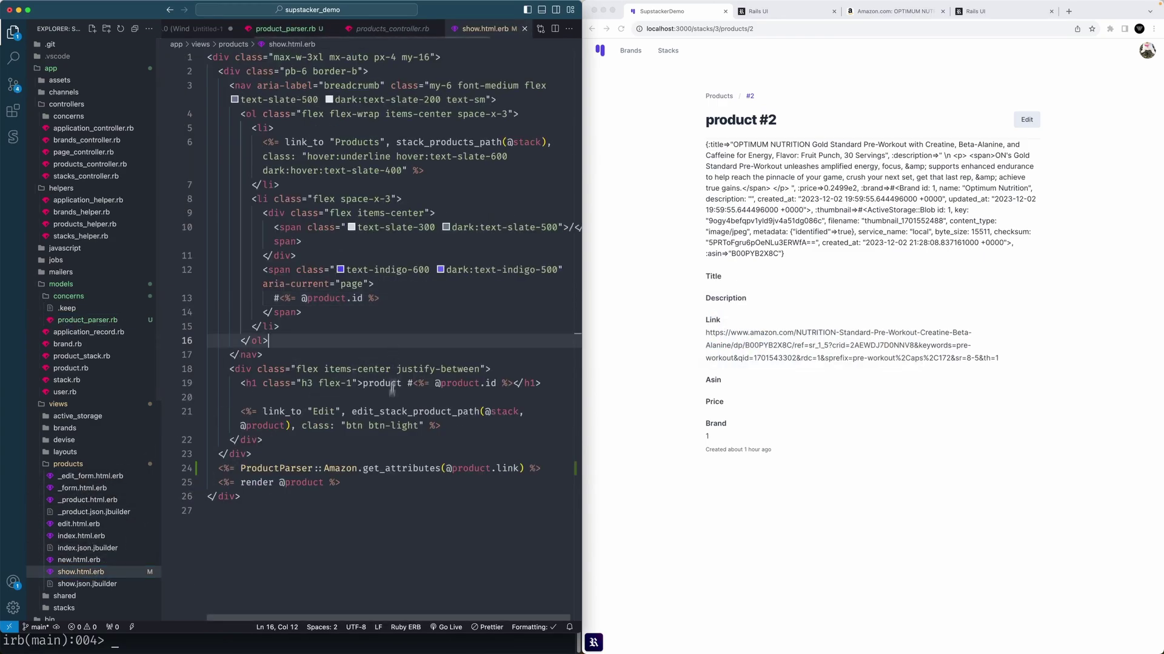
left_click(528, 468)
type("[")
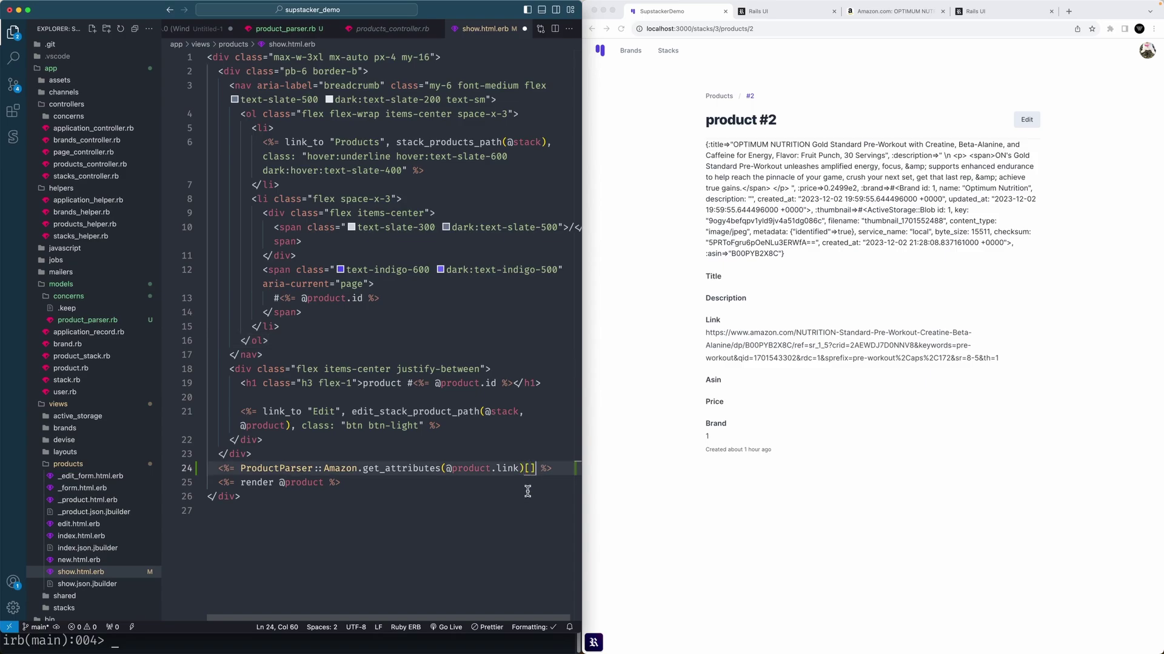
type("title")
key("ctrl+s")
left_click(746, 167)
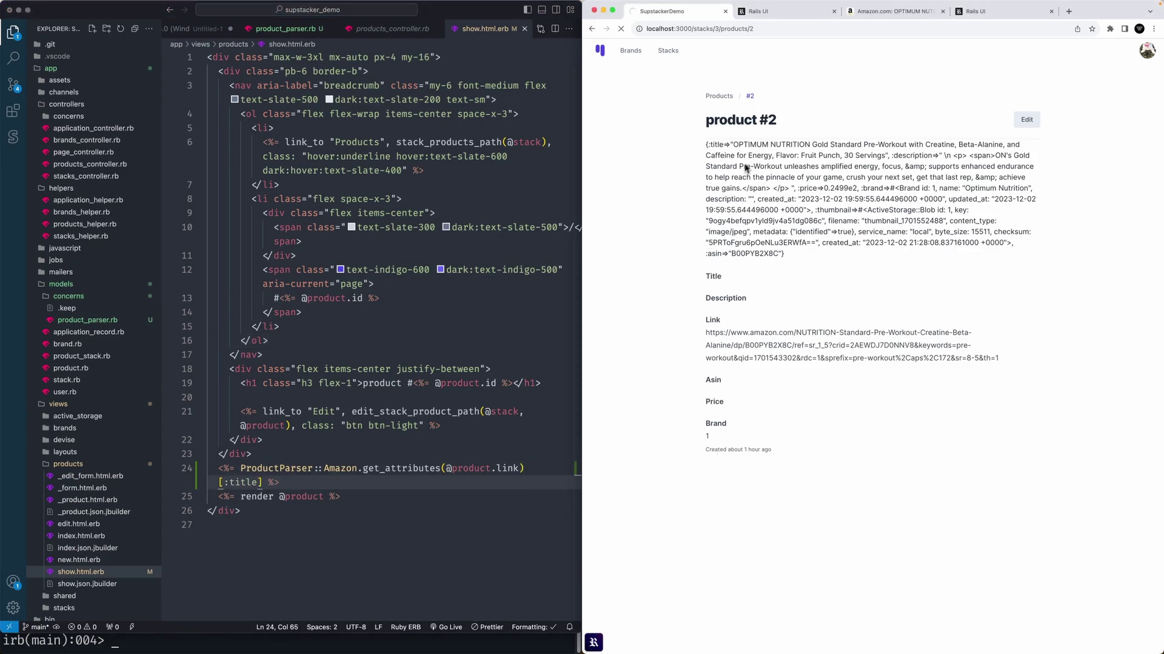
left_click(486, 462)
key("ctrl+z")
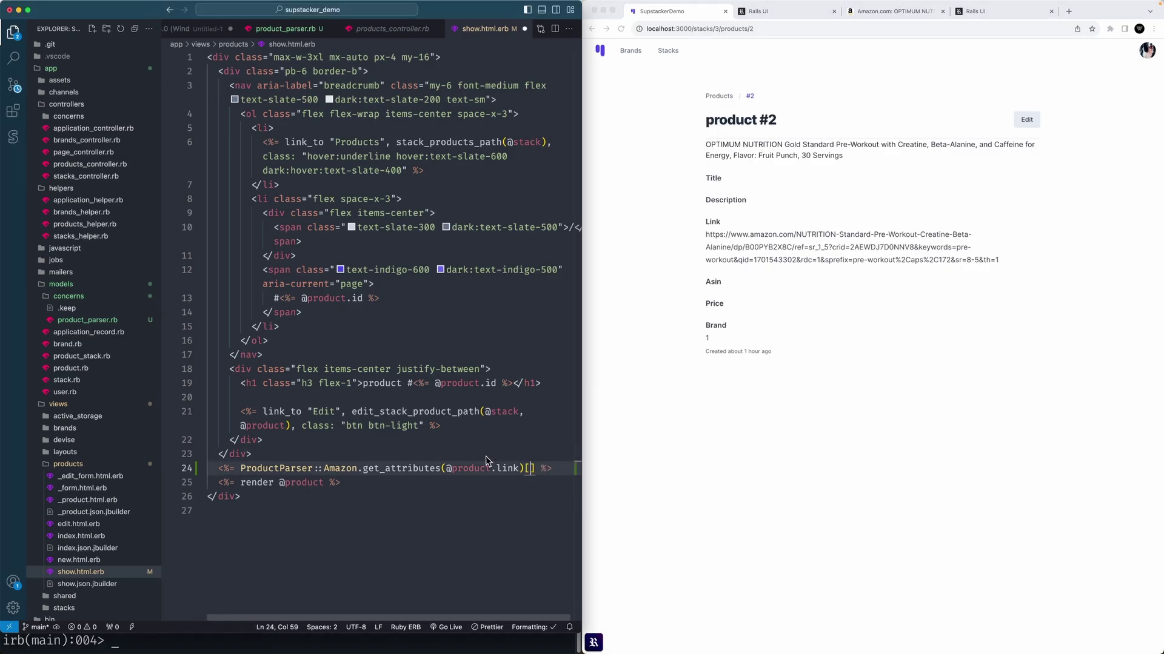
type(":descript")
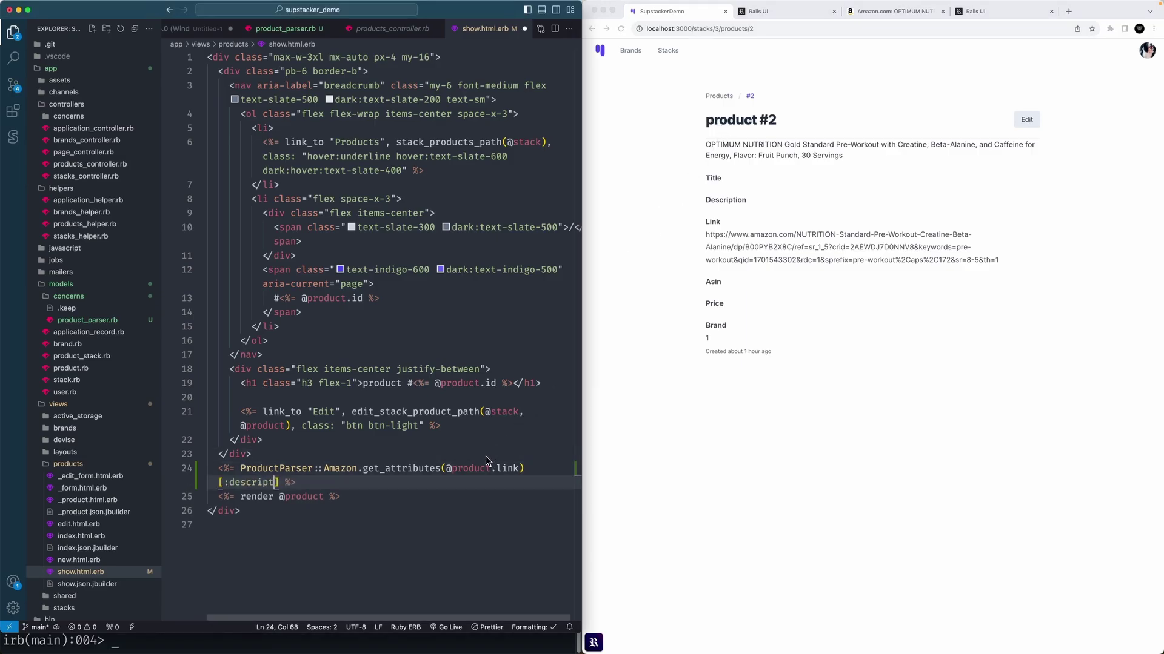
type("ion")
key("ctrl+s")
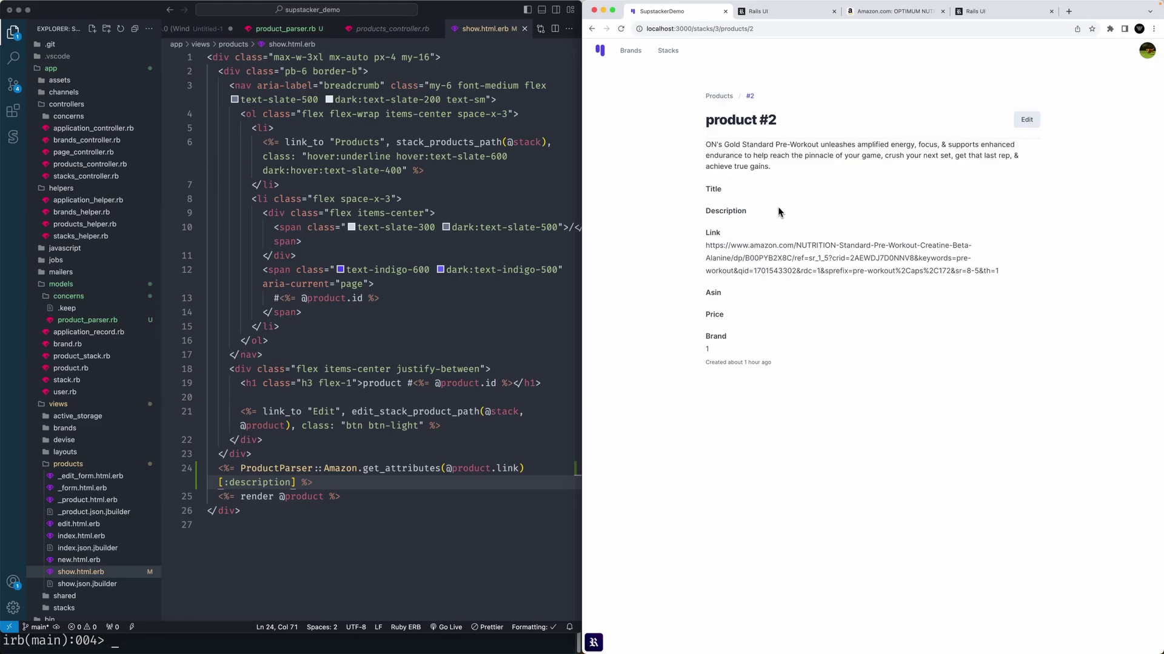
left_click(358, 488)
key("Left")
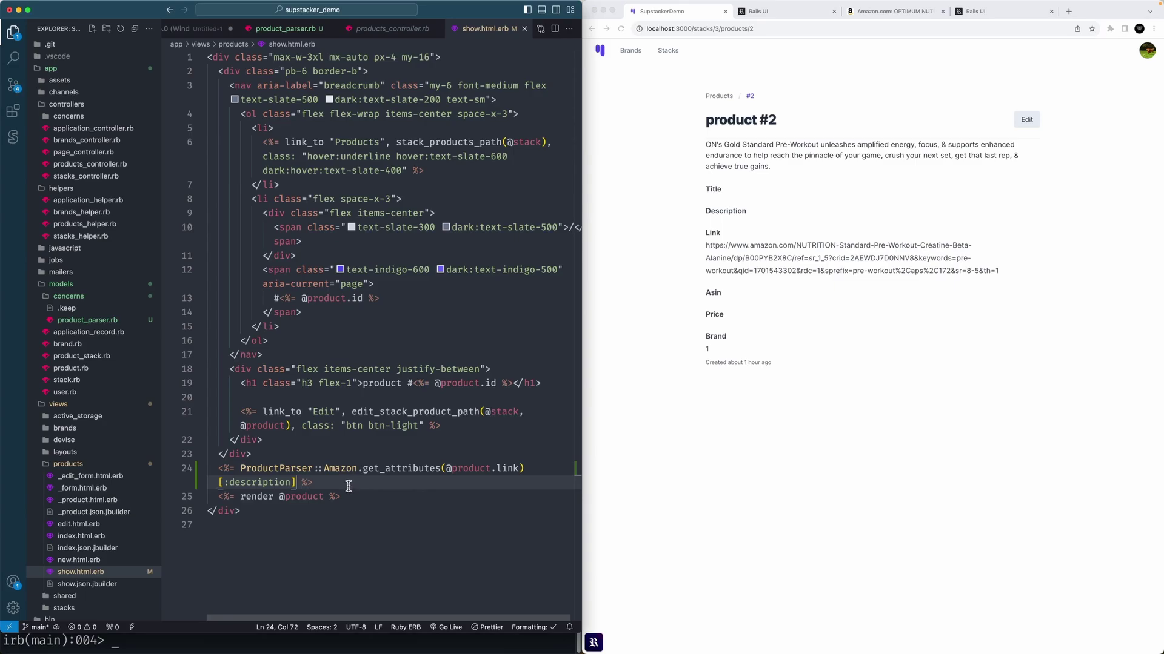
key("shift+Home")
key("BackSpace")
key("BackSpace")
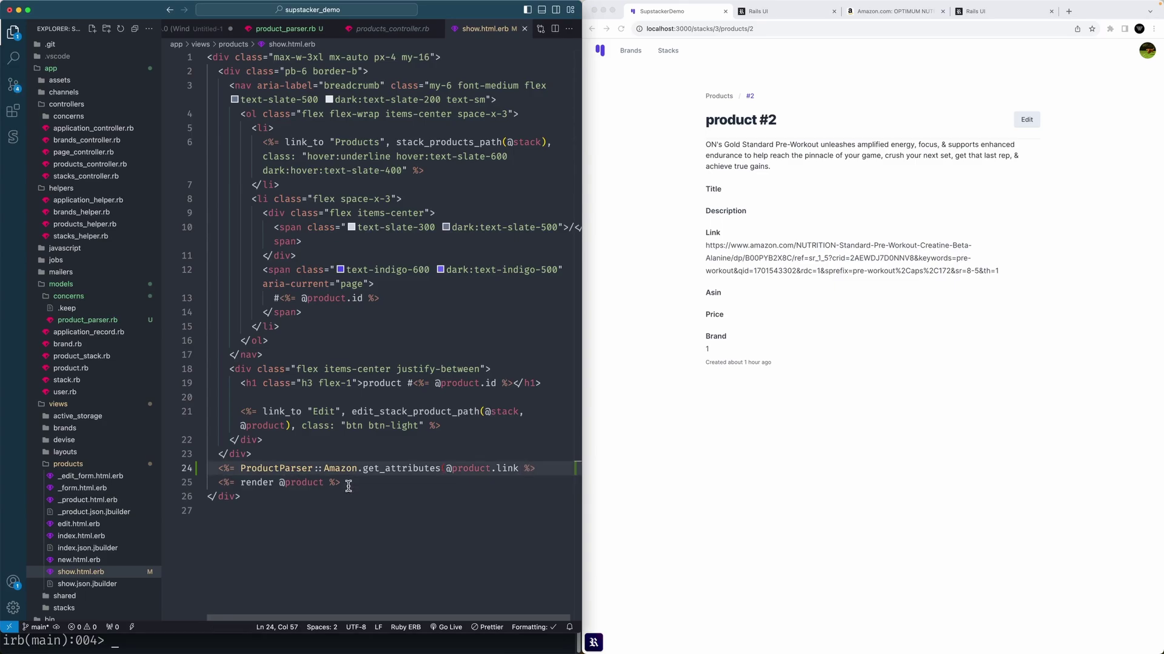
type(")")
left_click(446, 468)
key("BackSpace")
type("(")
left_click(573, 369)
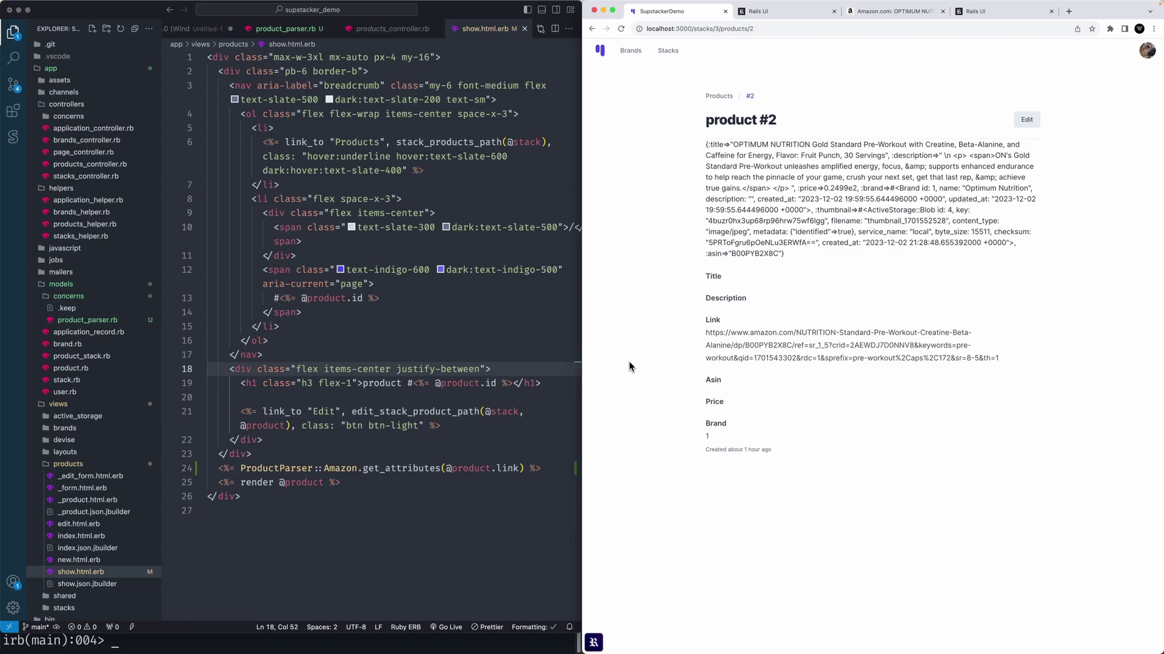
Step: Switch to Chrome and open the Supstacker Stacks index listing First Stack
left_click(523, 473)
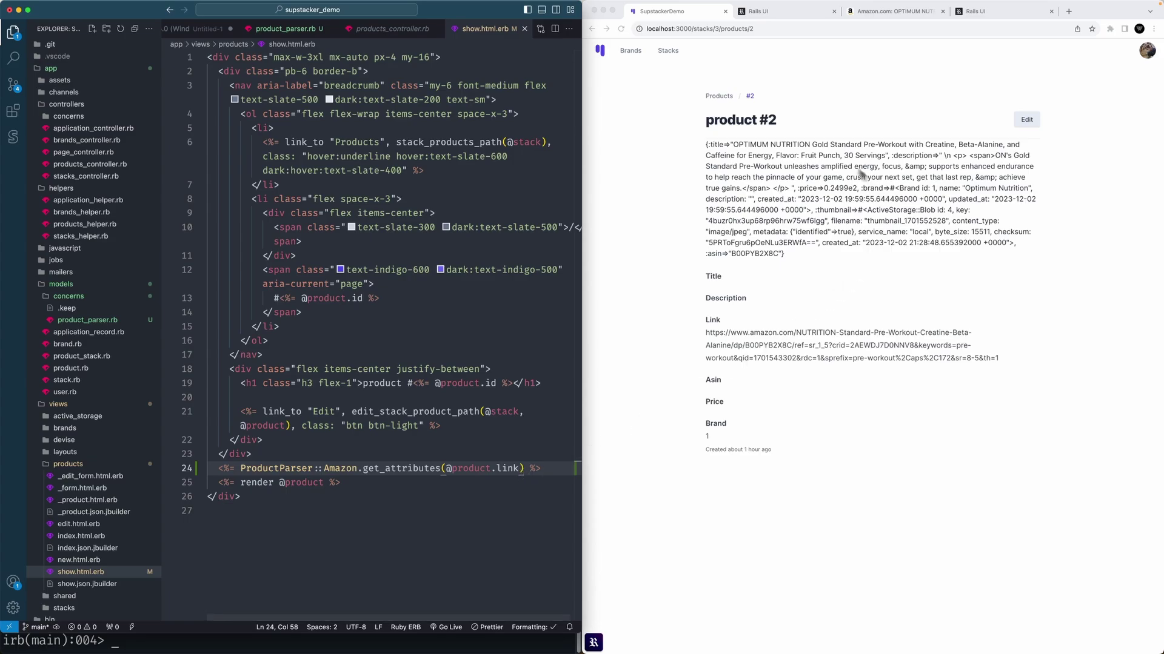
left_click(718, 86)
left_click(675, 60)
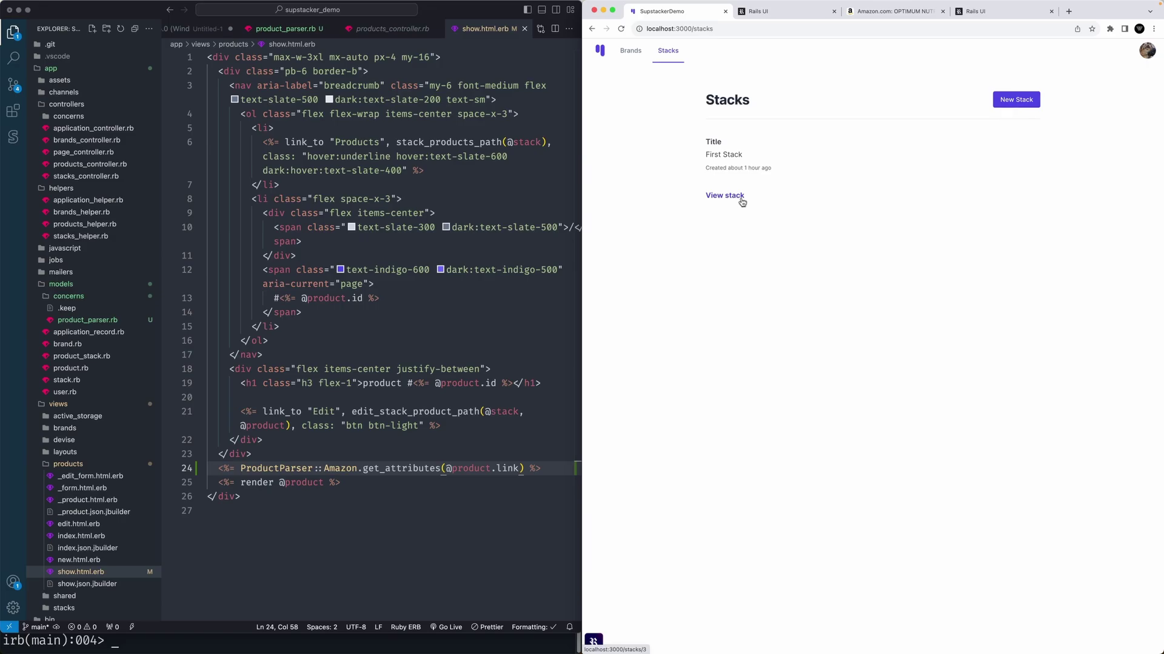
Step: Open the First Stack page and focus its Amazon link field
left_click(739, 197)
left_click(837, 238)
left_click(1117, 330)
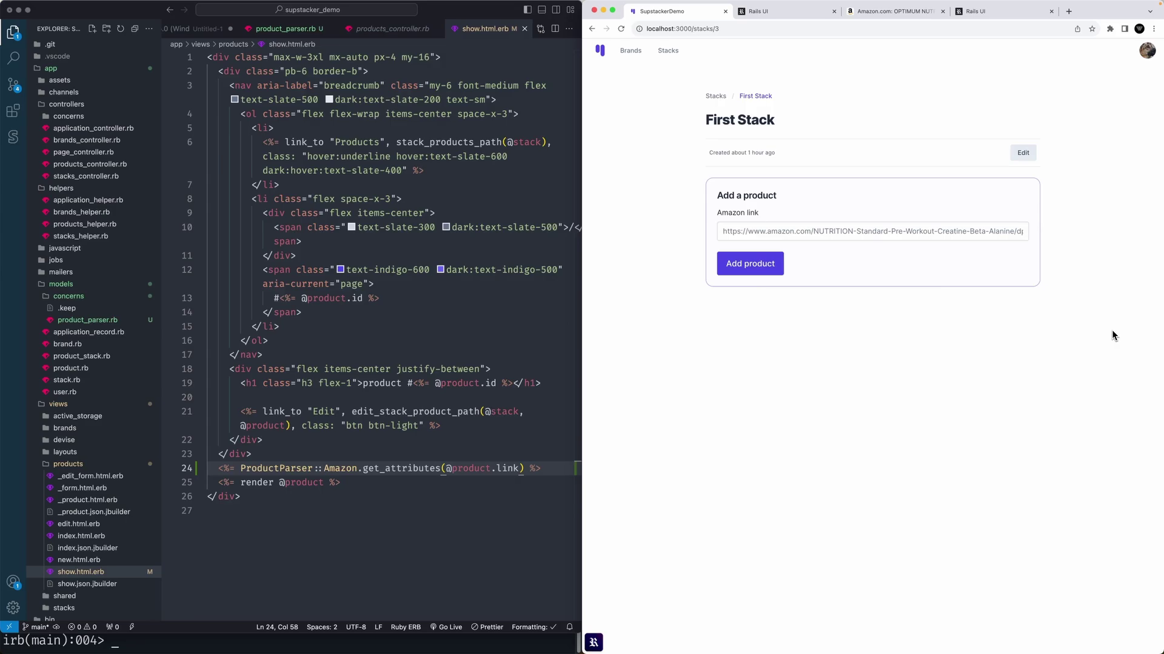
Step: Delete the get_attributes test line 24 from show.html.erb
triple_click(443, 468)
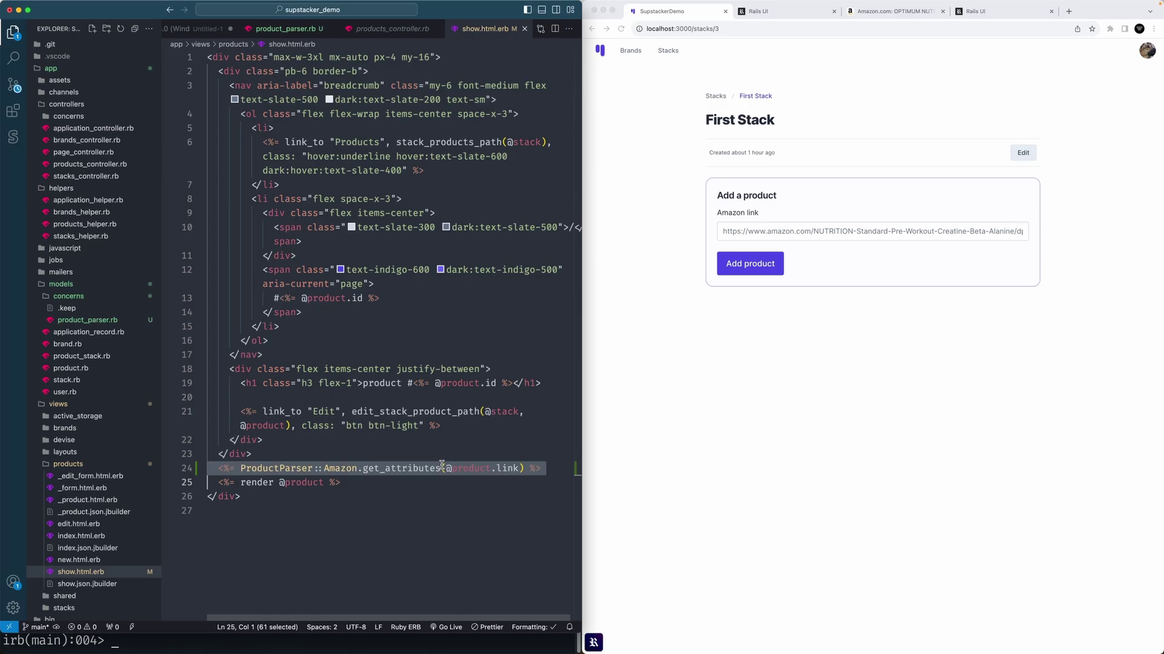
key("BackSpace")
left_click(371, 457)
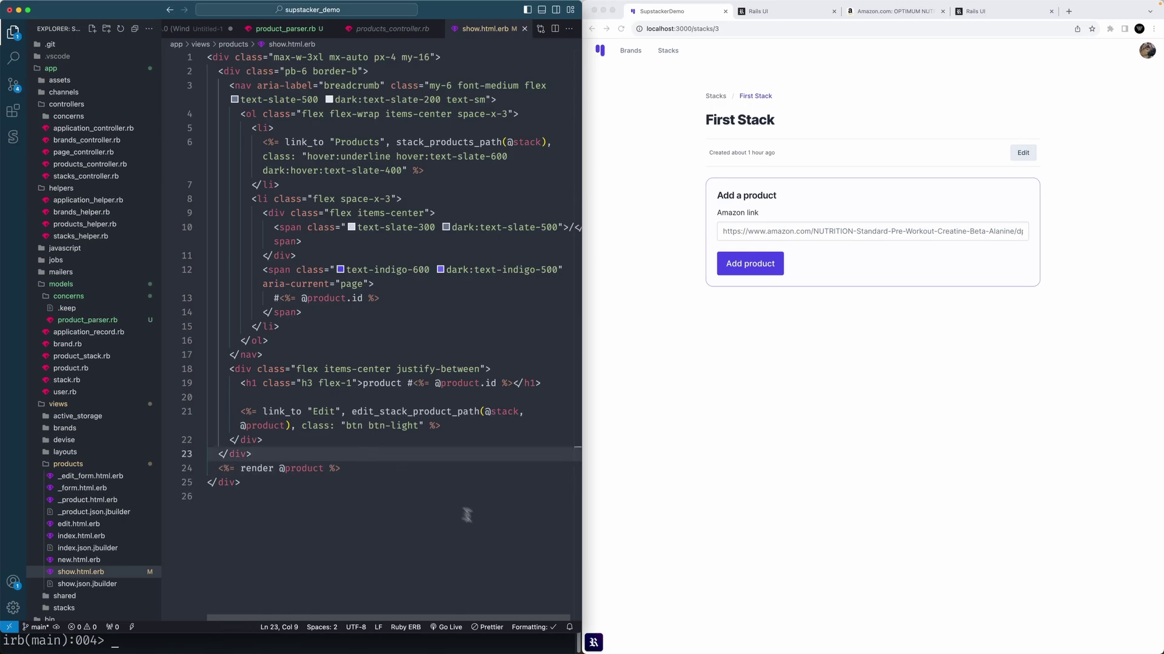